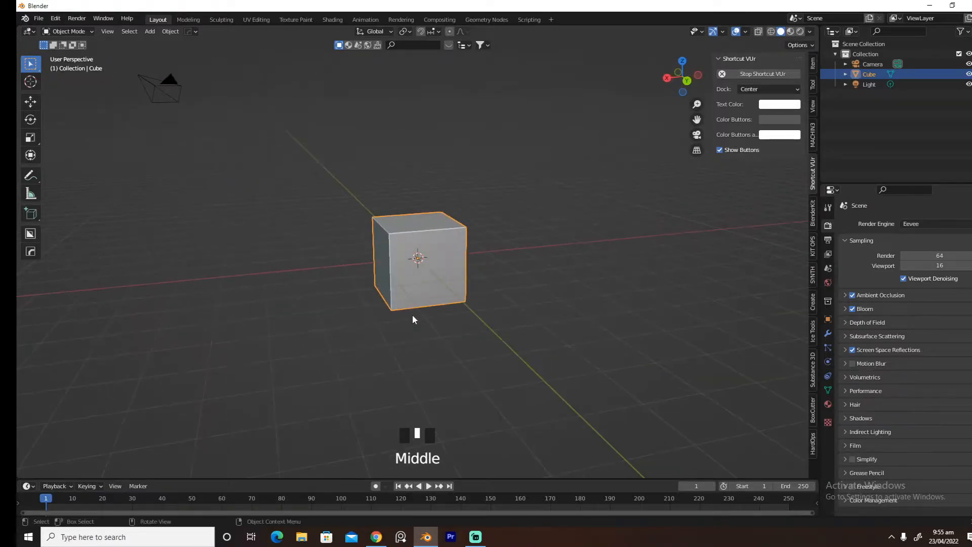
key(s)
key(x)
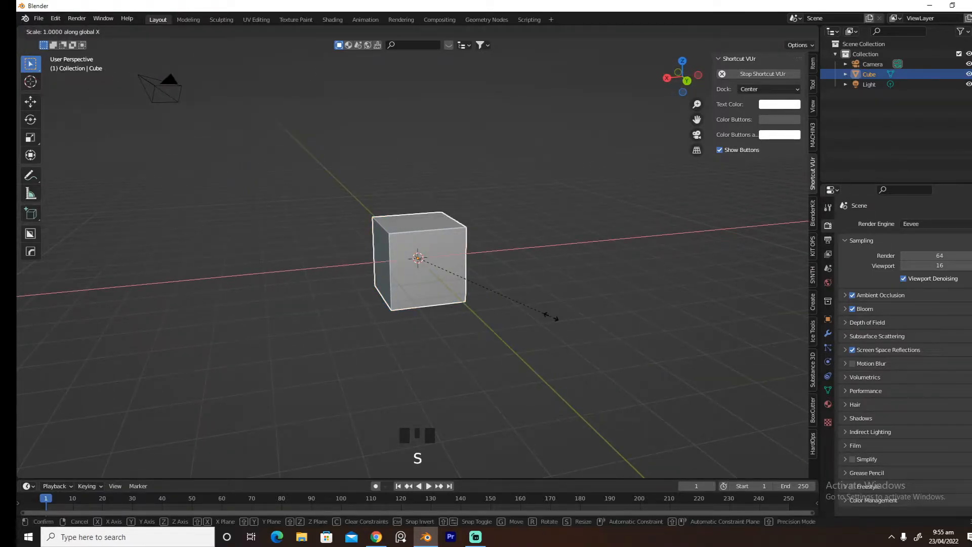
middle_drag(492, 305, 536, 324)
click(519, 314)
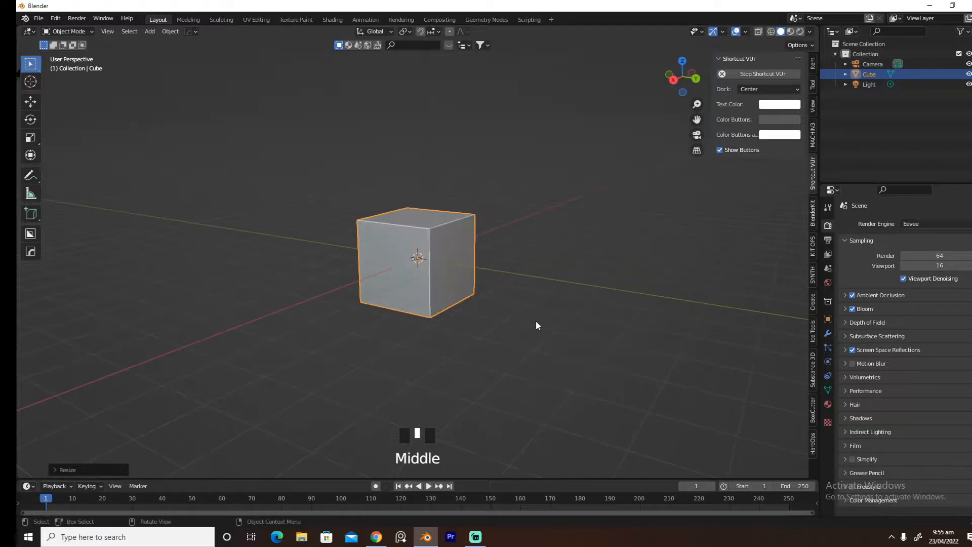
key(s)
key(x)
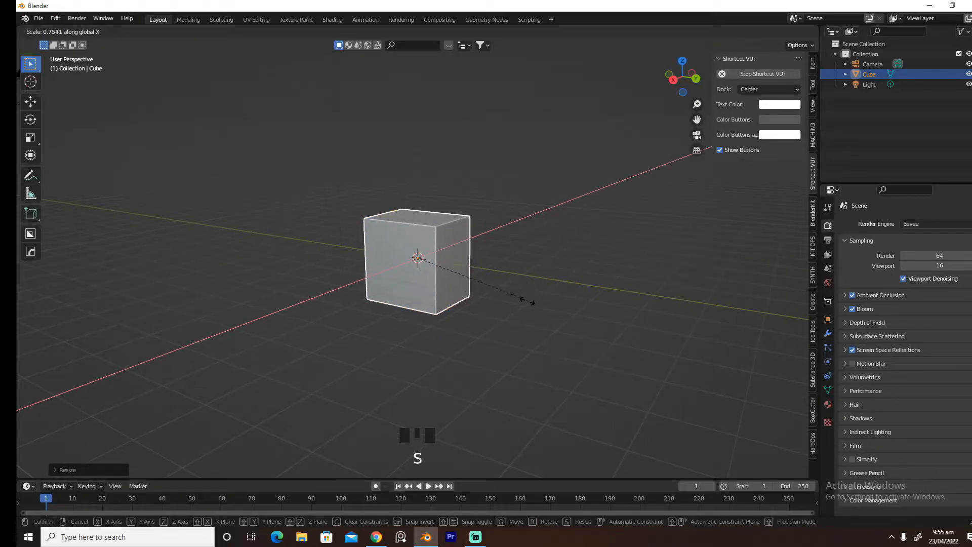
right_click(501, 310)
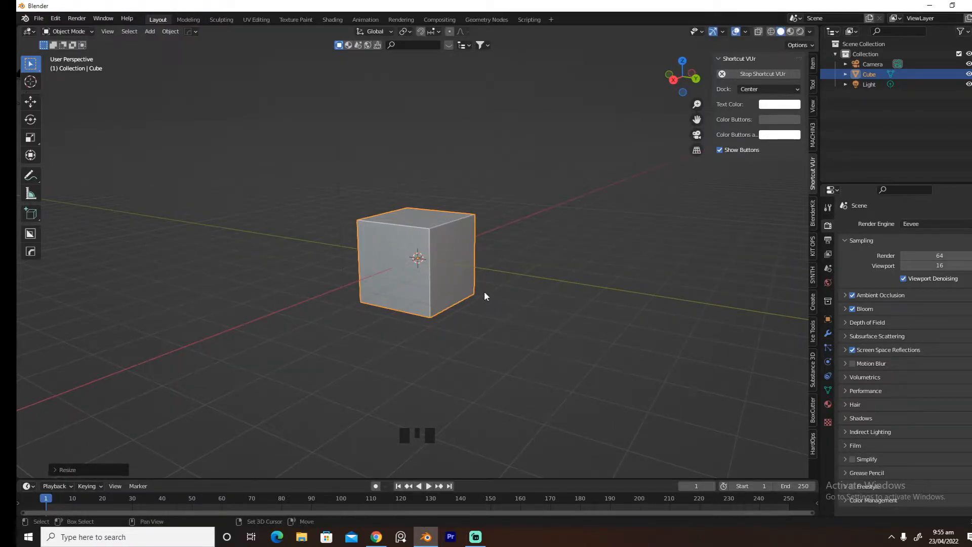
Duplicate the cube in place and scale the copy along X to about 0.5
key(shift+d)
key(s)
key(x)
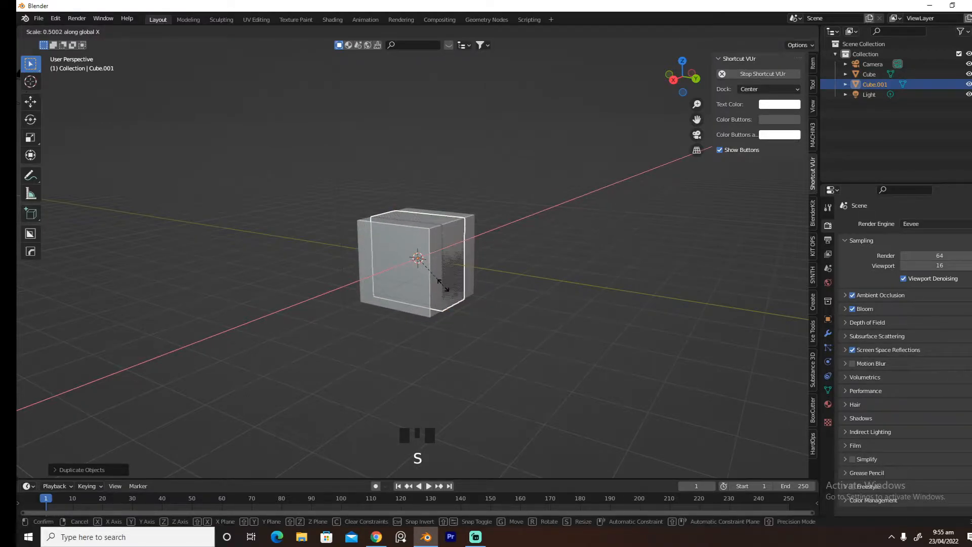
click(455, 299)
In the right side view, move the thin copy along negative Y to half overlap the original cube, and stretch it taller than the cube
middle_drag(456, 300, 529, 304)
key(grave)
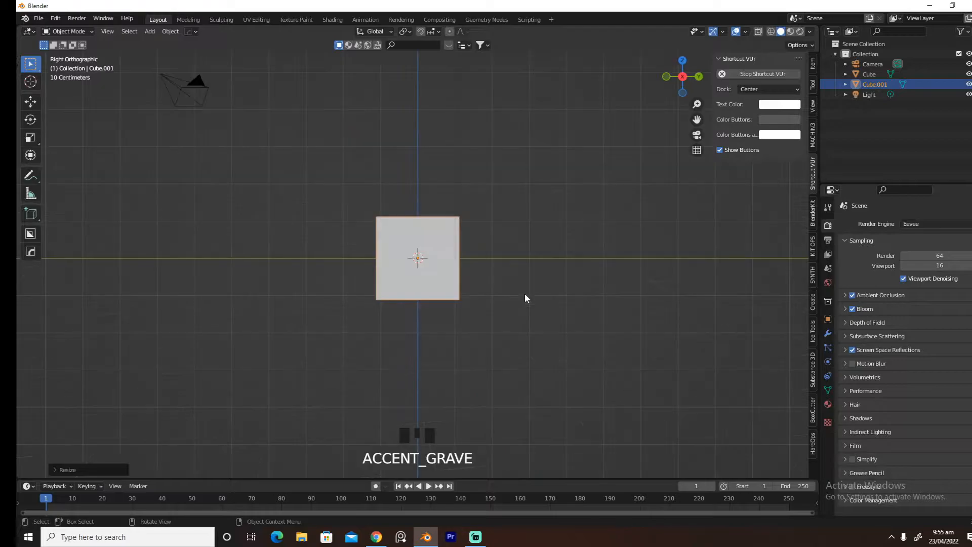
key(g)
click(480, 300)
key(s)
key(s)
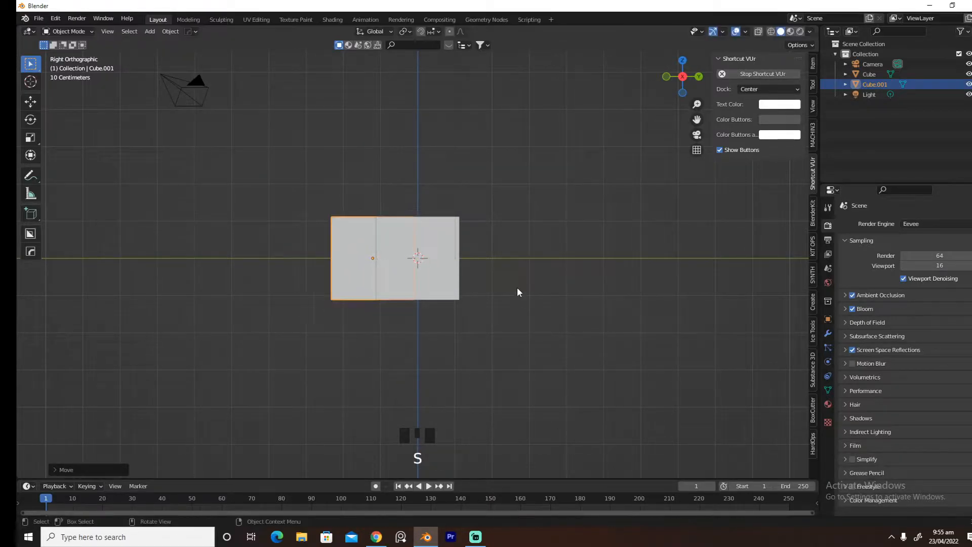
click(578, 287)
Narrow the original cube along X to about 0.6, then widen it slightly so it stays a little wider than the tall copy
middle_drag(578, 287, 429, 304)
click(428, 276)
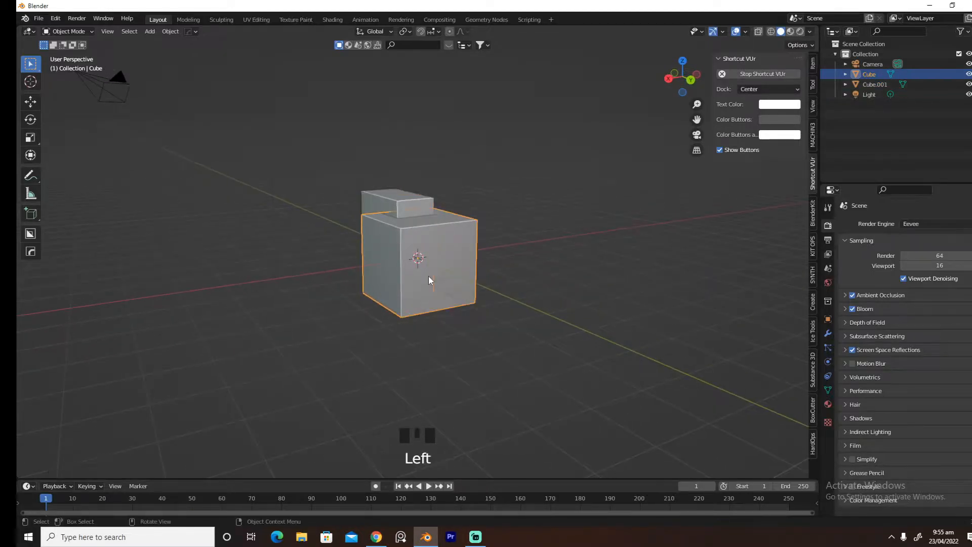
key(grave)
key(grave)
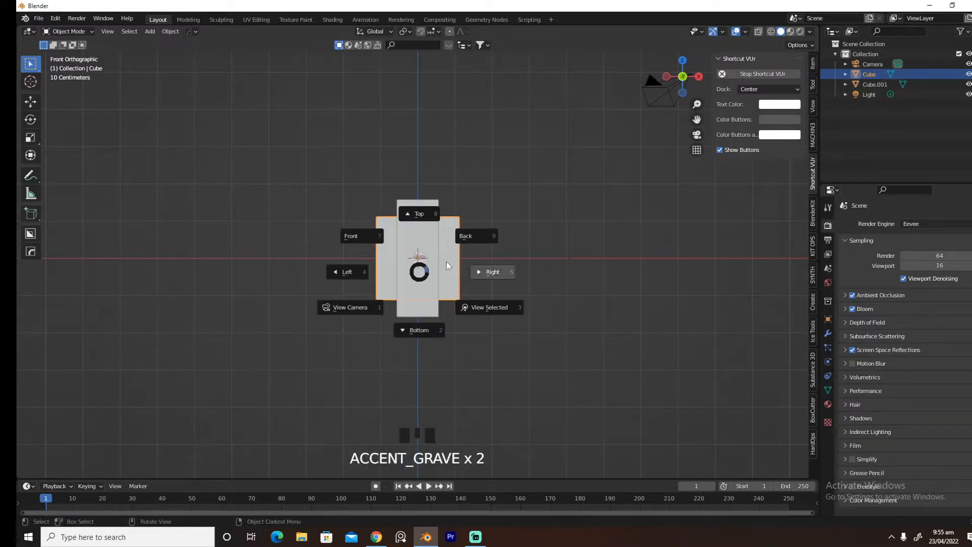
key(s)
key(x)
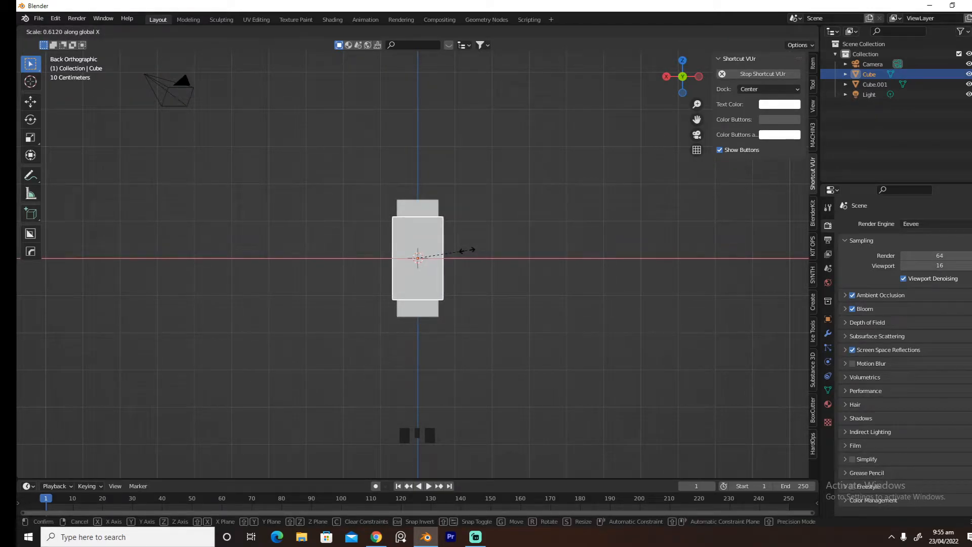
click(467, 250)
middle_drag(467, 250, 551, 304)
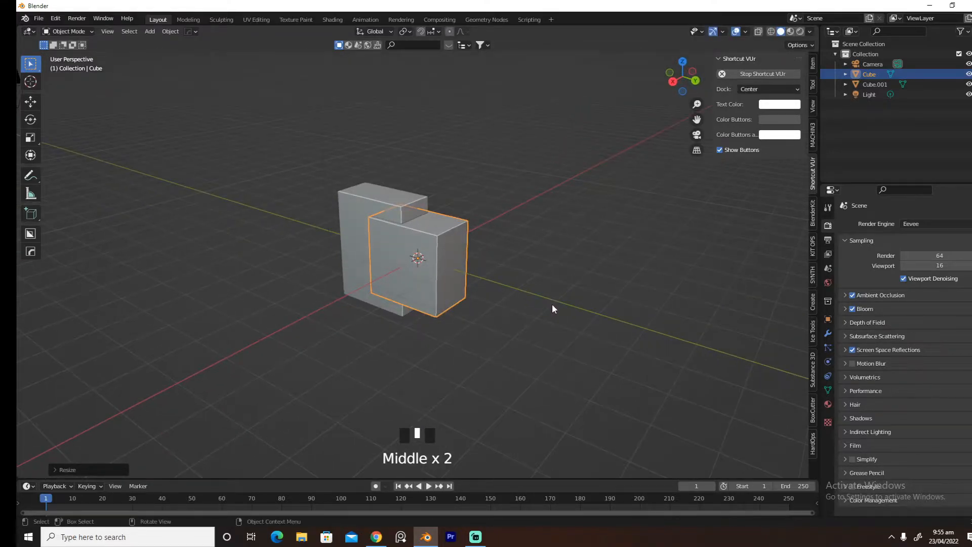
key(s)
key(x)
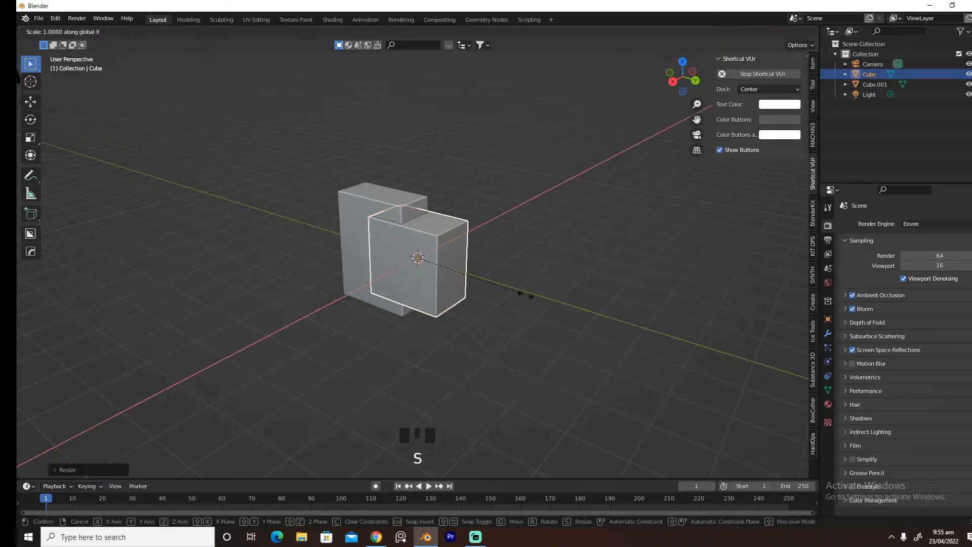
click(540, 287)
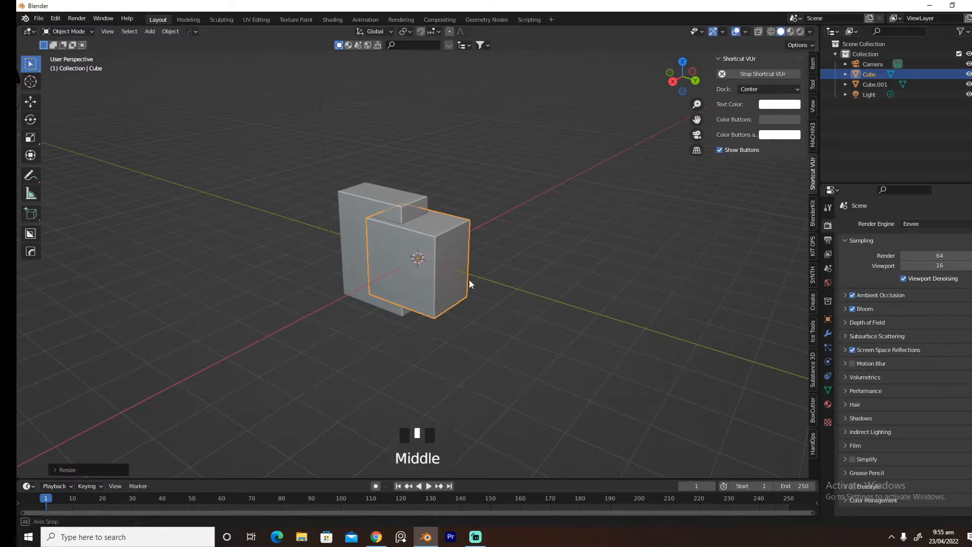
Bevel the top outer edge of the taller block into a single-segment slope about 0.7 m wide
middle_drag(466, 279, 526, 280)
click(356, 260)
key(Tab)
click(362, 298)
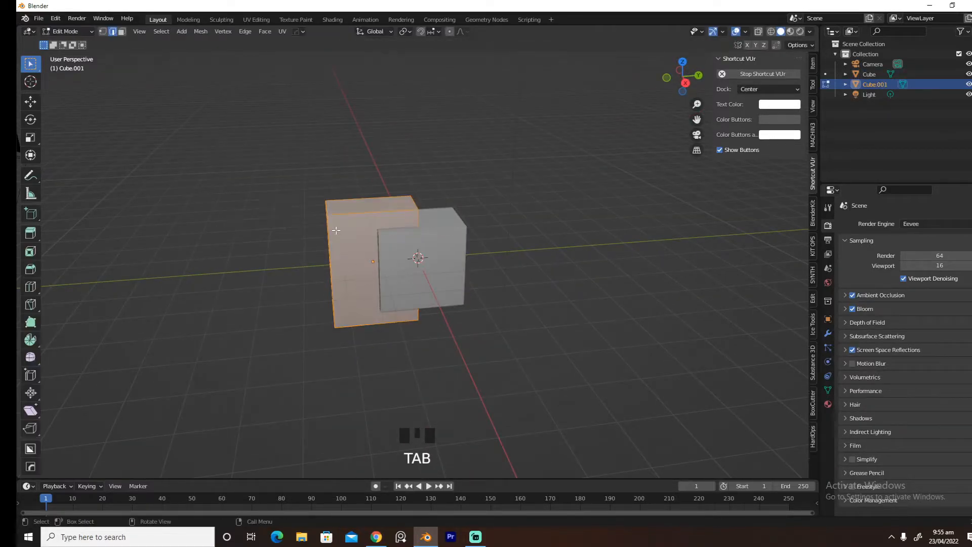
click(325, 209)
middle_drag(325, 209, 338, 223)
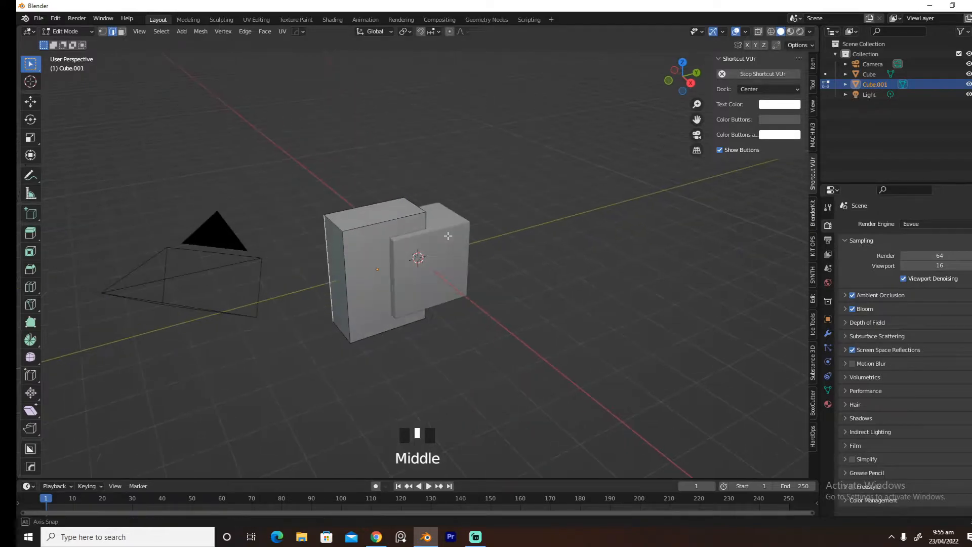
click(339, 222)
key(ctrl+b)
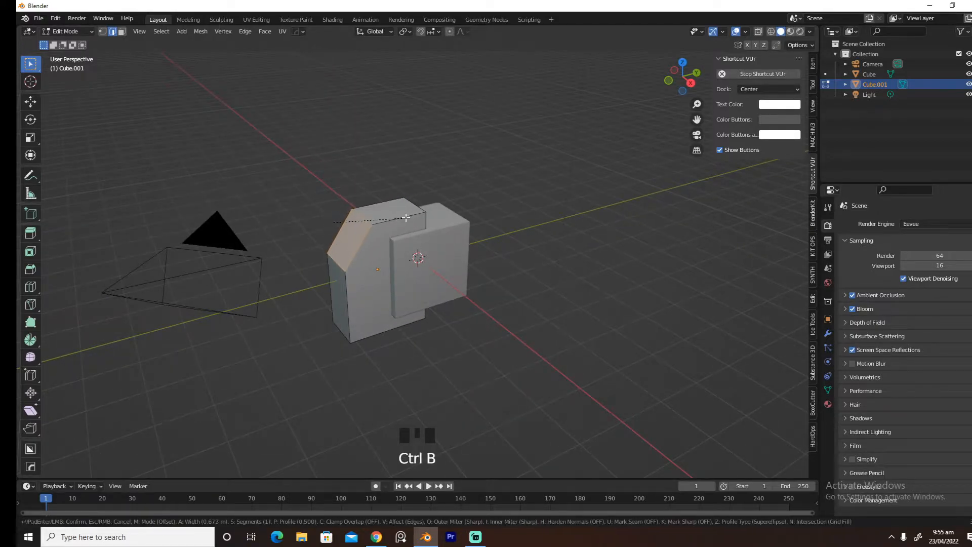
click(414, 216)
middle_drag(451, 283, 430, 253)
key(Tab)
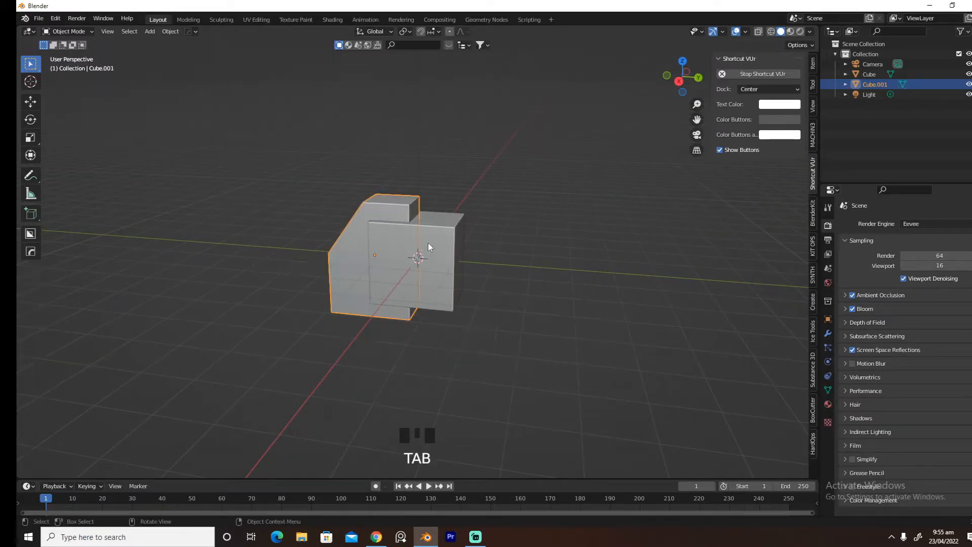
Open the original, shorter block for edge editing
click(455, 257)
key(Tab)
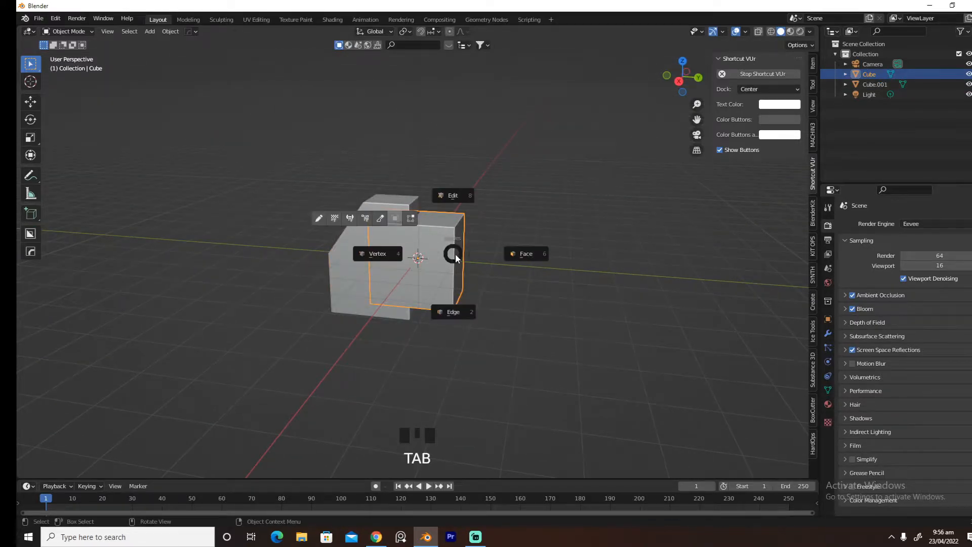
middle_drag(507, 301, 477, 289)
click(461, 299)
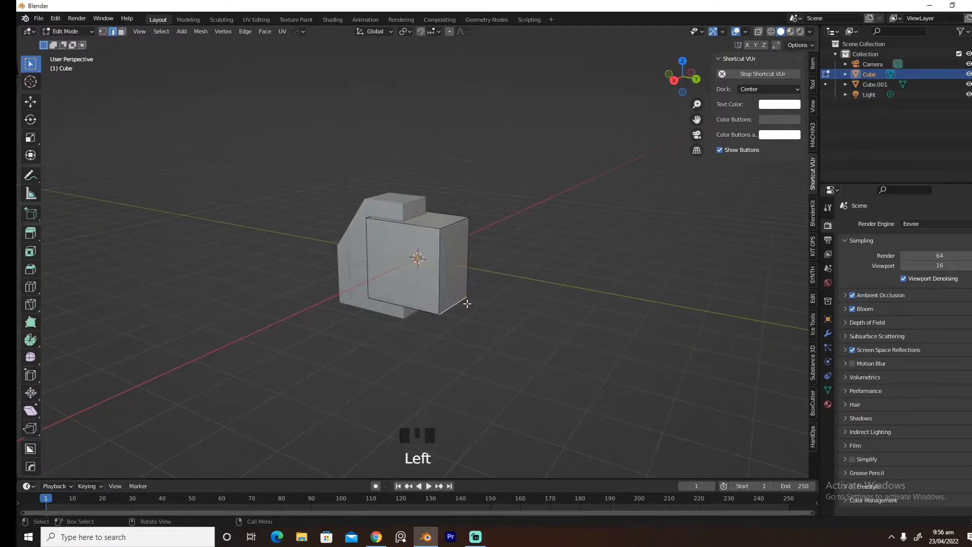
key(ctrl+b)
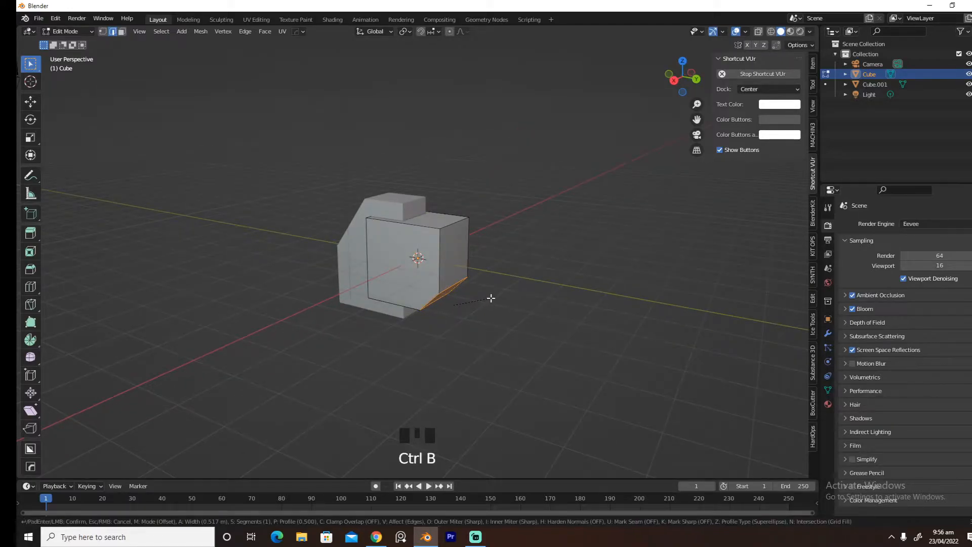
right_click(491, 298)
Bevel the top outer edge of the shorter block into a single-segment slope about 0.65 m wide
click(452, 221)
key(ctrl+b)
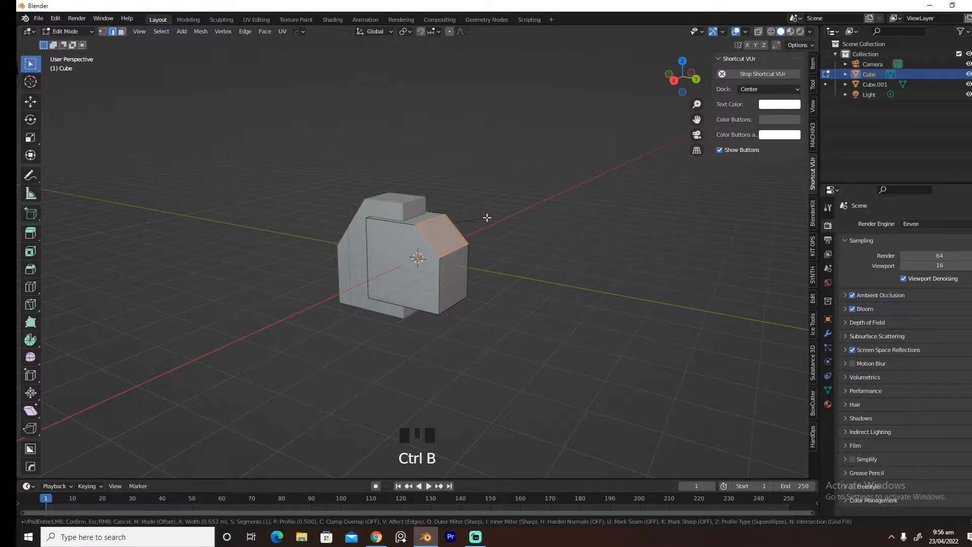
click(488, 217)
middle_drag(487, 217, 458, 278)
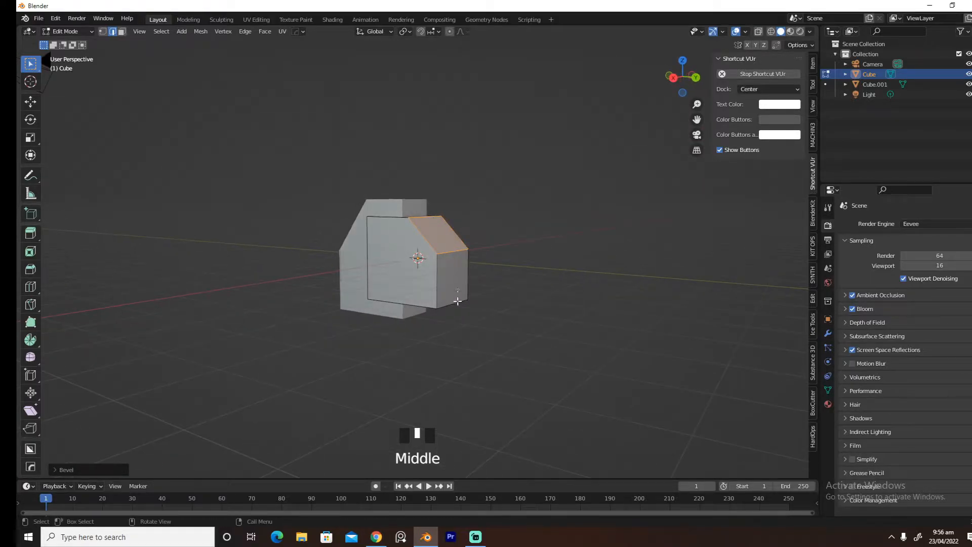
click(458, 301)
key(ctrl+b)
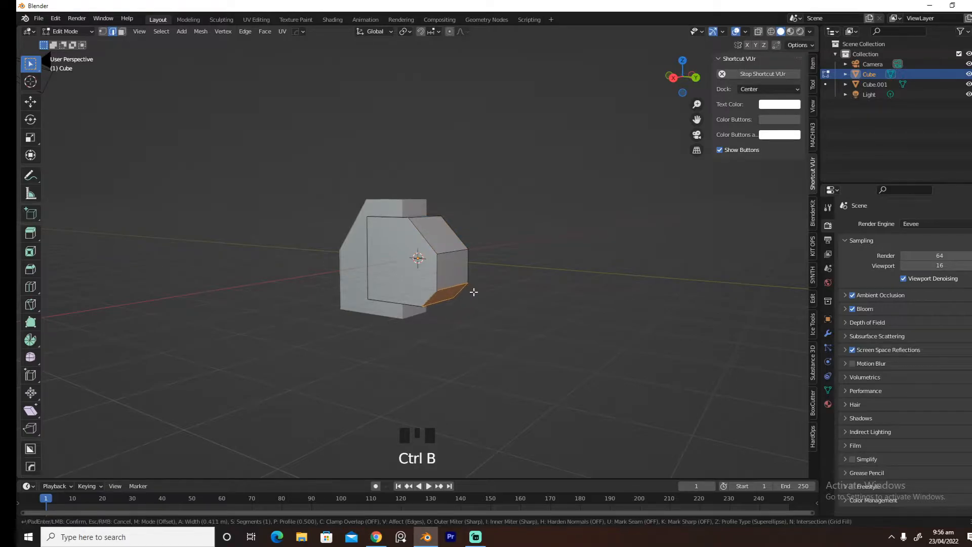
right_click(471, 294)
middle_drag(440, 305, 409, 209)
key(Tab)
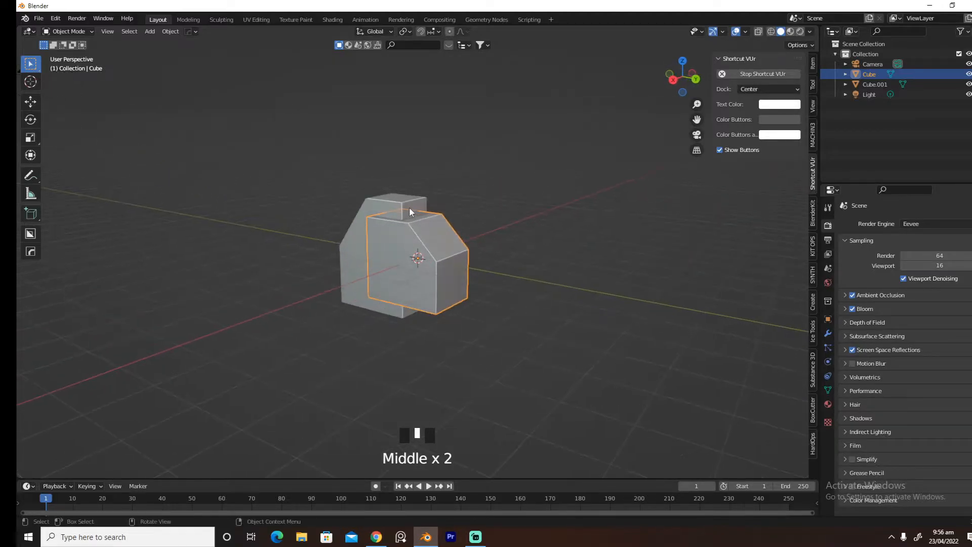
key(Tab)
click(409, 210)
key(Tab)
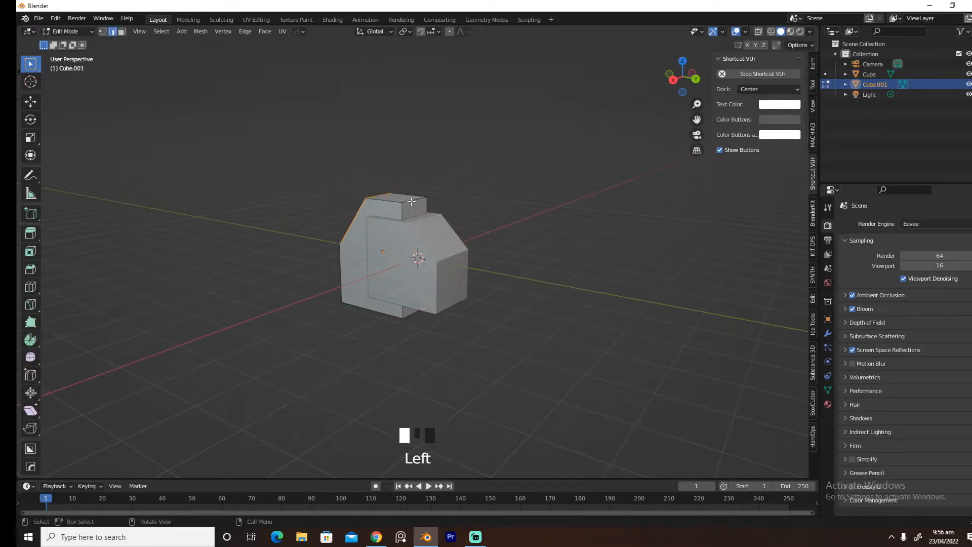
key(ctrl+b)
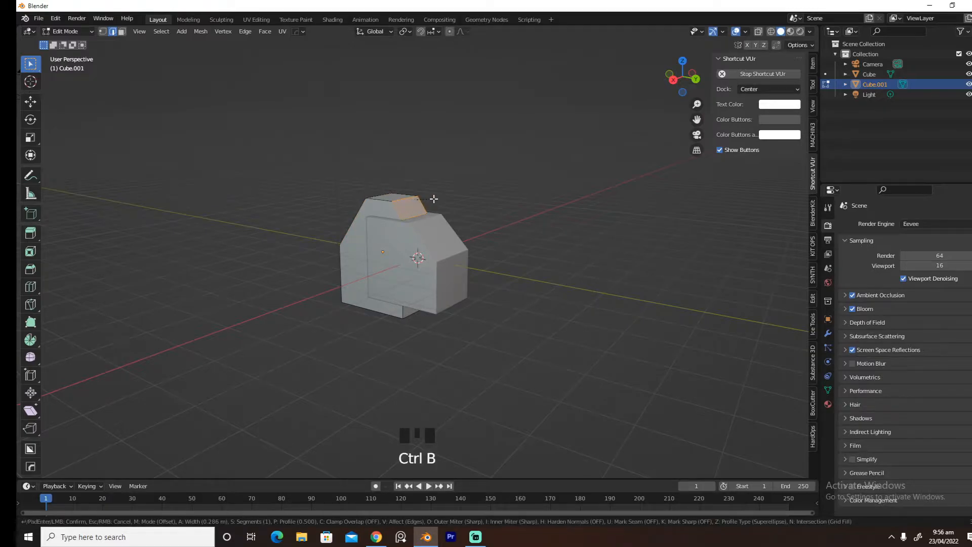
right_click(433, 199)
middle_drag(423, 243, 453, 253)
click(332, 340)
middle_drag(332, 341, 405, 243)
click(354, 327)
key(Tab)
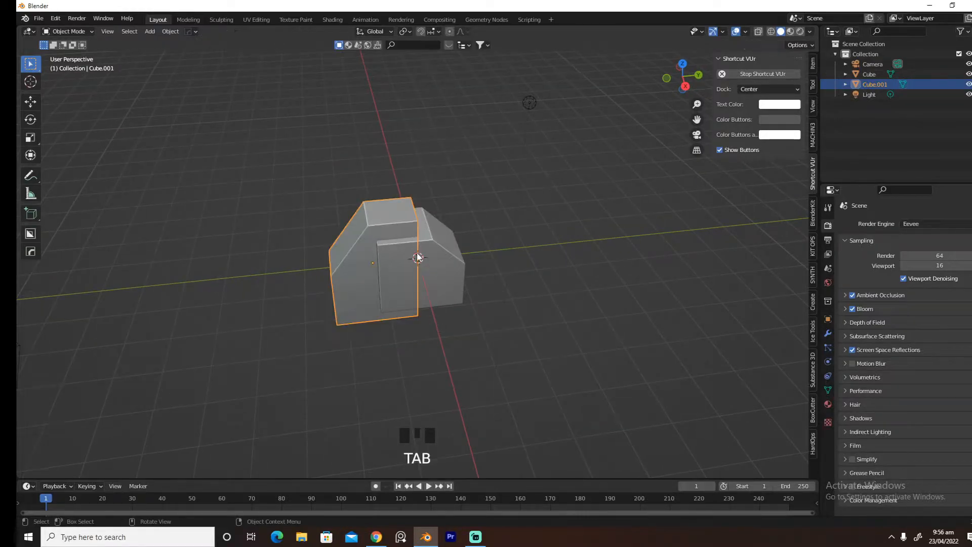
Bevel the edge loops around both side faces of the shorter block by about 0.09 m
click(435, 253)
key(Tab)
alt+click(414, 245)
middle_drag(413, 245, 393, 247)
click(392, 243)
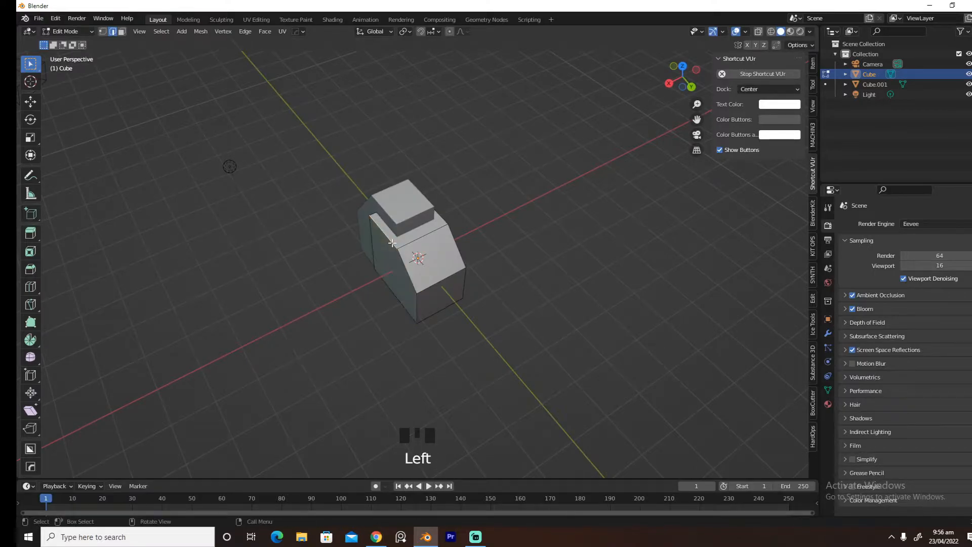
alt+click(406, 271)
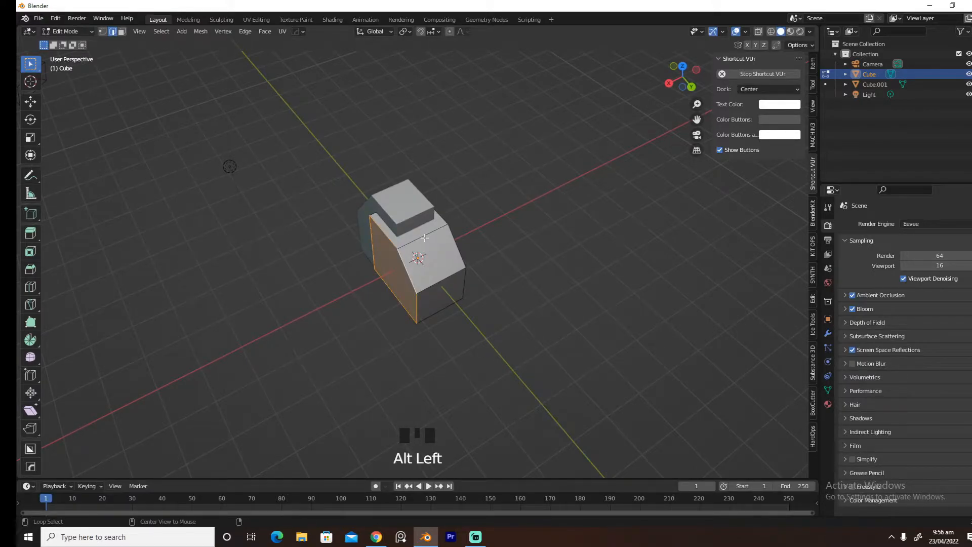
alt+shift+click(440, 217)
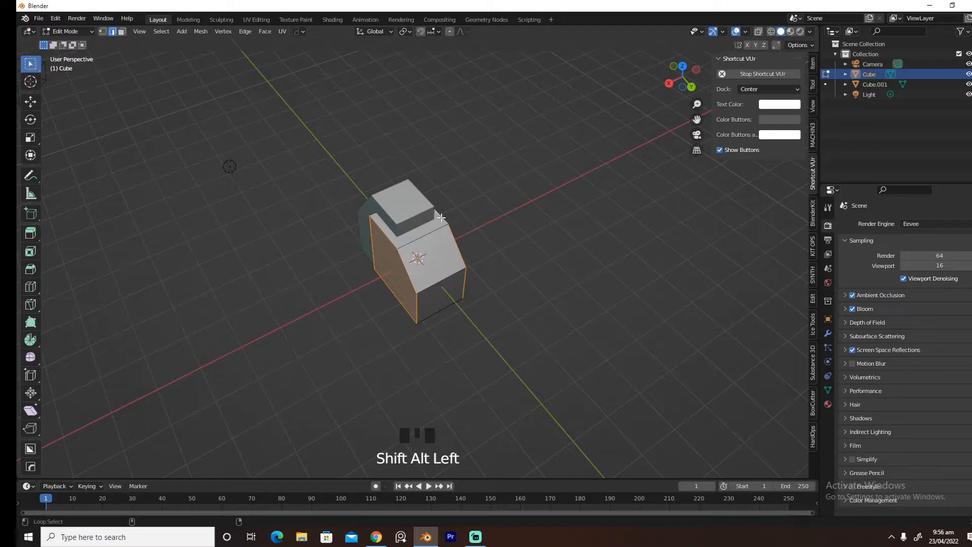
key(ctrl+b)
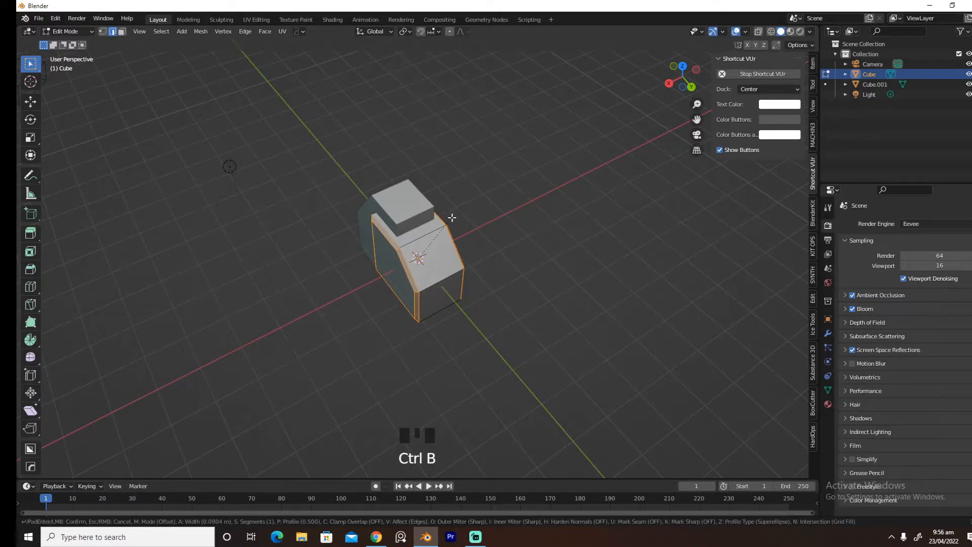
click(451, 218)
Return the shorter block to object mode and apply the HardOps Bevel operation to it
middle_drag(432, 276, 474, 289)
key(Tab)
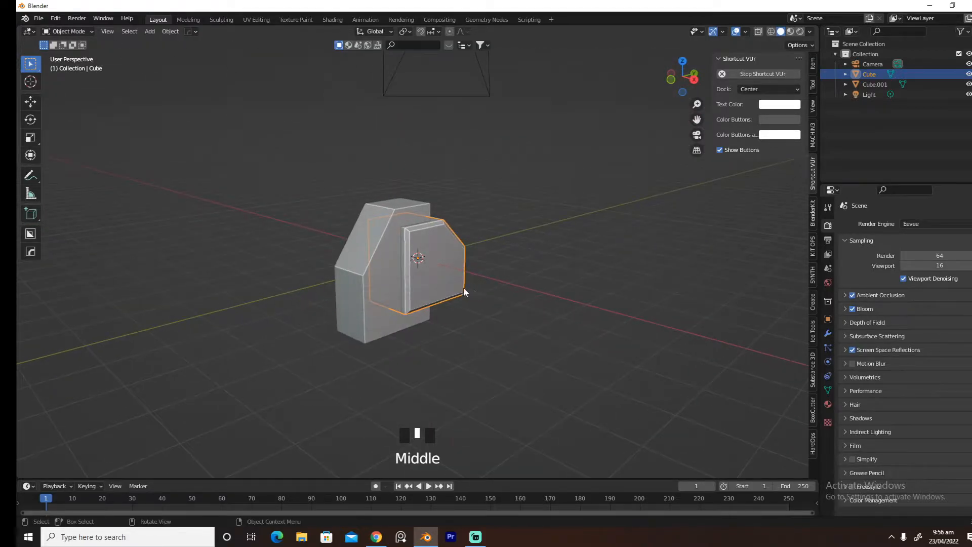
key(q)
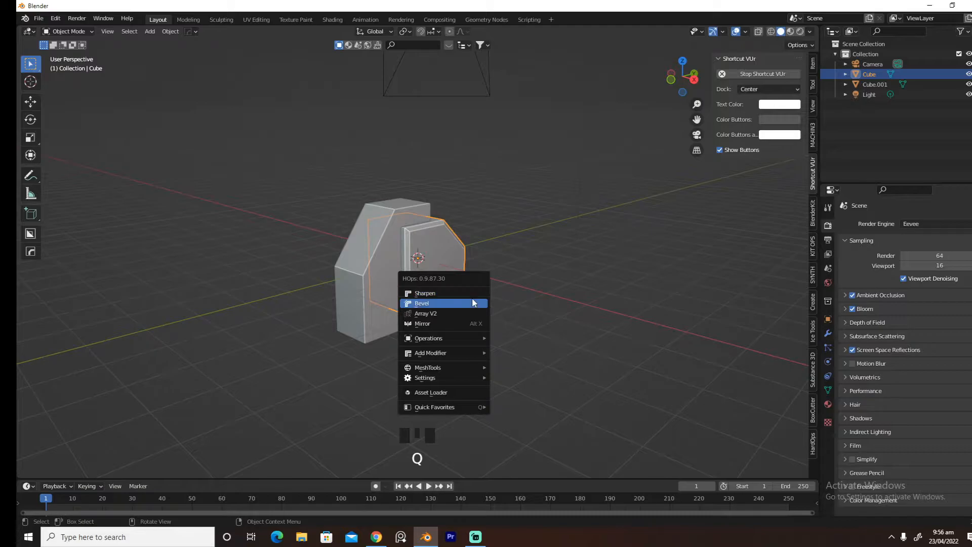
click(472, 301)
Bevel the edge loops around both side faces of the taller block with a narrow single-segment chamfer
click(384, 284)
key(Tab)
click(385, 329)
alt+click(375, 254)
middle_drag(375, 254, 337, 263)
alt+shift+click(441, 254)
key(ctrl+b)
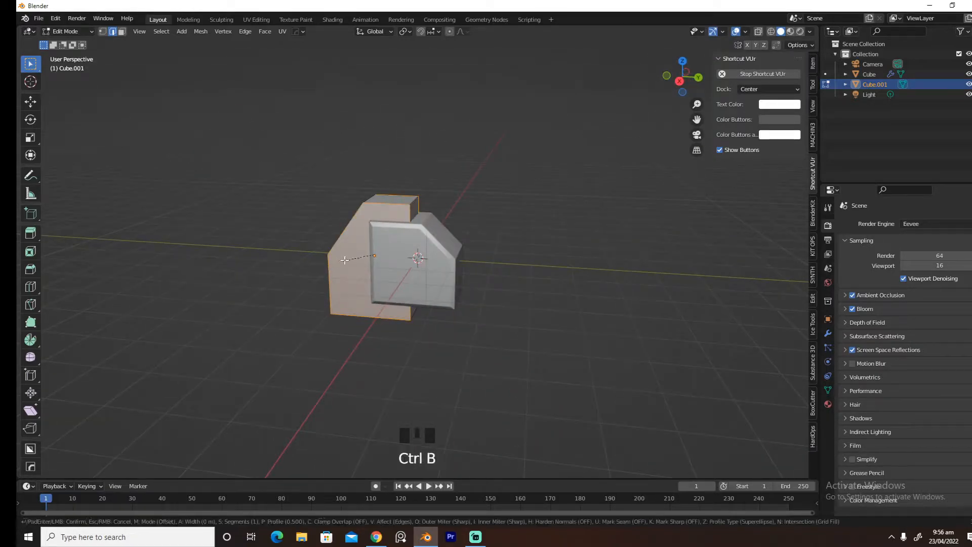
click(414, 259)
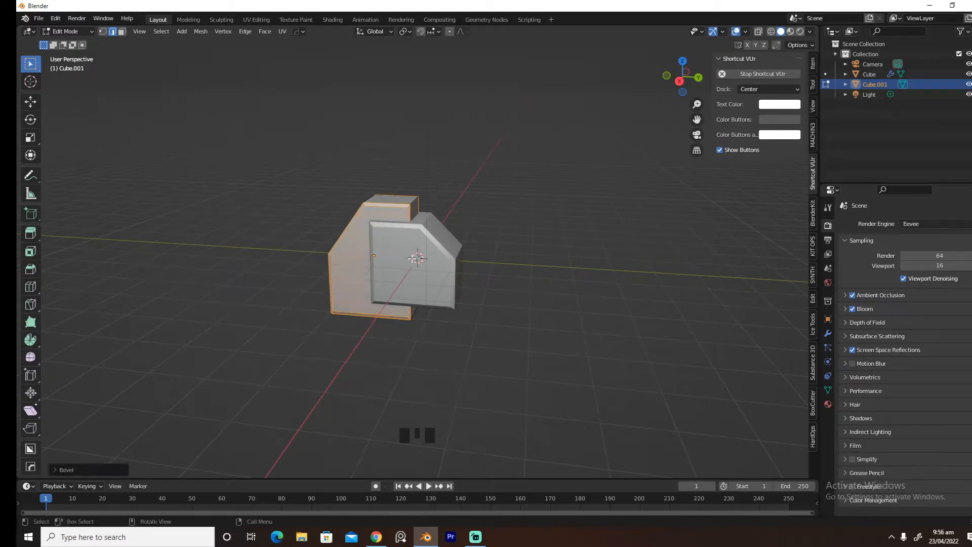
Return the taller block to object mode and add a three-segment HardOps Bevel about 0.016 m wide to it
key(Tab)
middle_drag(475, 295, 498, 304)
key(q)
click(515, 326)
click(515, 326)
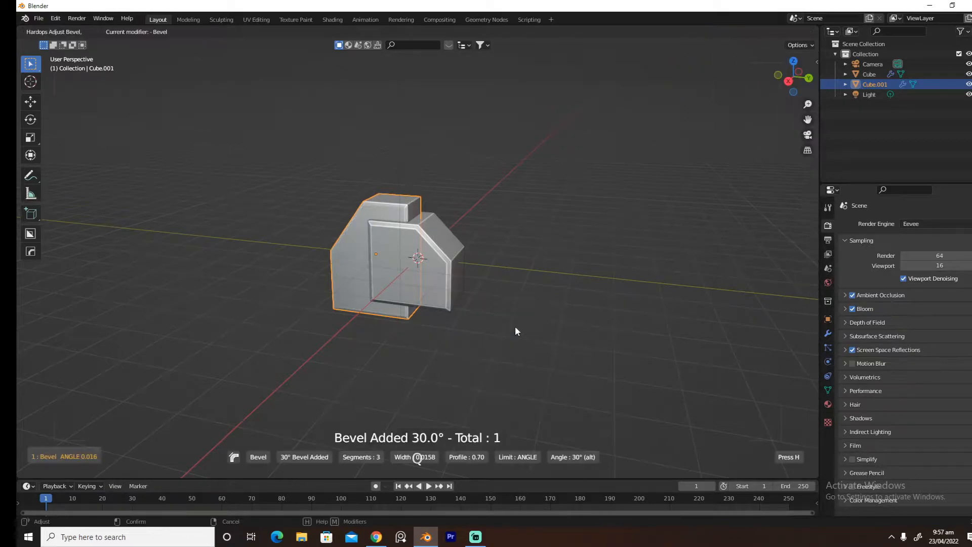
Set the taller block's Auto Smooth angle to 10° in its mesh normals settings
click(827, 390)
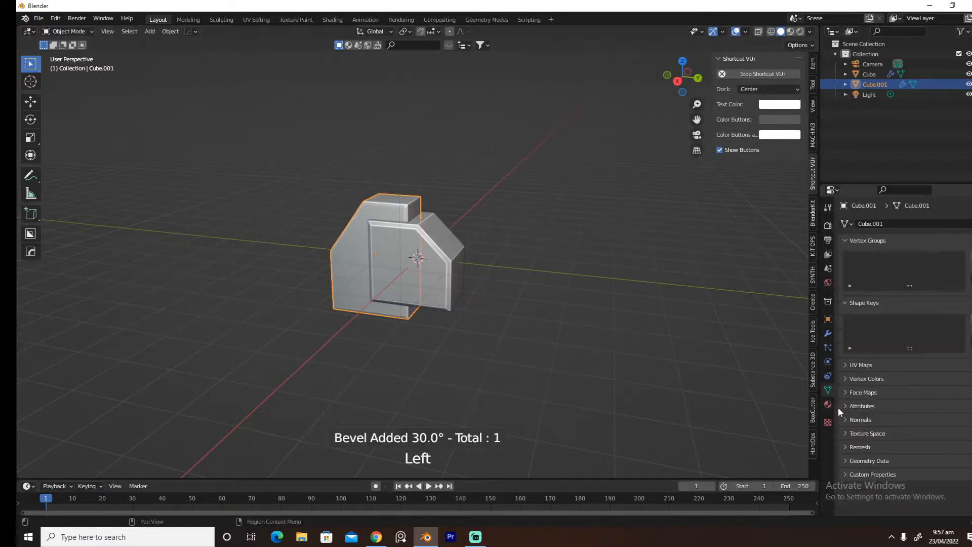
click(841, 419)
click(933, 433)
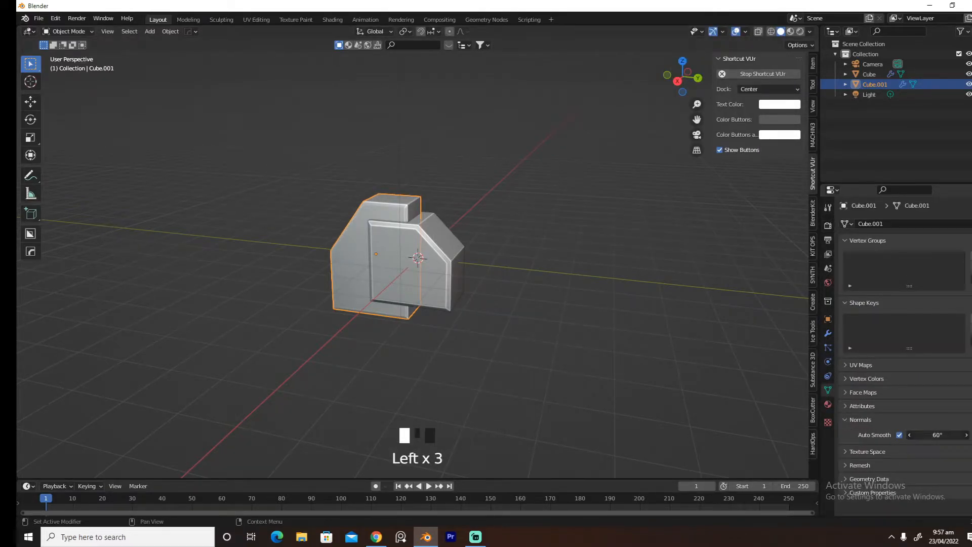
text(20)
key(Return)
click(933, 433)
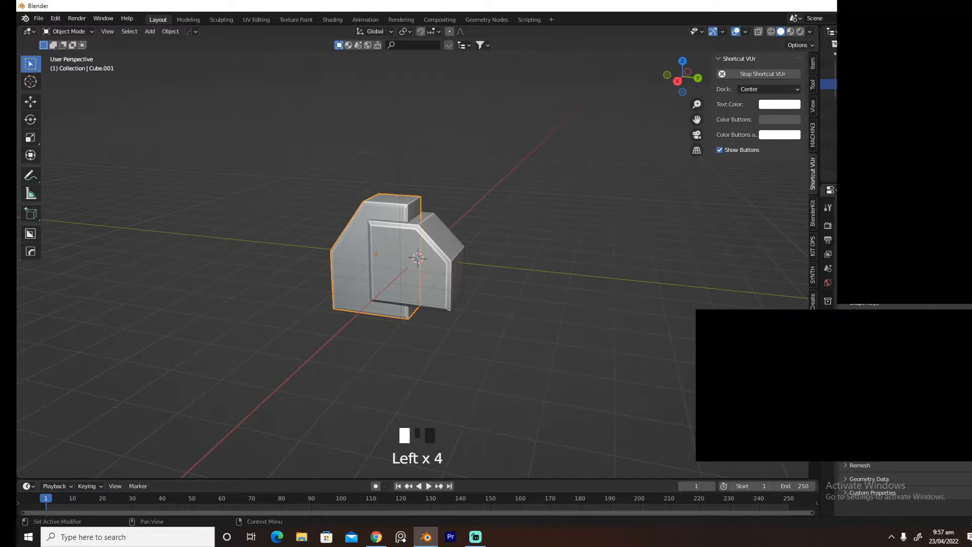
text(101)
key(BackSpace)
key(Return)
Move the shorter block down along Z by about 0.27 m in the right orthographic view
middle_drag(559, 331, 497, 289)
click(448, 280)
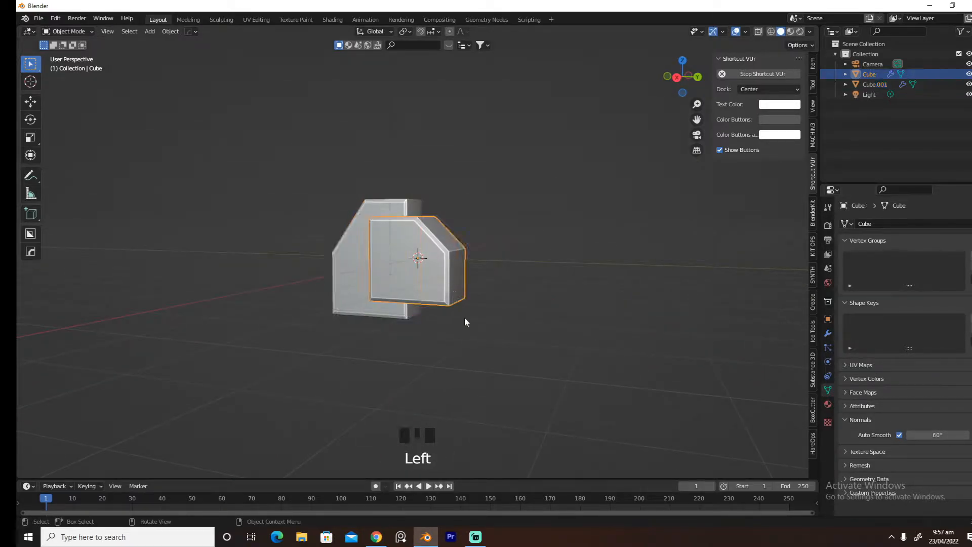
key(grave)
key(g)
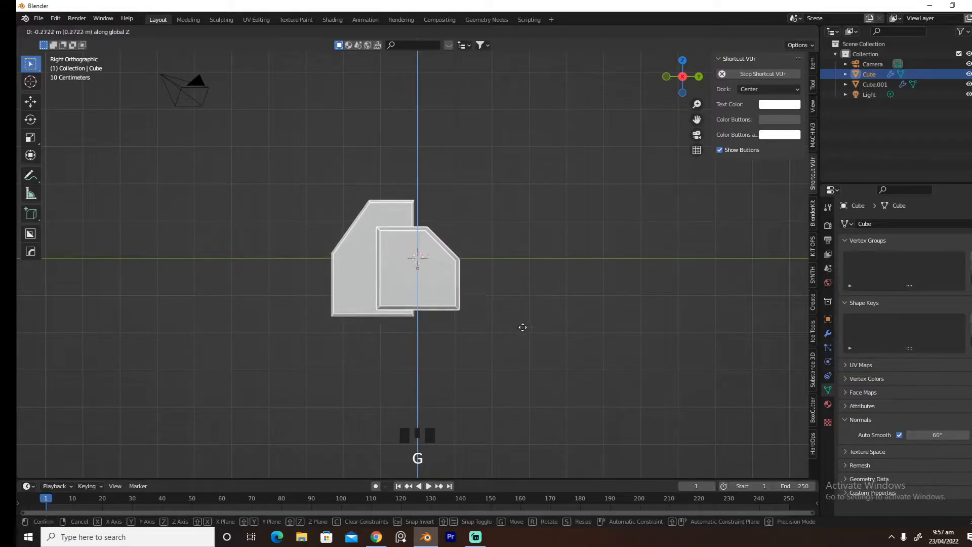
click(523, 326)
Try to bevel the lower outer edge of the taller block
middle_drag(523, 323, 569, 312)
key(Tab)
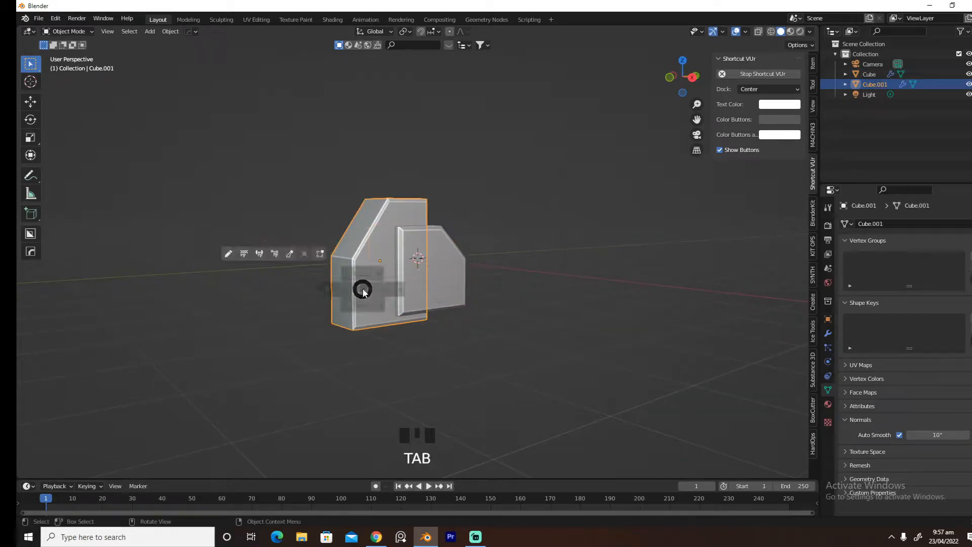
click(343, 328)
key(ctrl+b)
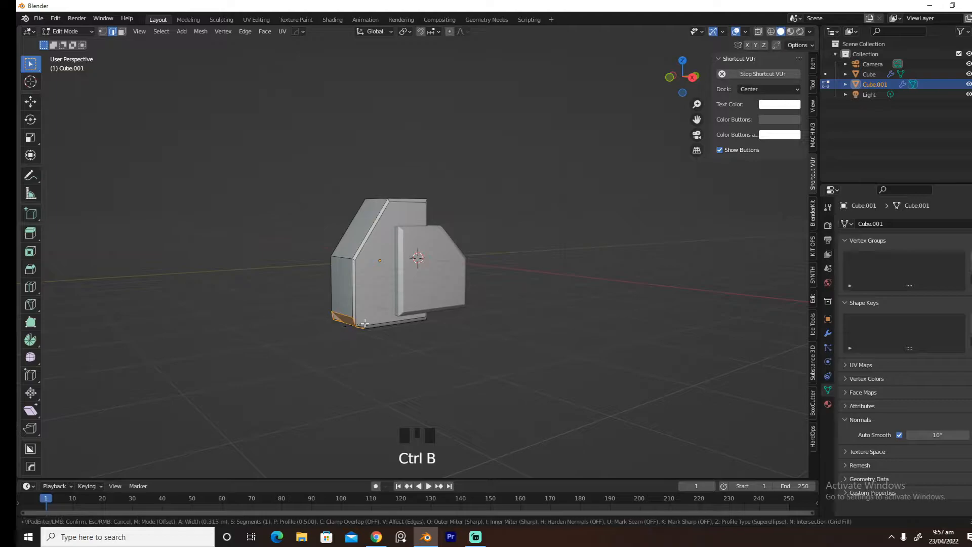
click(381, 319)
mouse_move(464, 349)
middle_down()
mouse_move(440, 353)
mouse_move(465, 302)
mouse_move(490, 339)
mouse_move(466, 350)
middle_up()
key(Tab)
Activate BoxCutter with the Ngon cut shape on the taller block in the right orthographic view
key(grave)
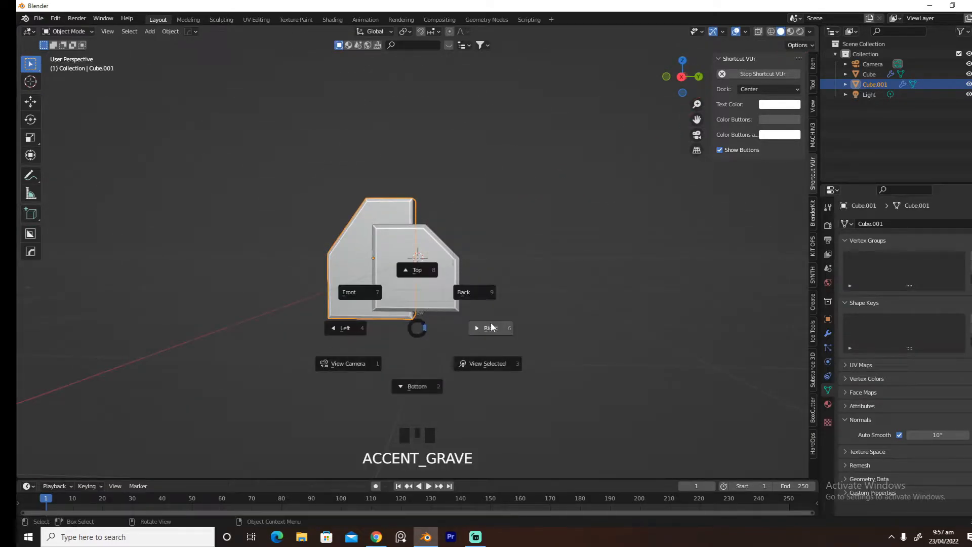
click(446, 321)
key(alt+w)
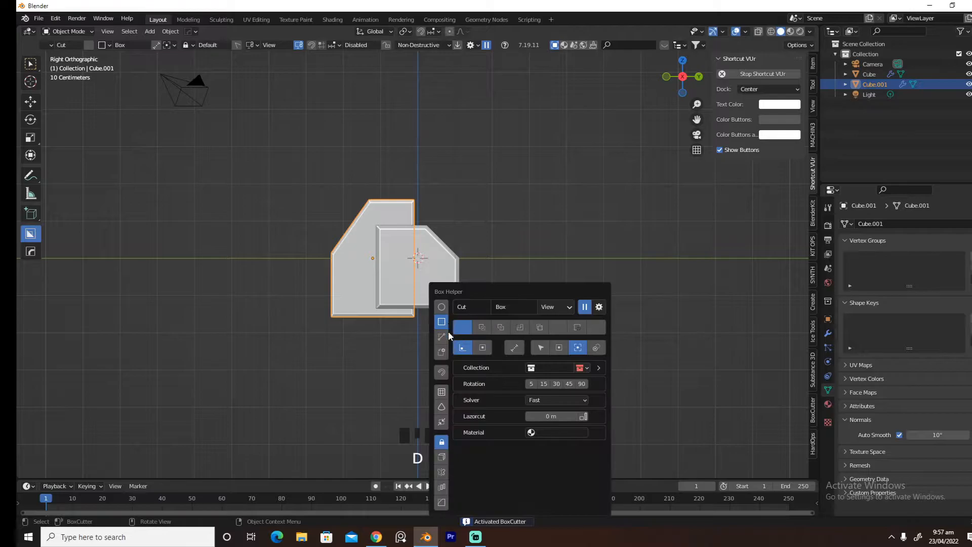
click(325, 302)
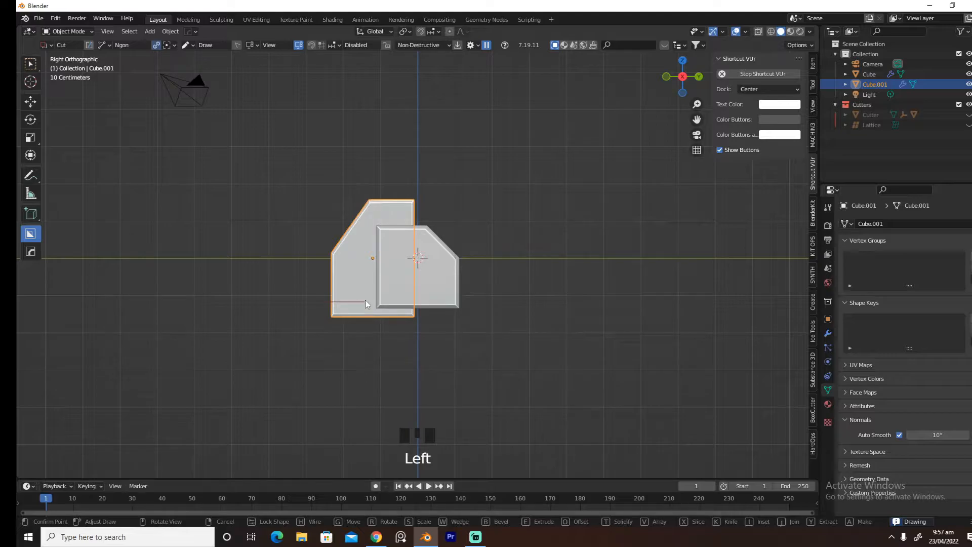
right_click(369, 295)
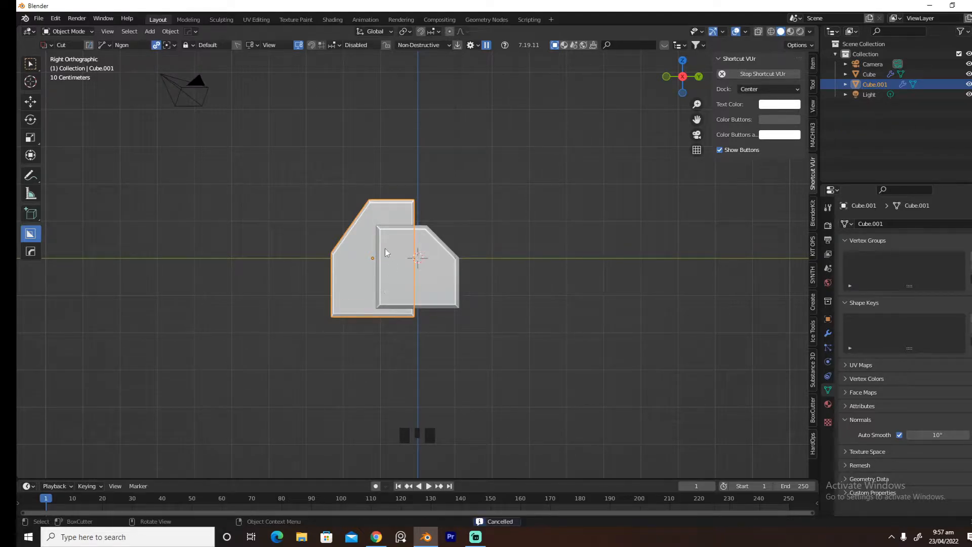
Try an Ngon cut with a stepped outline across the taller block's lower part, and undo it
click(335, 295)
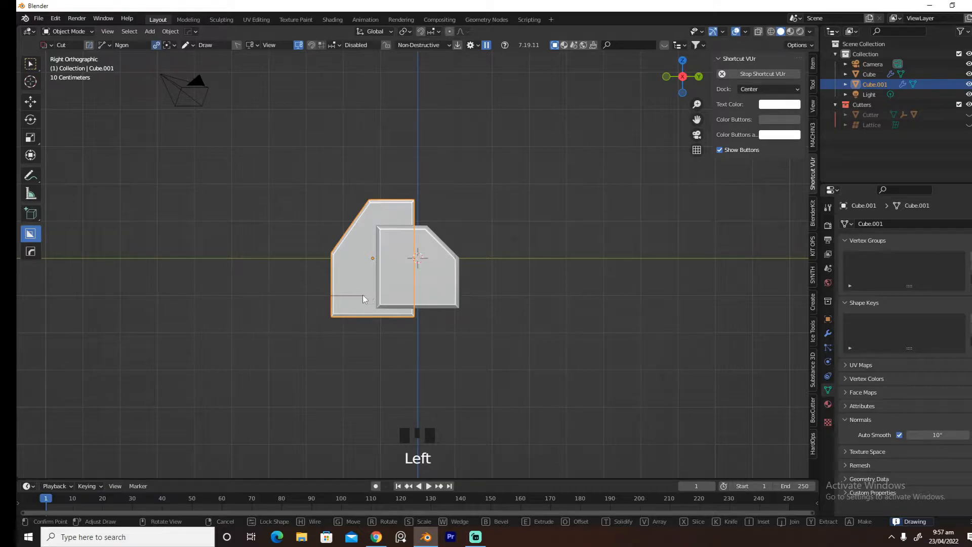
click(363, 295)
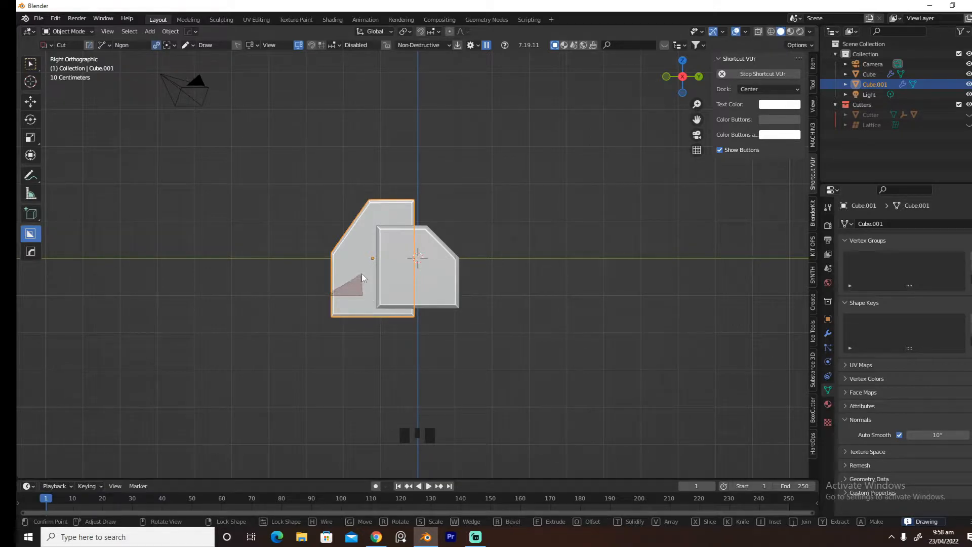
click(363, 273)
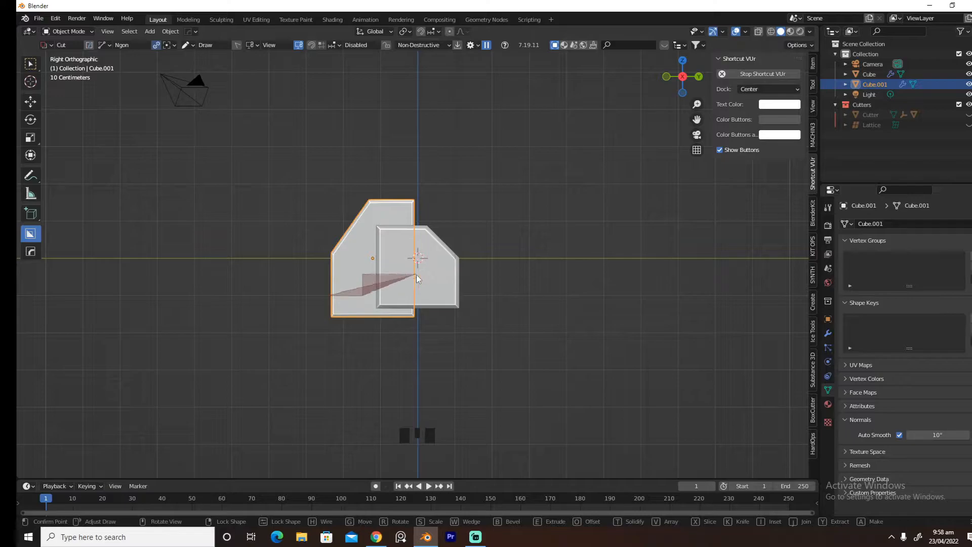
click(416, 275)
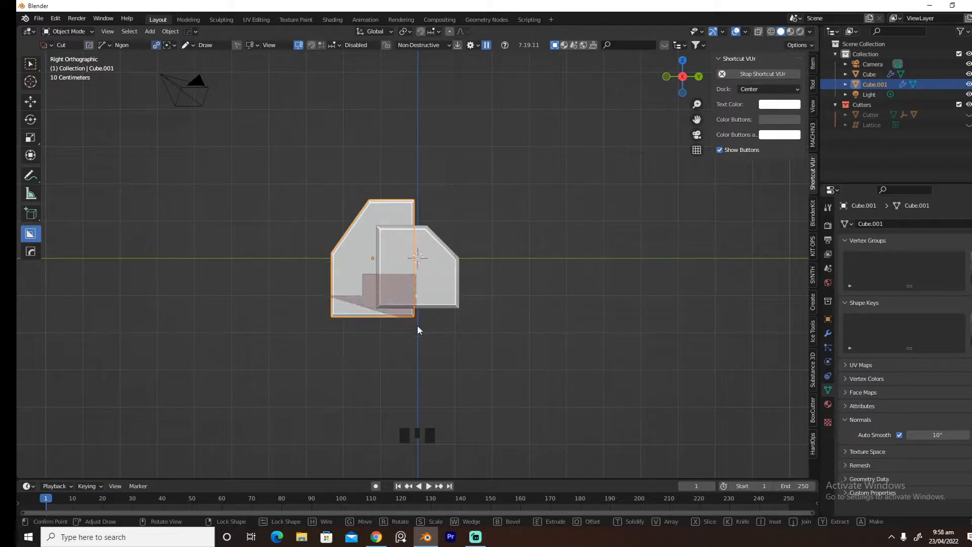
click(321, 342)
middle_drag(326, 340, 413, 329)
key(ctrl+z)
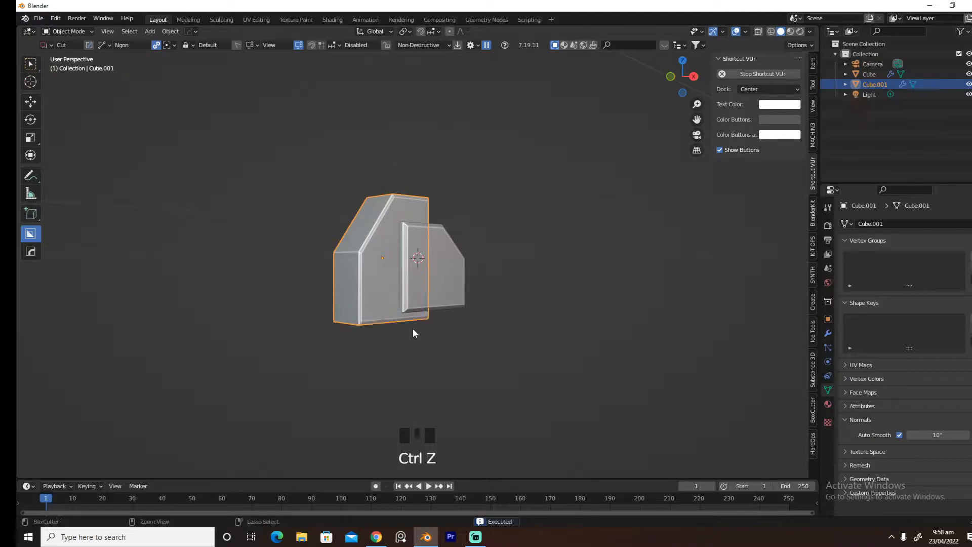
Cut a stepped notch through the taller block's underside with a closed Ngon outline and apply it with HardOps Csharp
key(grave)
click(347, 162)
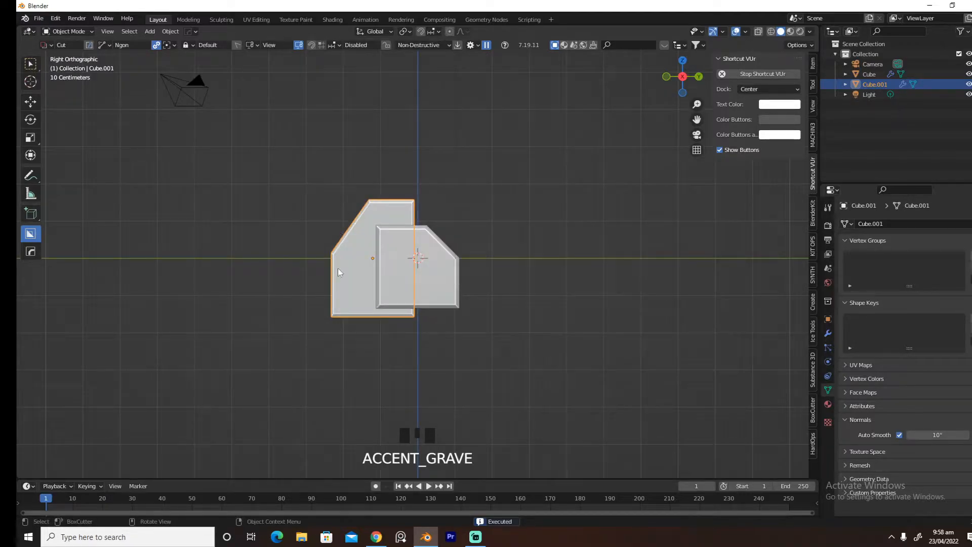
click(319, 294)
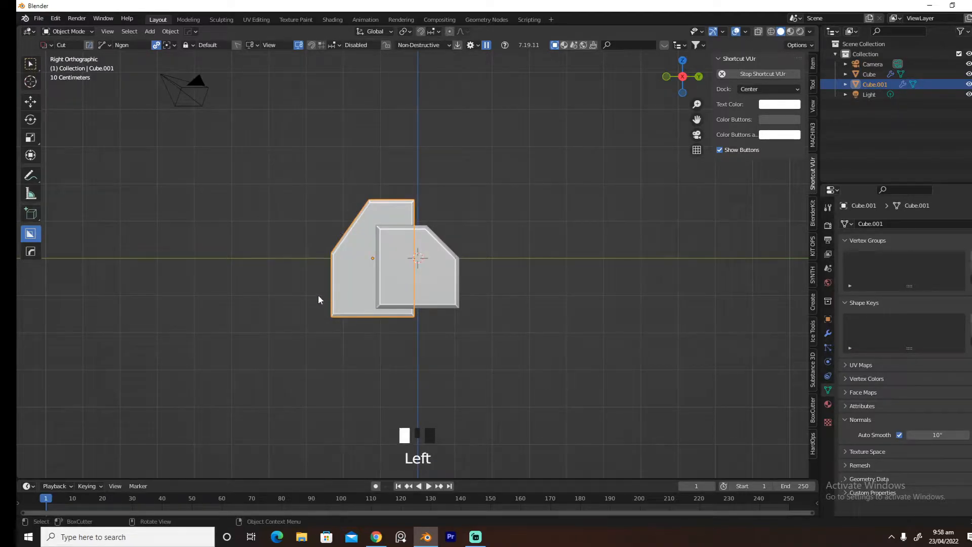
click(353, 277)
click(420, 276)
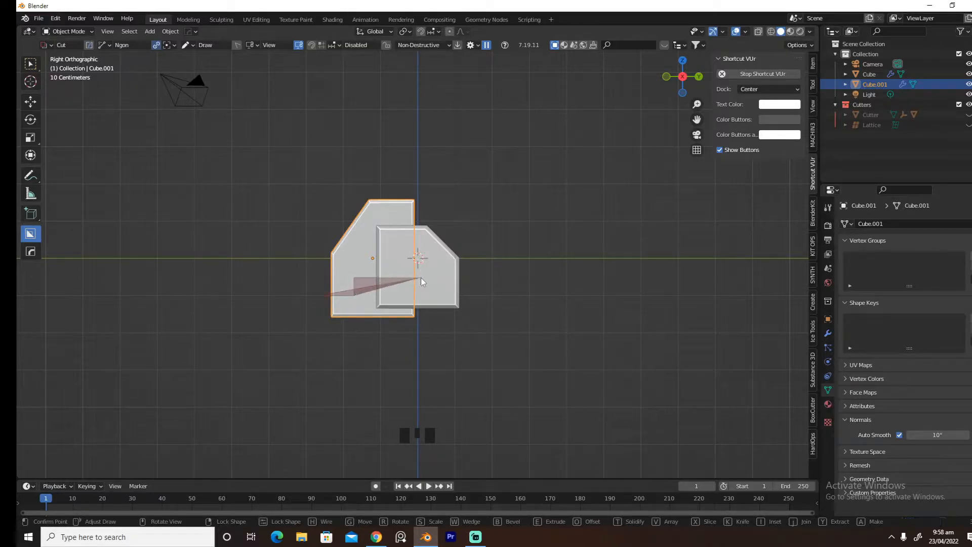
click(420, 327)
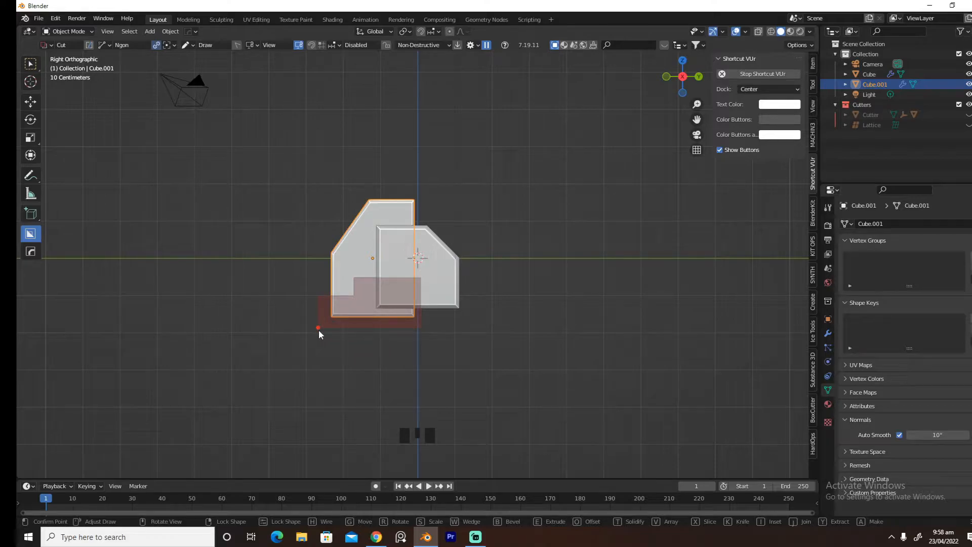
key(space)
key(q)
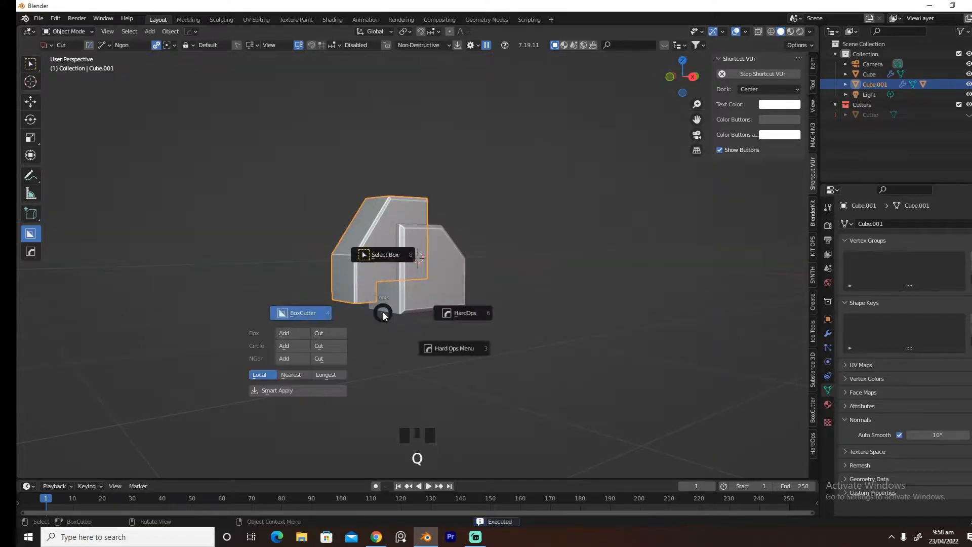
click(398, 330)
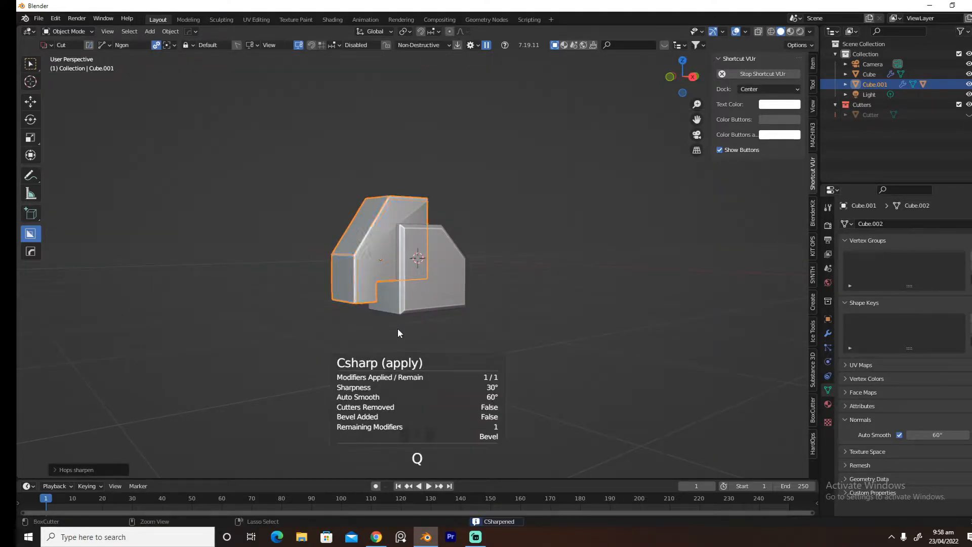
Set the notched block's Auto Smooth angle back to 10° to clean up its shading
middle_drag(398, 333, 410, 316)
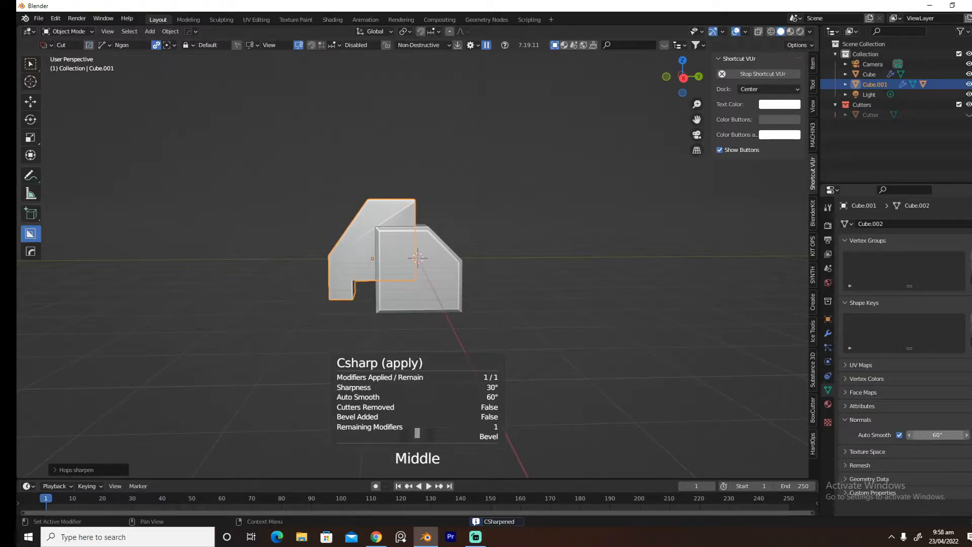
click(914, 434)
text(20)
key(Return)
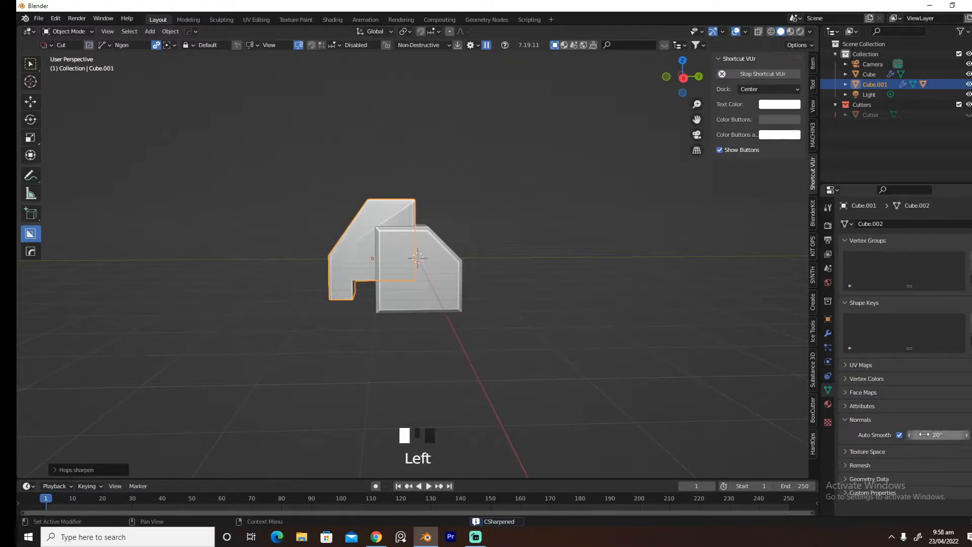
click(924, 433)
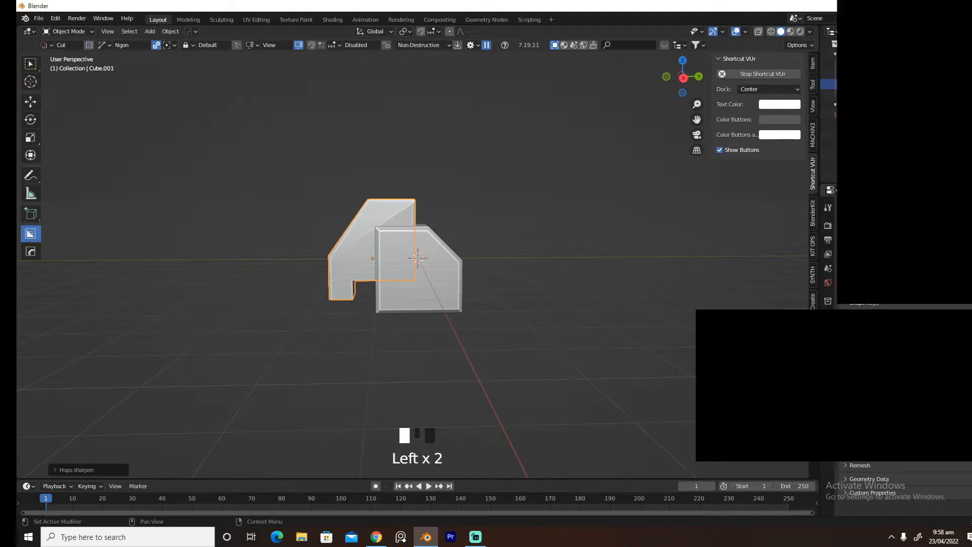
key(1)
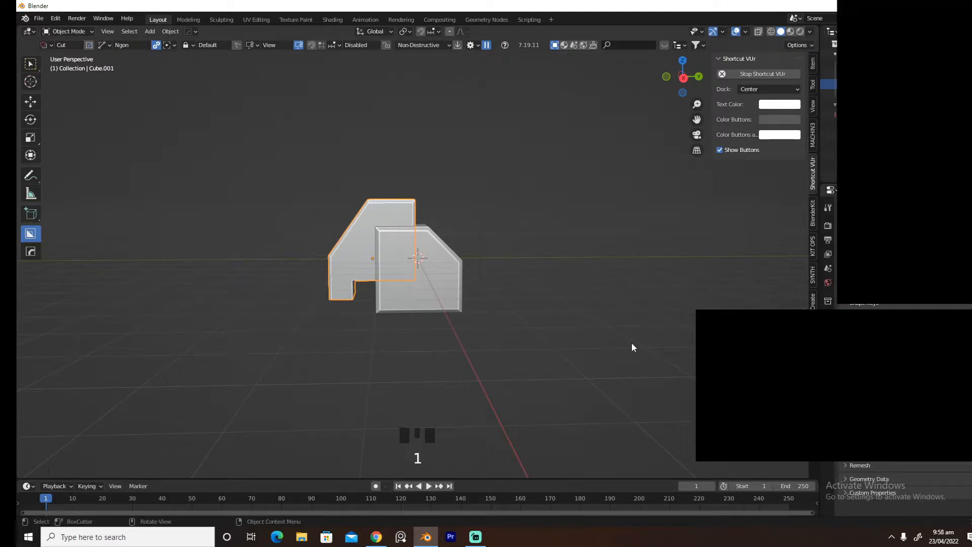
key(1)
key(KP_1)
Duplicate the notched taller block in place and scale the copy up very slightly
middle_drag(637, 335, 440, 324)
scroll(518, 312, up, 2)
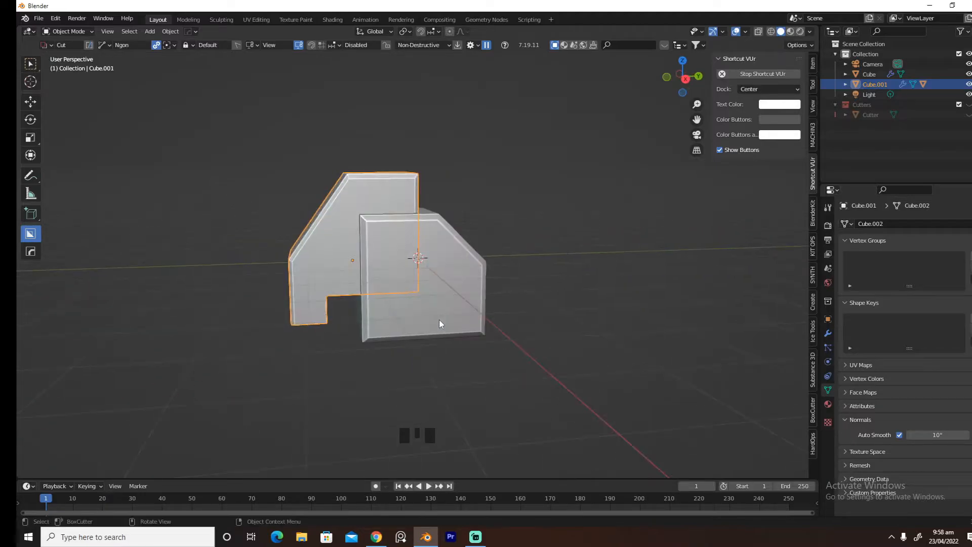
key(shift+d)
right_click(396, 205)
key(s)
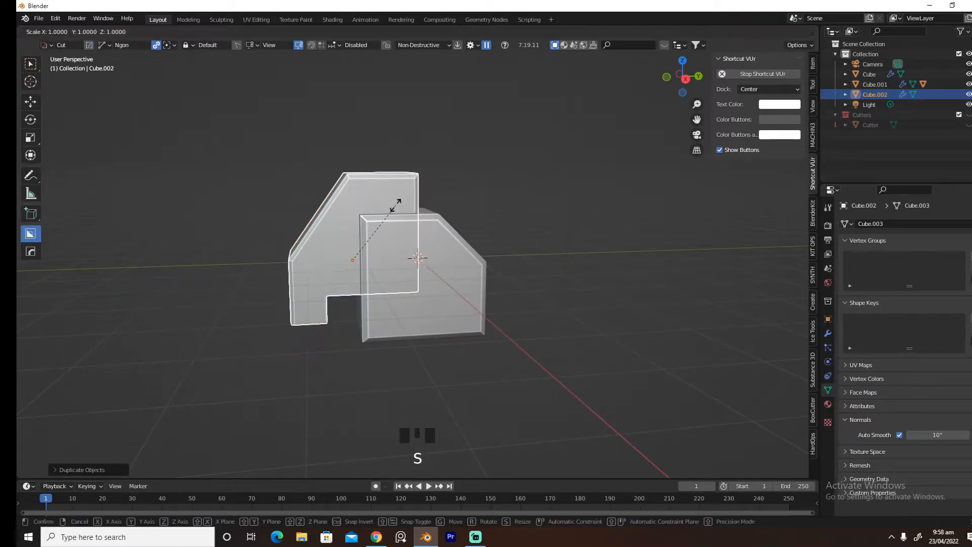
click(398, 204)
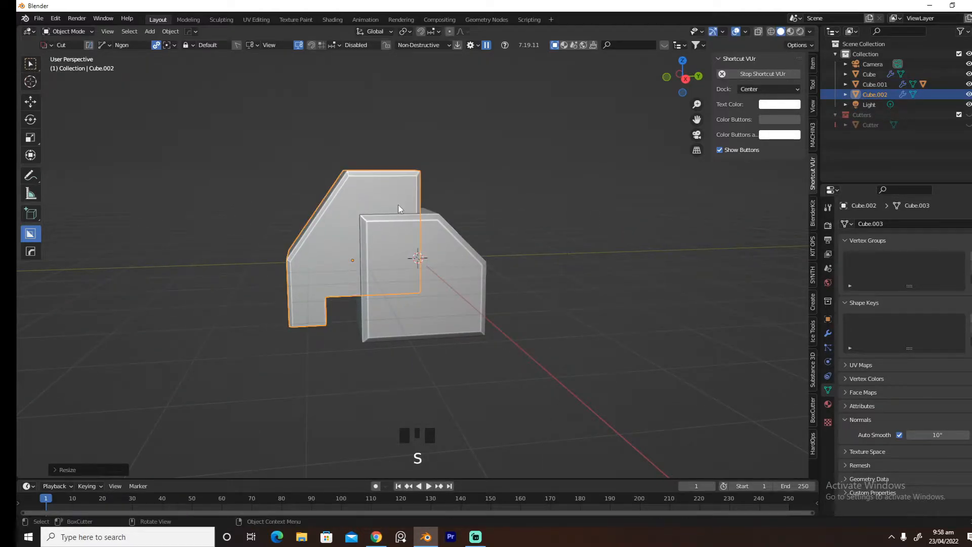
Subtract the enlarged copy from the shorter block with a HardOps Difference boolean
shift+click(441, 241)
key(q)
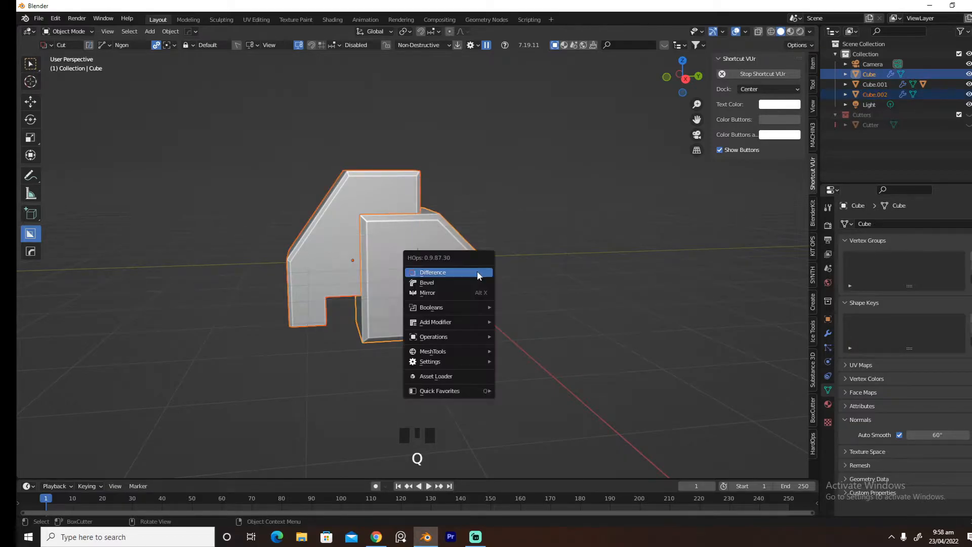
click(477, 272)
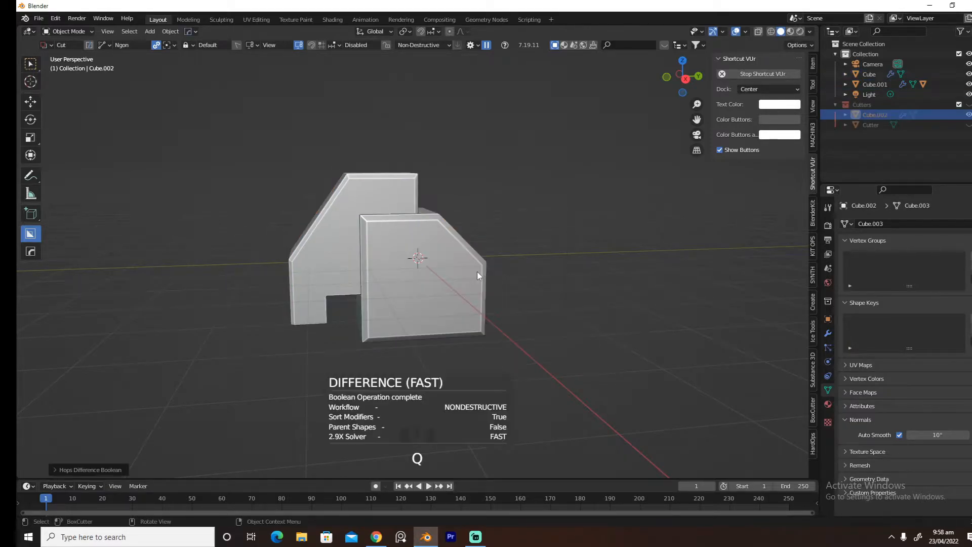
Reveal the hidden taller-block cutter, enlarge it by about 1.01 to widen the gap, and hide it again
middle_drag(451, 276, 429, 315)
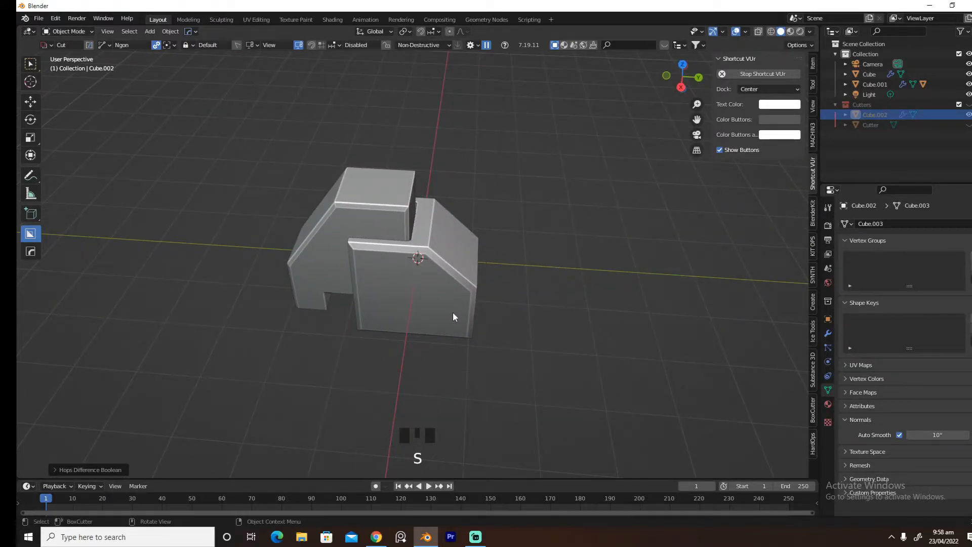
key(1)
key(1)
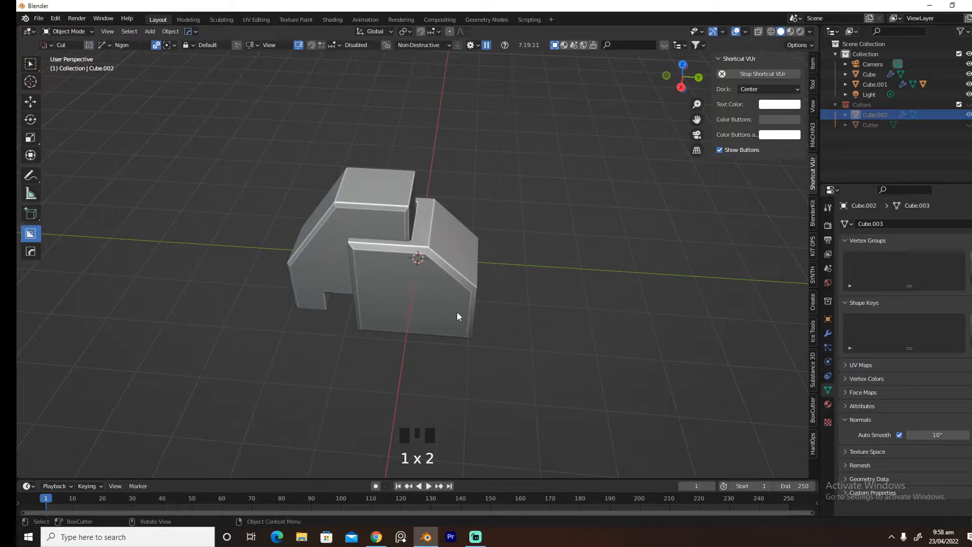
click(872, 114)
middle_drag(633, 213, 676, 197)
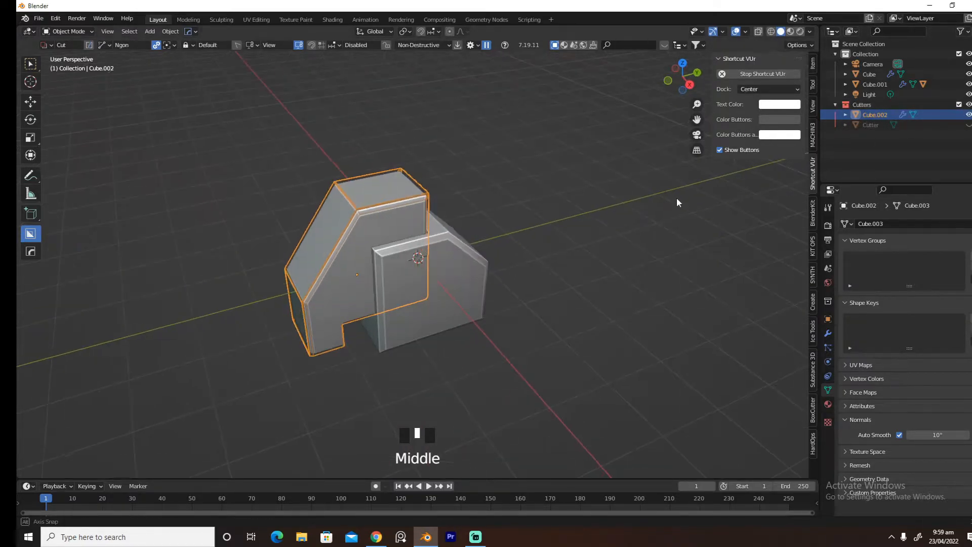
key(s)
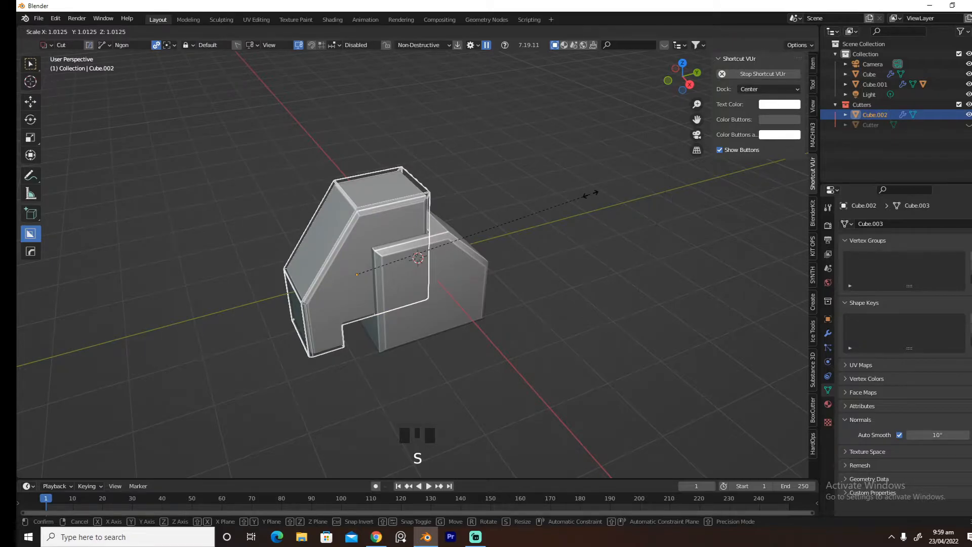
click(590, 194)
key(h)
mouse_move(565, 200)
middle_down()
mouse_move(490, 202)
mouse_move(495, 185)
mouse_move(598, 180)
mouse_move(559, 183)
middle_up()
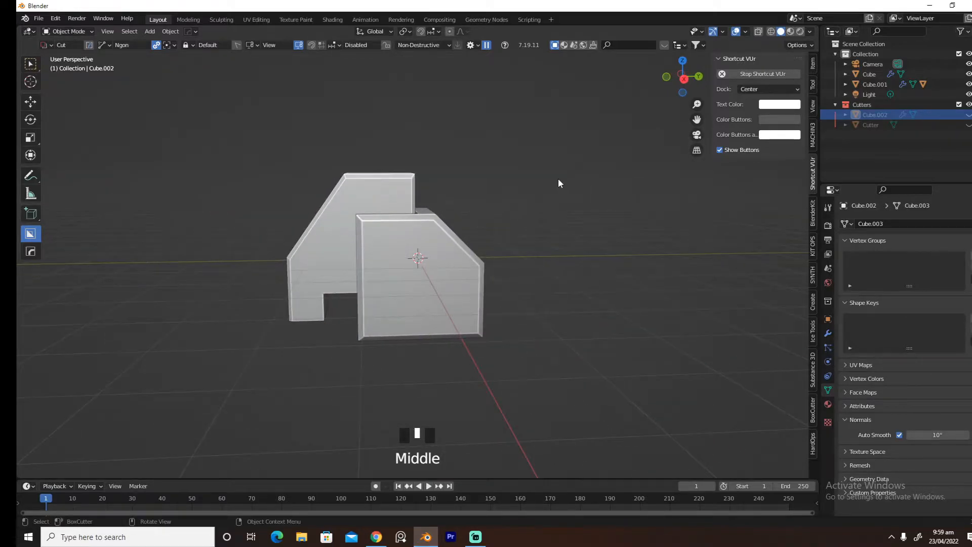
Add a mesh cube at the 3D cursor and scale it down to about 0.6
key(shift+a)
mouse_move(493, 230)
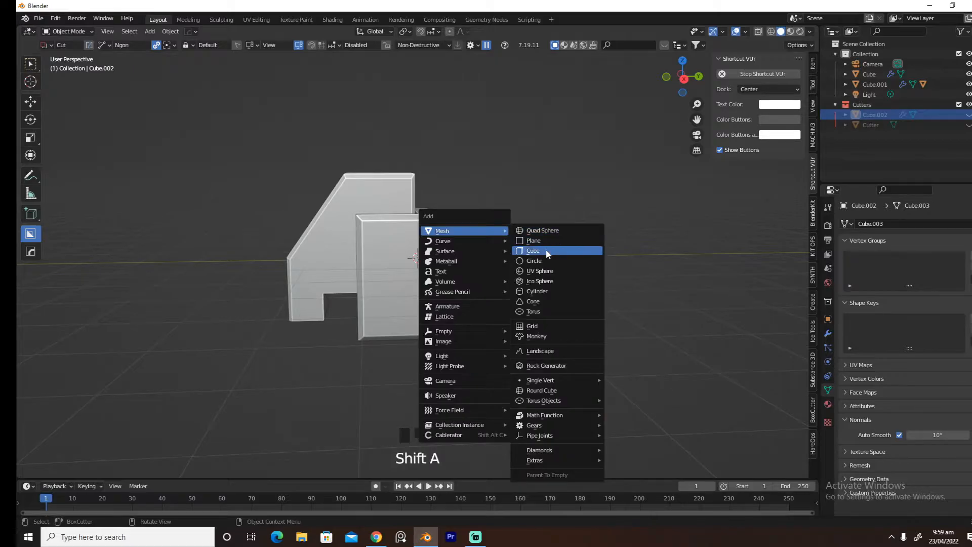
click(546, 250)
middle_drag(567, 248, 526, 255)
key(s)
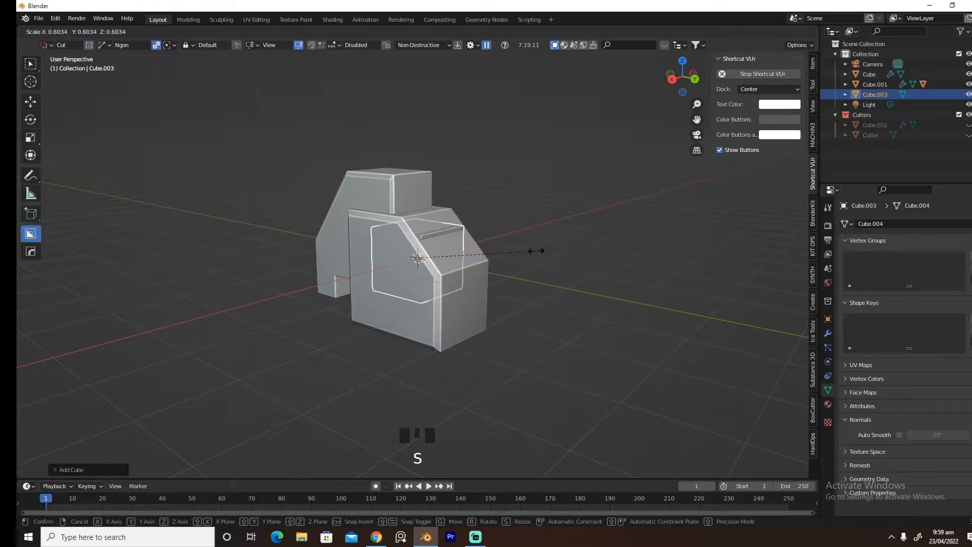
click(544, 256)
Stretch the new cube along Y by about 1.4 and move it about 0.47 m along Y toward the sloped end
middle_drag(554, 250, 594, 247)
key(s)
key(y)
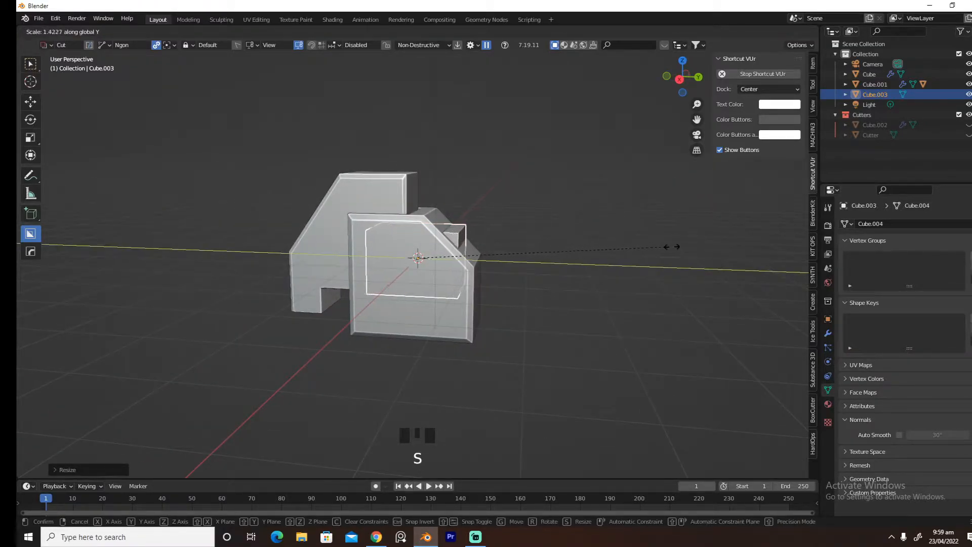
click(690, 254)
key(g)
key(y)
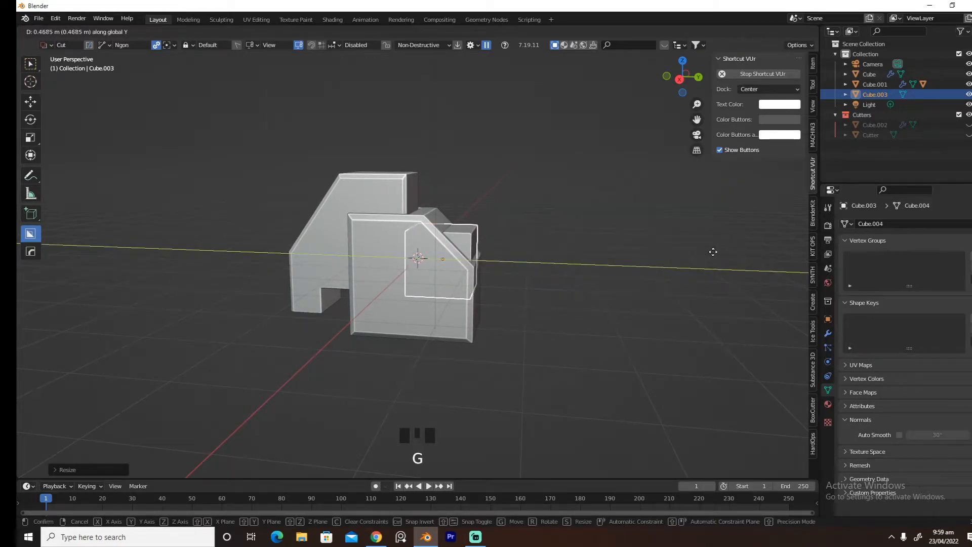
click(712, 252)
Lower the cube along Z and move it about 0.77 m along Y so it protrudes from the shorter block's end face
middle_drag(713, 252, 662, 253)
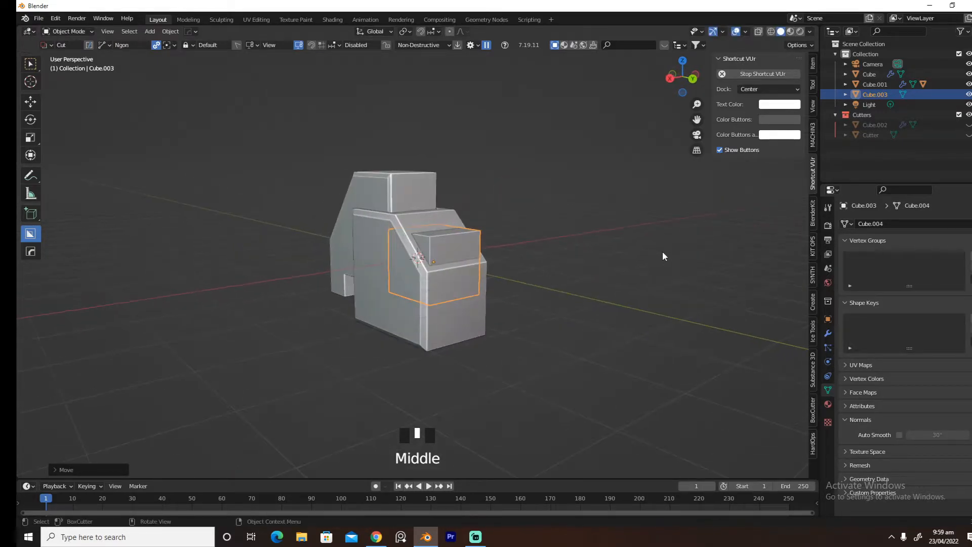
key(g)
key(z)
key(g)
key(y)
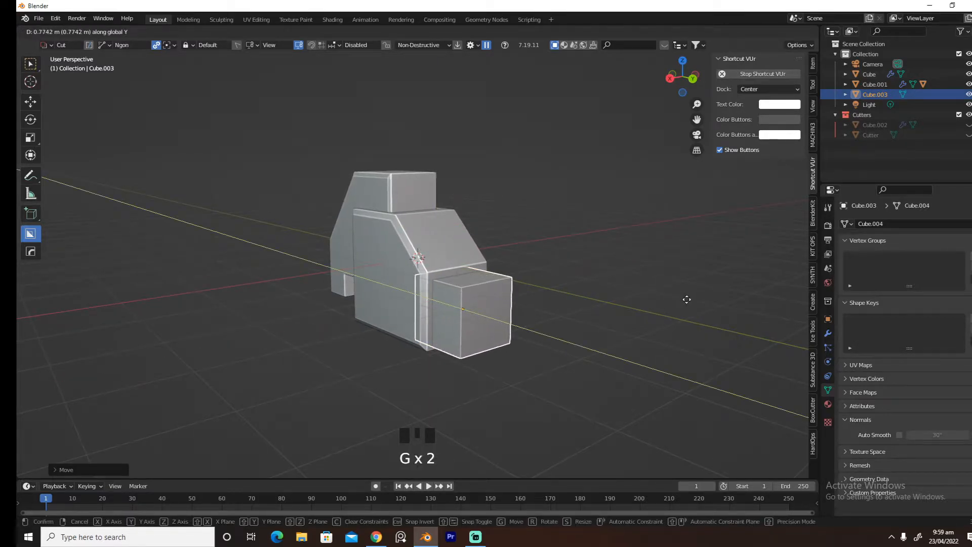
click(684, 297)
middle_drag(686, 299, 701, 299)
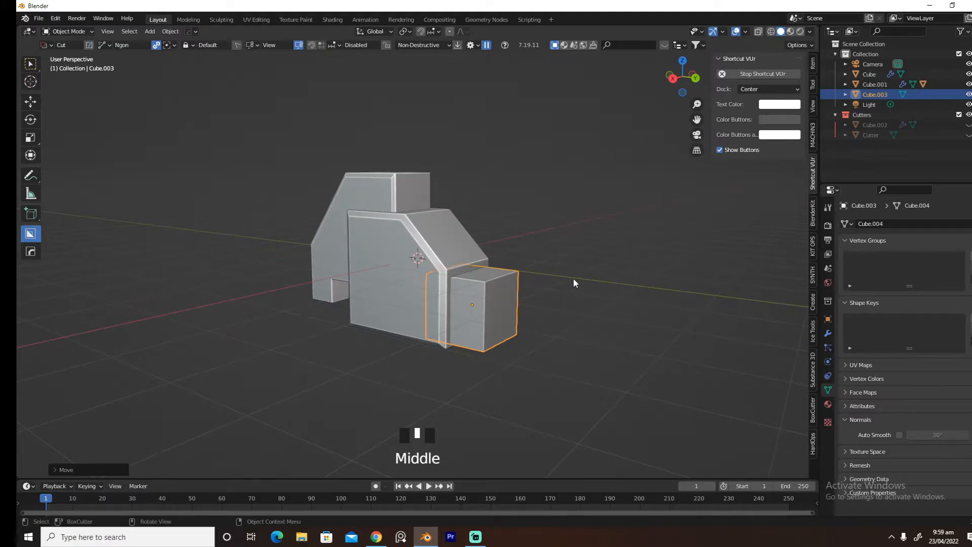
Try the cube about 0.8 m higher and back inward along Y, over the shorter block's sloped face
key(g)
key(z)
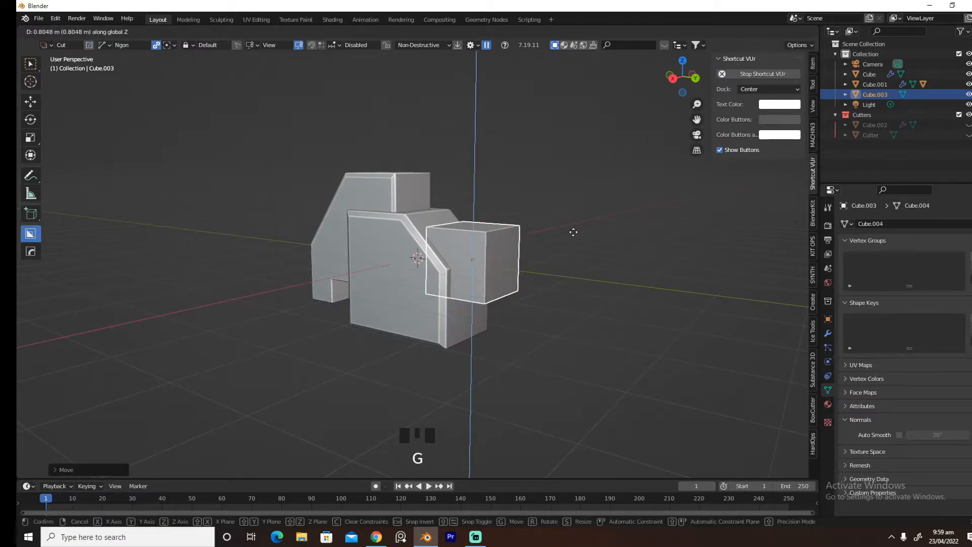
click(573, 232)
key(g)
key(y)
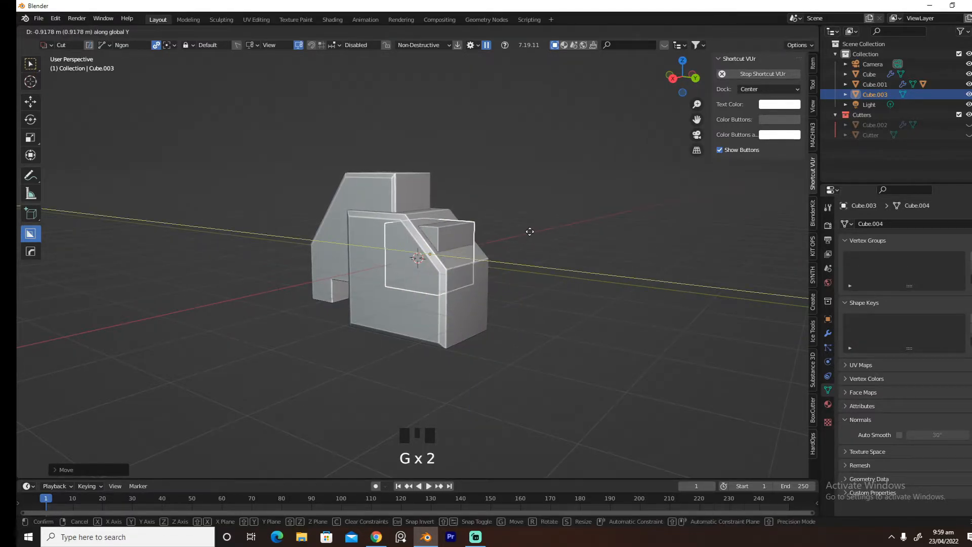
click(557, 241)
Move the cube down along Z and outward along Y to protrude from the lower part of the shorter block's end face
middle_drag(562, 243, 615, 249)
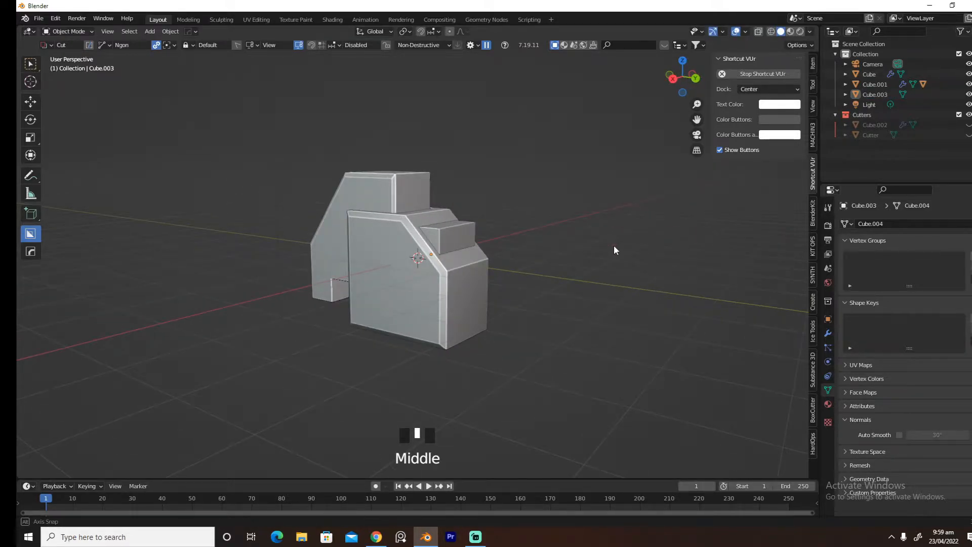
click(472, 238)
key(g)
key(z)
click(474, 281)
key(g)
key(y)
click(518, 286)
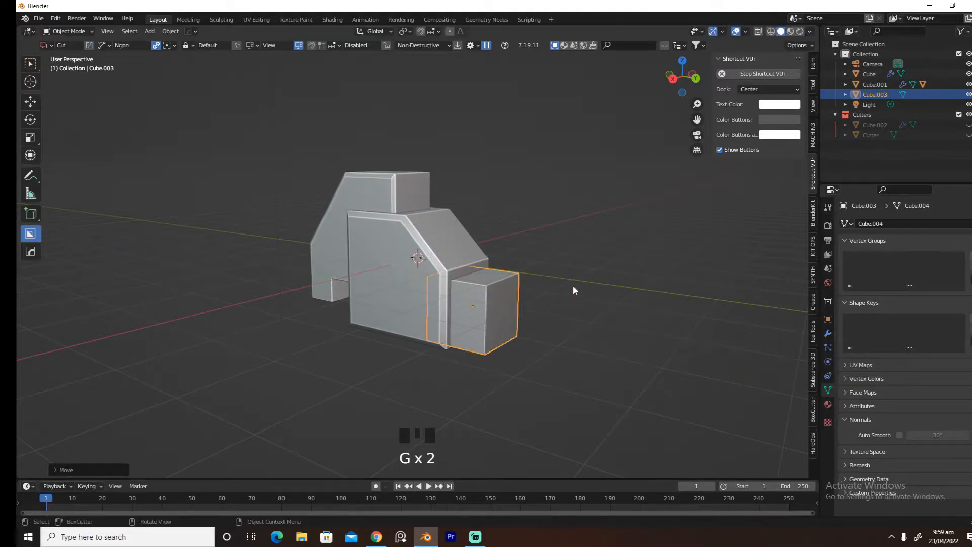
In the back view, scale the cube along X until it is wider than the shorter block
middle_drag(561, 285, 530, 282)
key(grave)
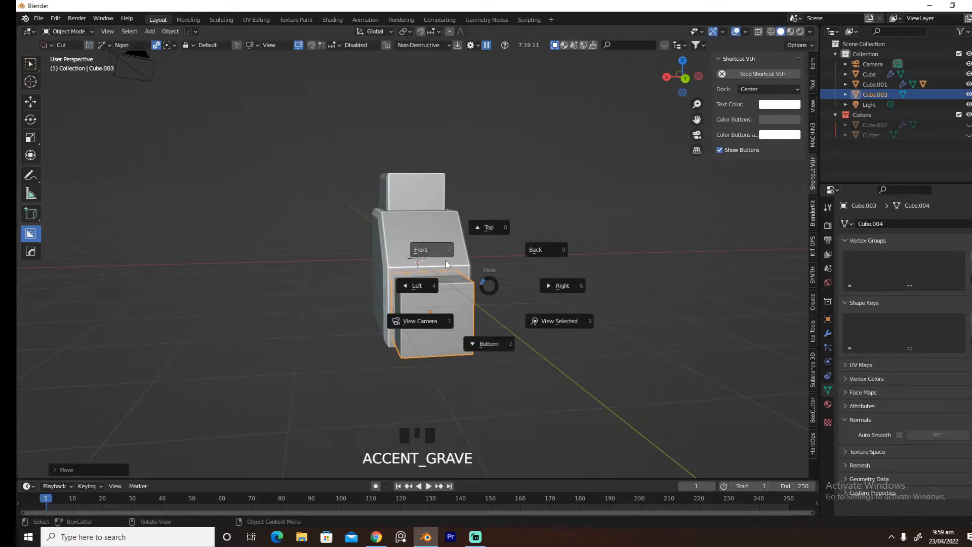
click(540, 275)
key(grave)
click(506, 255)
key(grave)
click(546, 214)
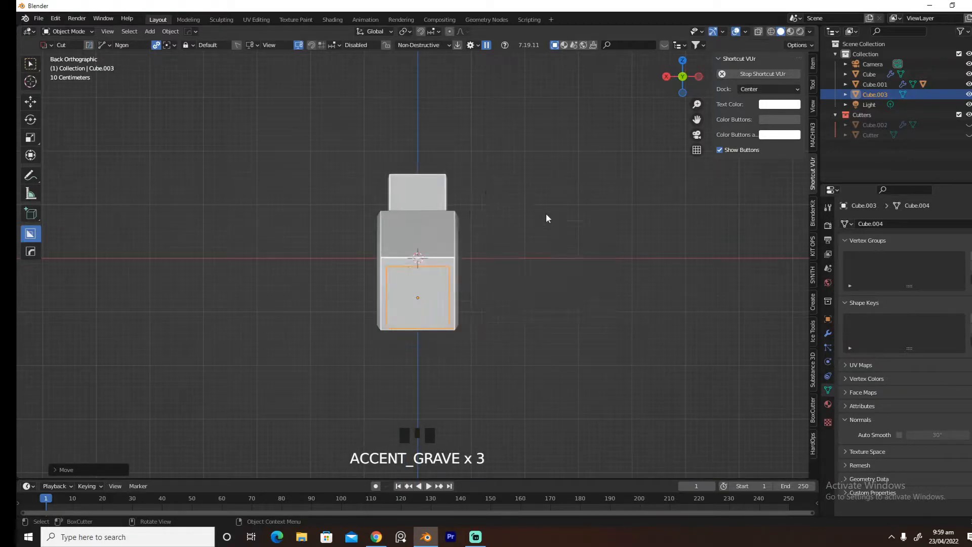
key(s)
key(x)
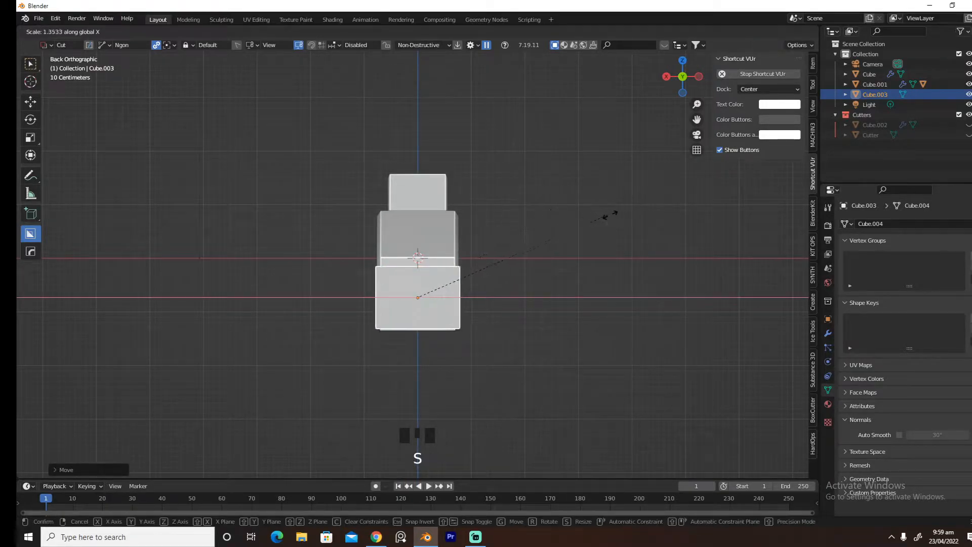
click(629, 213)
middle_drag(629, 213, 630, 248)
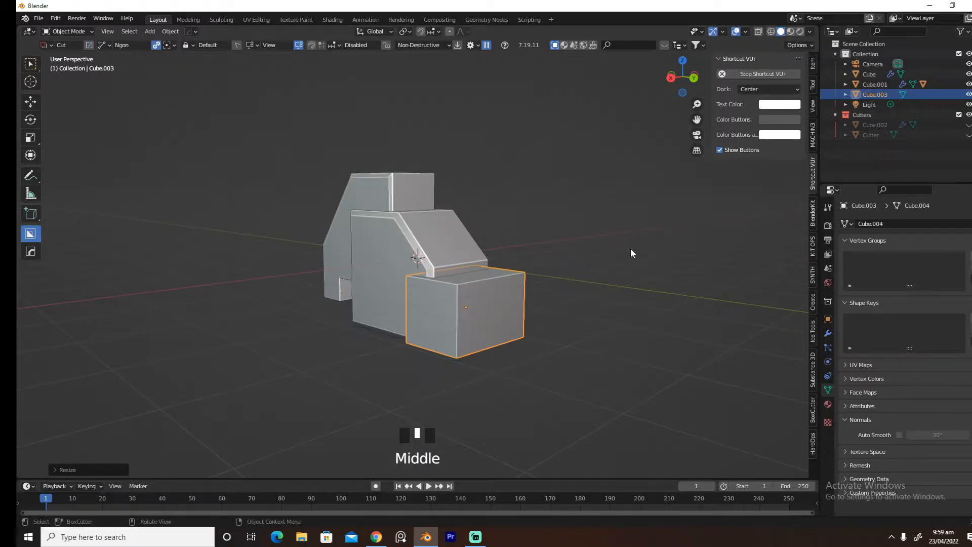
Narrow the cube along X and flatten it along Z until it fits well inside the block's end face
key(s)
key(y)
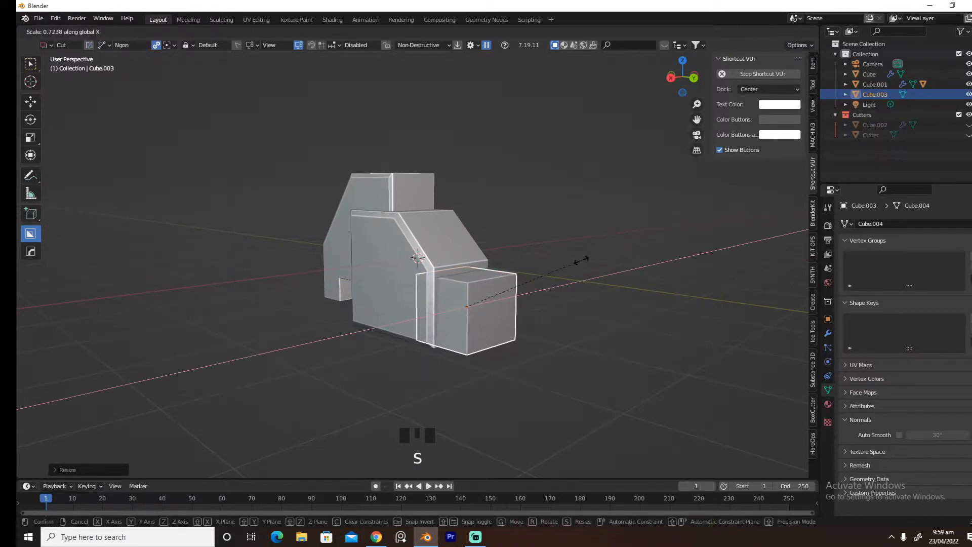
click(546, 268)
key(s)
key(z)
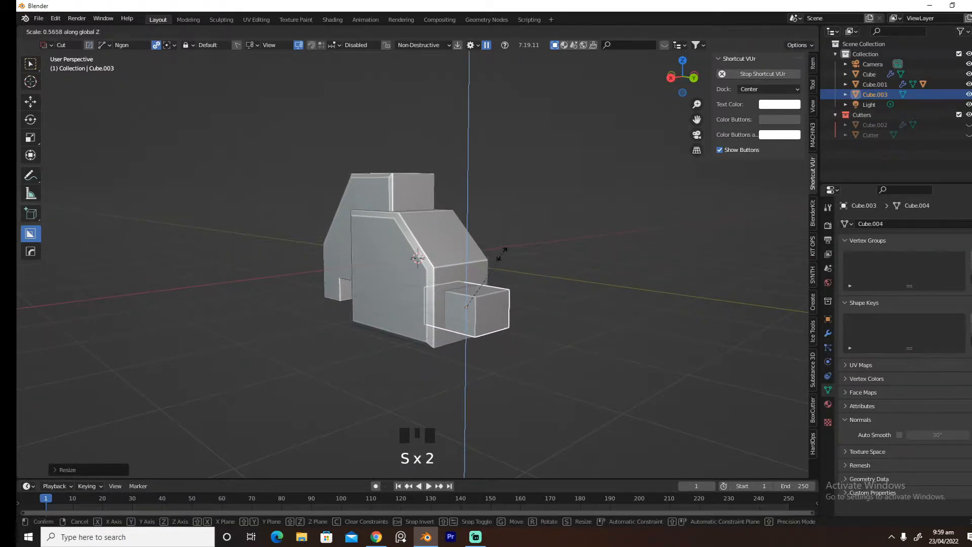
click(484, 261)
middle_drag(485, 260, 534, 264)
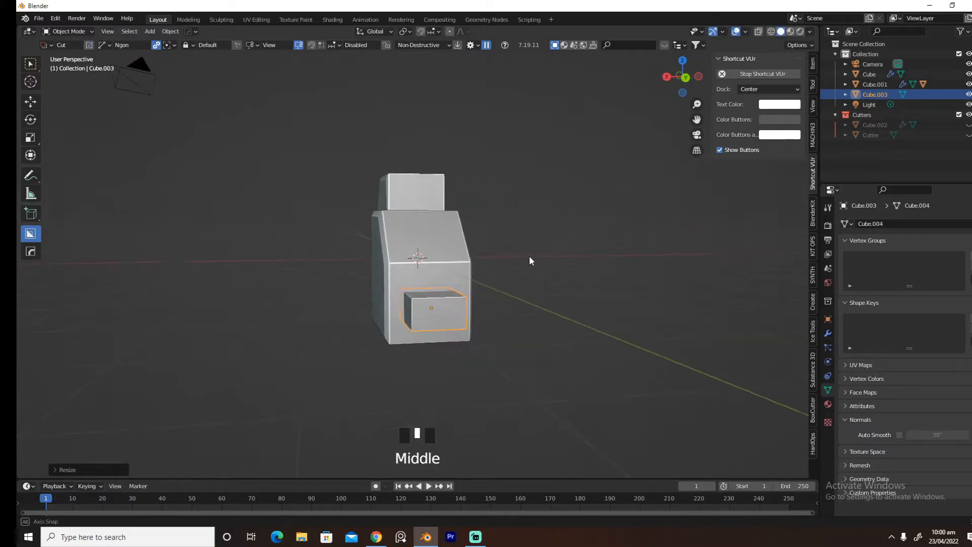
In the back view, widen the cube slightly along X and scale it along Z by about 1.67
key(grave)
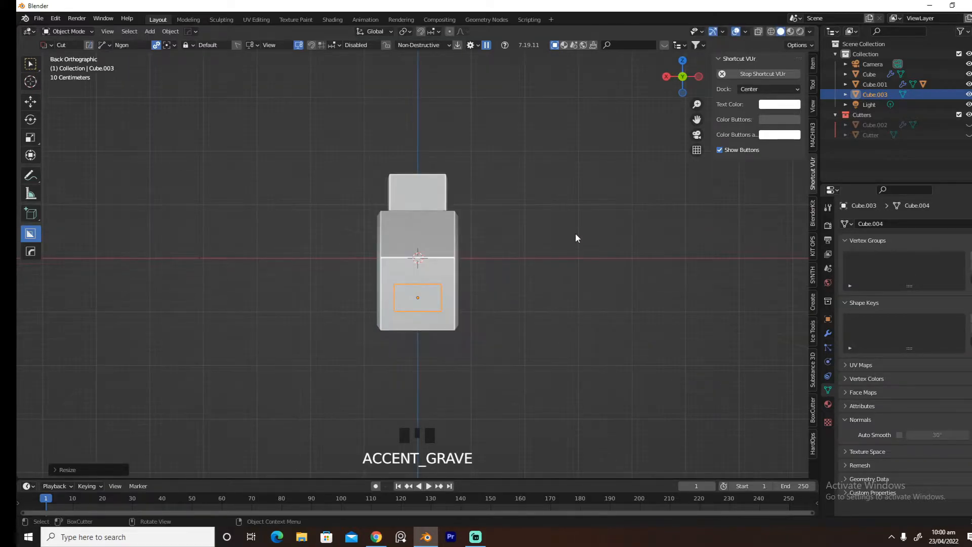
key(s)
key(x)
key(Escape)
key(s)
key(z)
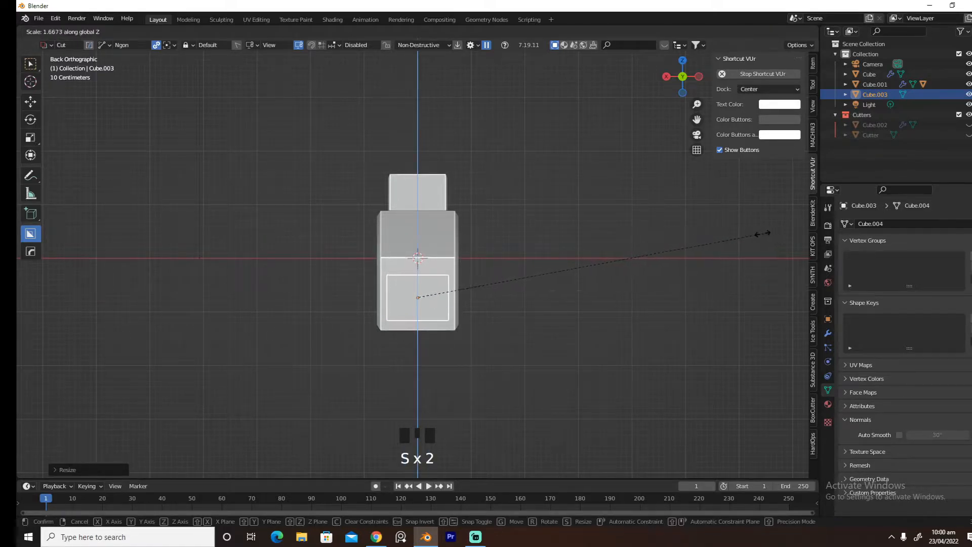
click(762, 234)
Slide the cube about 0.53 m inward along Y so only a thin part protrudes from the block's end face
middle_drag(638, 250, 708, 260)
key(g)
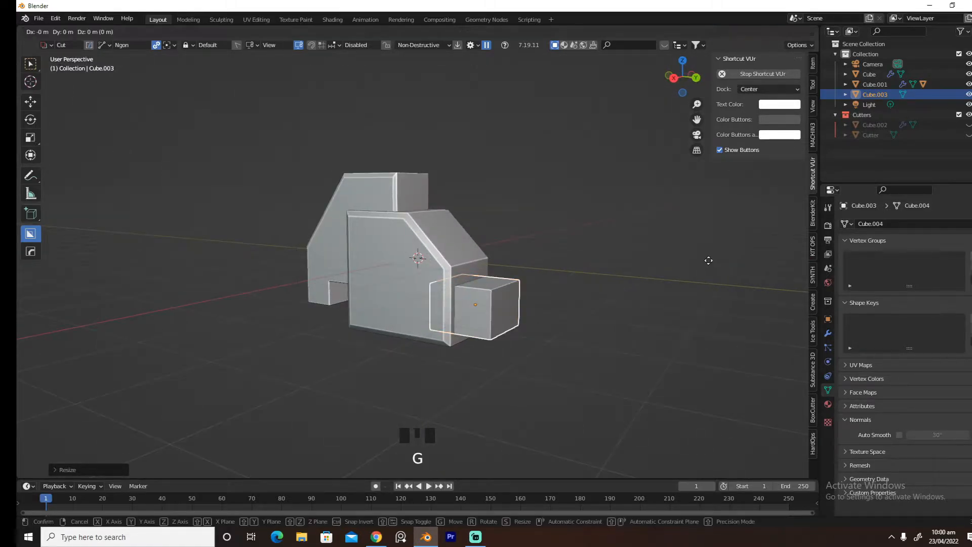
key(y)
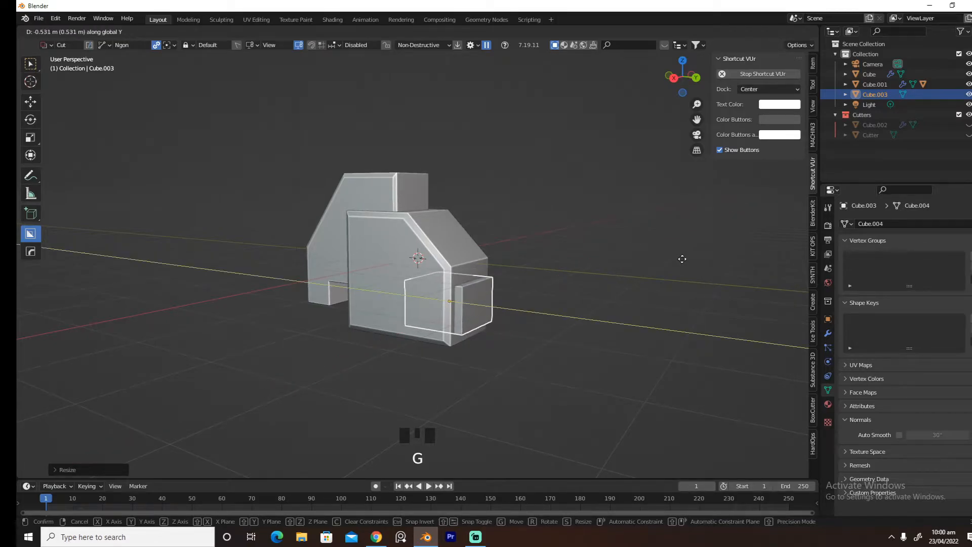
click(682, 259)
click(607, 259)
mouse_move(607, 260)
middle_down()
mouse_move(622, 259)
mouse_move(608, 260)
middle_up()
Cut a rectangular pocket into the shorter block's end face by subtracting the cube with a HardOps Difference boolean, leaving the cutter hidden
click(480, 322)
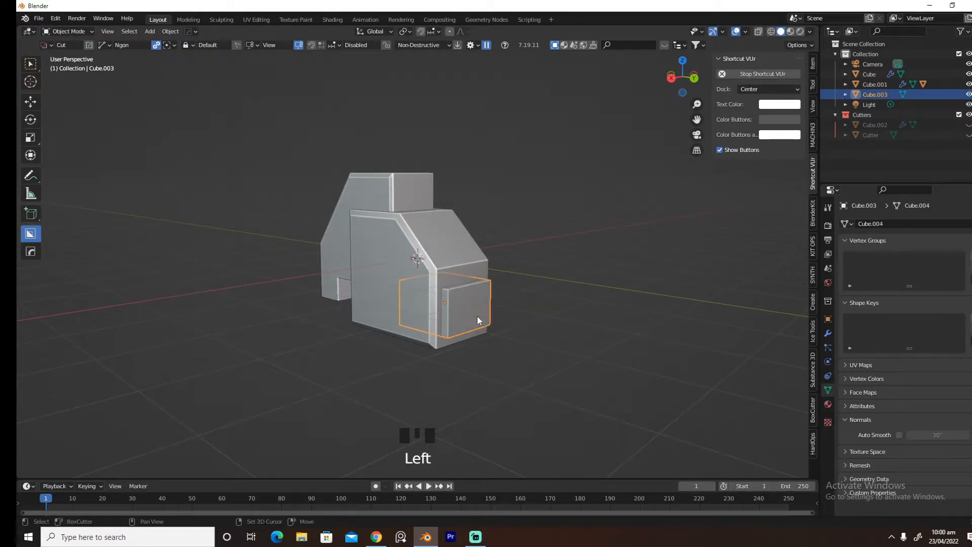
shift+click(464, 279)
key(q)
click(511, 319)
click(511, 319)
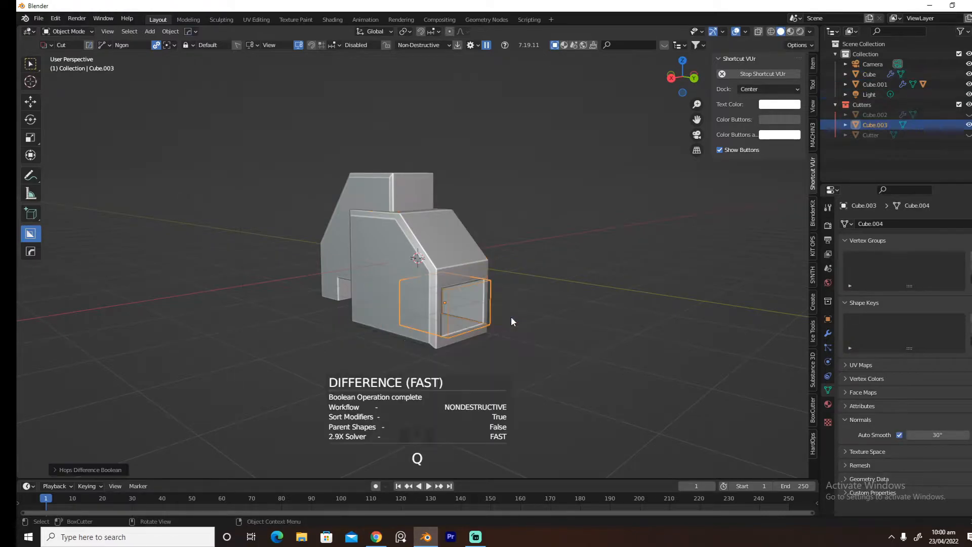
click(531, 323)
middle_drag(533, 323, 497, 304)
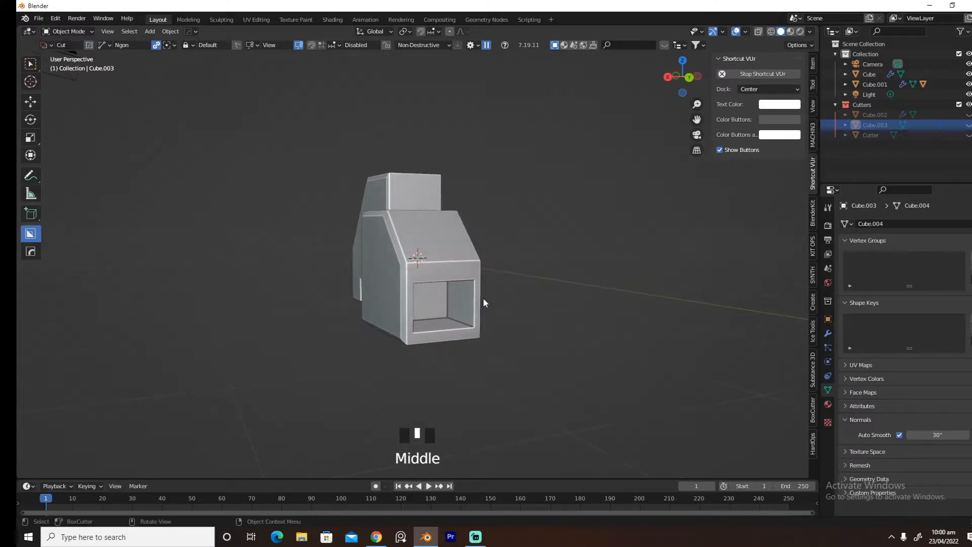
Apply the shorter block's boolean cuts and sharpen its edges with HardOps Csharp
click(452, 270)
key(q)
click(499, 301)
click(499, 297)
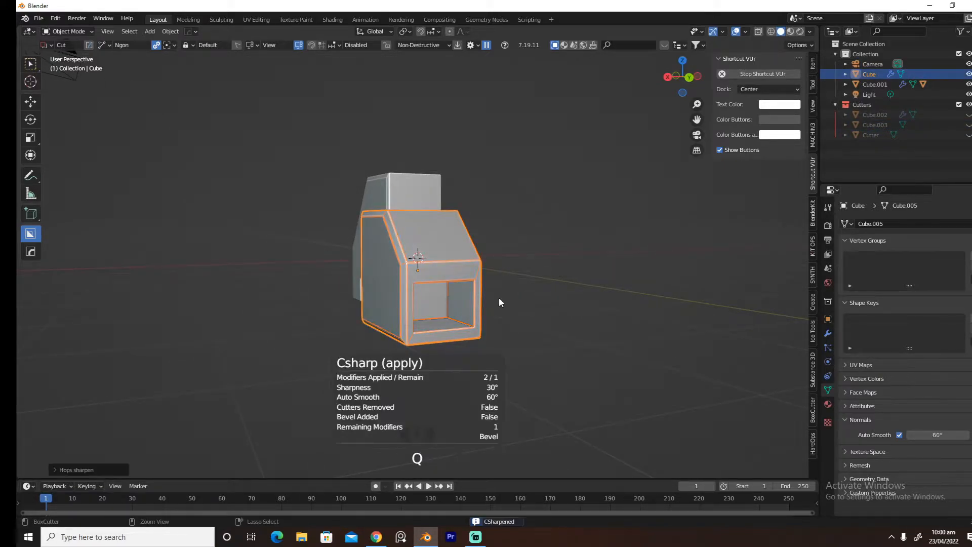
middle_drag(539, 311, 591, 315)
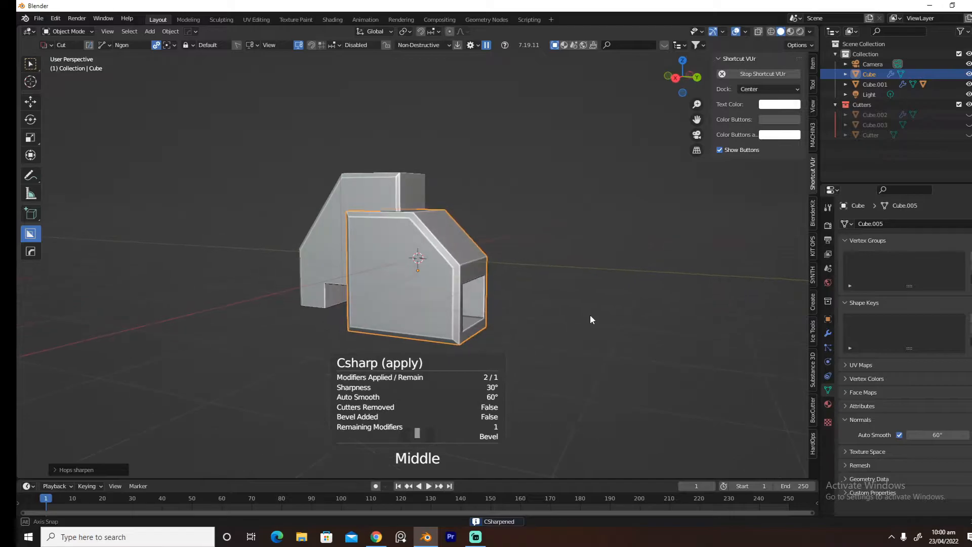
Add a new cube and lower it along Z so it sits beneath the two blocks
mouse_move(513, 318)
shift+middle_down()
mouse_move(460, 318)
mouse_move(518, 319)
shift+middle_up()
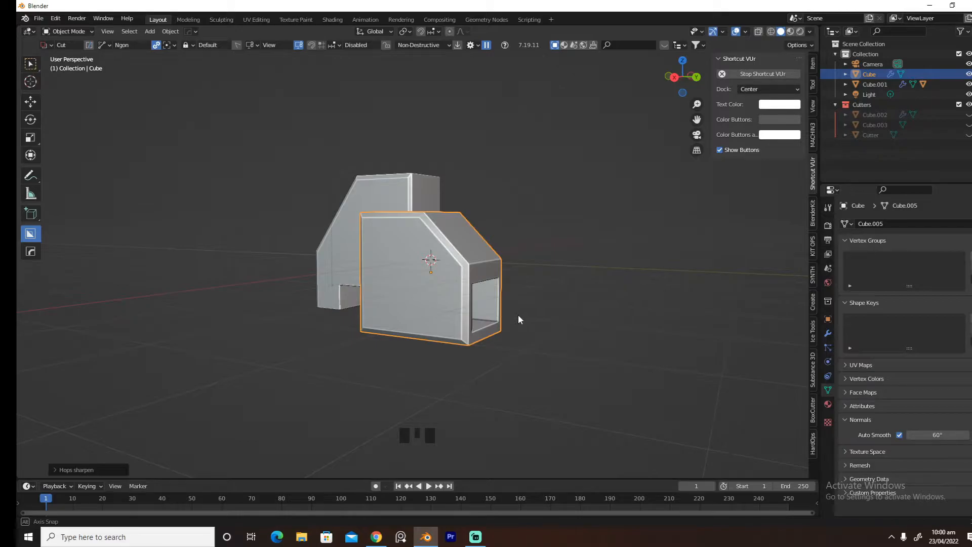
middle_drag(518, 315, 597, 310)
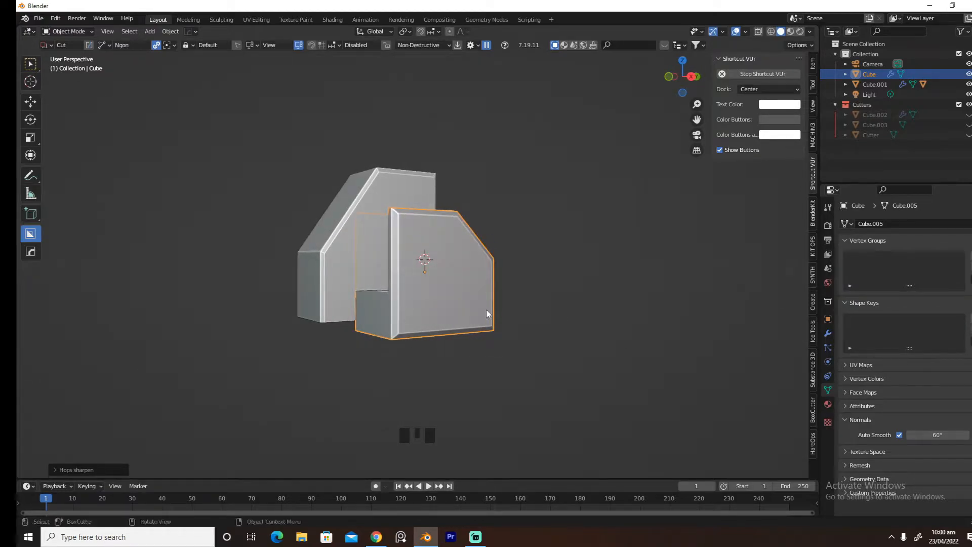
key(shift+a)
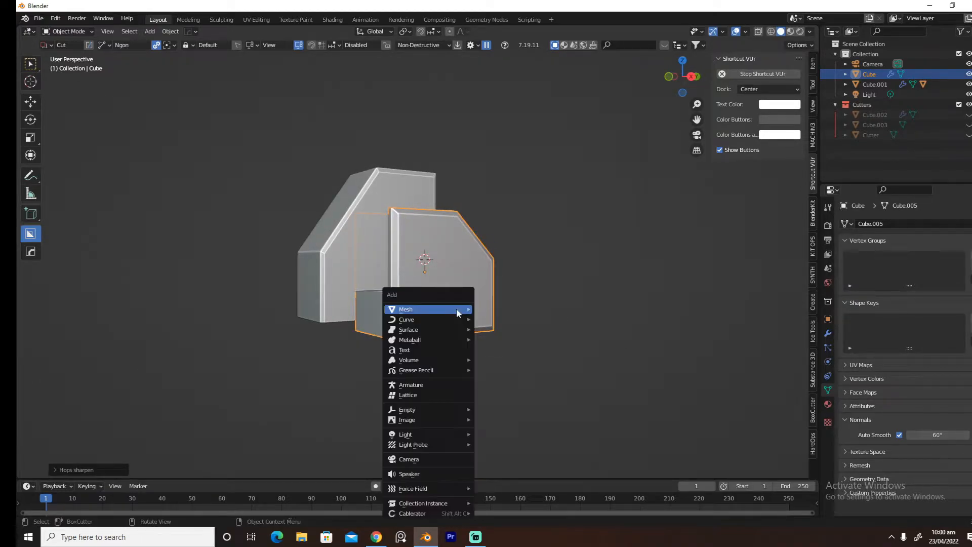
mouse_move(457, 309)
click(517, 84)
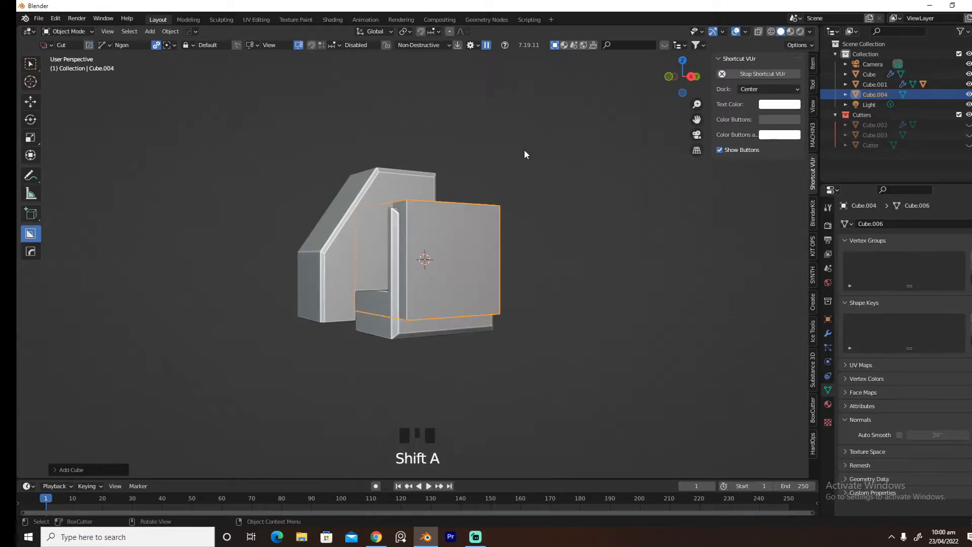
key(g)
click(515, 241)
In the right view, shift the cube along Y toward the taller block and raise it along Z into the blocks' underside
key(grave)
click(535, 287)
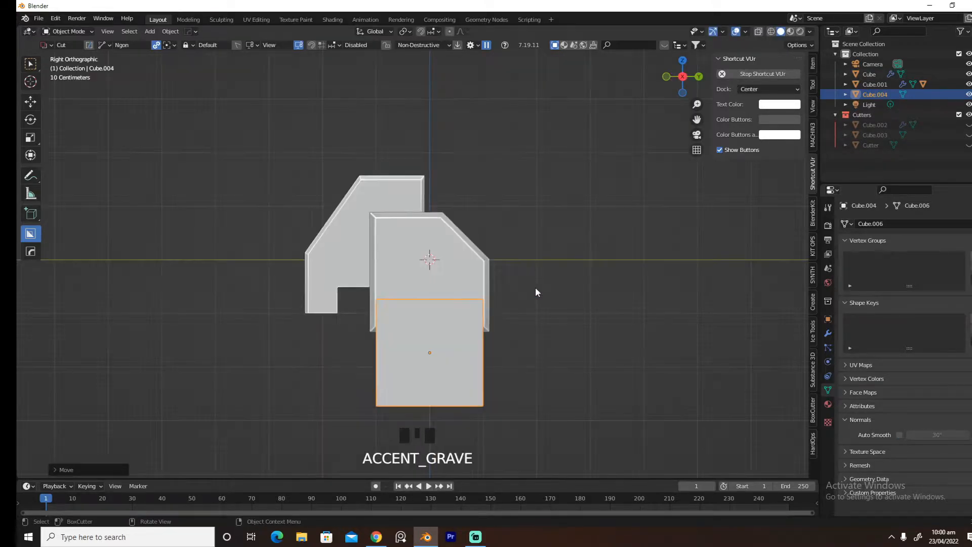
key(g)
key(y)
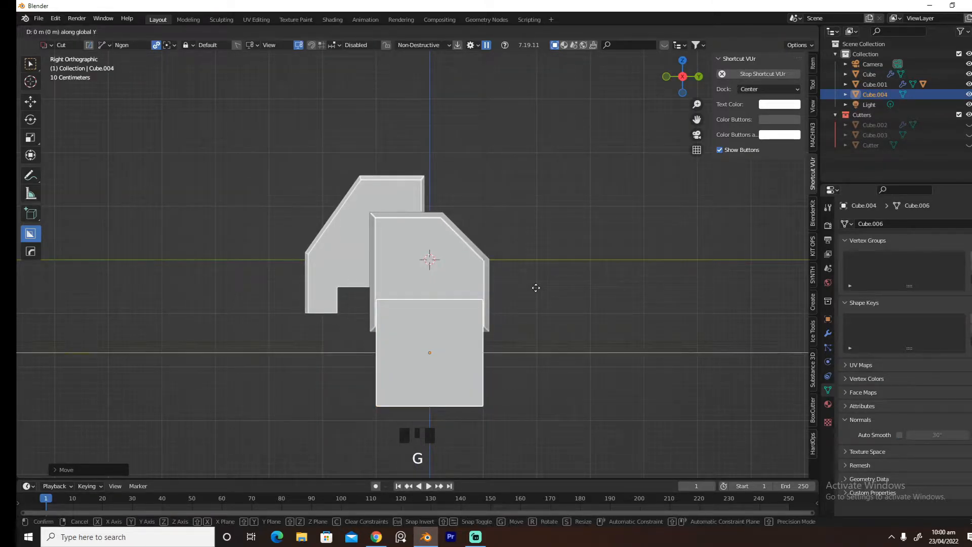
click(497, 286)
key(g)
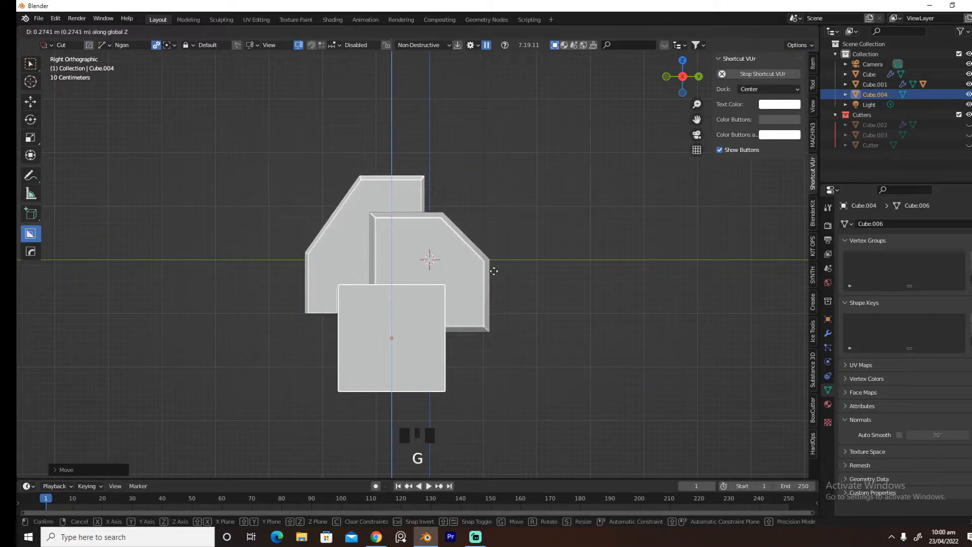
click(486, 281)
Bevel the lower cube's two upper lengthwise edges by about 0.42 m with a single segment
middle_drag(486, 281, 577, 299)
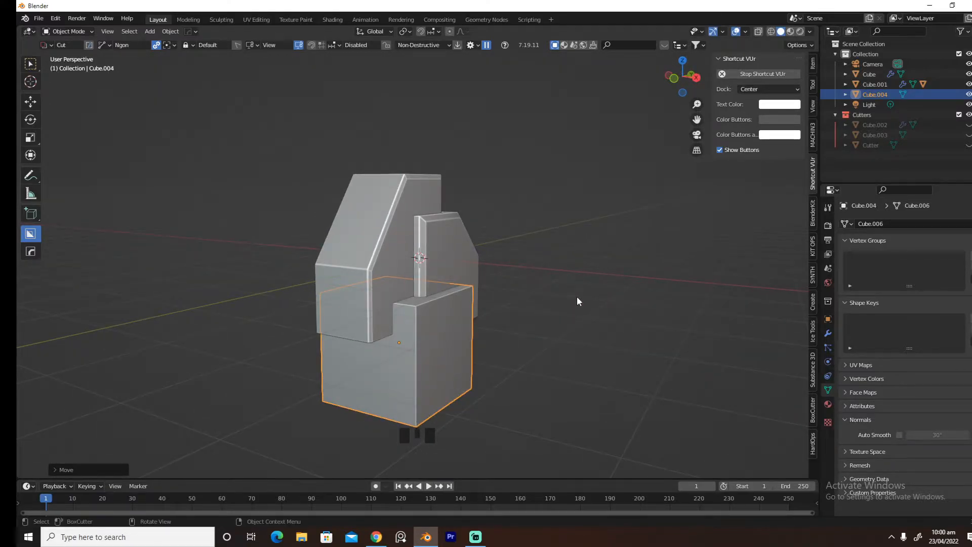
key(Tab)
click(445, 296)
mouse_move(455, 314)
middle_down()
mouse_move(544, 321)
mouse_move(440, 321)
middle_up()
shift+click(406, 311)
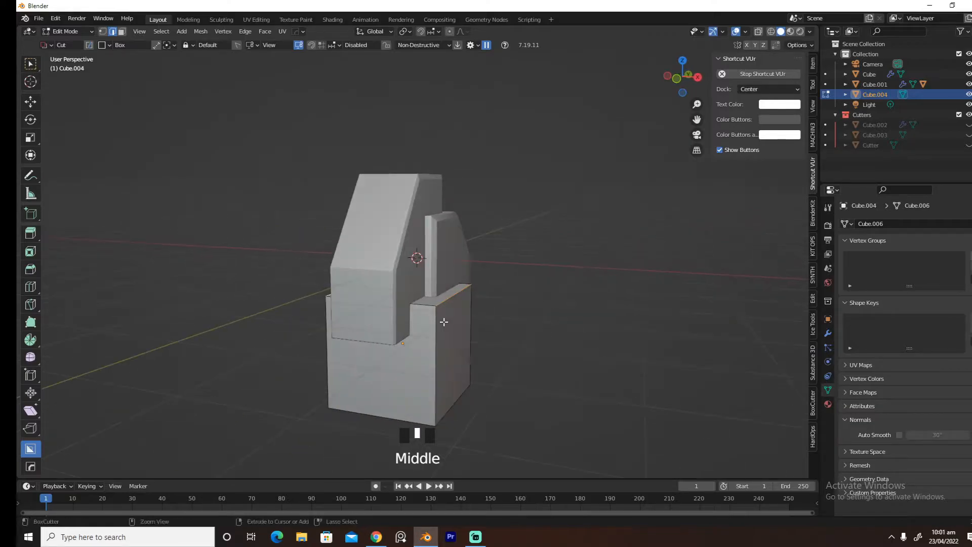
key(ctrl+b)
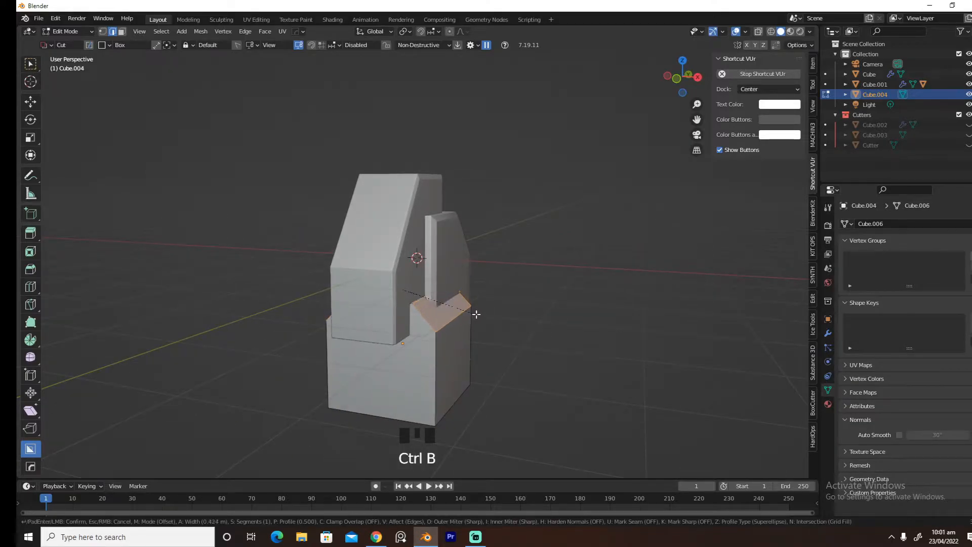
click(476, 314)
Bevel the lower cube's two bottom lengthwise edges by about 0.42 m with a single segment
middle_drag(474, 370, 471, 392)
click(459, 399)
shift+click(377, 401)
middle_drag(377, 402, 455, 389)
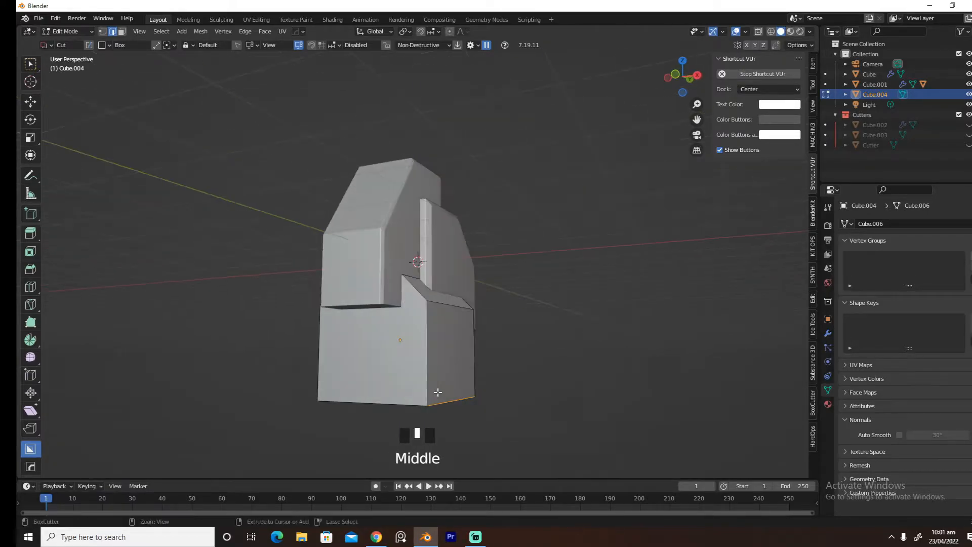
key(ctrl+b)
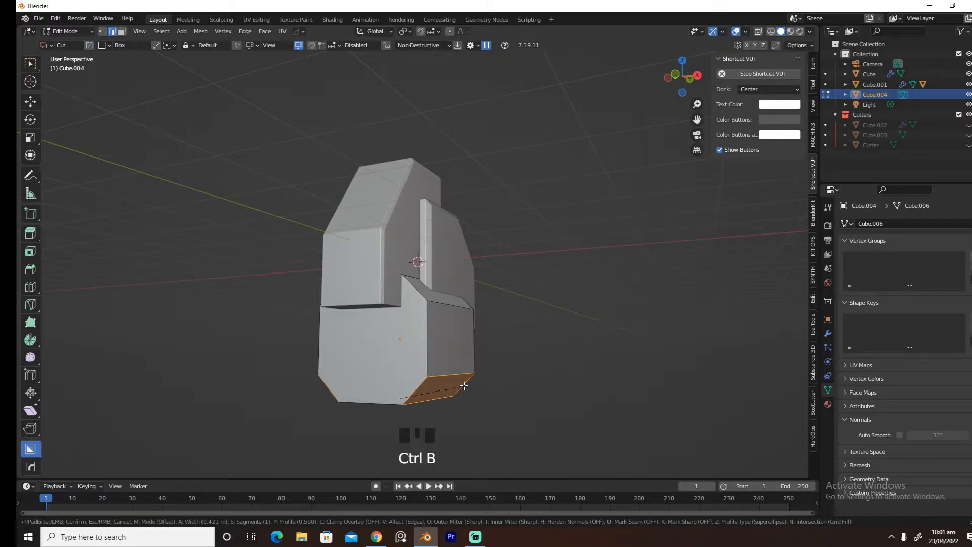
click(501, 392)
Bevel the side edge loops of the lower block by about 0.07 m and return to Object Mode
middle_drag(501, 393, 476, 400)
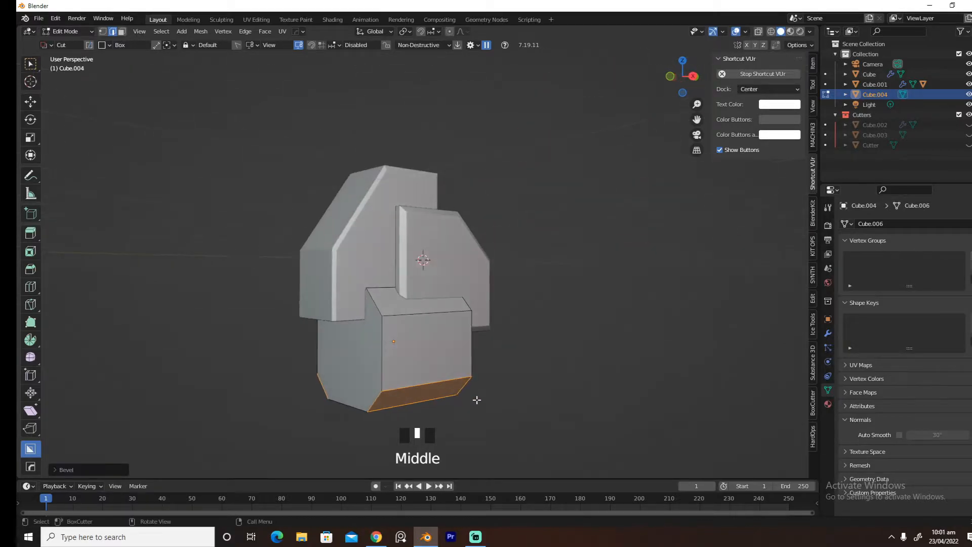
alt+click(471, 332)
alt+shift+click(382, 336)
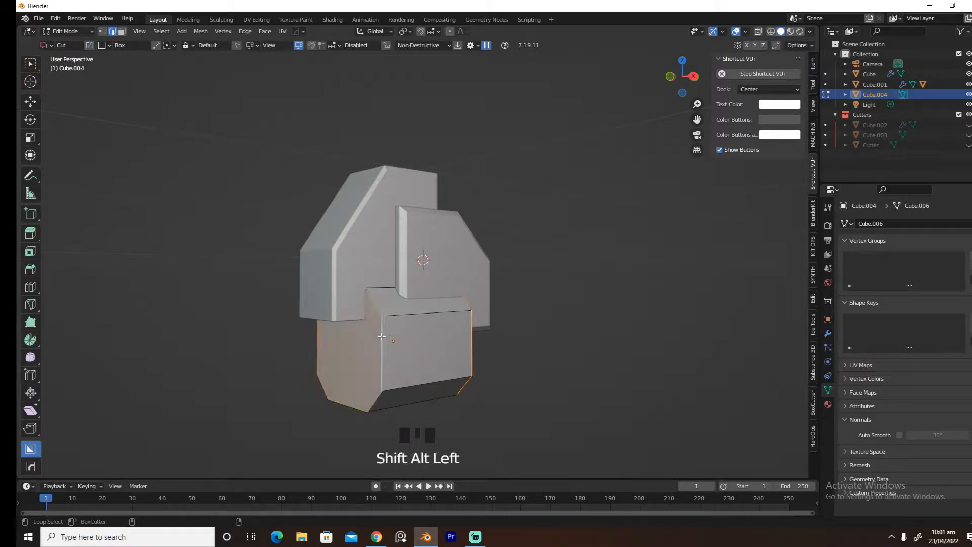
key(ctrl+b)
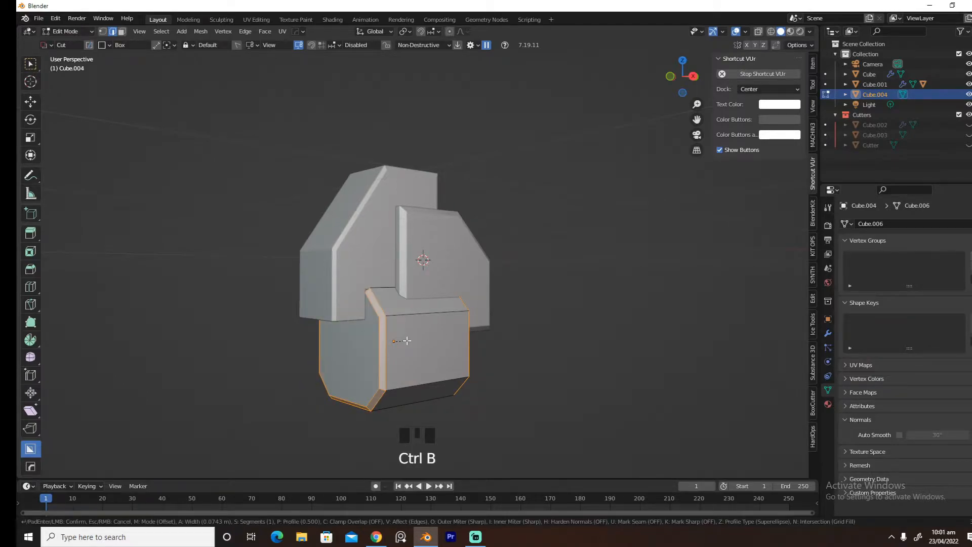
click(404, 340)
middle_drag(518, 365, 420, 338)
key(Tab)
Add another cube, move it along Y to the shorter block's pocketed end and scale it down to under a quarter
scroll(526, 337, down, 2)
key(shift+a)
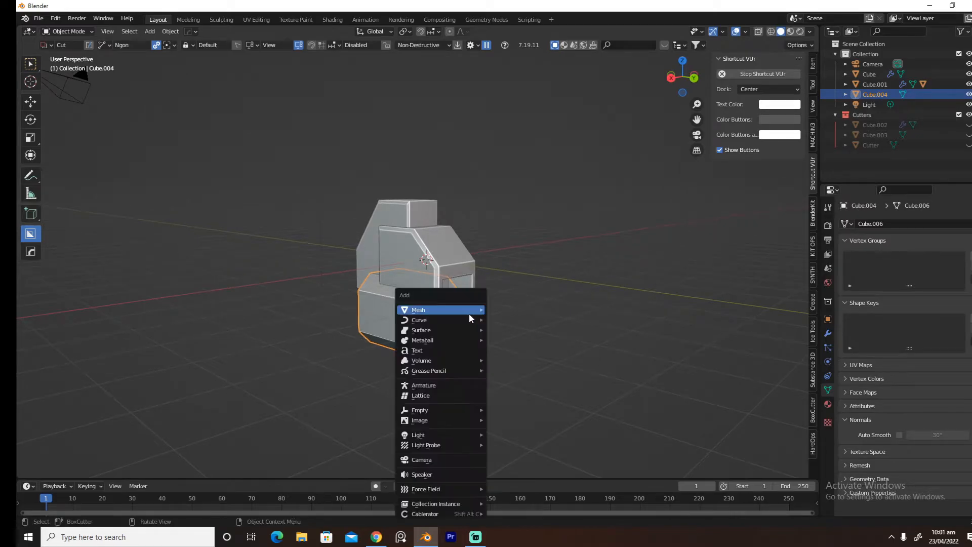
mouse_move(469, 311)
click(524, 86)
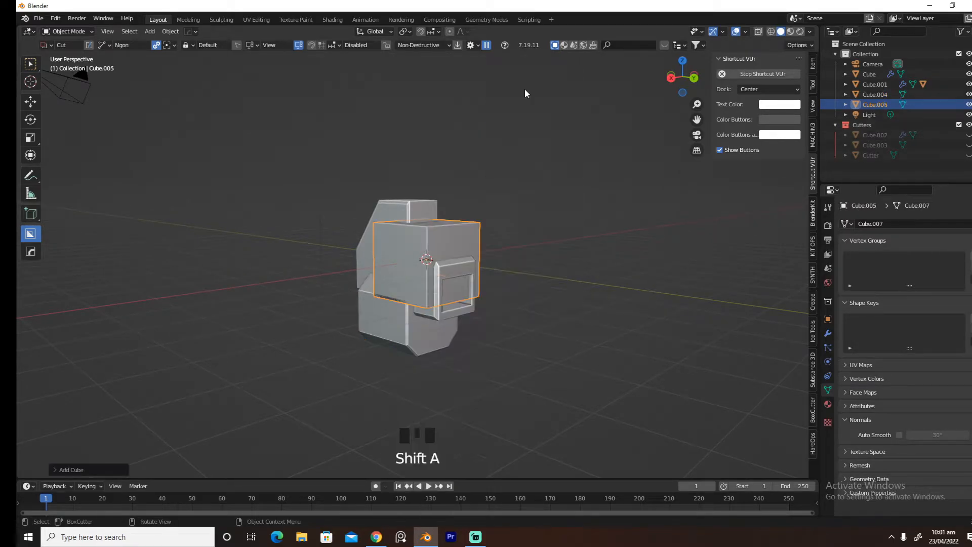
key(g)
key(x)
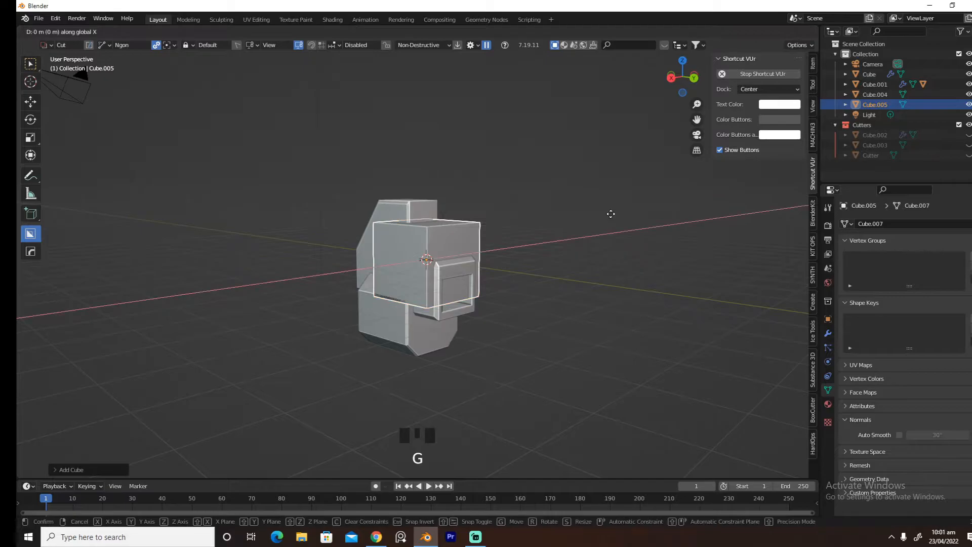
click(658, 228)
key(s)
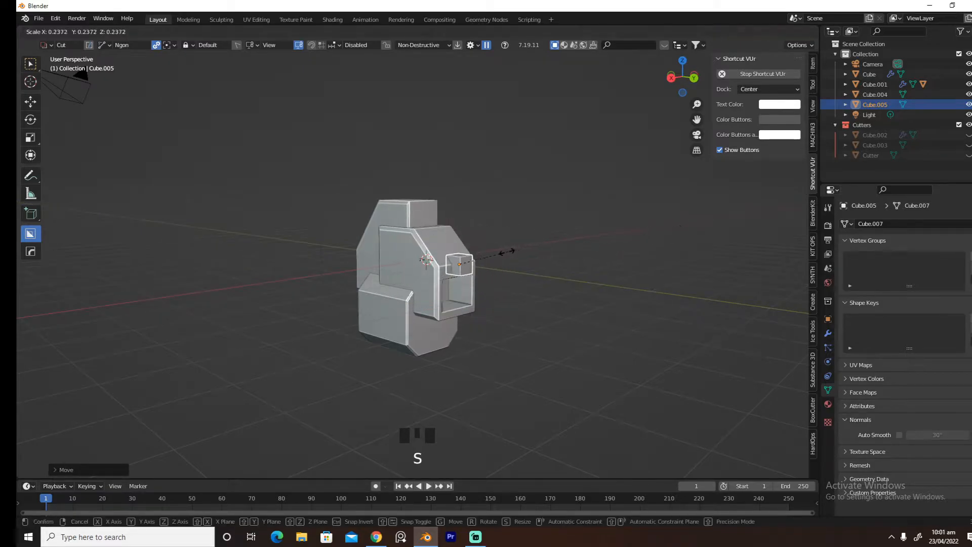
click(504, 256)
In the back view, lower the small cube along Z to the pocket's height, and slide it inward along Y into the pocket
key(grave)
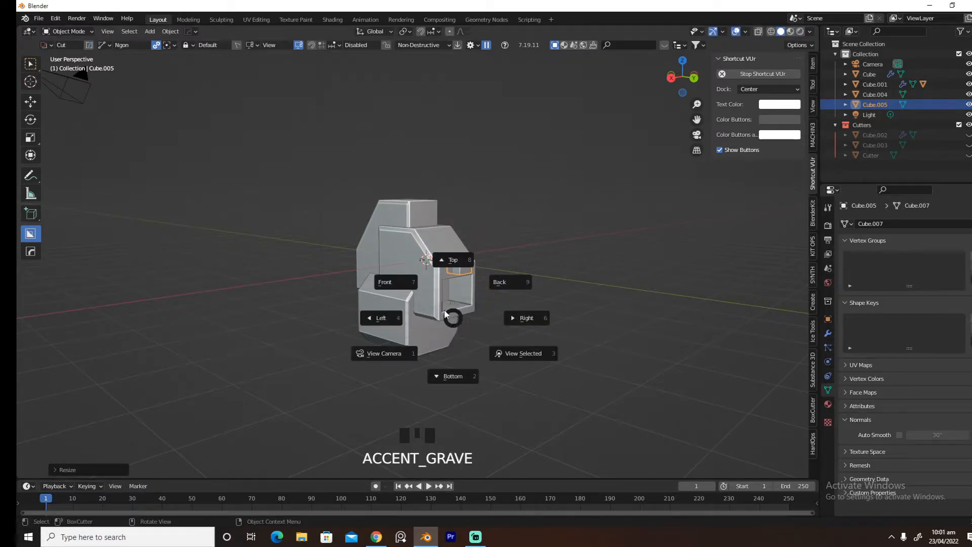
click(494, 287)
scroll(494, 290, up, 4)
key(g)
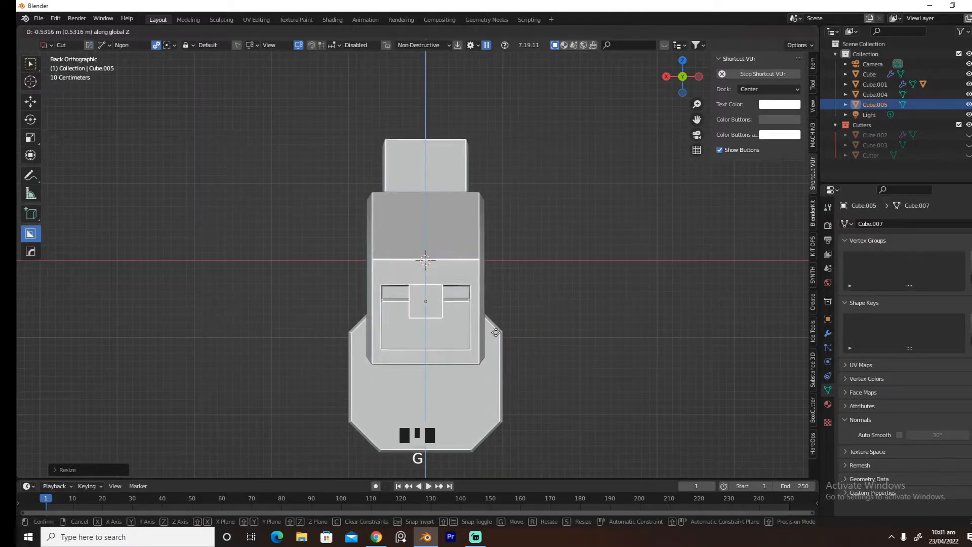
click(496, 360)
middle_drag(496, 359, 554, 360)
key(x)
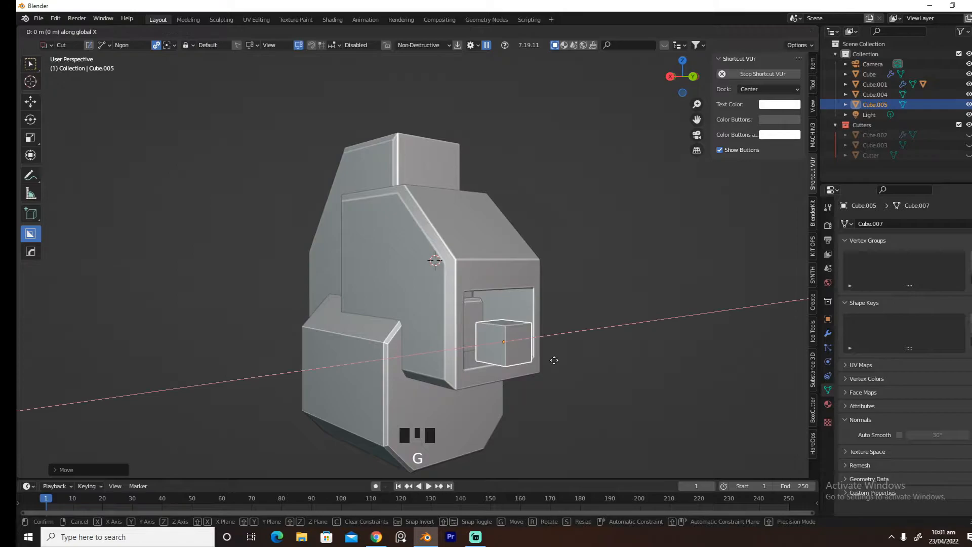
key(y)
click(527, 355)
Shift the small cube toward one side of the pocket and enlarge it by a factor of about 1.64
middle_drag(527, 357, 519, 359)
key(g)
key(s)
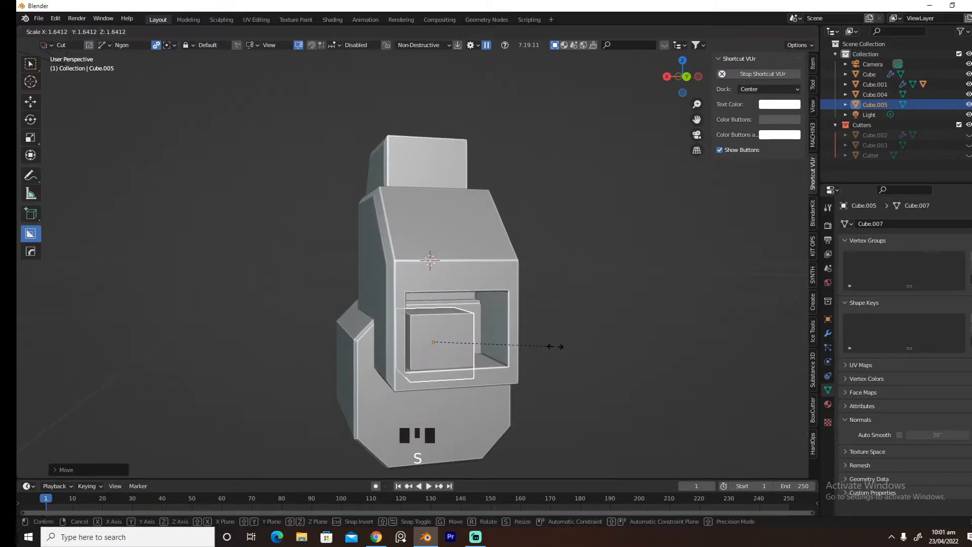
click(559, 345)
Slide the small cube outward along Y until it protrudes from the pocket, and try rescaling it along Z
scroll(559, 345, down, 3)
middle_drag(525, 342, 584, 347)
key(g)
key(y)
click(600, 353)
key(s)
key(z)
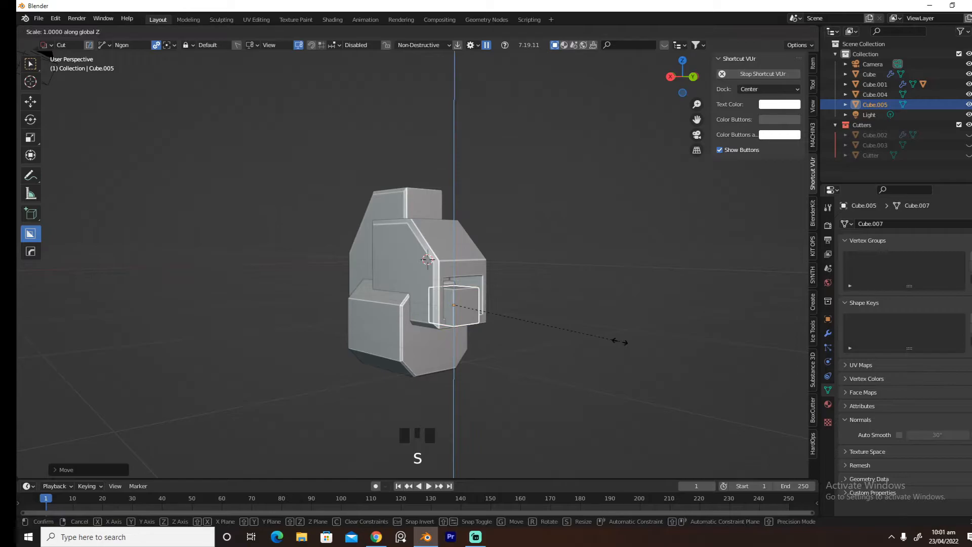
click(539, 342)
In the back view, move the small cube about 0.05 m along X and up about 0.15 m to fit within the pocket opening
mouse_move(539, 341)
middle_down()
mouse_move(533, 349)
mouse_move(591, 338)
mouse_move(542, 341)
middle_up()
key(grave)
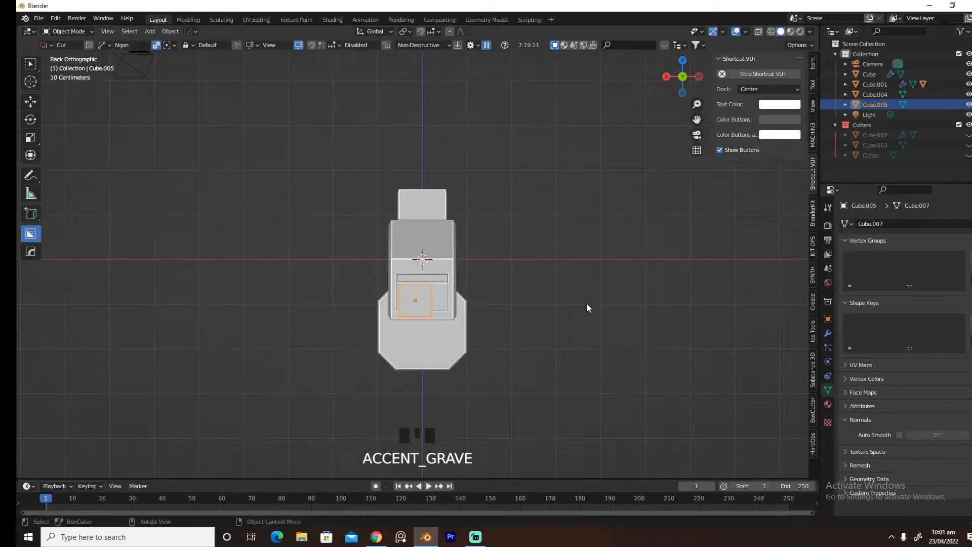
key(g)
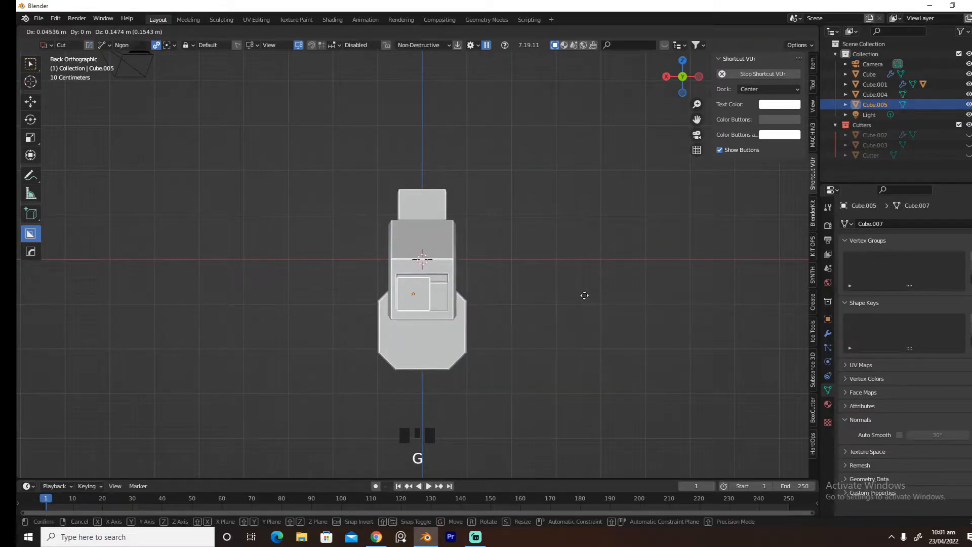
click(585, 295)
Bevel the small cube's protruding top edge into a wide single-segment slope and return to Object Mode
middle_drag(585, 295, 631, 318)
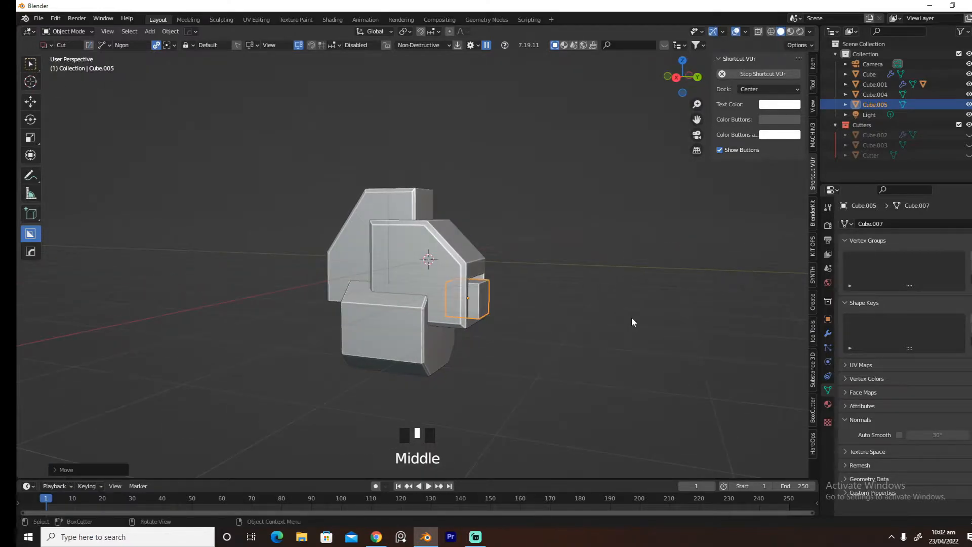
key(Tab)
click(485, 282)
key(ctrl+b)
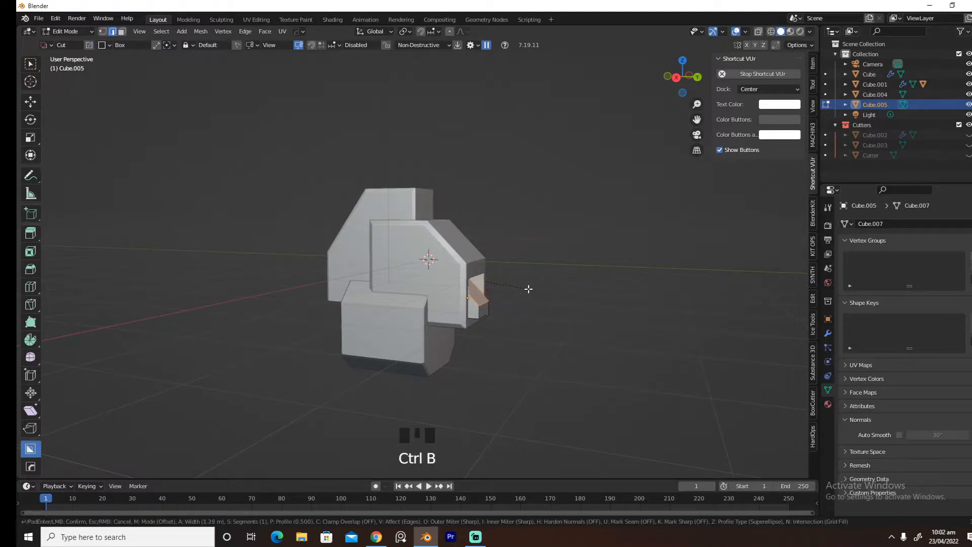
right_click(528, 288)
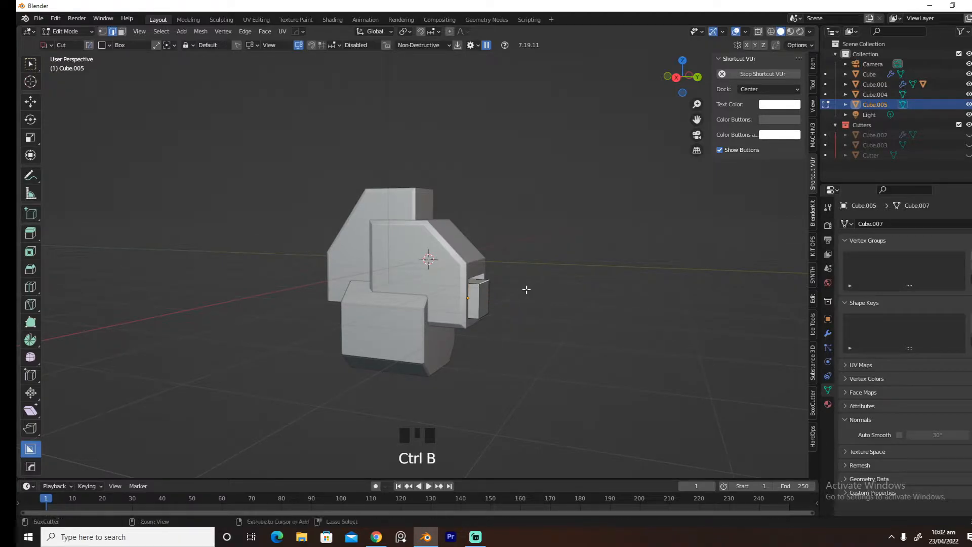
click(499, 325)
key(ctrl+b)
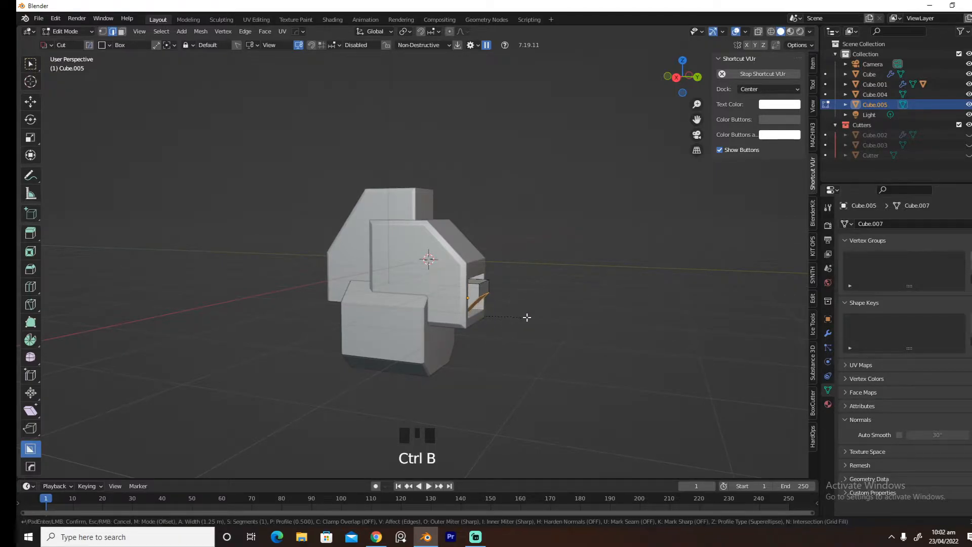
key(ctrl+b)
click(542, 306)
key(Tab)
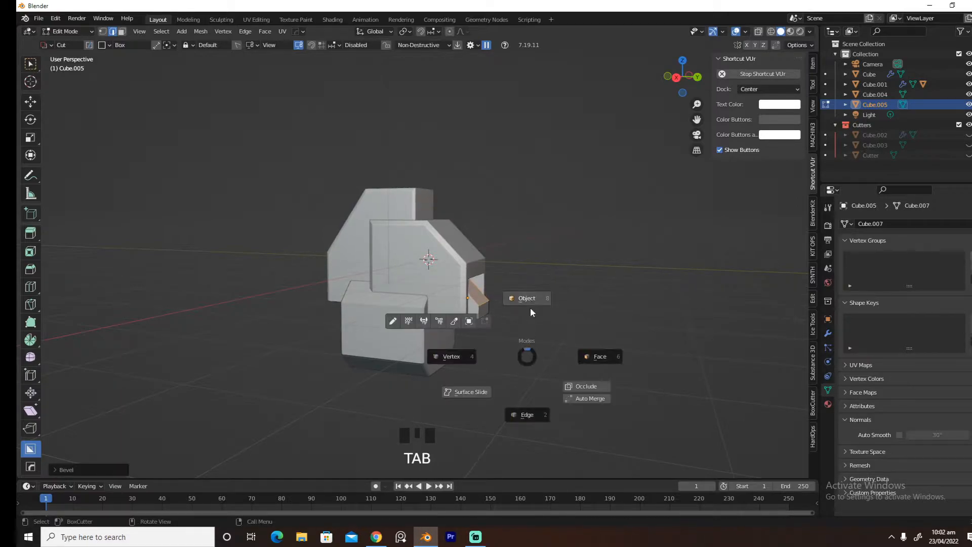
Narrow the sloped cube along X to about 0.51 and slide it along X against the pocket's side wall
middle_drag(590, 320, 512, 326)
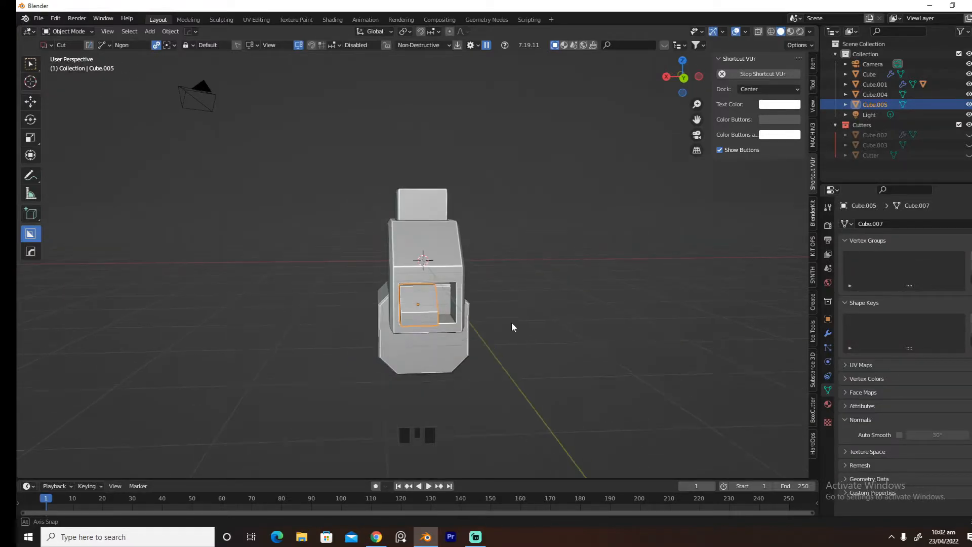
key(s)
key(x)
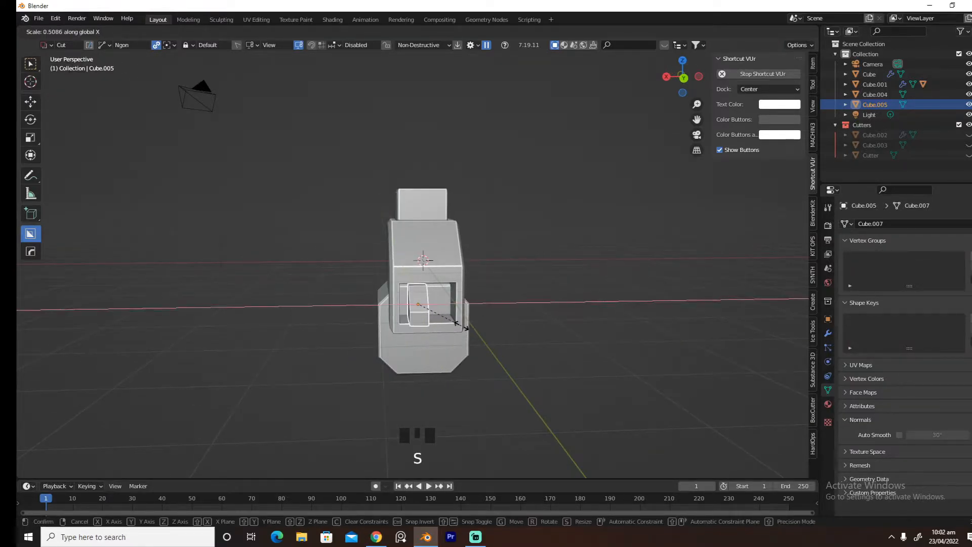
click(461, 326)
mouse_move(461, 326)
middle_down()
mouse_move(492, 319)
mouse_move(460, 320)
middle_up()
key(g)
key(x)
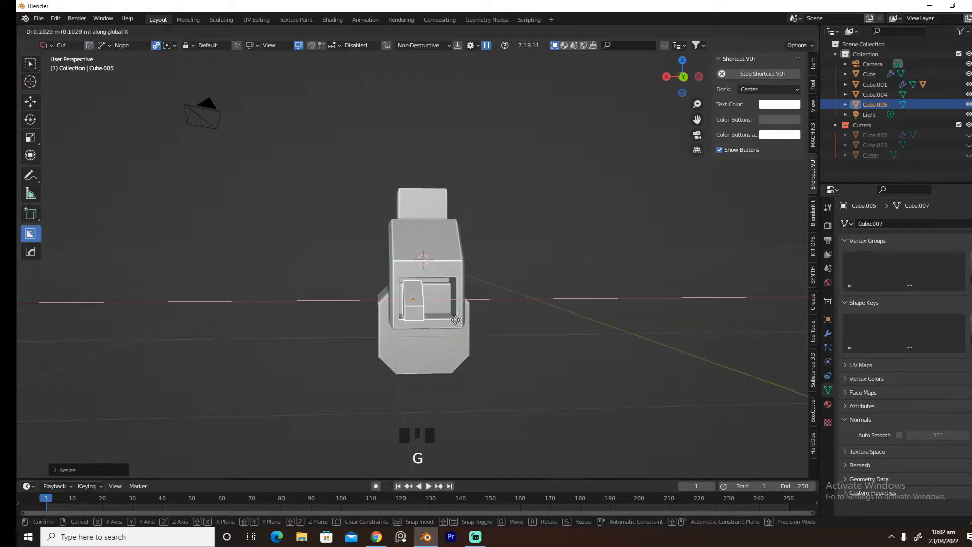
click(453, 324)
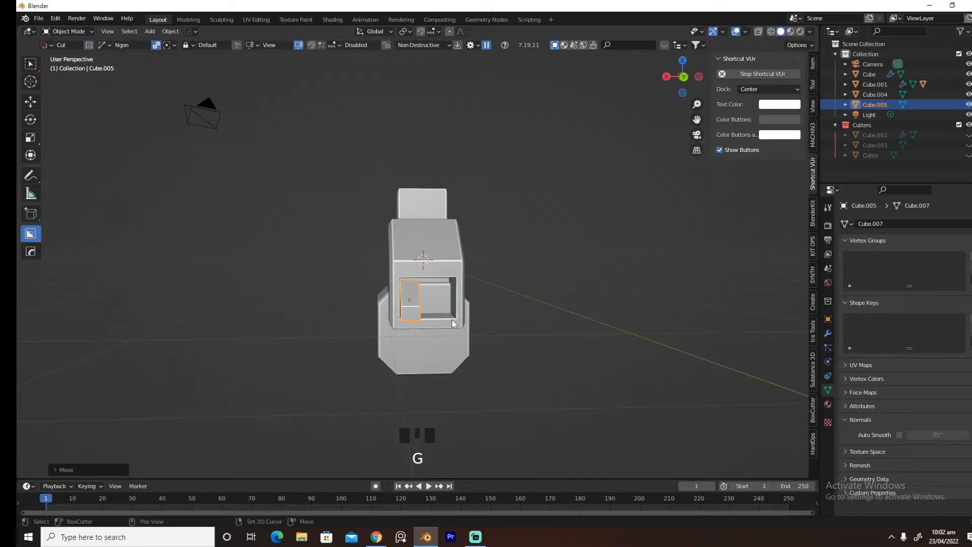
Duplicate the sloped insert and move the copy about 0.6 m along X toward the pocket's opposite side wall
key(shift+d)
key(g)
key(x)
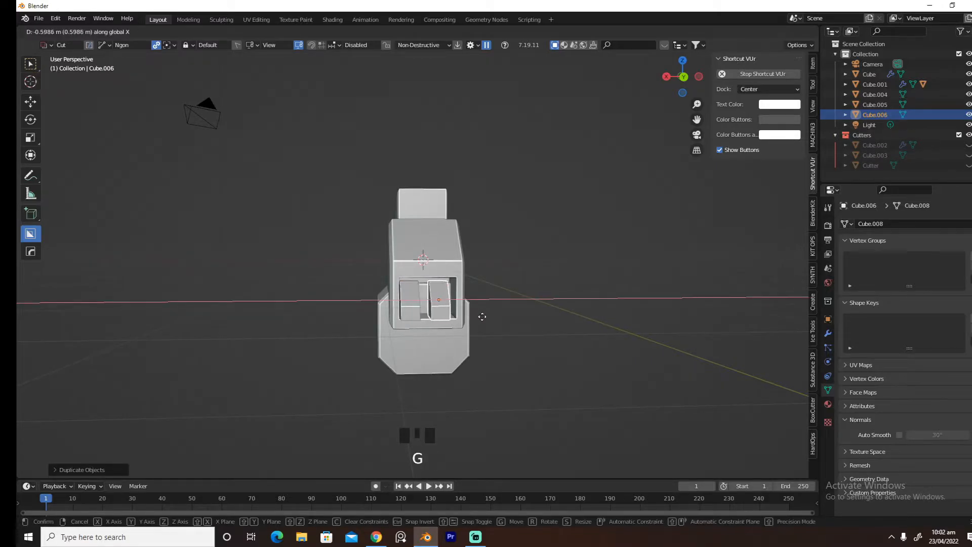
click(485, 316)
mouse_move(546, 327)
middle_down()
mouse_move(522, 329)
mouse_move(532, 332)
middle_up()
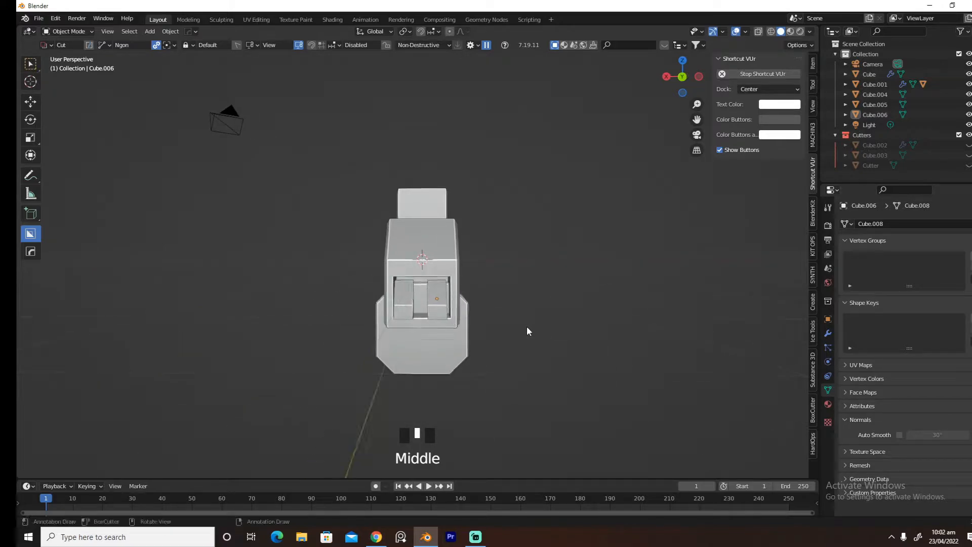
In the back view, fine-tune the copied insert along X so it sits against the pocket's side wall
key(grave)
click(438, 298)
key(g)
key(x)
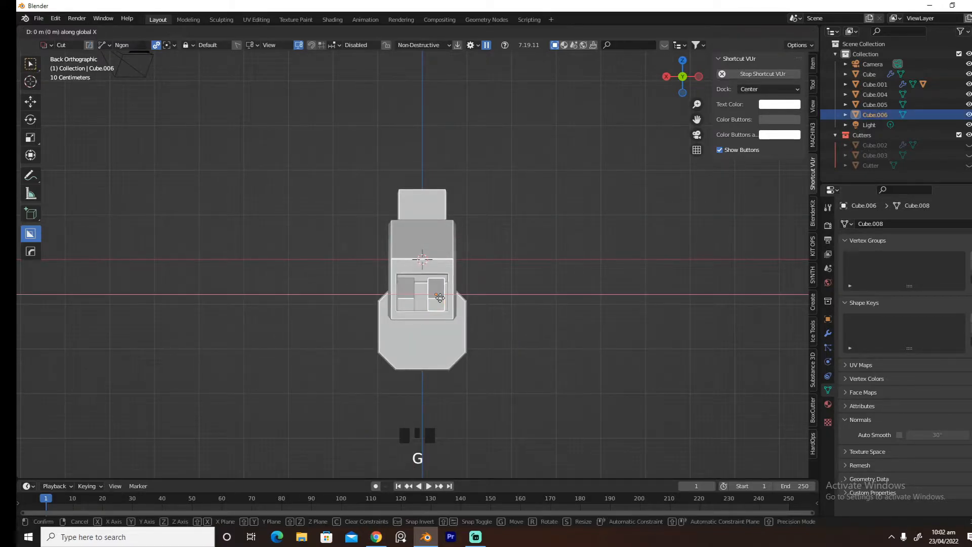
click(442, 298)
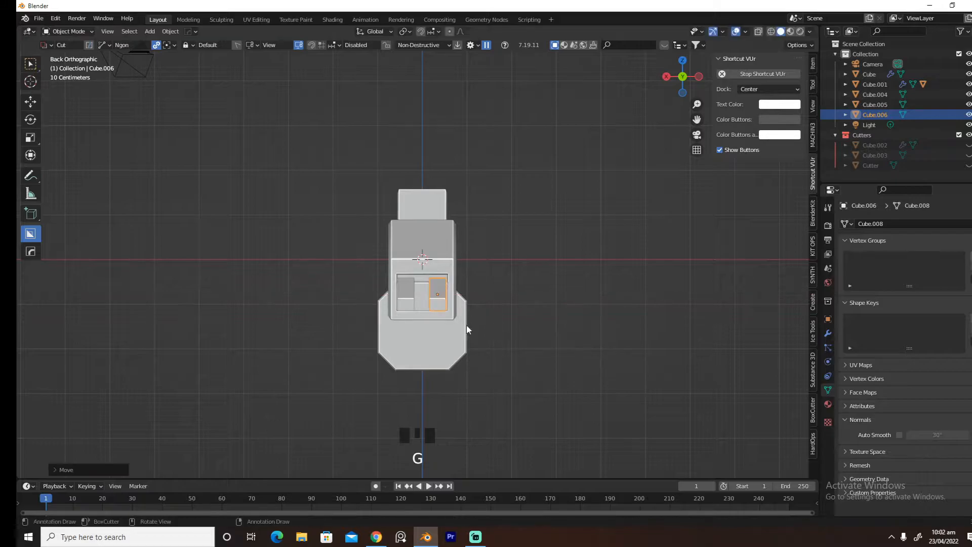
middle_drag(466, 325, 524, 329)
click(524, 330)
Duplicate the lower chamfered block, narrow the copy along Y and move it along Y clear of the model
middle_drag(592, 311, 689, 311)
click(419, 343)
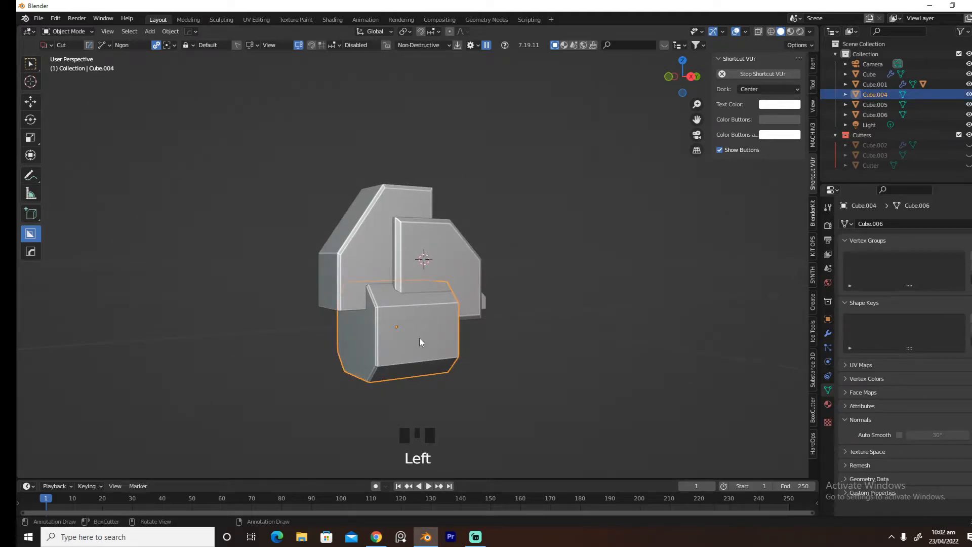
key(shift+d)
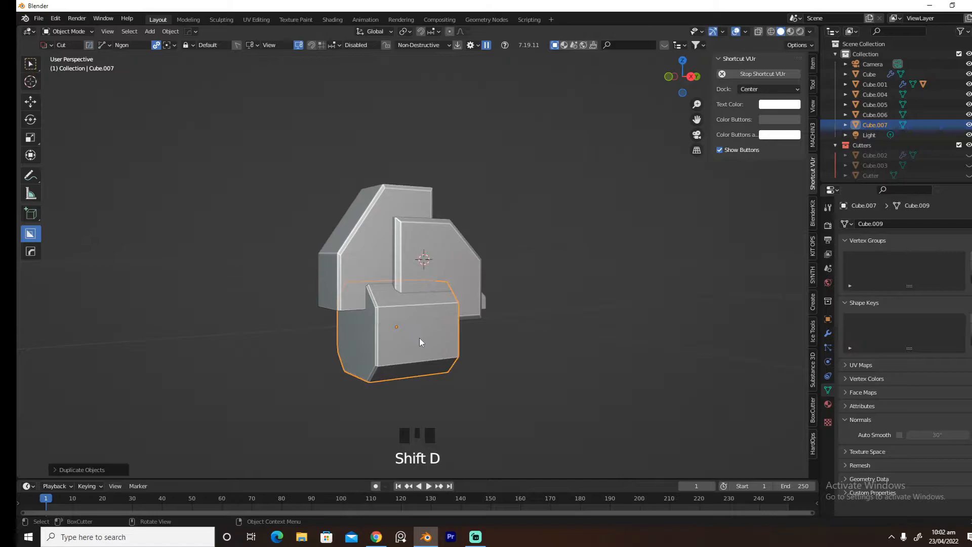
key(s)
key(x)
key(y)
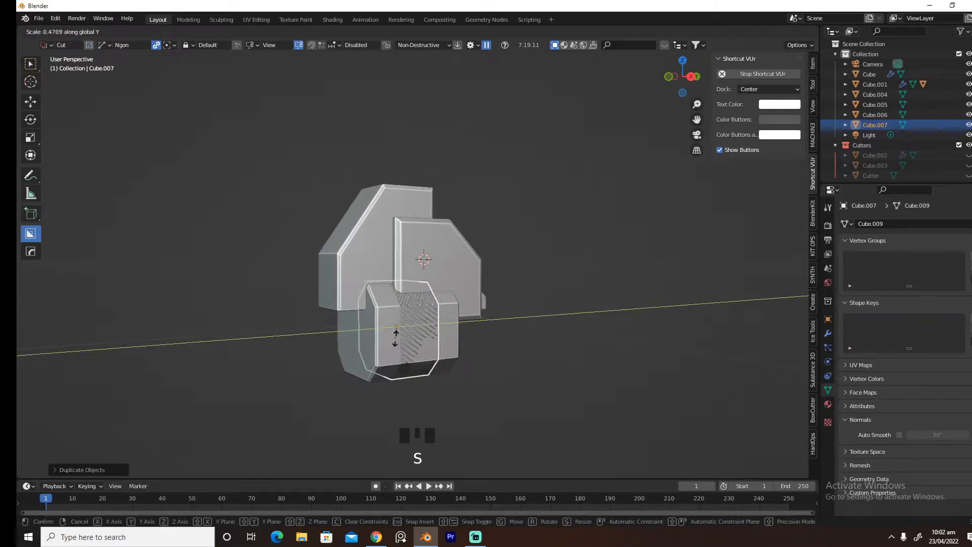
click(403, 333)
key(g)
key(y)
click(276, 358)
Delete both octagonal end faces of the narrow copy to leave an open ring, and return to Object Mode
key(Tab)
click(312, 335)
middle_drag(315, 335, 355, 312)
click(309, 340)
shift+click(303, 334)
key(x)
click(330, 351)
key(Tab)
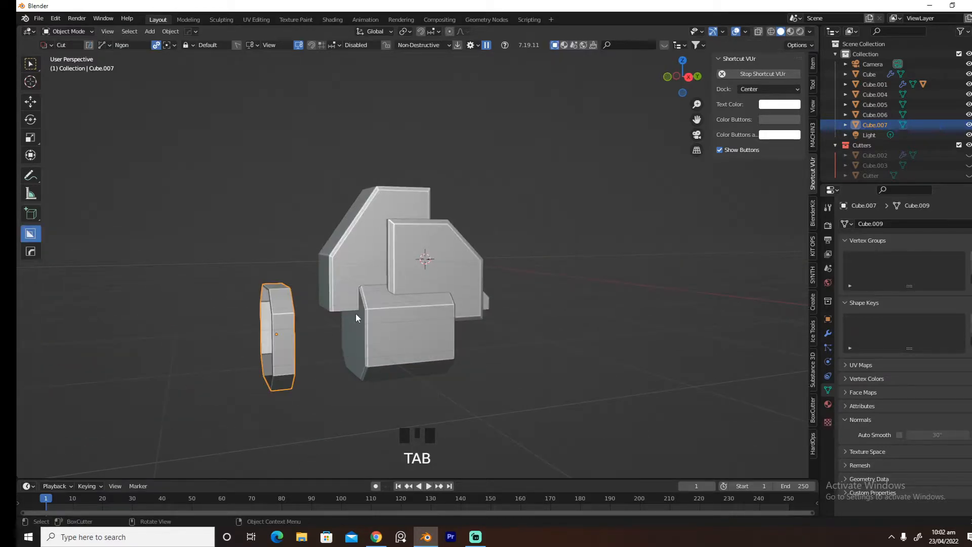
Move the ring back about 1.83 m along Y onto the lower block's end and scale it up to about 1.02
key(g)
key(x)
key(y)
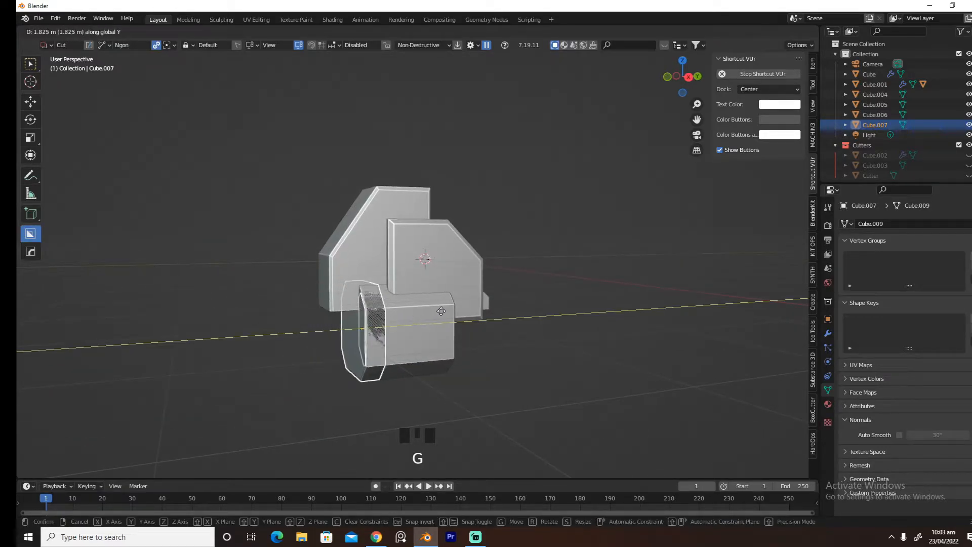
click(444, 311)
key(s)
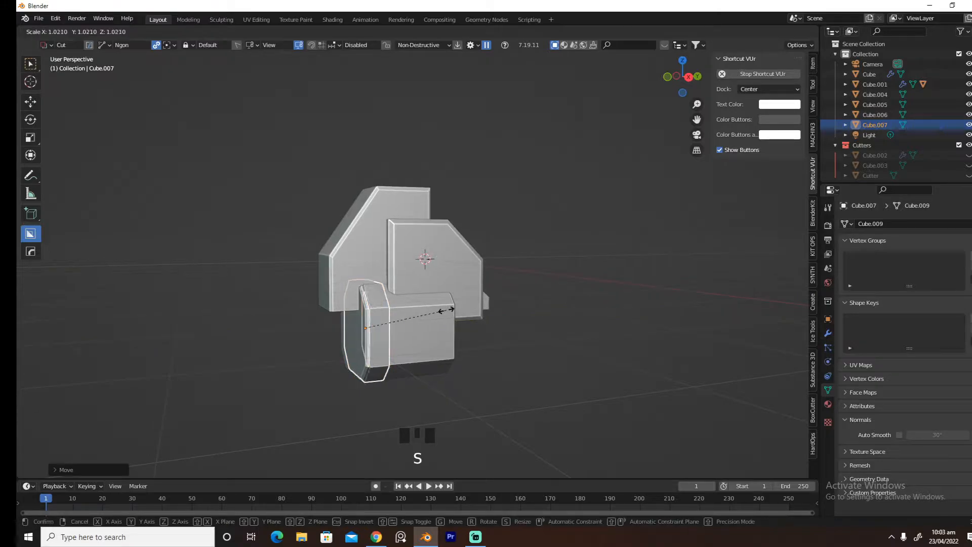
click(445, 315)
In the right view, nudge the ring into alignment with the end of the lower block
middle_drag(445, 315, 426, 317)
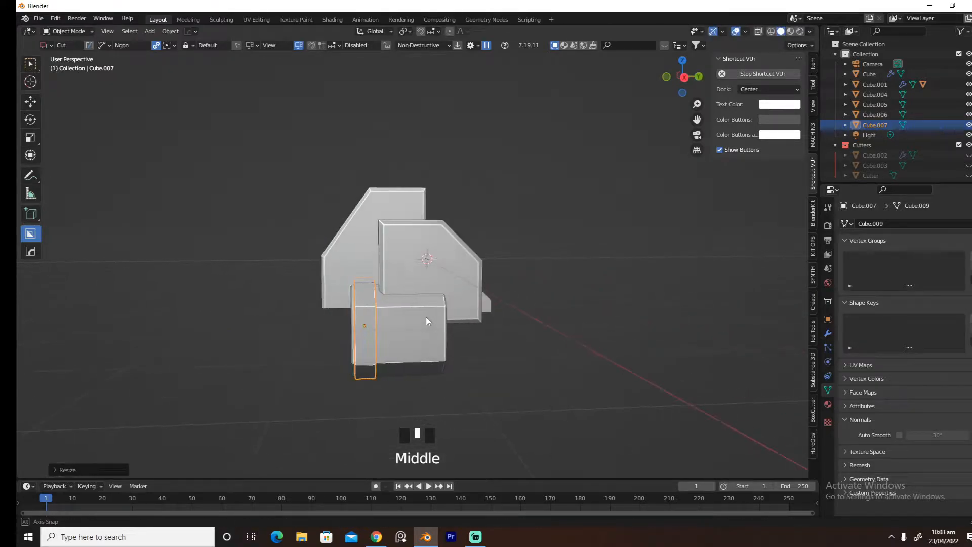
key(grave)
key(g)
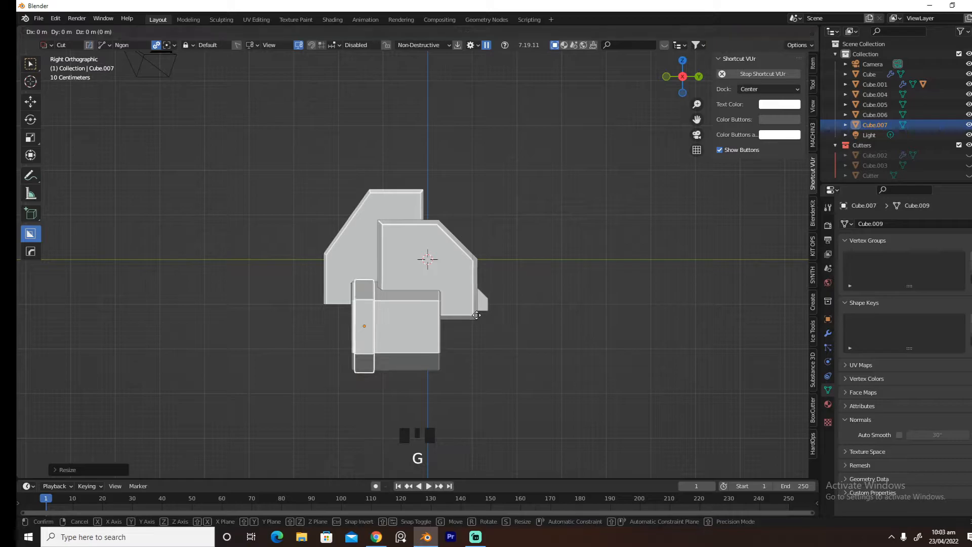
click(478, 314)
mouse_move(478, 315)
middle_down()
mouse_move(474, 324)
mouse_move(511, 322)
mouse_move(477, 326)
middle_up()
Array the ring along Y with a count of 4 and an offset of about 2.16 to cover the lower block
key(q)
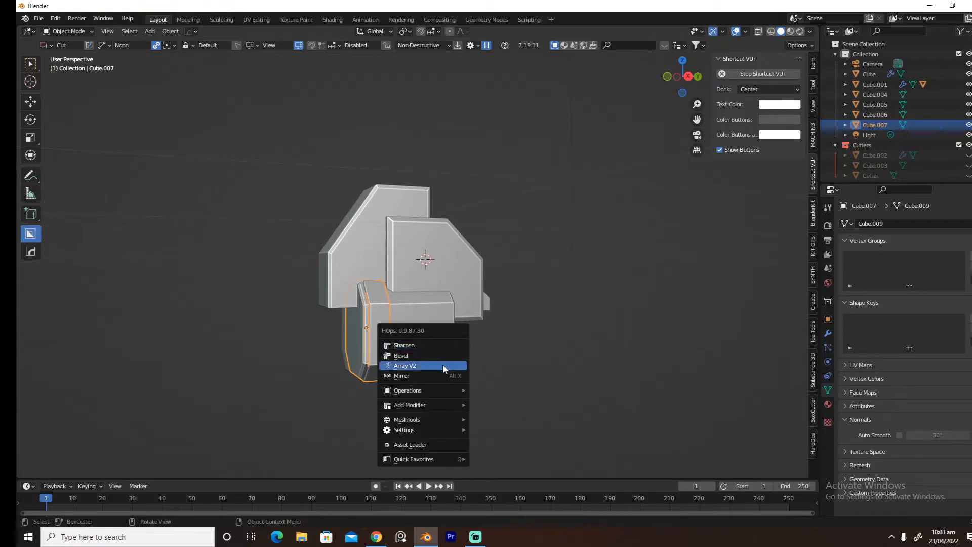
click(443, 363)
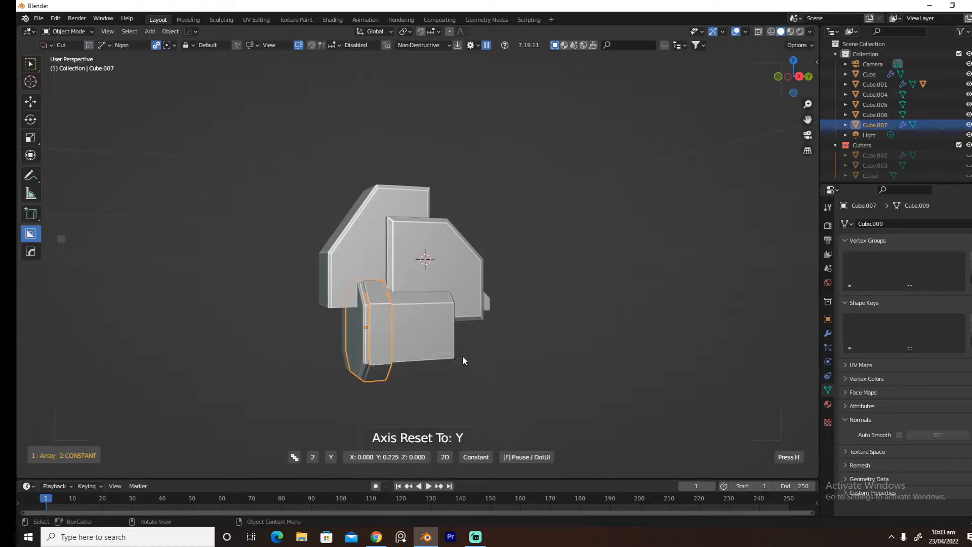
middle_drag(502, 347, 482, 347)
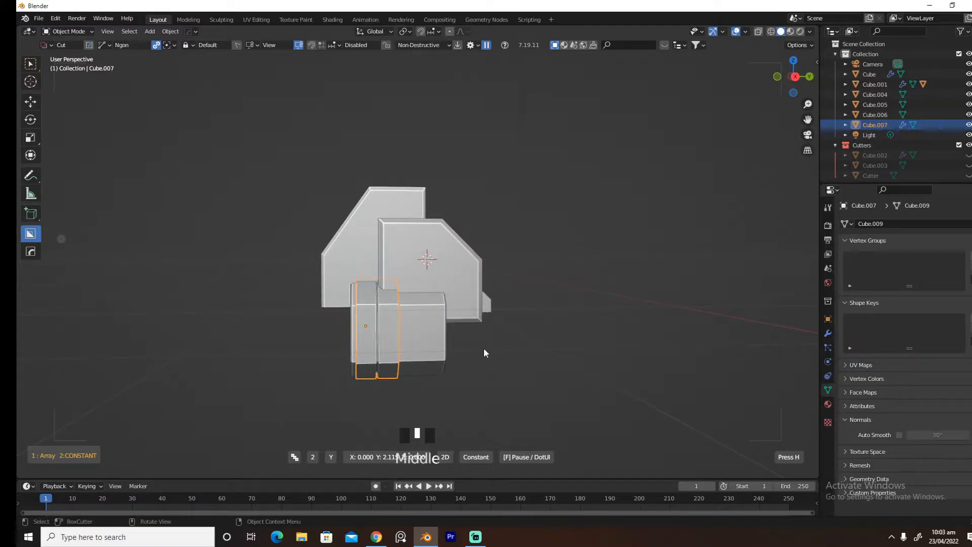
scroll(484, 347, up, 1)
scroll(484, 352, up, 1)
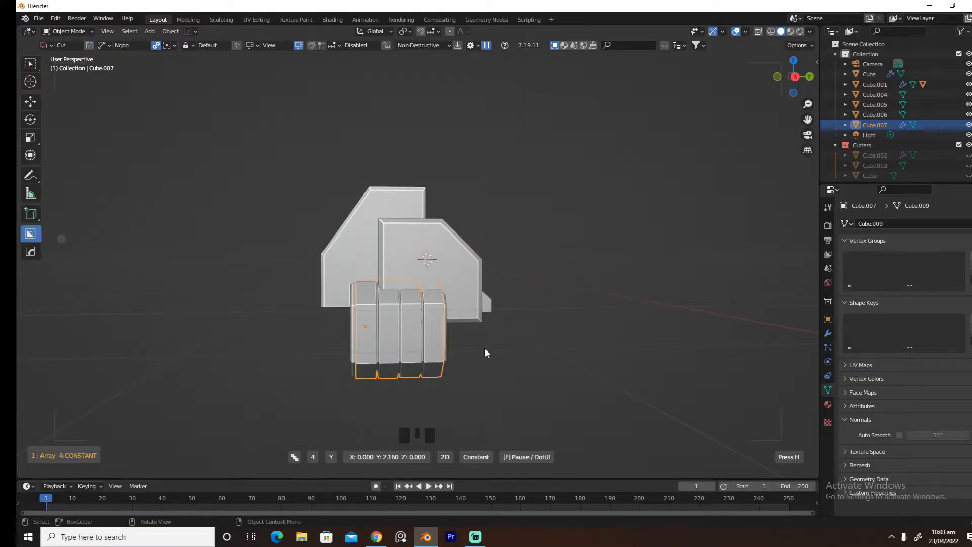
click(484, 348)
mouse_move(462, 359)
middle_down()
mouse_move(554, 341)
mouse_move(473, 346)
middle_up()
click(530, 340)
Inset the lower block's end face beneath the pocket by about 0.14 m and extrude it inward
click(444, 358)
key(Tab)
click(454, 348)
key(i)
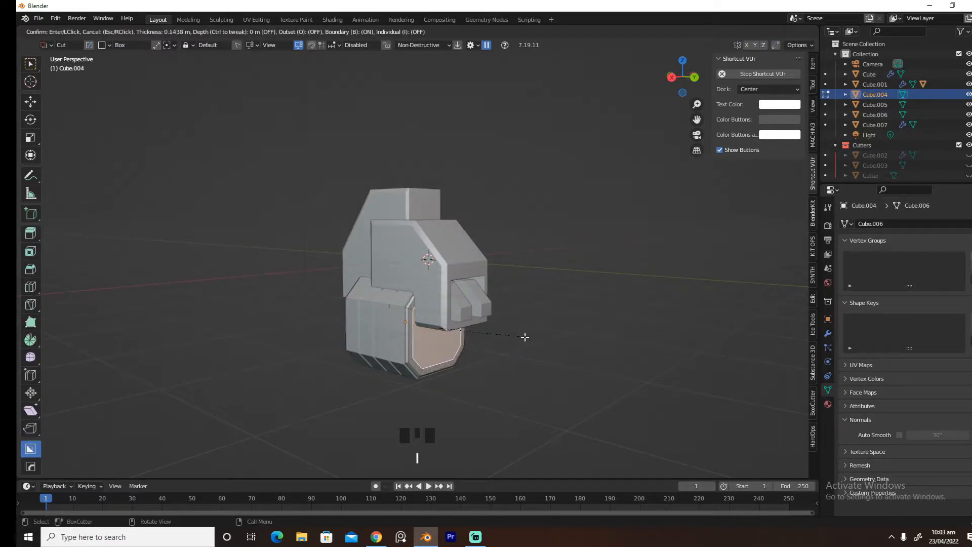
click(525, 336)
key(e)
click(523, 336)
middle_drag(522, 336, 400, 359)
Inset the lower block's opposite end face by about 0.1 m, extrude it inward and return to Object Mode
key(Tab)
click(401, 341)
key(i)
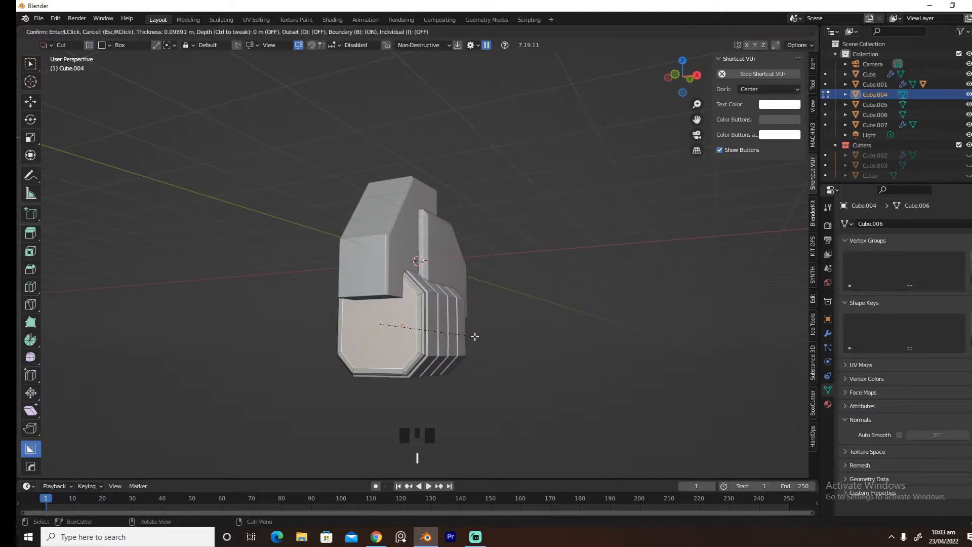
click(477, 337)
key(e)
click(476, 336)
middle_drag(476, 337, 449, 323)
key(Tab)
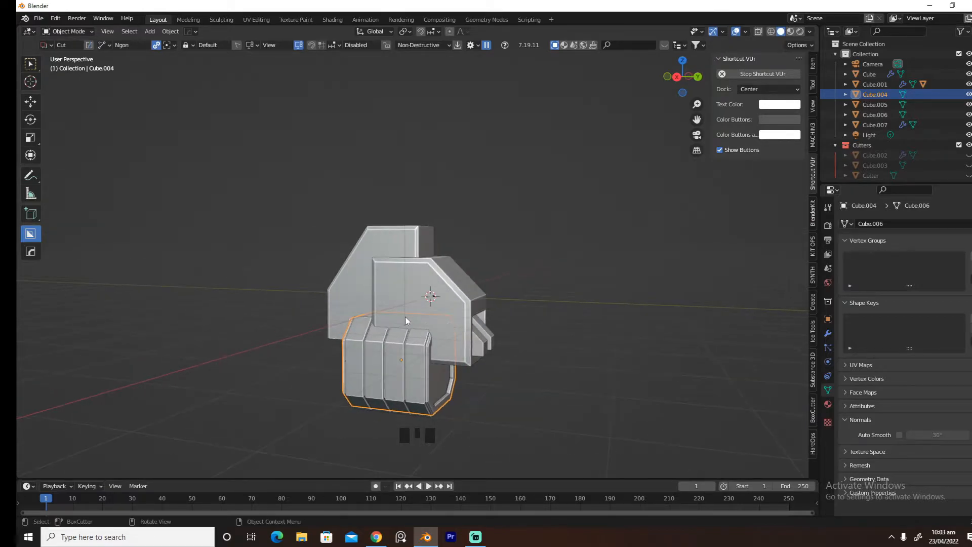
In the right view, draw a four-sided Ngon cutter on the tall block's side, following its vertical and sloped outer edges
key(grave)
click(354, 302)
key(d)
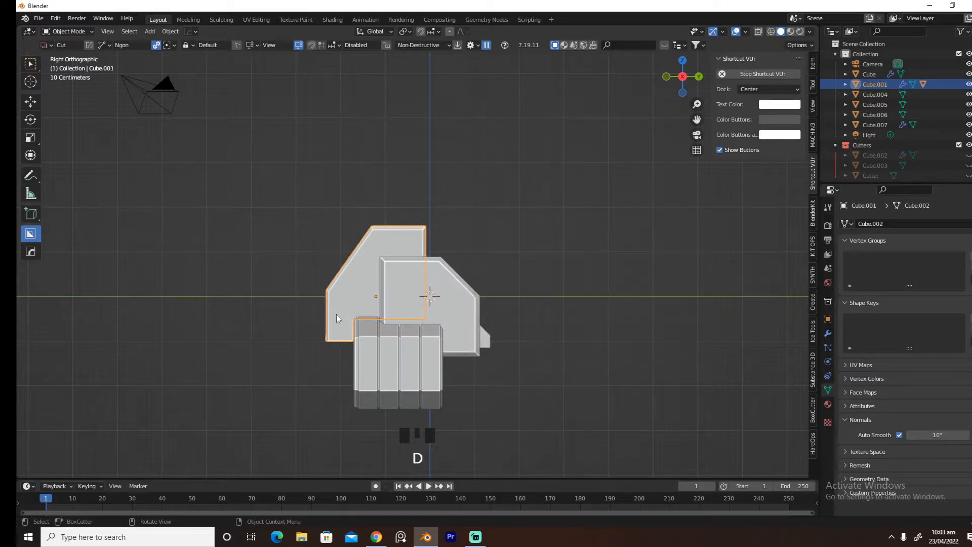
click(332, 332)
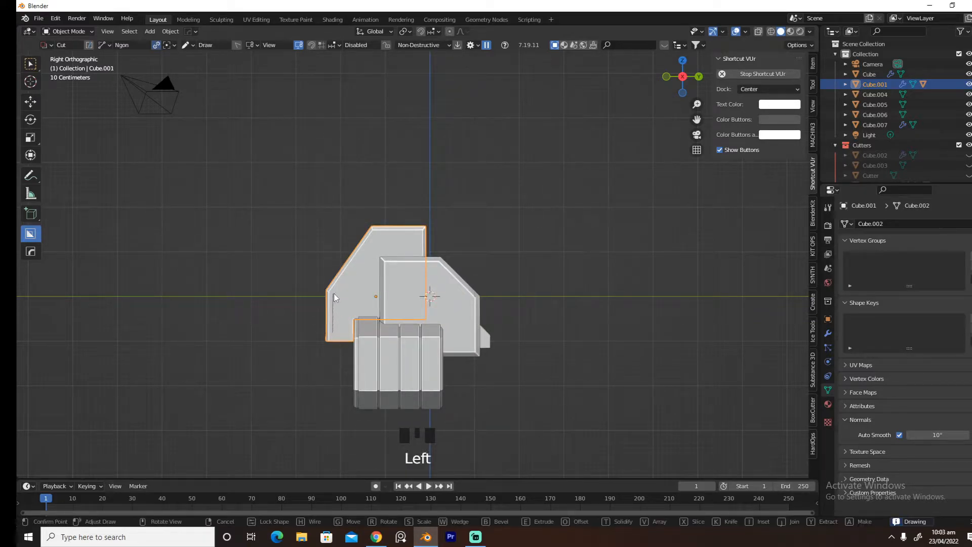
click(332, 293)
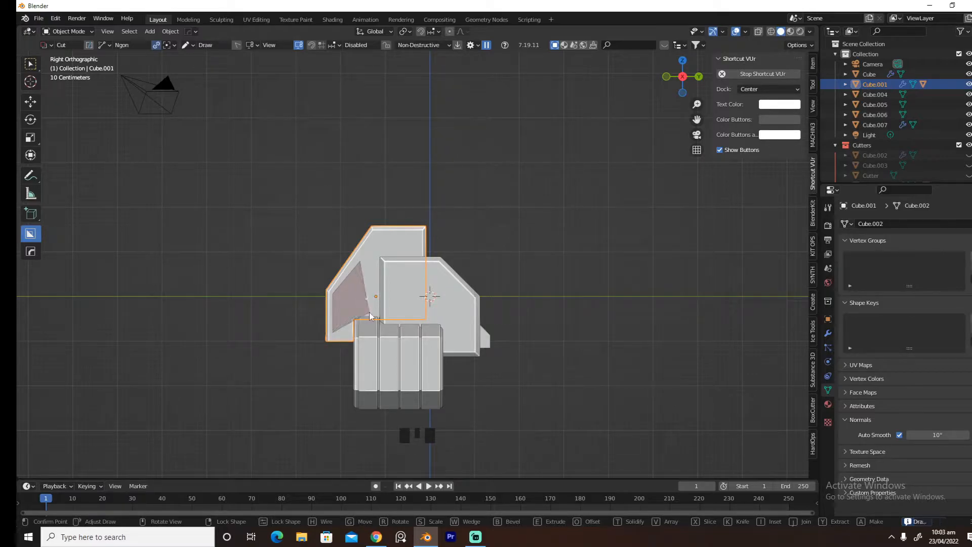
right_click(355, 329)
right_click(355, 328)
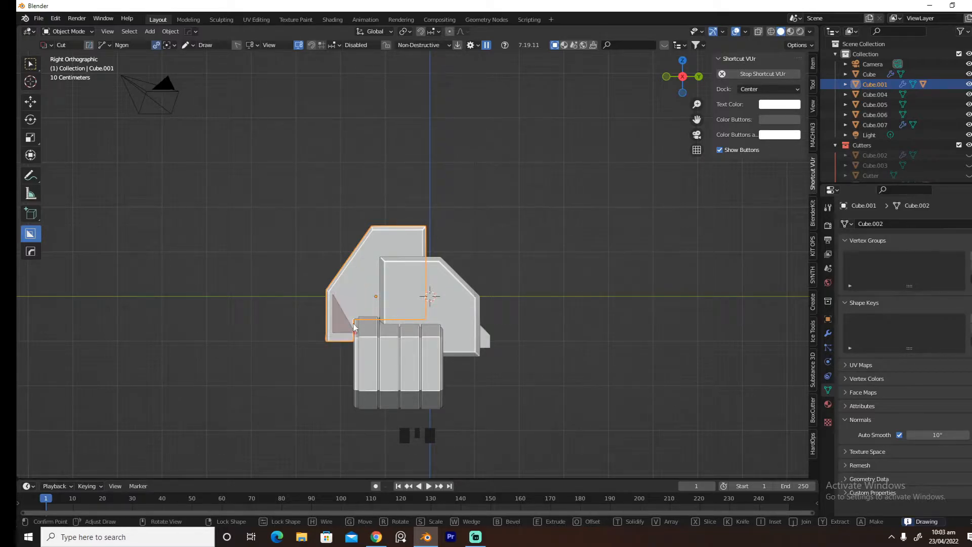
click(348, 269)
right_click(349, 334)
Bevel the Ngon cutter's corners and cut it into the tall block's side as a shallow recess
key(b)
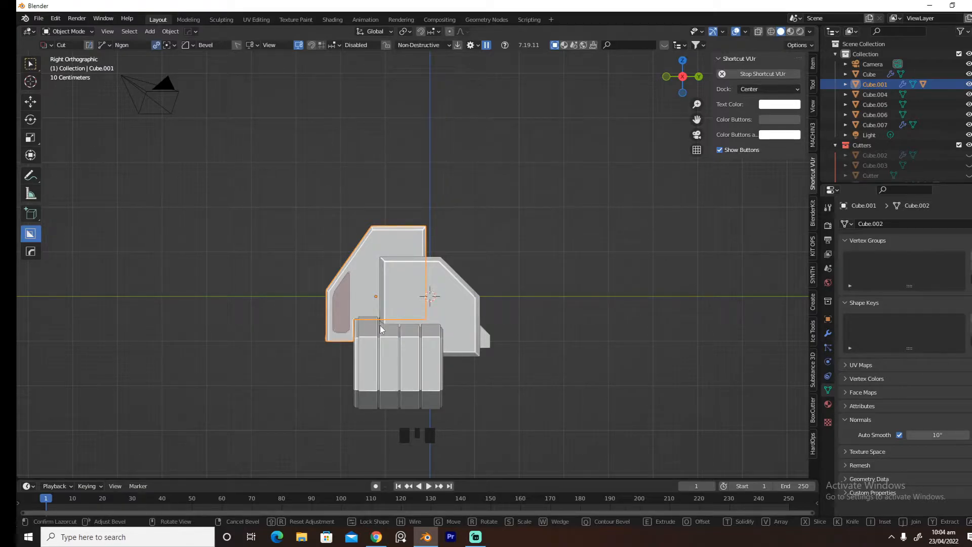
middle_drag(411, 360, 483, 356)
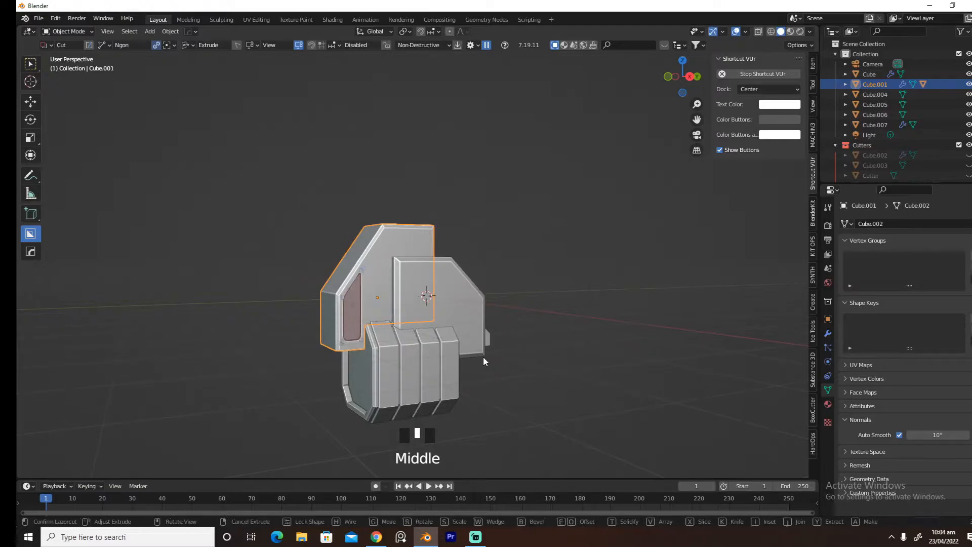
click(482, 356)
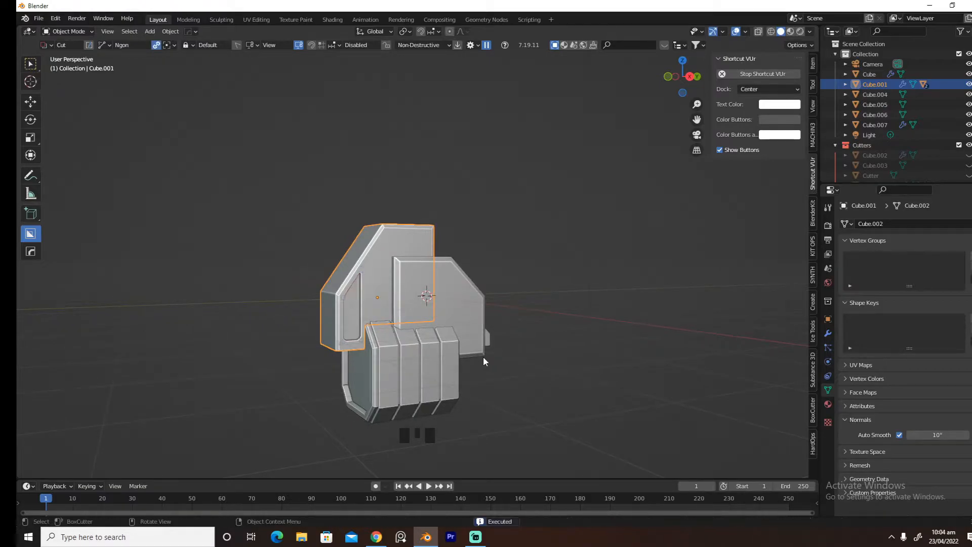
Mirror the tall block across X and apply the HardOps Sharpen operation to it
key(alt+x)
click(412, 306)
middle_click(403, 312)
key(q)
click(408, 325)
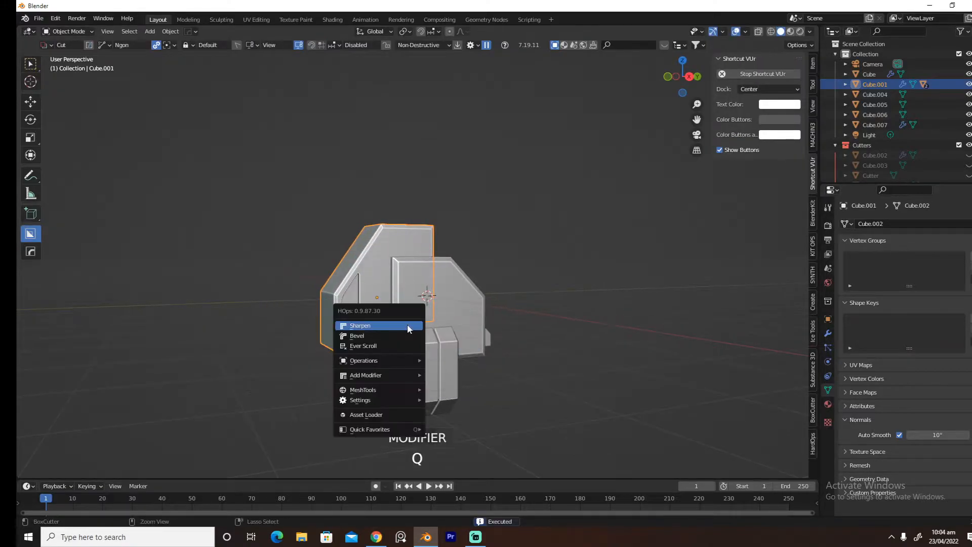
click(407, 324)
Set the tall block's Auto Smooth angle to 10°
scroll(407, 324, up, 4)
shift+middle_drag(322, 335, 379, 263)
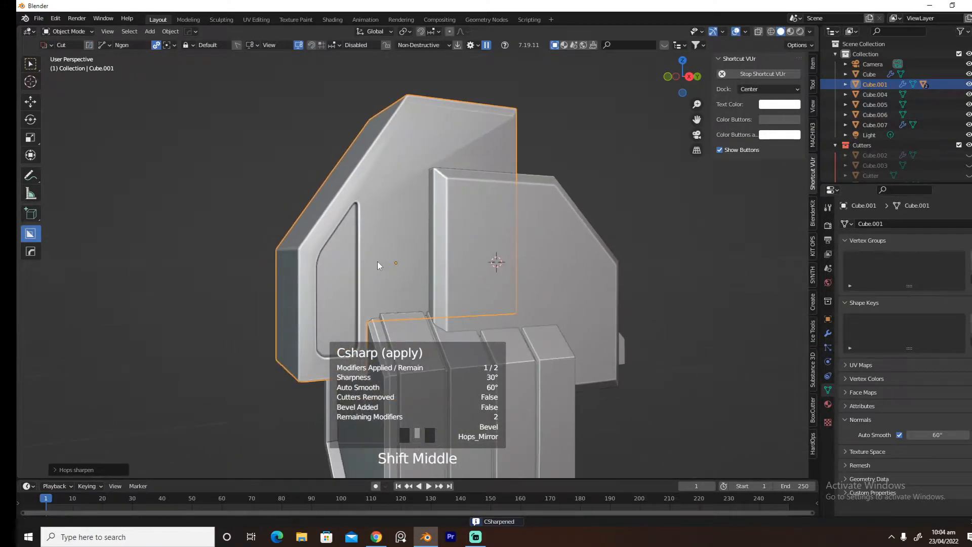
click(929, 434)
text(11)
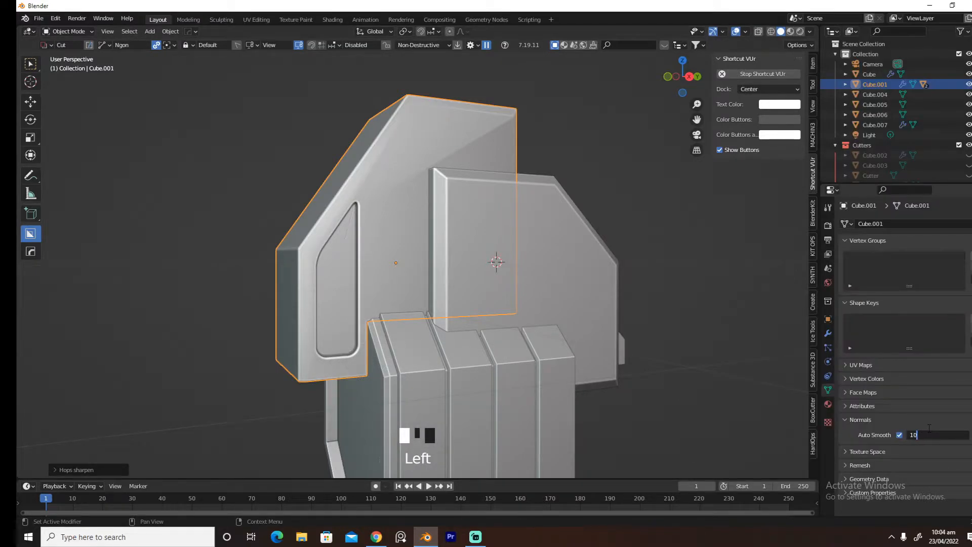
key(Return)
Enter Edit Mode on the tall block, show its modifiers and turn on Cavity in the viewport shading
key(Tab)
middle_drag(373, 260, 453, 264)
scroll(452, 264, up, 4)
click(833, 333)
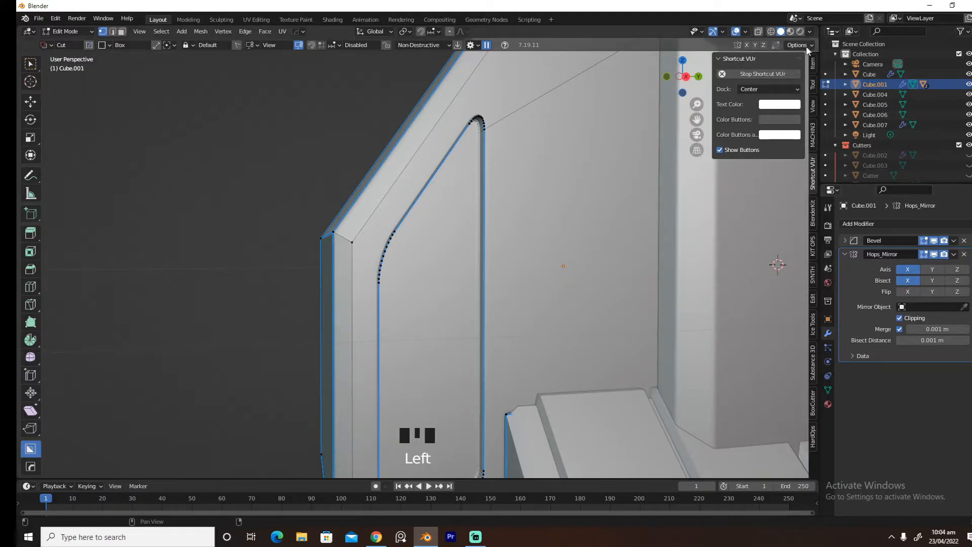
click(808, 32)
click(753, 247)
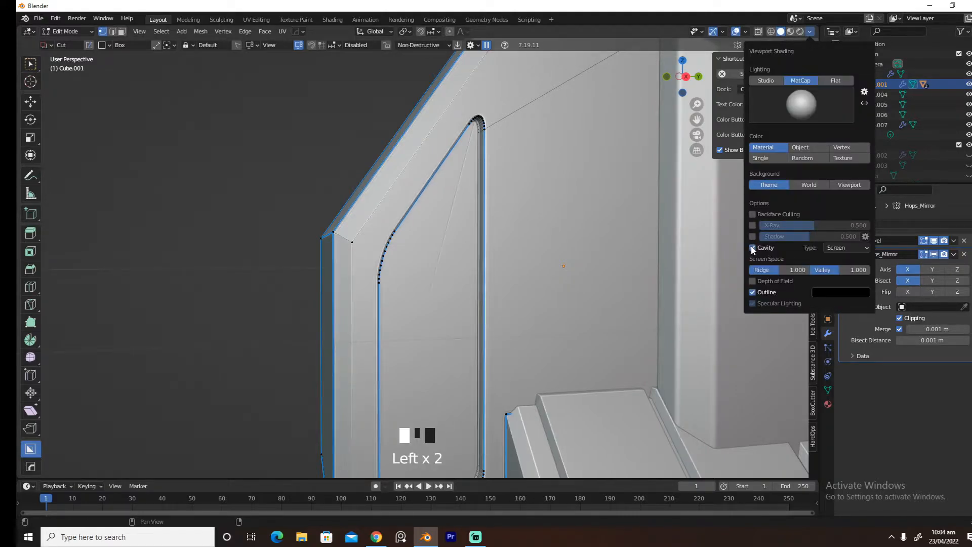
Isolate the tall block in local view and knife-cut an edge from the recess's lower rounded corner to the notch's inner corner
shift+middle_drag(527, 304, 506, 238)
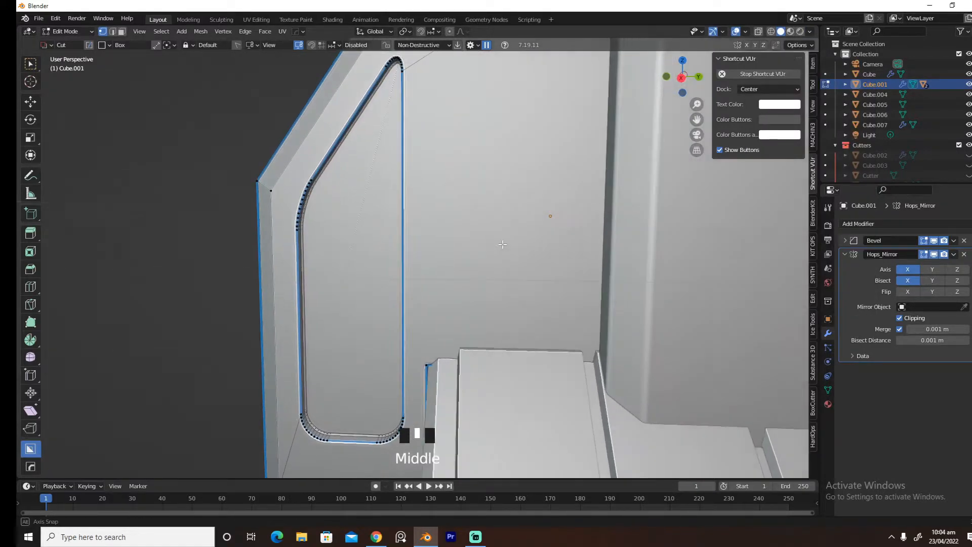
scroll(357, 253, up, 2)
shift+middle_drag(357, 253, 459, 272)
key(slash)
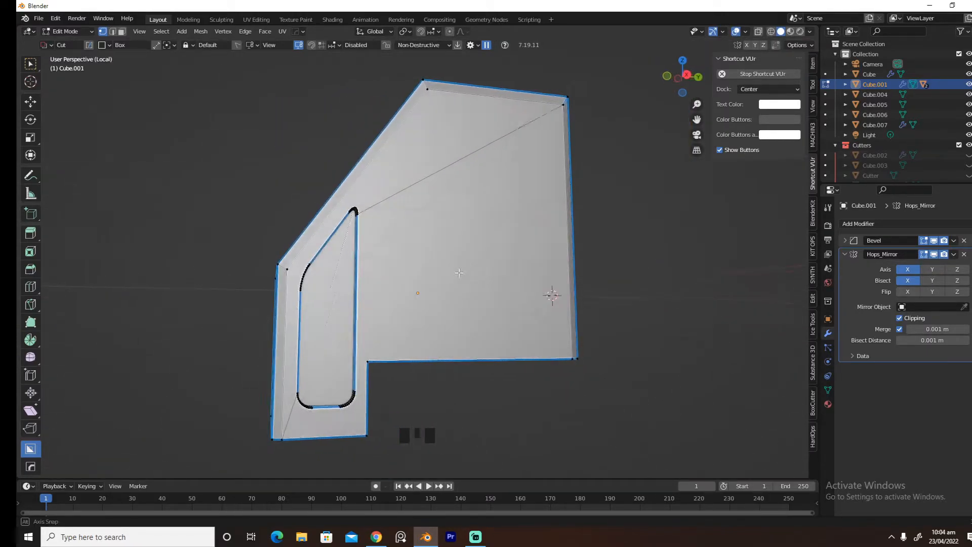
shift+middle_drag(448, 330, 396, 295)
scroll(424, 297, up, 4)
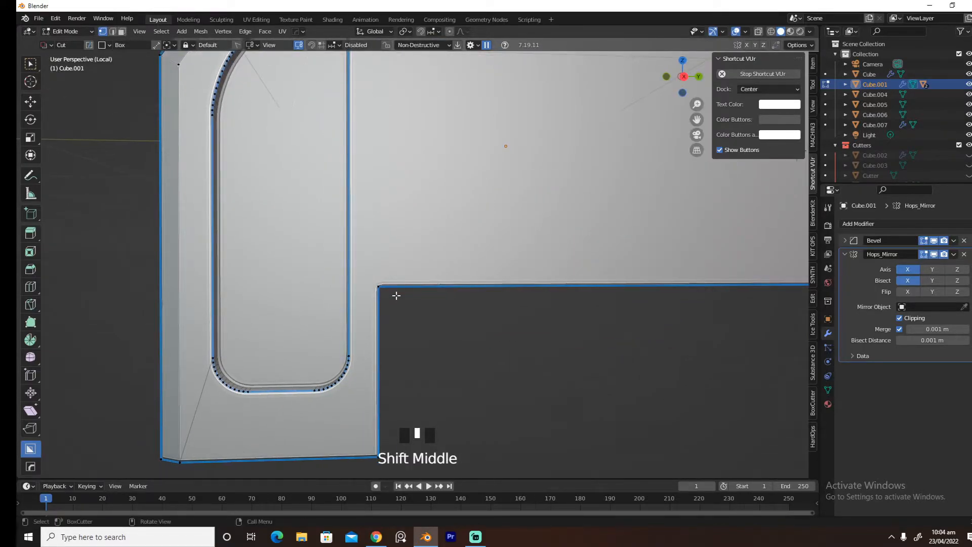
key(k)
click(349, 356)
click(379, 286)
key(Return)
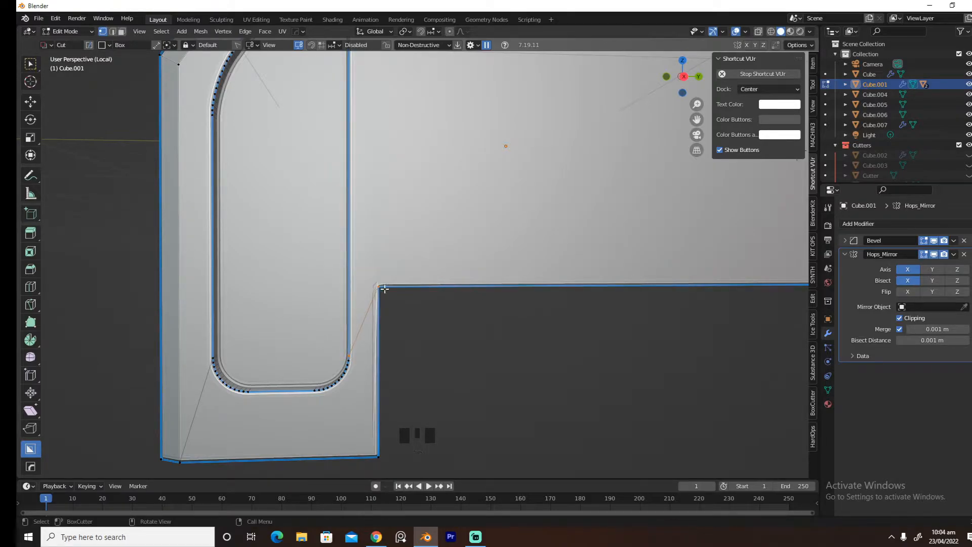
Replace the last knife cut with a straight one from the recess's lower rounded corner to the notch's vertical edge
key(ctrl+z)
key(k)
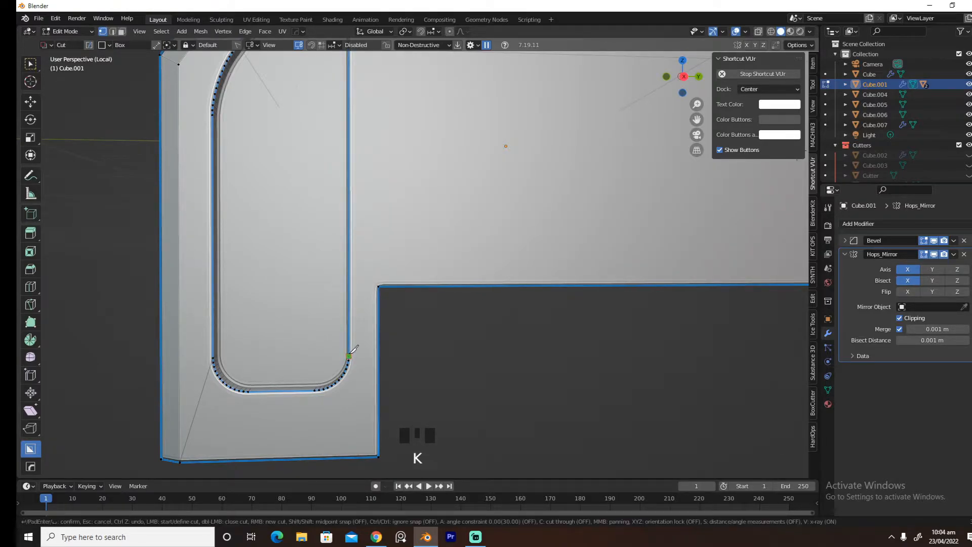
click(379, 356)
key(Return)
shift+middle_drag(389, 333, 444, 330)
right_click(444, 330)
key(k)
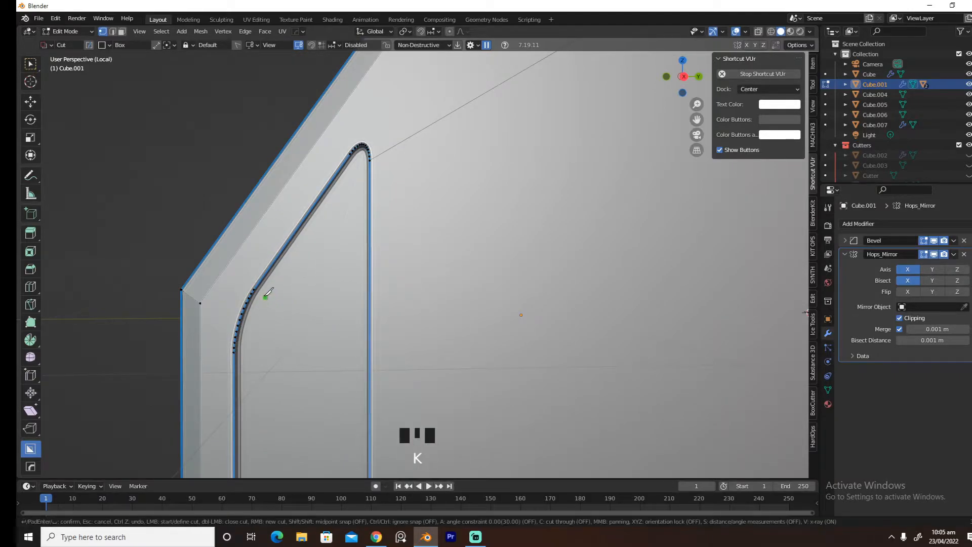
click(253, 289)
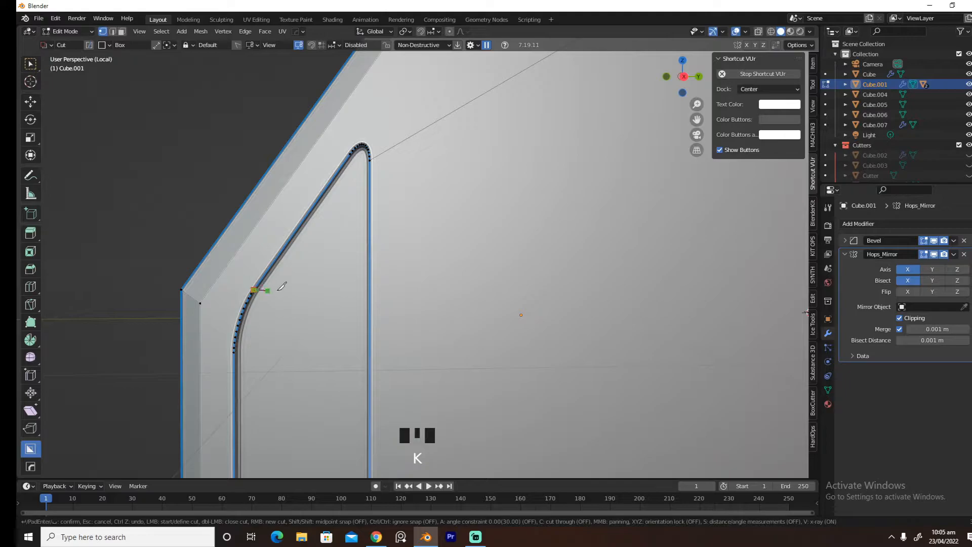
click(369, 290)
right_click(263, 297)
key(Return)
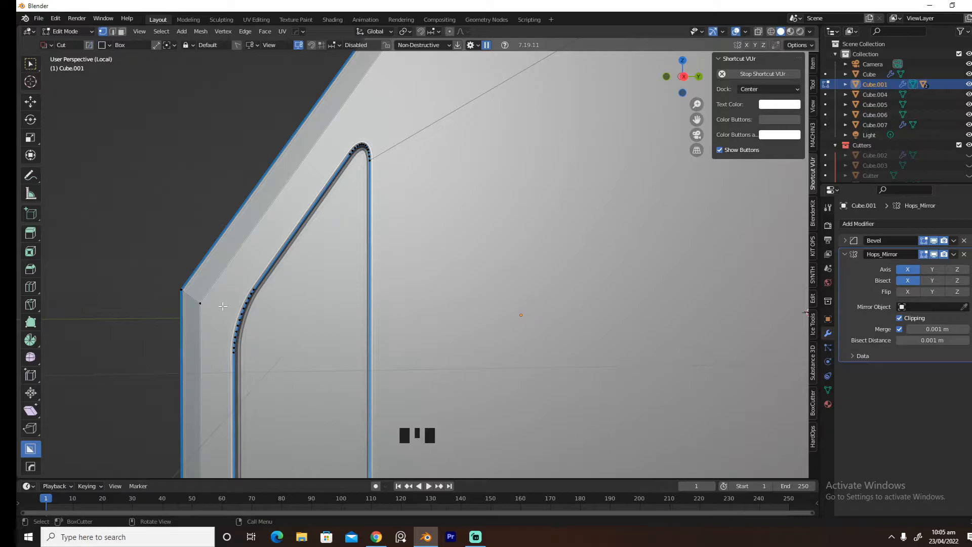
Try a knife cut from the block's outer bend vertex to the recess's rounded bend, and undo it
key(k)
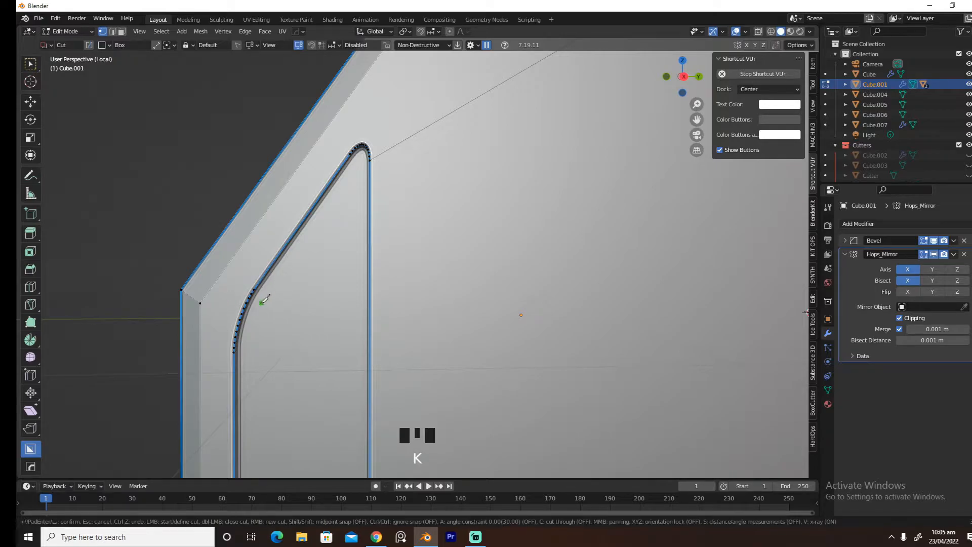
click(201, 303)
click(247, 303)
key(Return)
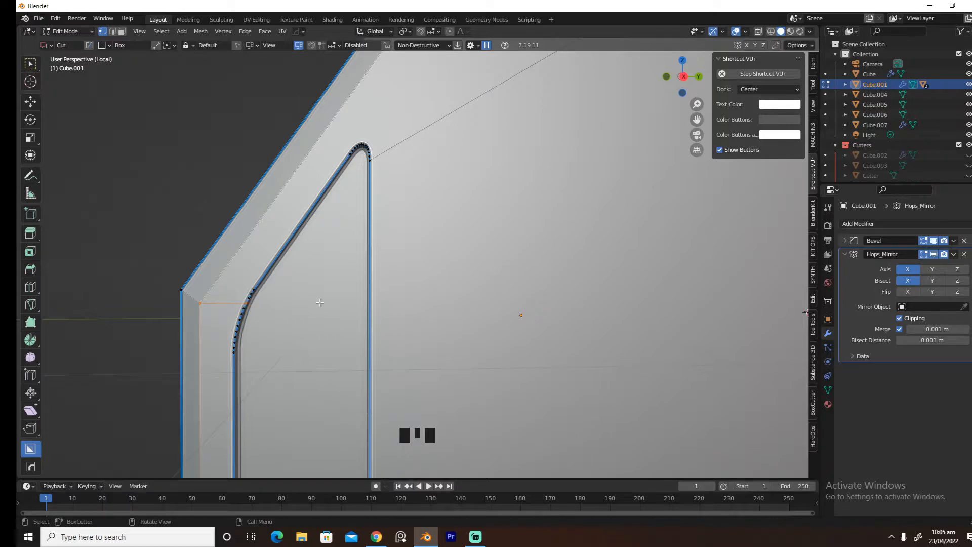
key(ctrl+z)
Knife-cut a diagonal edge across the recess from its rounded bend to its long straight side, and check the shading in Object Mode
shift+middle_drag(350, 303, 363, 227)
key(k)
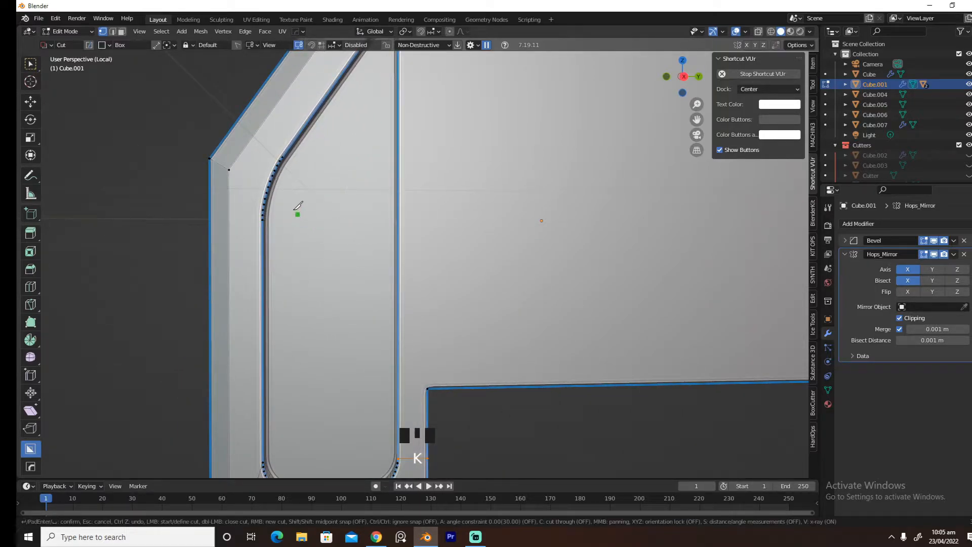
click(271, 184)
key(Escape)
key(k)
click(271, 184)
click(395, 242)
key(Return)
scroll(480, 251, down, 4)
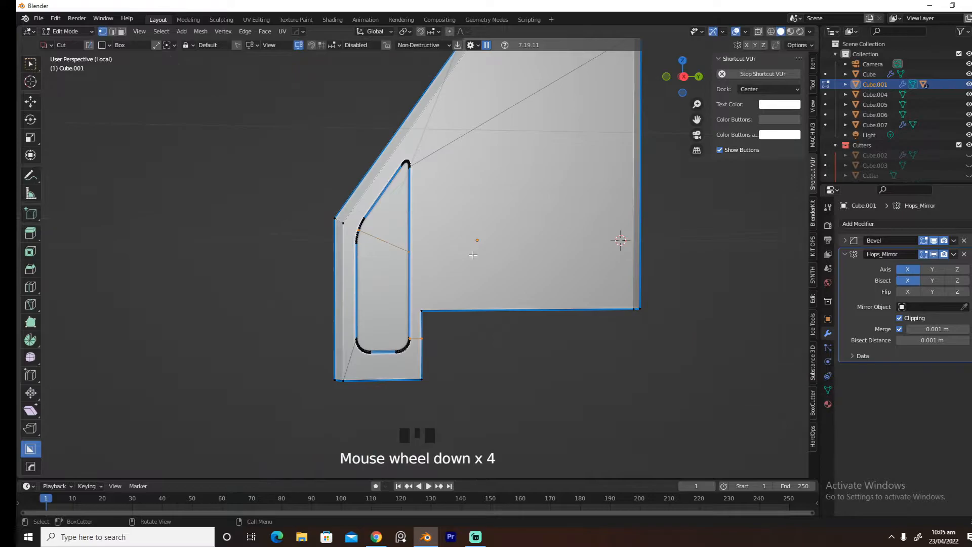
scroll(419, 243, up, 3)
middle_drag(419, 243, 448, 249)
key(Tab)
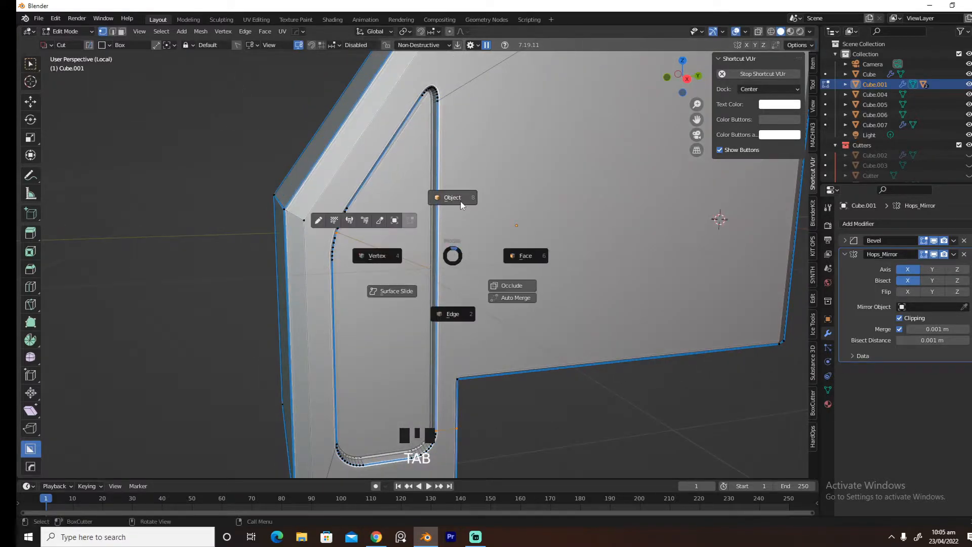
middle_drag(489, 218, 464, 233)
key(Tab)
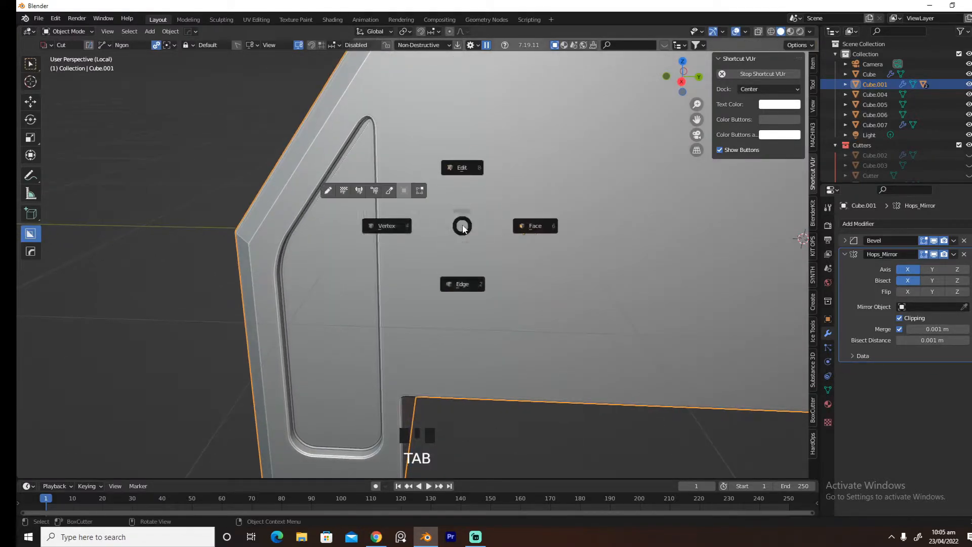
Try further knife cuts around the recess's pointed upper end and at the block's outer bend vertex
key(k)
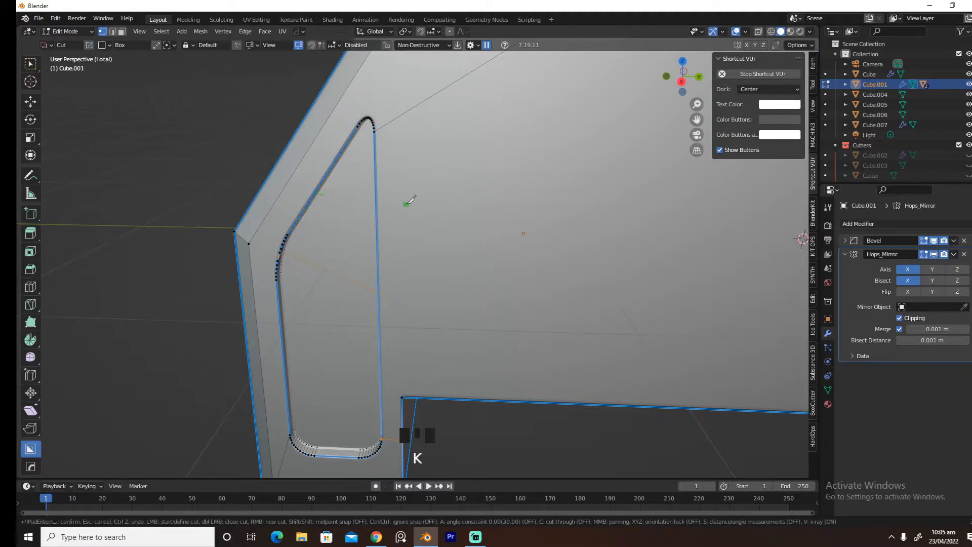
middle_drag(321, 189, 377, 176)
click(352, 167)
right_click(412, 189)
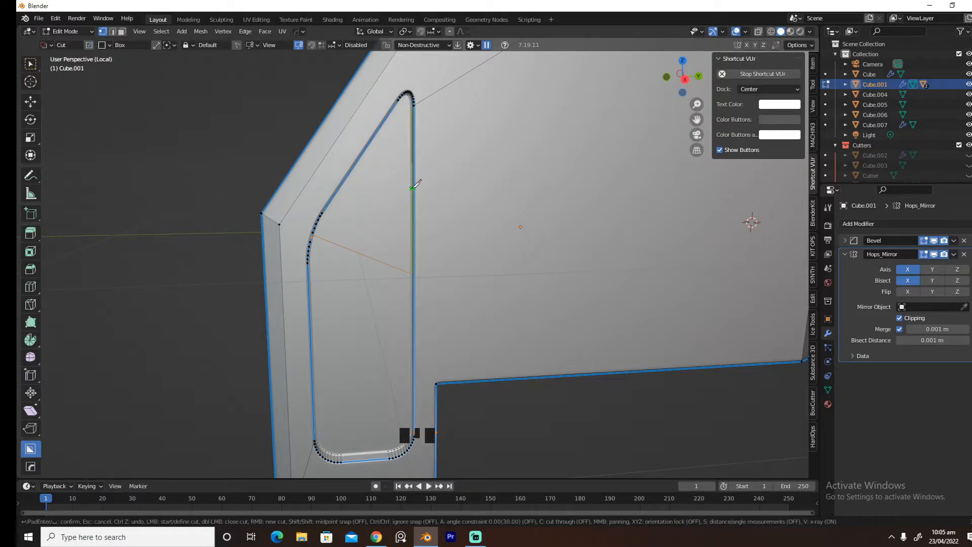
click(412, 187)
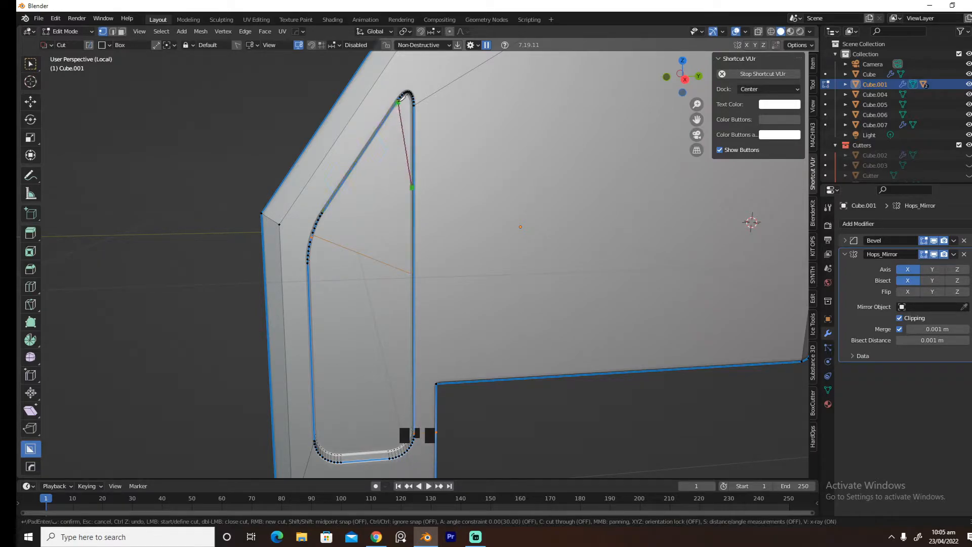
click(399, 98)
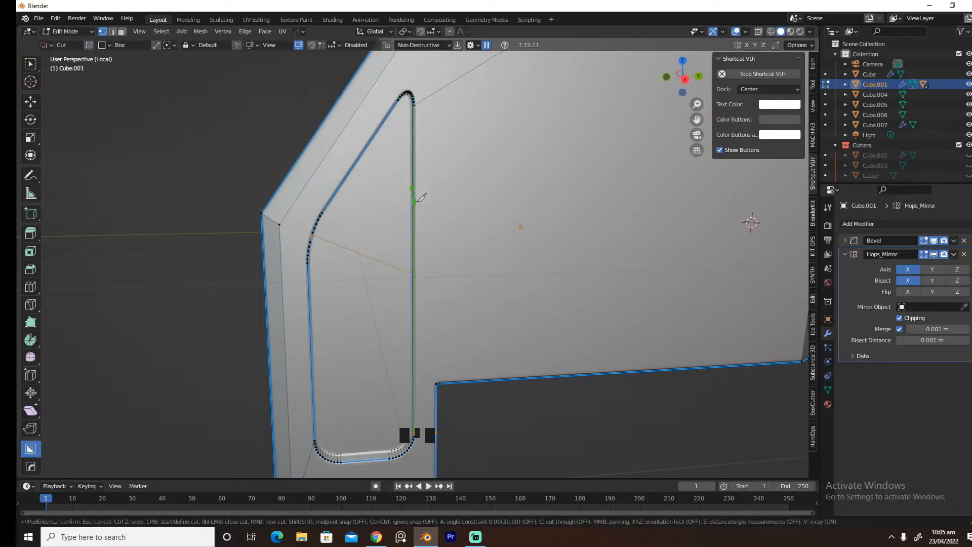
key(Return)
key(k)
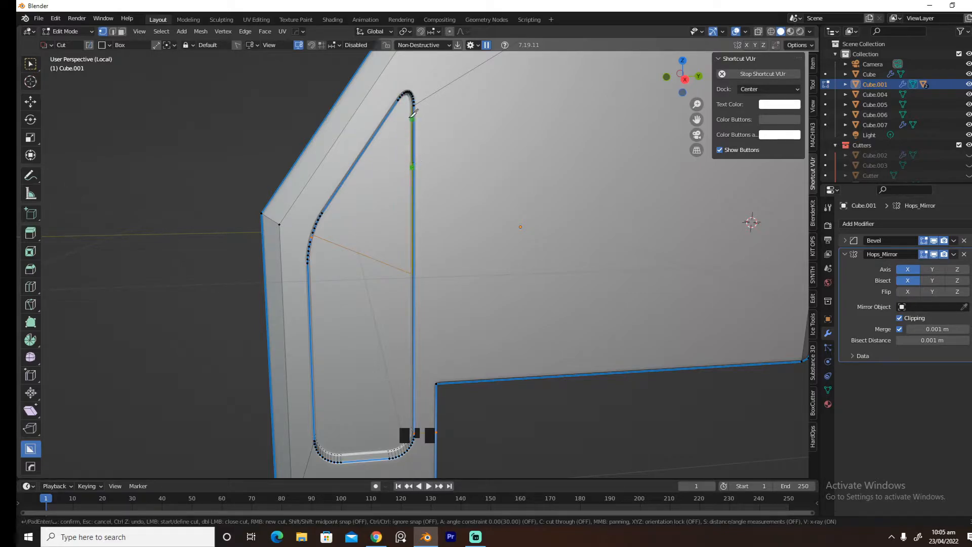
key(Escape)
key(k)
click(279, 224)
key(Return)
Return the tall block to Object Mode and exit local view to show the whole model
key(Tab)
middle_drag(408, 258, 452, 255)
scroll(380, 269, down, 5)
key(slash)
scroll(621, 251, down, 1)
scroll(621, 251, down, 3)
scroll(557, 310, down, 4)
shift+middle_drag(557, 310, 547, 291)
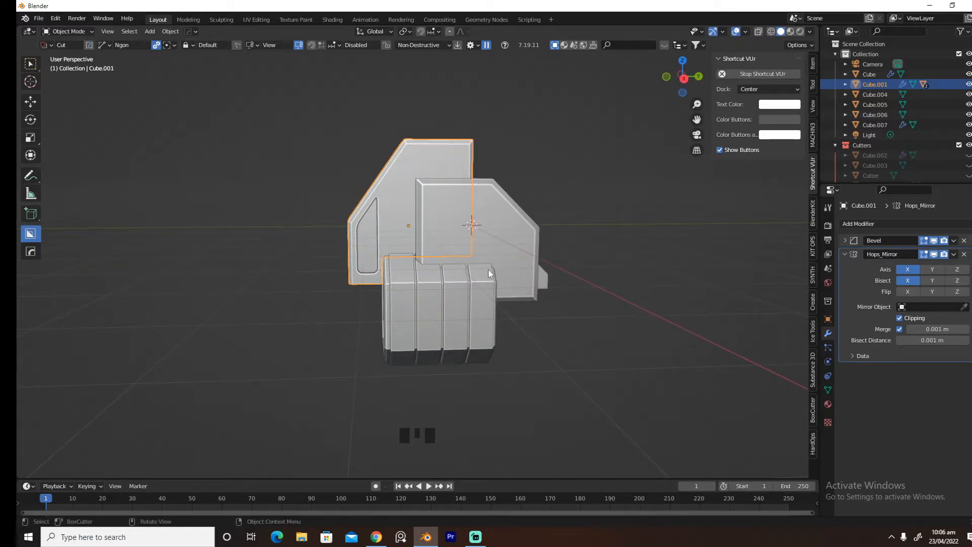
Undo the knife cuts, mirror and recess on the tall block, back to its plain bevelled shape
key(q)
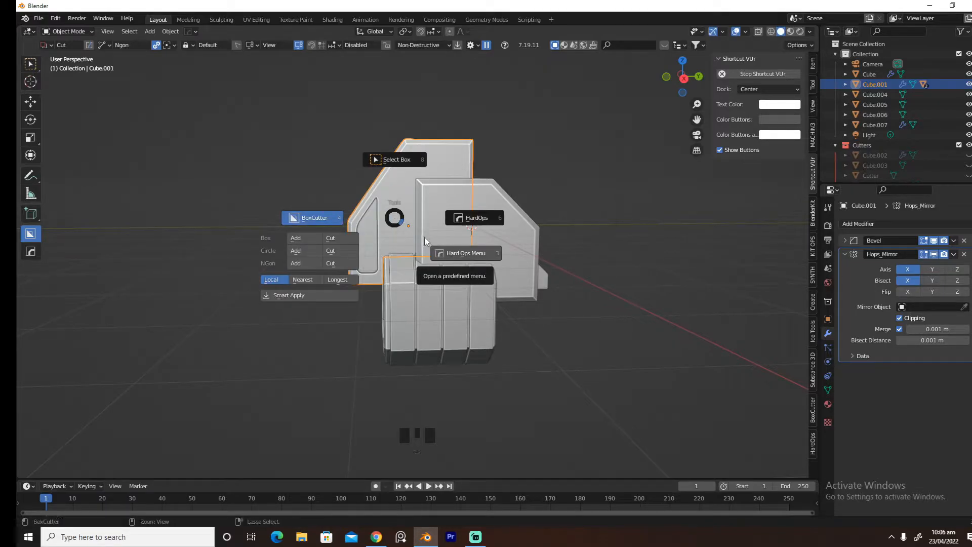
key(ctrl+z)
key(ctrl+z)
key(ctrl+z)
key(ctrl+z)
key(ctrl+z)
key(ctrl+z)
key(ctrl+z)
key(ctrl+z)
key(ctrl+z)
key(ctrl+z)
key(ctrl+z)
key(ctrl+z)
key(ctrl+z)
key(ctrl+z)
key(ctrl+z)
key(ctrl+z)
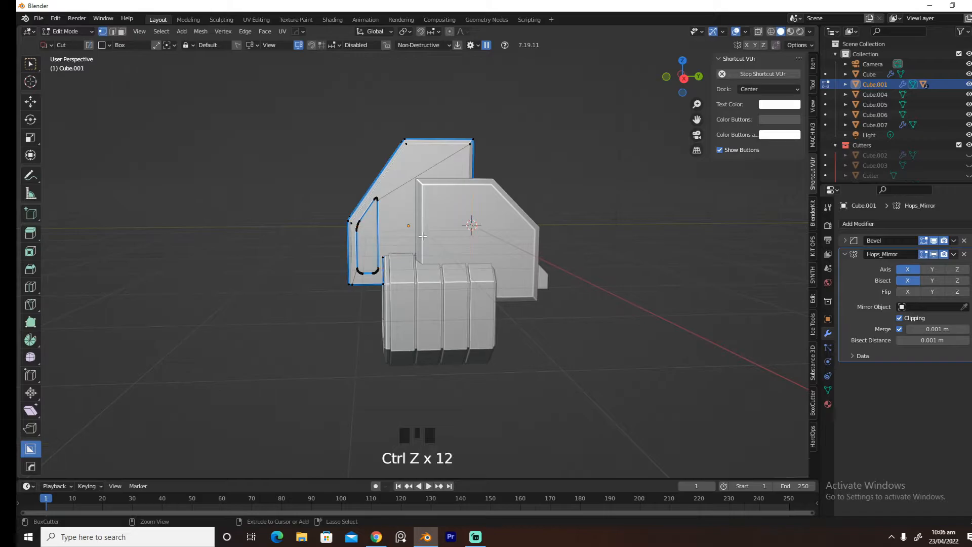
key(ctrl+z)
key(ctrl+z)
key(ctrl+z)
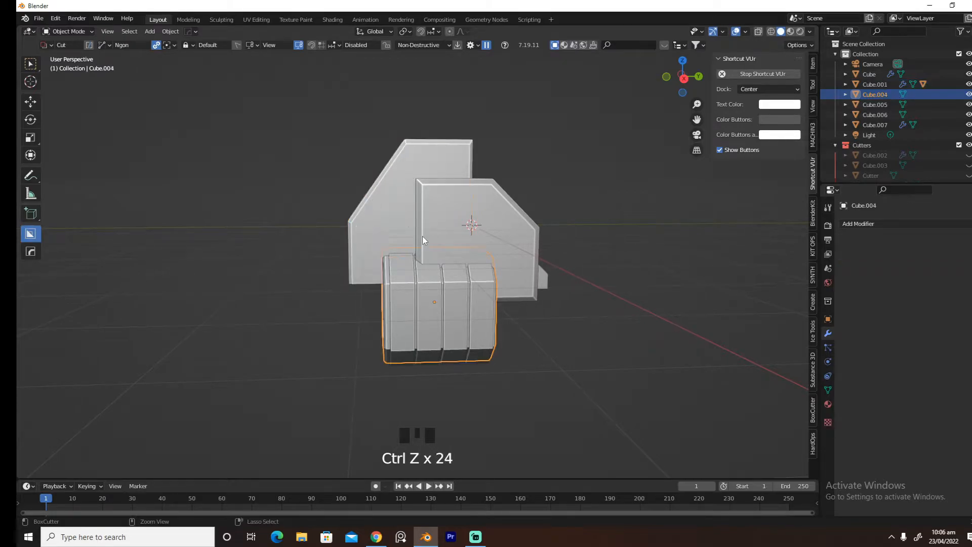
In right view, cut a shallow four-sided recess with a sloped top and bevelled corners into the tall block's outer lower part using BoxCutter
click(389, 222)
key(grave)
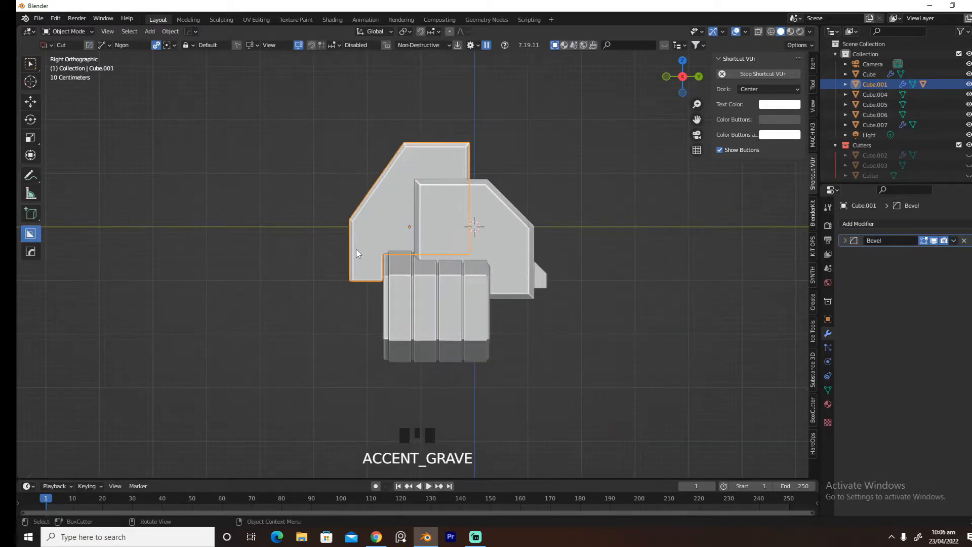
key(d)
click(359, 278)
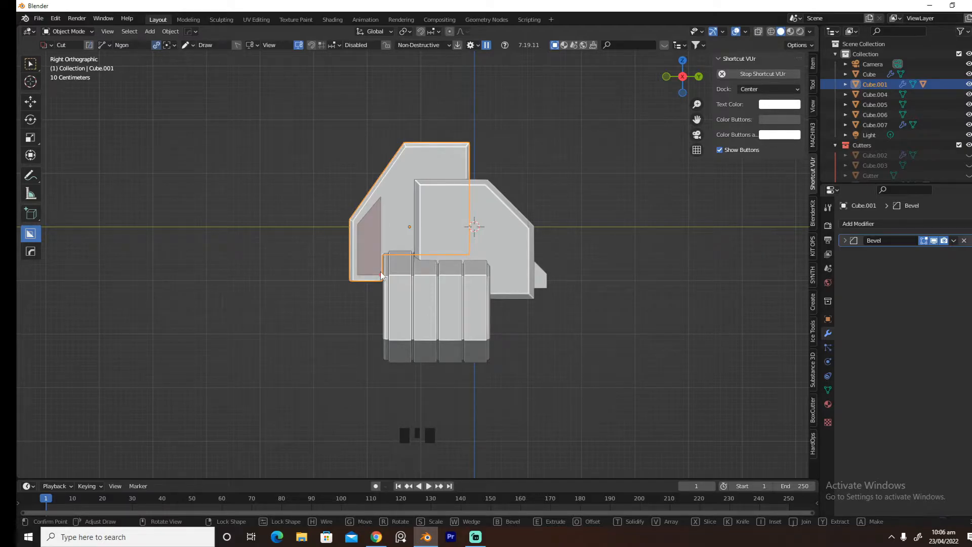
key(g)
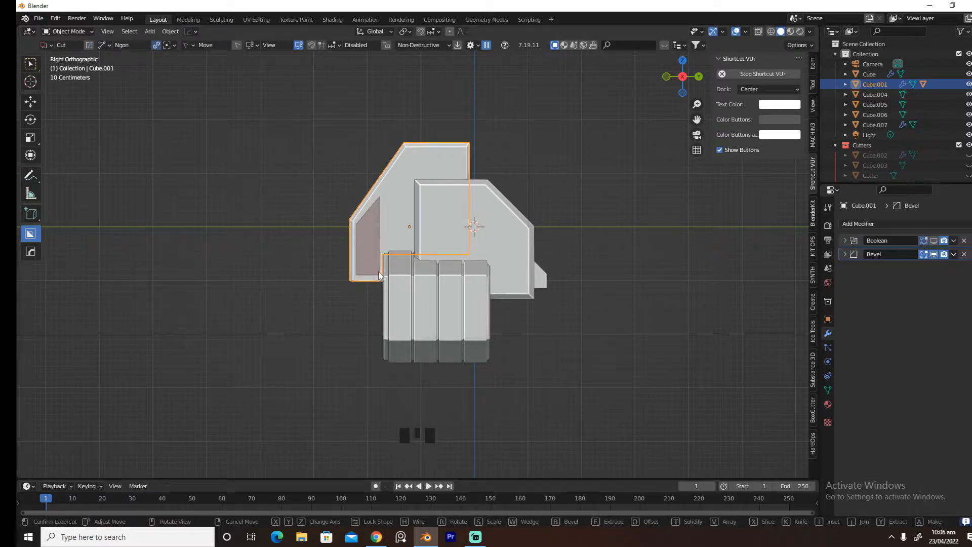
key(Tab)
key(b)
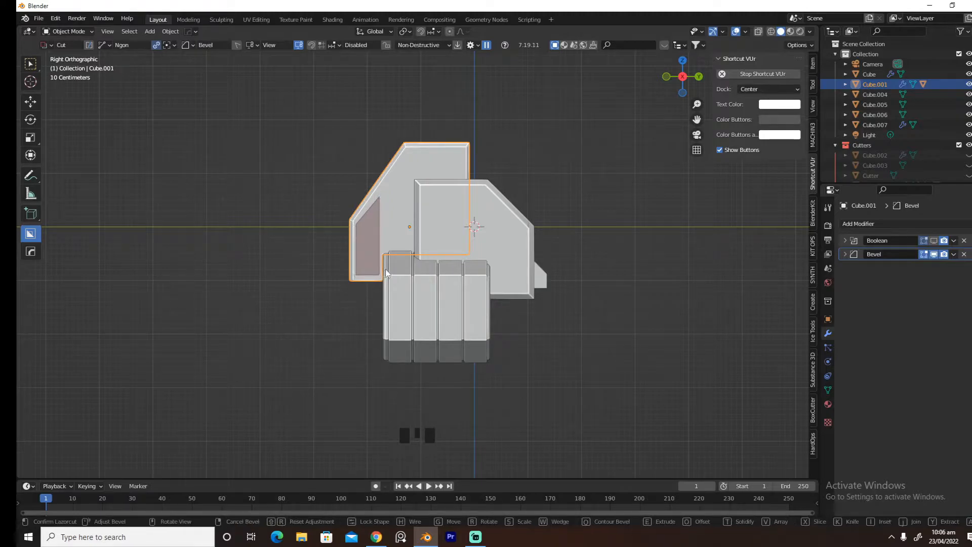
key(e)
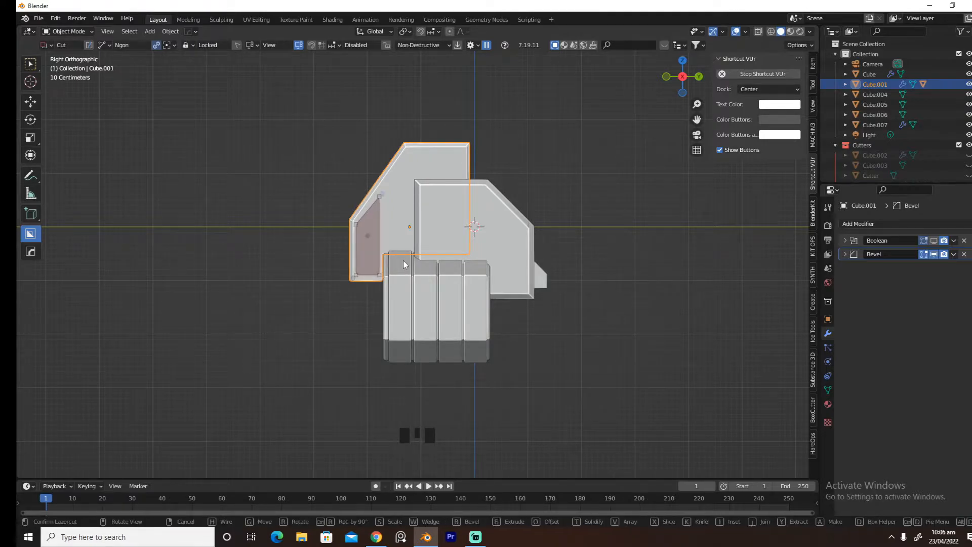
middle_drag(402, 260, 507, 303)
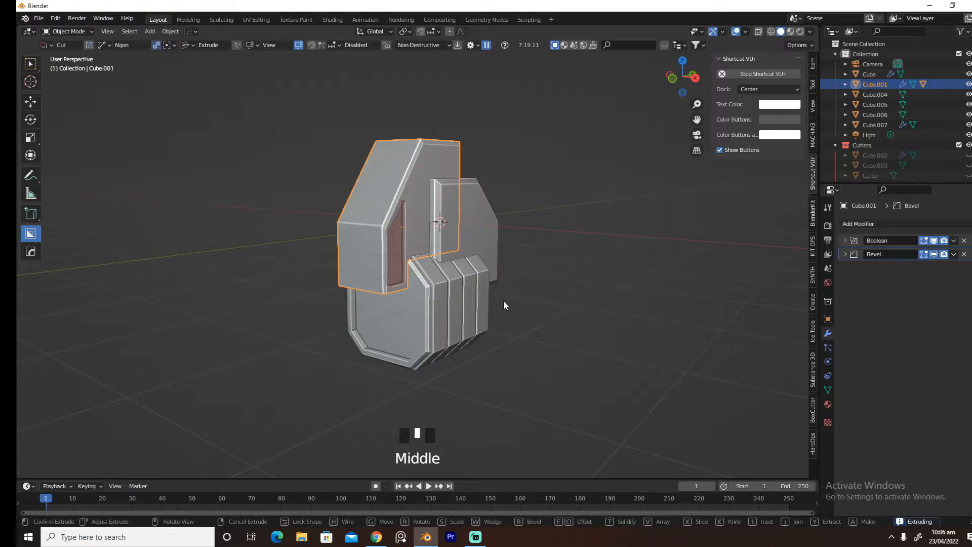
click(505, 303)
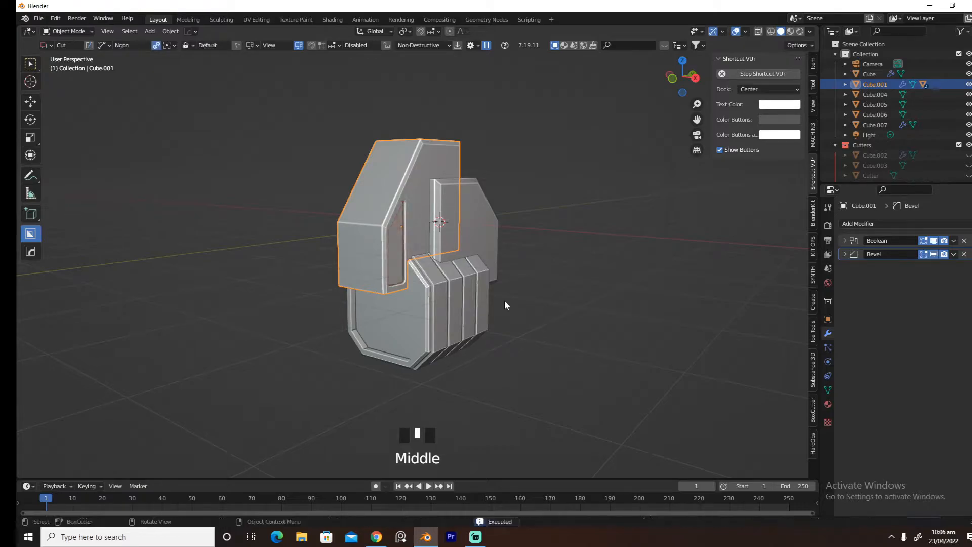
Reveal the recess's boolean cutter with HardOps Ever Scroll and switch to the right view
click(828, 389)
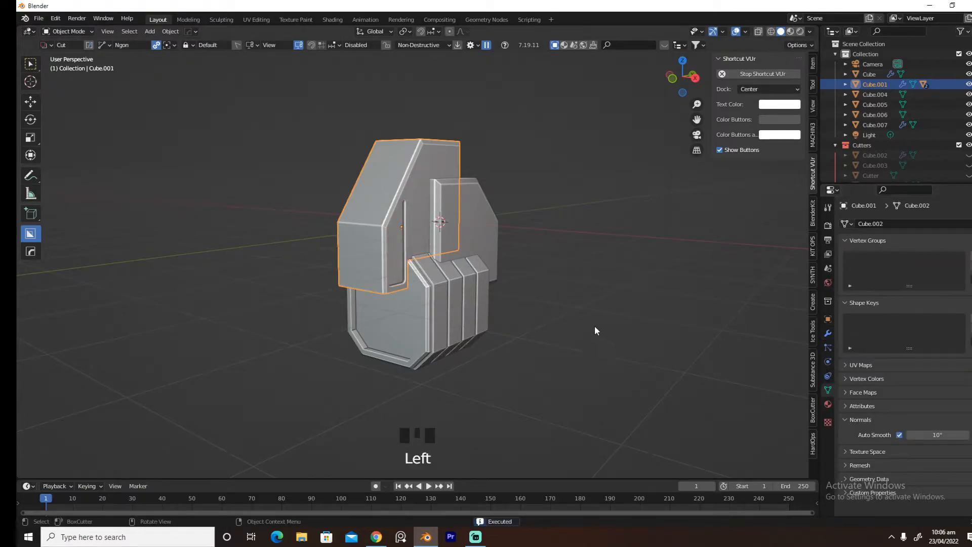
middle_drag(594, 334, 568, 318)
key(q)
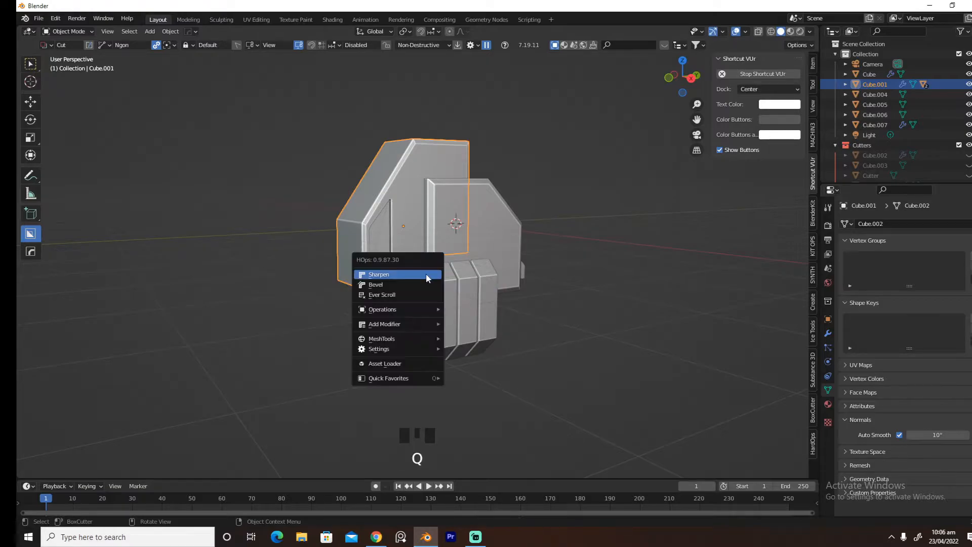
click(418, 293)
scroll(412, 269, down, 1)
key(grave)
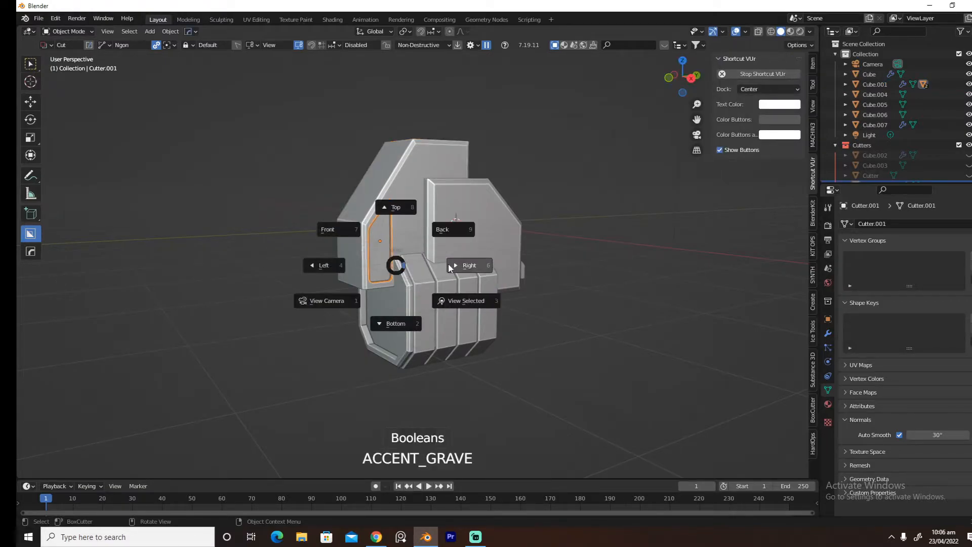
click(449, 265)
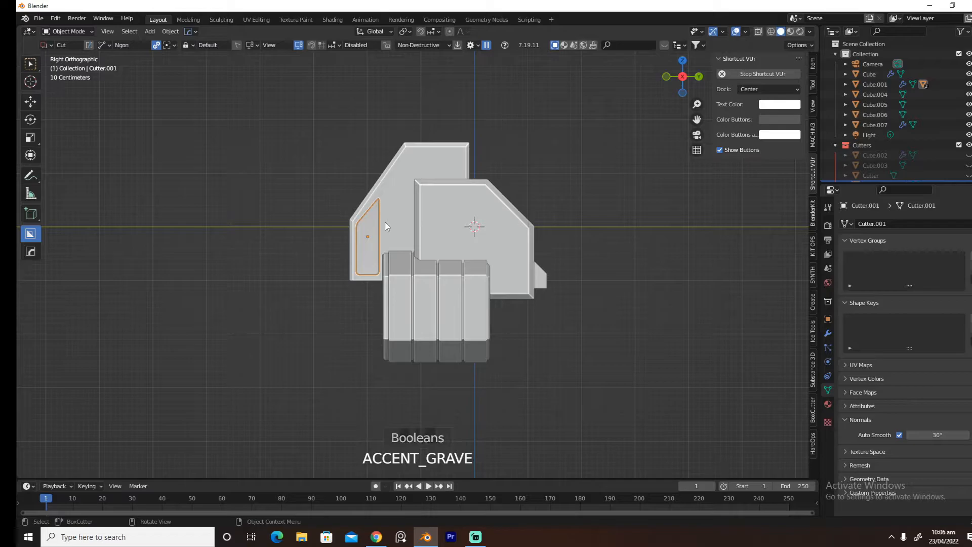
Cut a diagonal strip through the recess's cutter with BoxCutter to split the recess into two slanted pockets
click(384, 214)
click(353, 251)
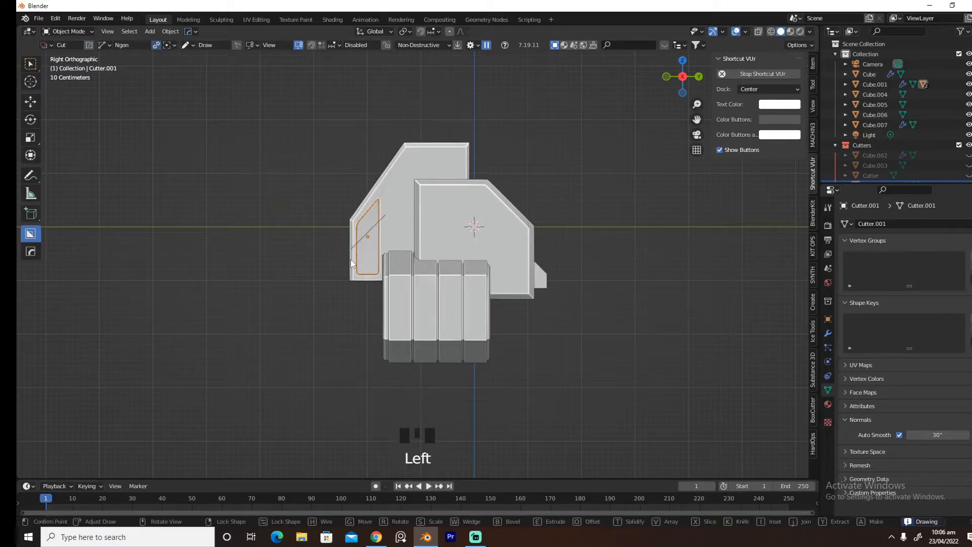
click(396, 228)
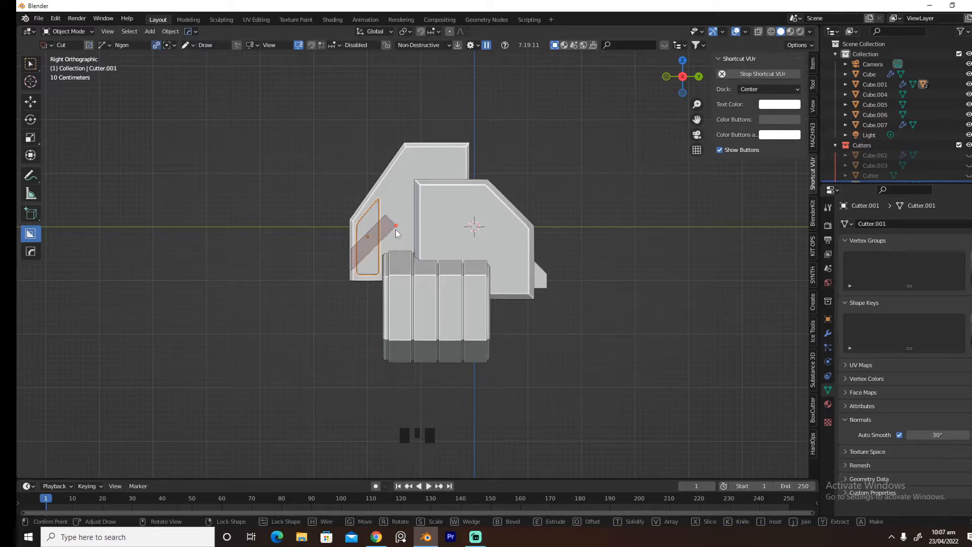
key(space)
middle_drag(396, 230, 397, 245)
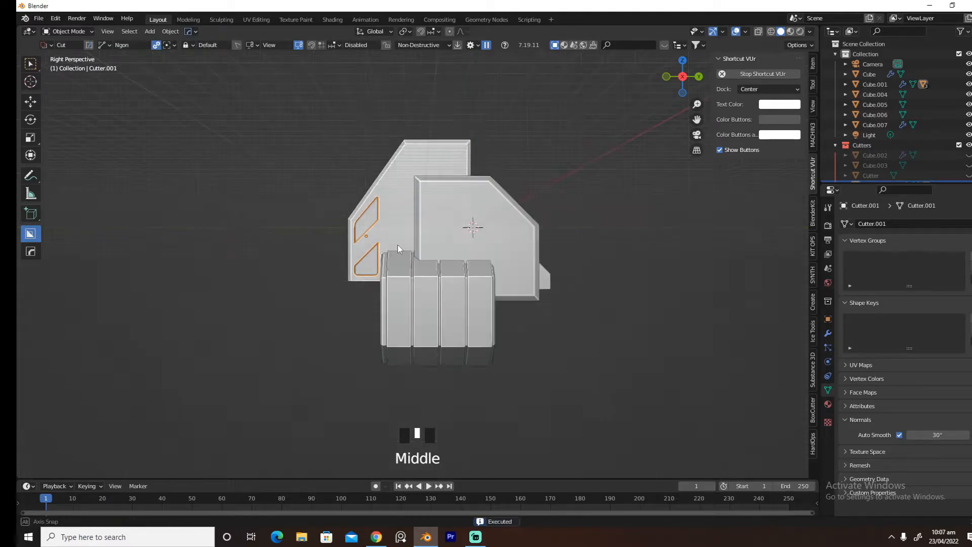
Apply the HardOps Sharpen operation to the tall block and mirror it
click(396, 225)
key(q)
click(430, 248)
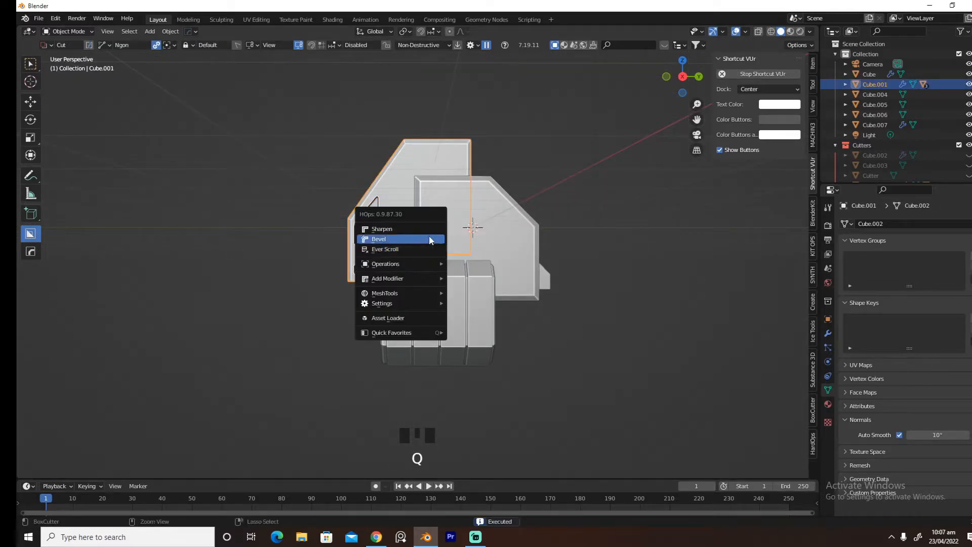
click(429, 231)
middle_drag(427, 232, 459, 248)
key(alt+x)
click(473, 233)
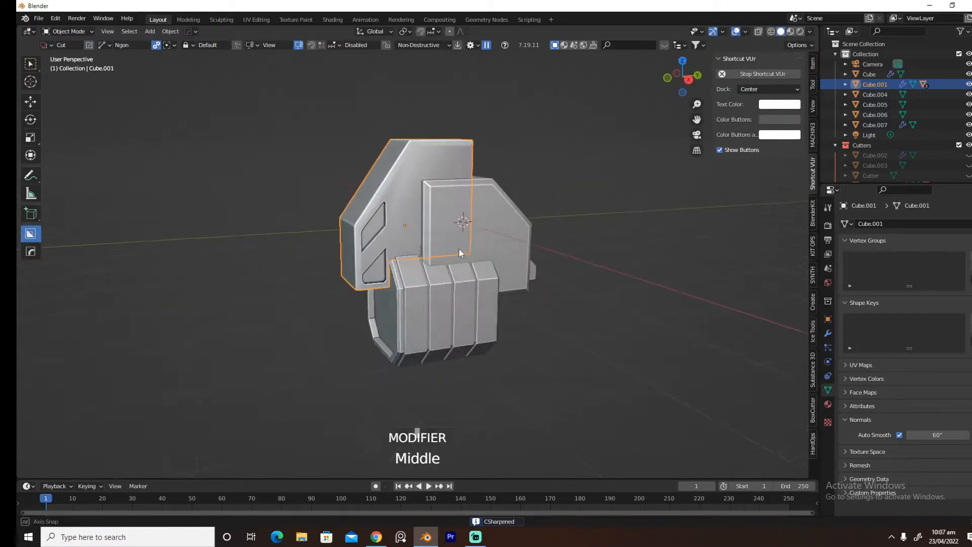
Isolate the tall block, enter Edit Mode and turn off its Bevel modifier's viewport display
scroll(402, 257, up, 4)
click(334, 195)
key(h)
click(334, 196)
key(slash)
middle_drag(334, 196, 374, 260)
key(Tab)
scroll(322, 292, up, 2)
scroll(352, 255, down, 3)
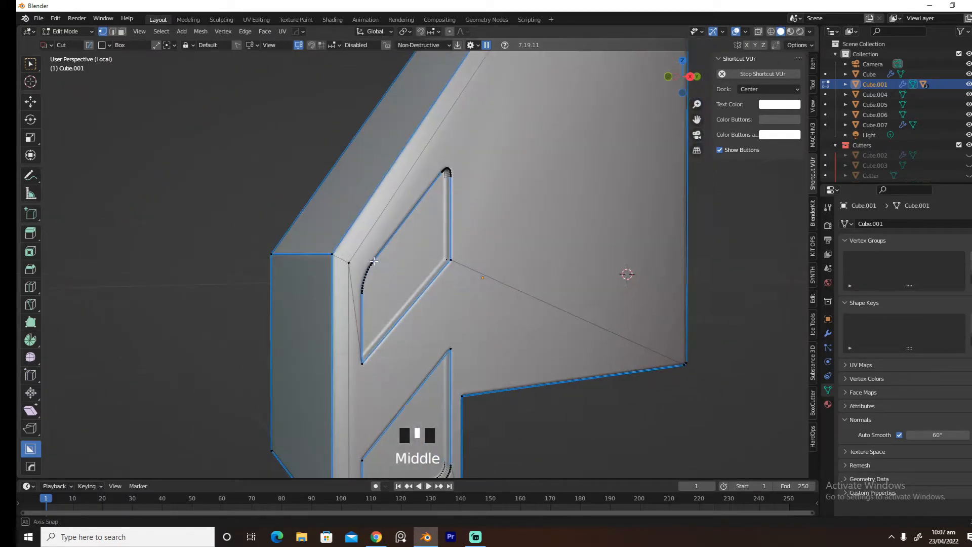
click(827, 333)
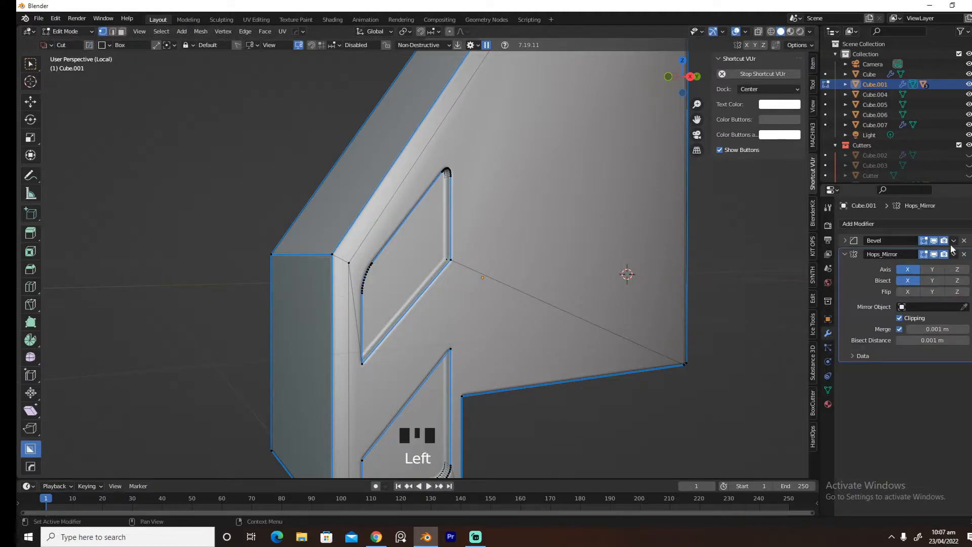
click(934, 242)
Merge the two closely spaced vertices at the upper pocket's corner with MACHIN3 Smart Vert, using the Center option
middle_drag(686, 282, 556, 319)
scroll(582, 304, up, 4)
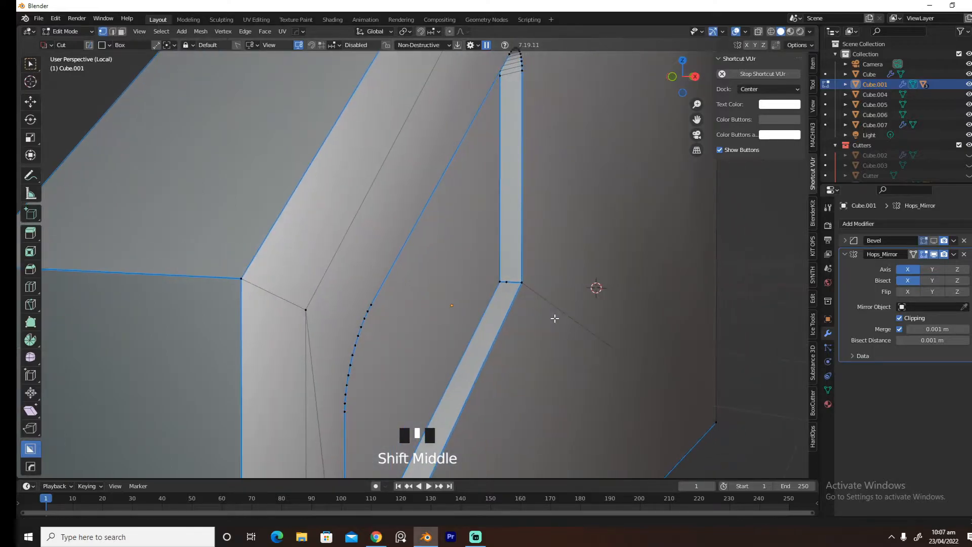
drag(492, 293, 515, 275)
right_click(510, 276)
key(w)
key(1)
click(148, 440)
click(105, 470)
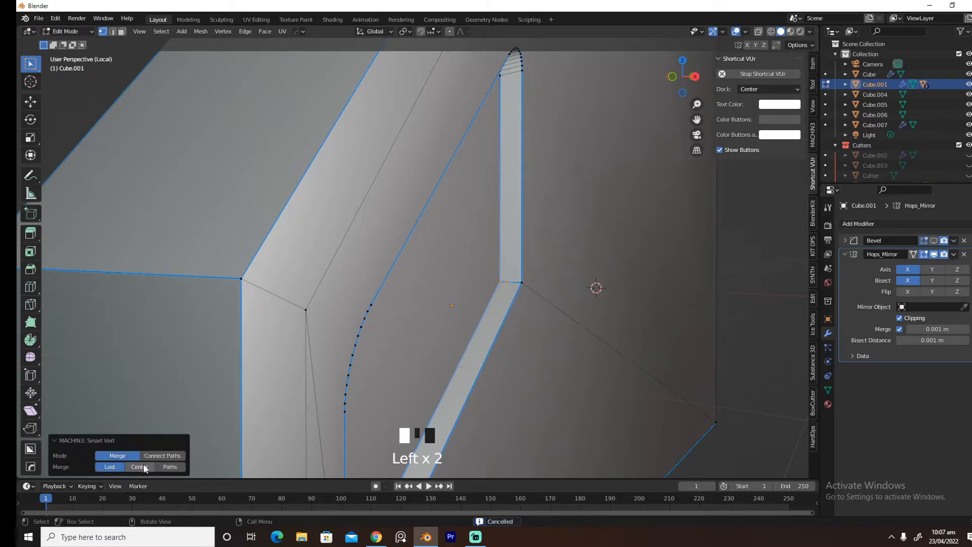
click(139, 466)
shift+middle_drag(430, 224, 462, 291)
shift+middle_drag(316, 355, 300, 340)
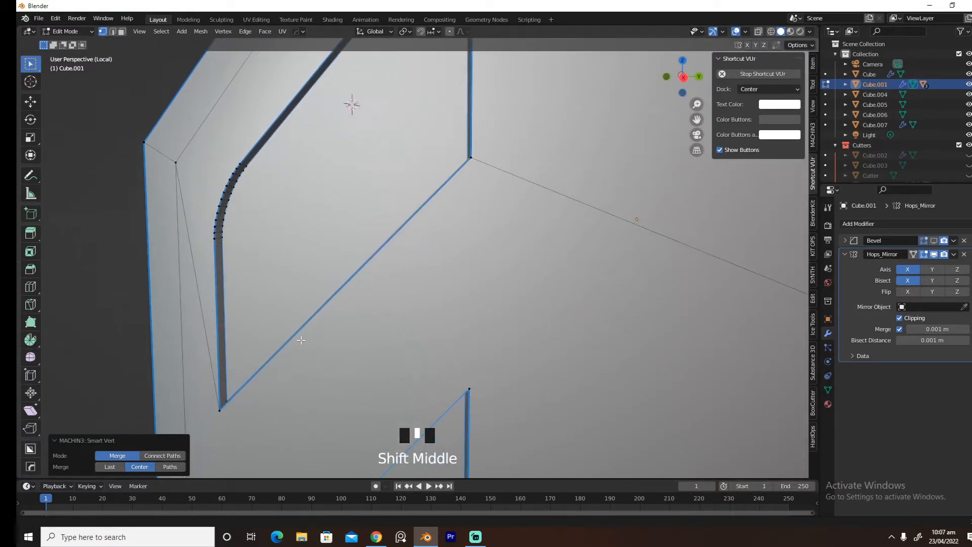
Return the tall block to Object Mode and leave local view to bring back the other parts
scroll(301, 340, down, 4)
shift+middle_drag(384, 362, 413, 285)
key(Tab)
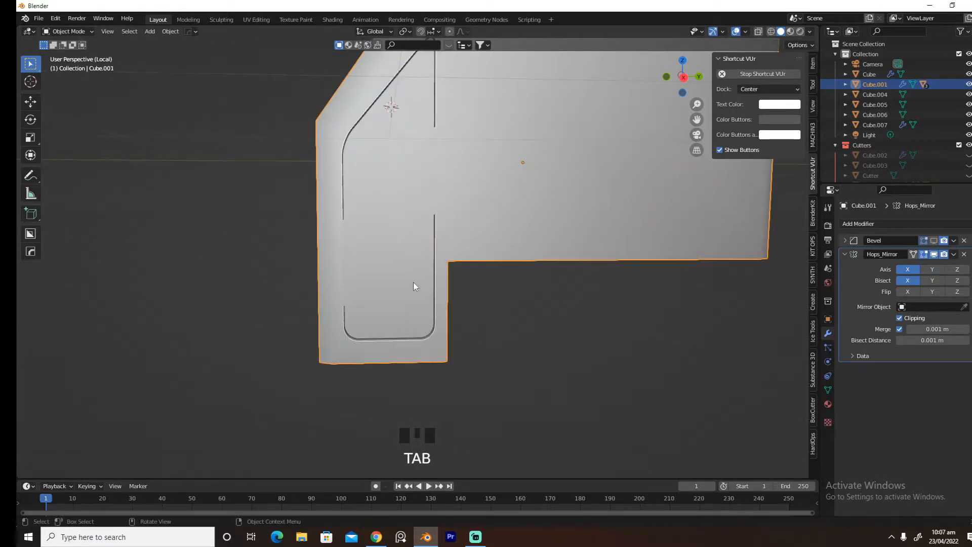
key(slash)
middle_drag(415, 286, 445, 290)
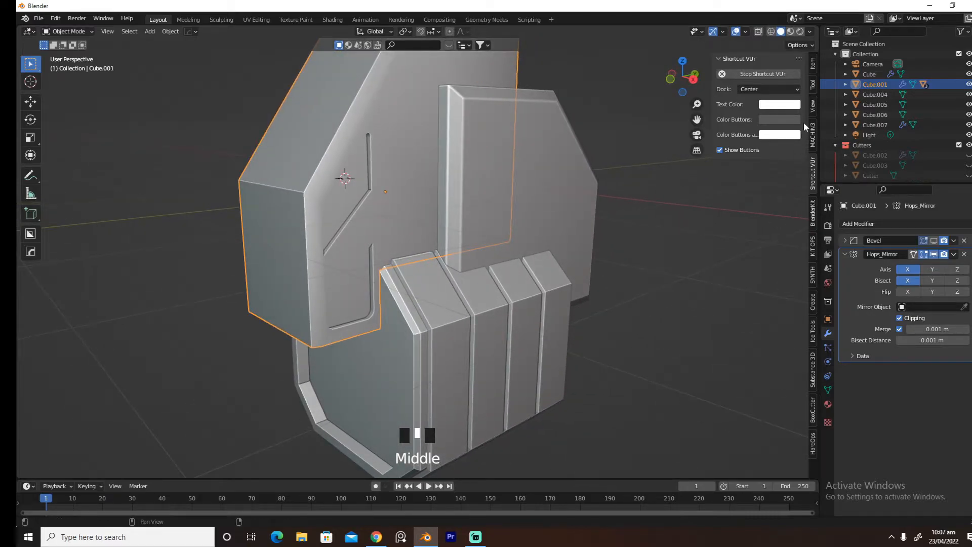
Enable Shadow in the viewport shading options
click(812, 32)
click(753, 237)
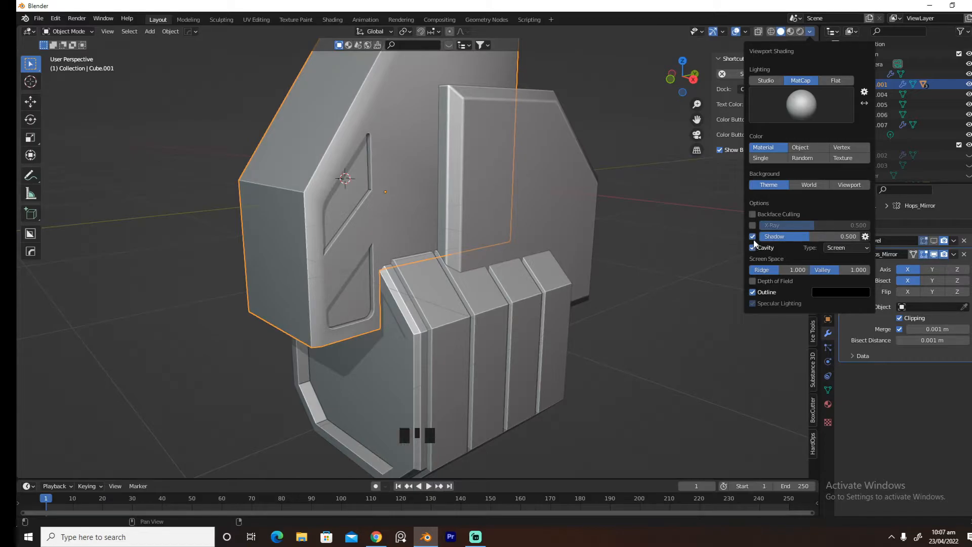
mouse_move(656, 316)
middle_down()
mouse_move(562, 332)
mouse_move(390, 321)
mouse_move(595, 300)
middle_up()
scroll(594, 329, down, 4)
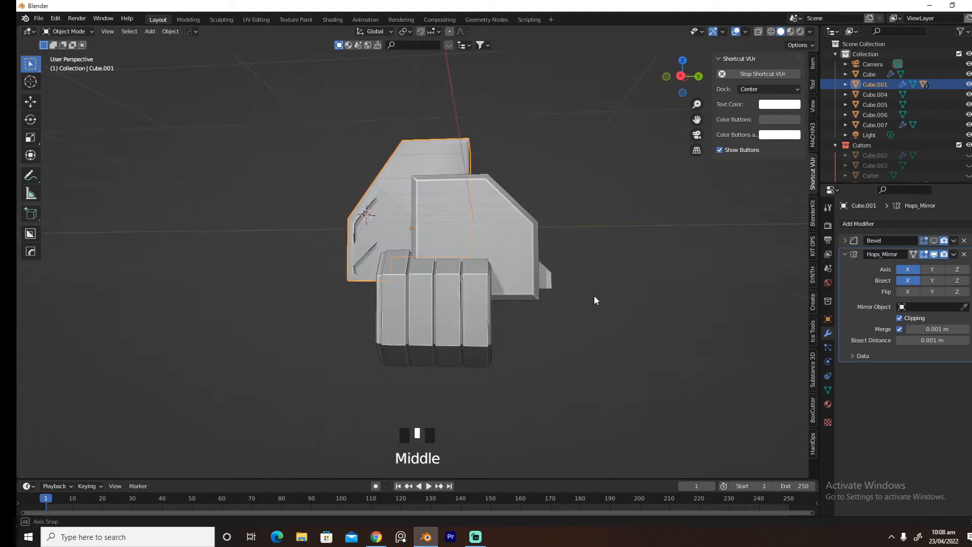
Select the smaller chamfered block and place the 3D cursor near its centre in right view
click(512, 251)
key(grave)
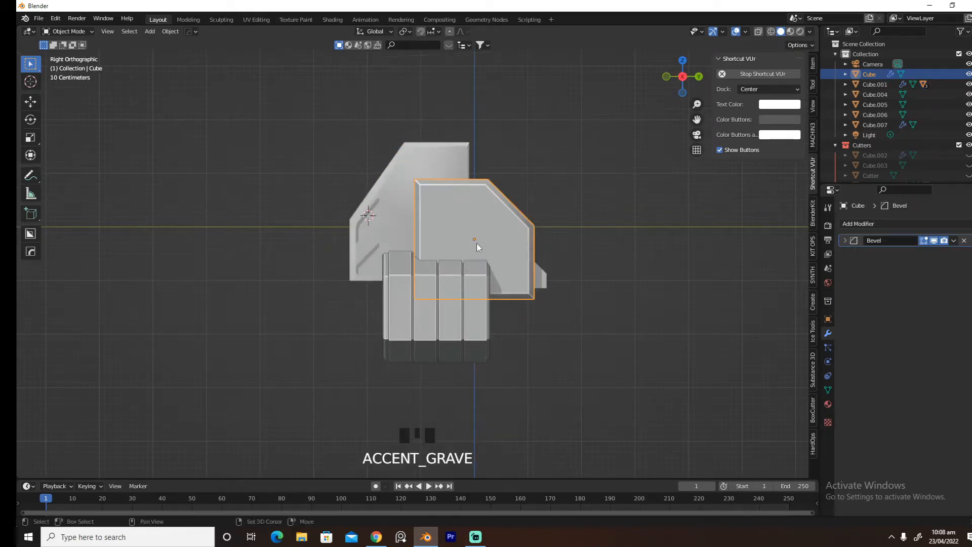
shift+right_click(473, 241)
middle_drag(473, 241, 603, 311)
Set the tall block's Auto Smooth angle to 20°
click(470, 204)
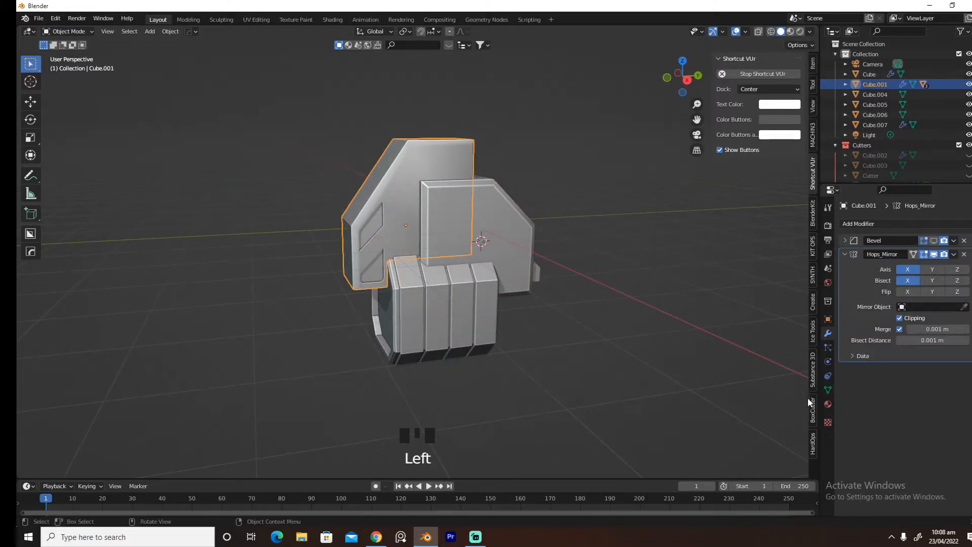
click(827, 390)
click(931, 436)
text(20)
key(Return)
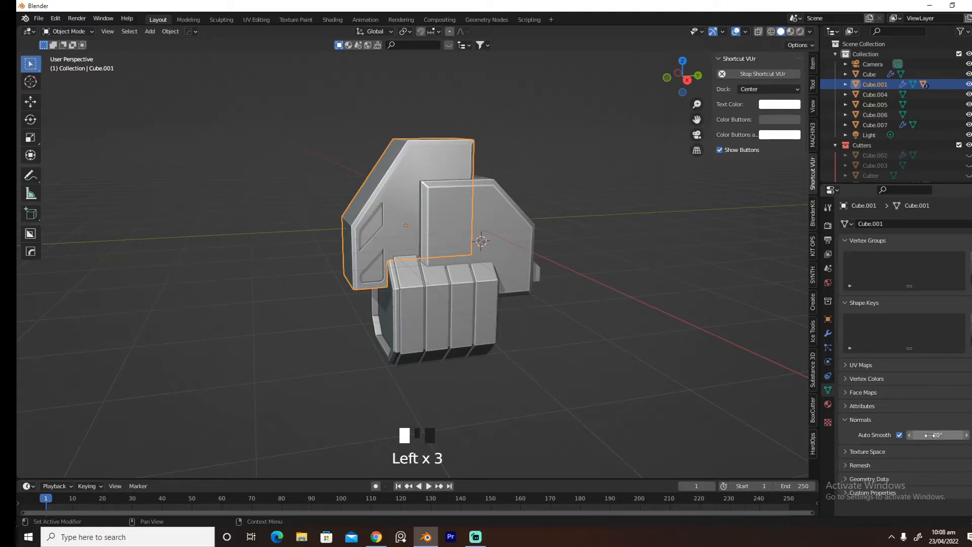
middle_drag(579, 174, 548, 179)
Save the Blender file as "shapes tut.blend" on drive E
key(ctrl+s)
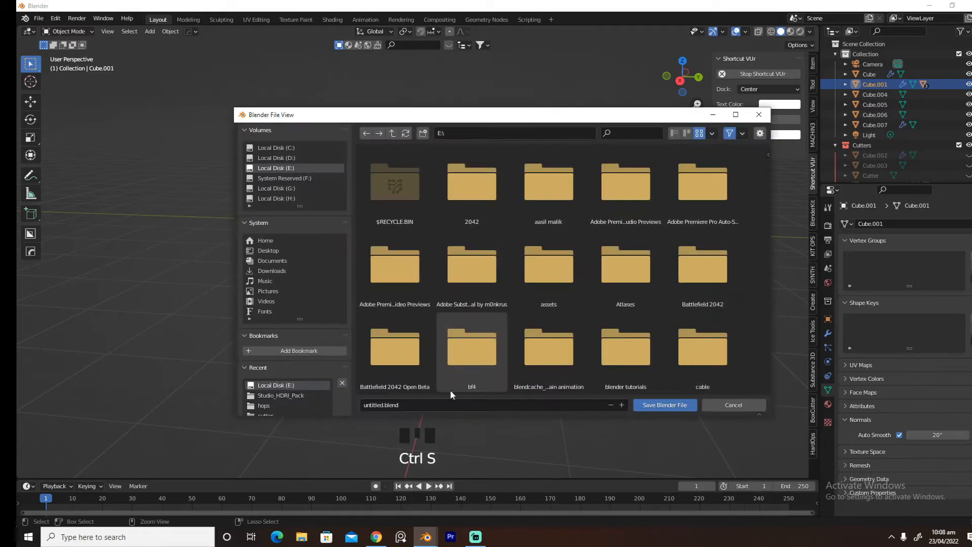
click(444, 405)
text(shap)
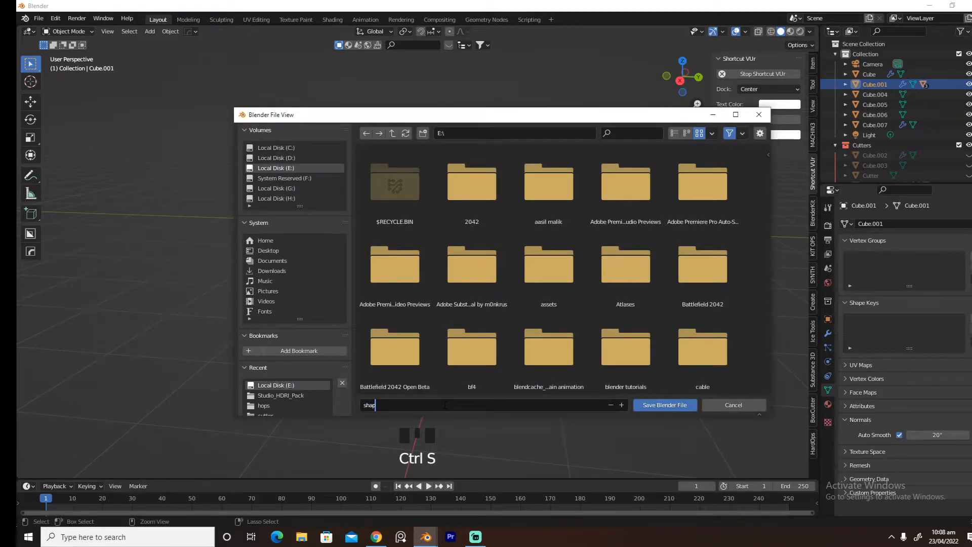
text(e)
click(651, 402)
middle_drag(652, 402, 555, 303)
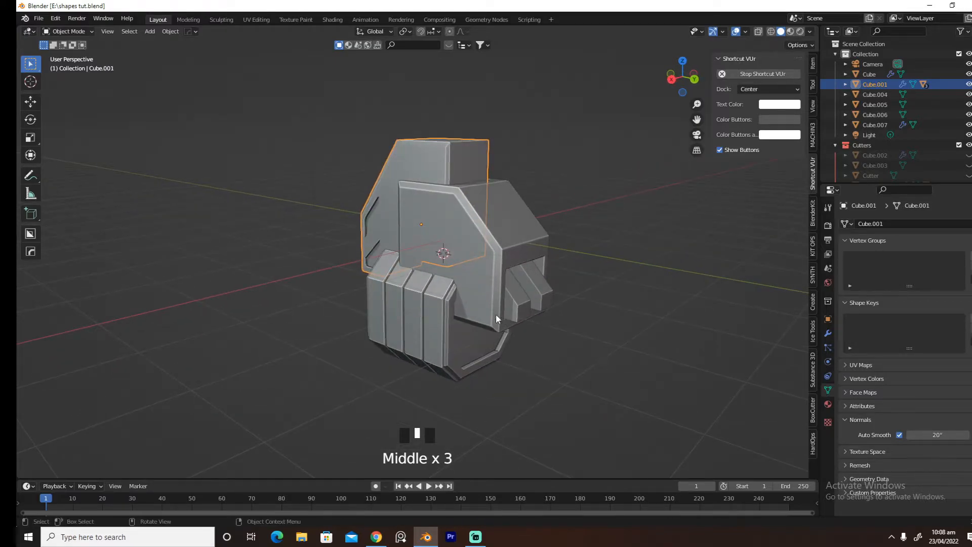
Select only the smaller chamfered block in right view and activate BoxCutter with the Ngon shape
middle_drag(500, 319, 520, 293)
key(grave)
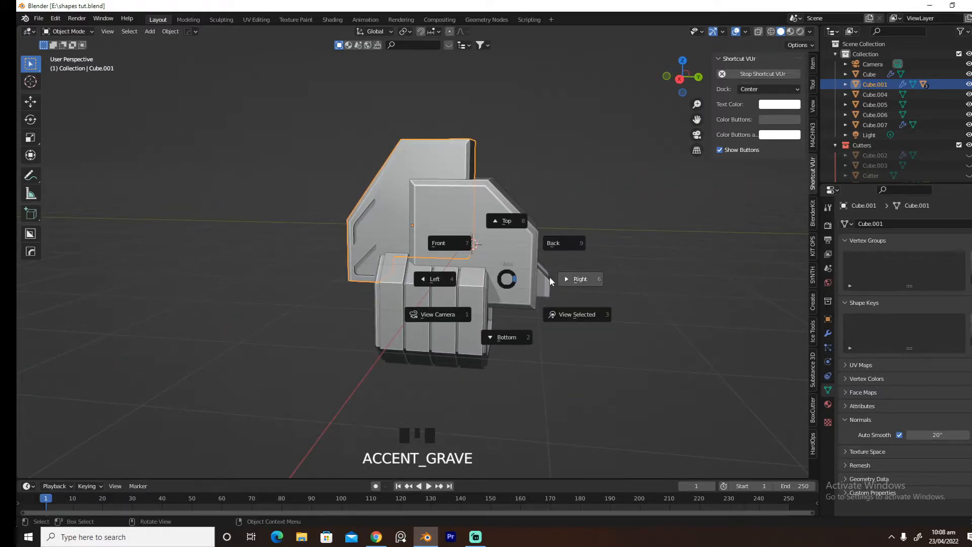
click(458, 234)
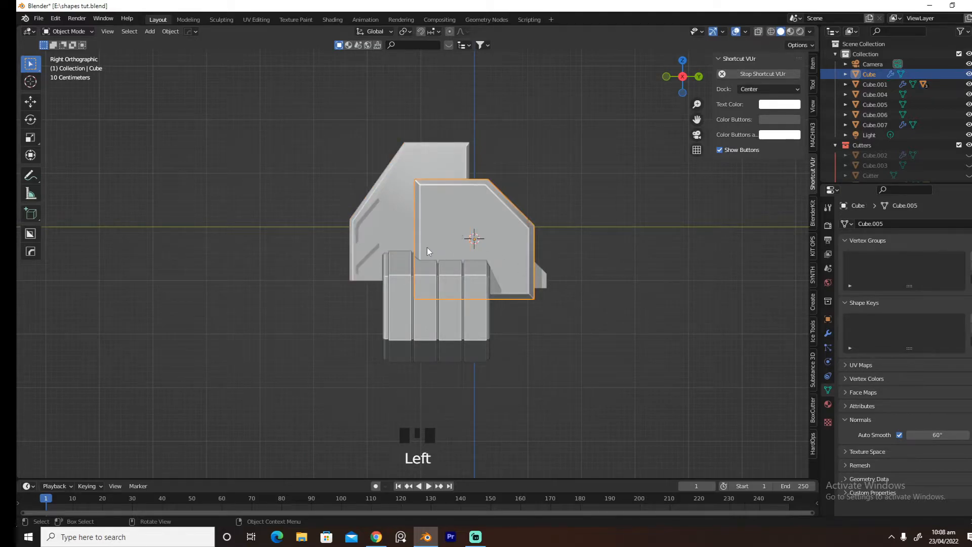
click(426, 211)
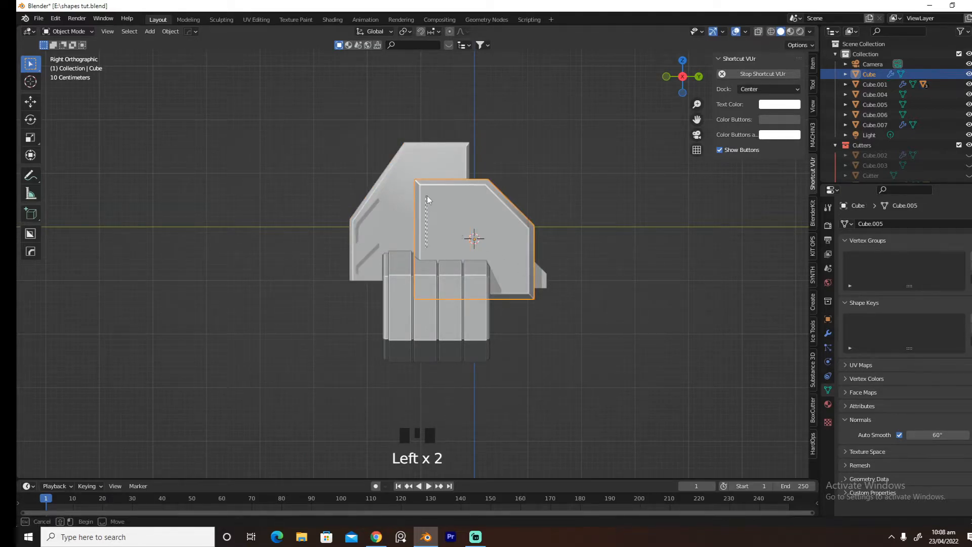
right_click(426, 211)
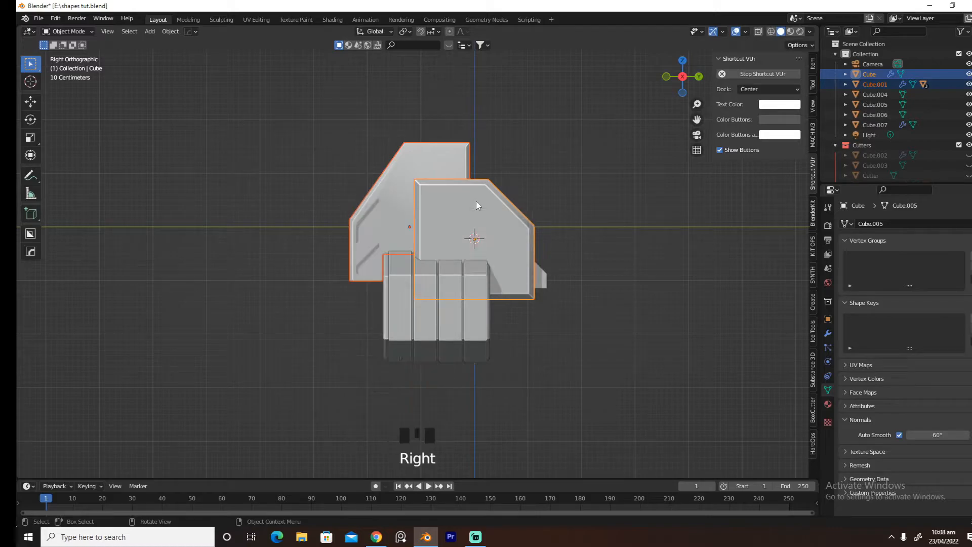
click(458, 214)
click(453, 217)
click(454, 216)
key(alt+w)
key(d)
Cut a shallow triangular recess with bevelled corners into the smaller block's upper inner side area and mirror it to the opposite side
click(423, 250)
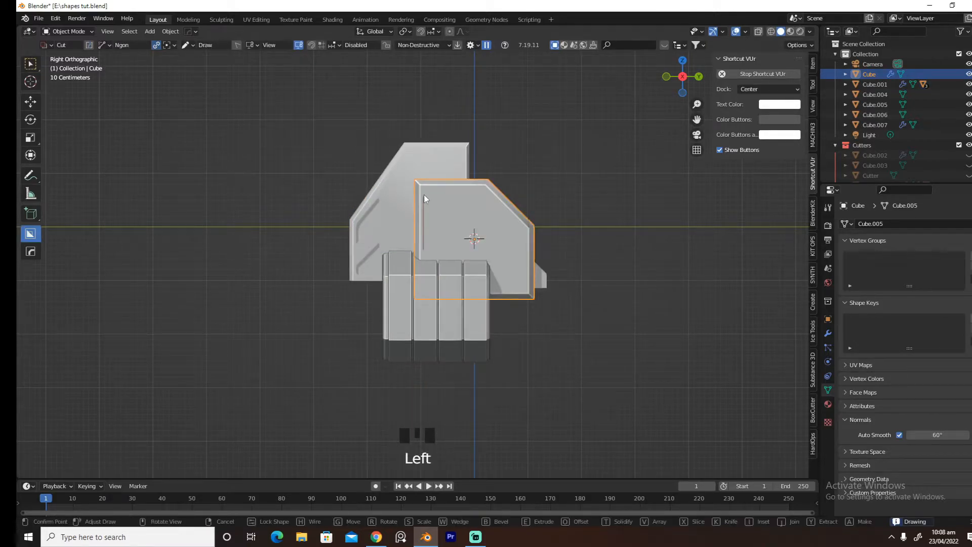
click(424, 190)
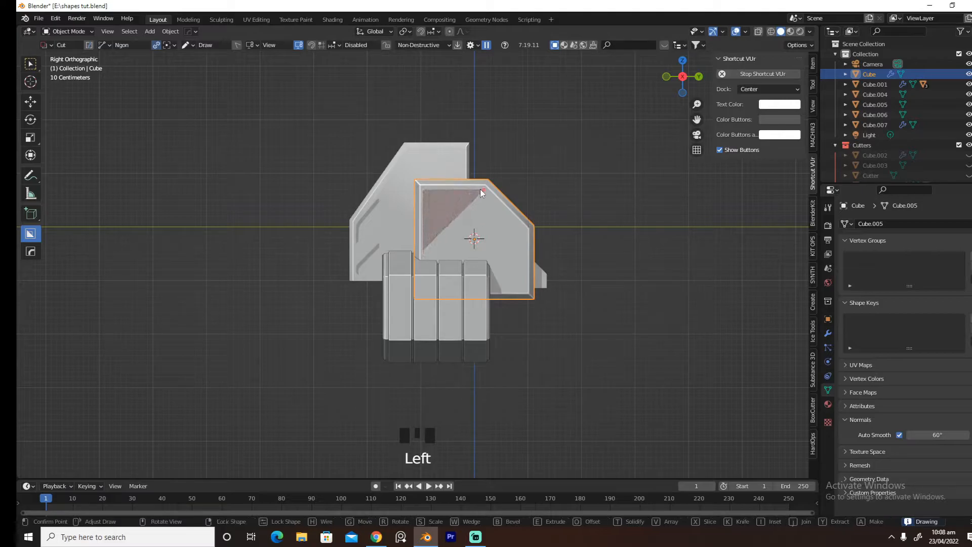
click(480, 190)
key(b)
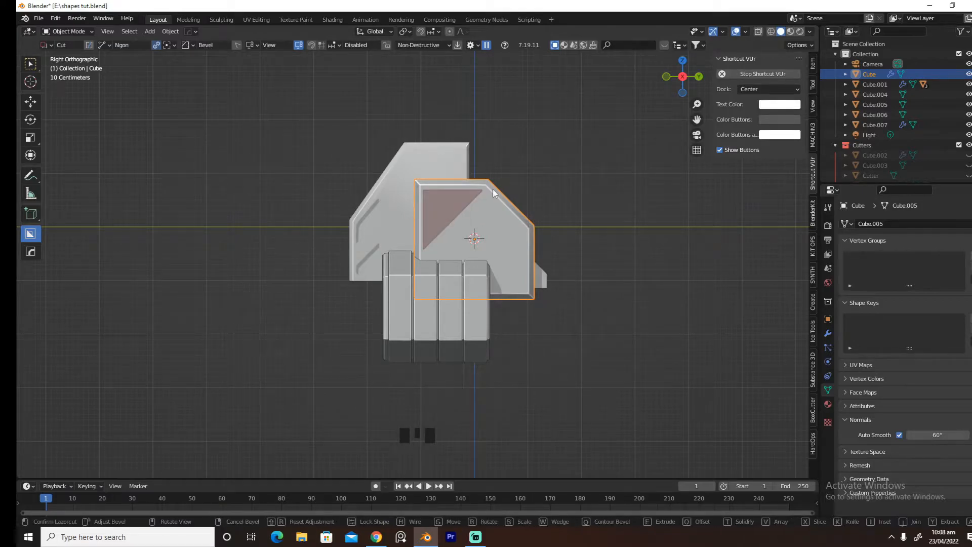
key(e)
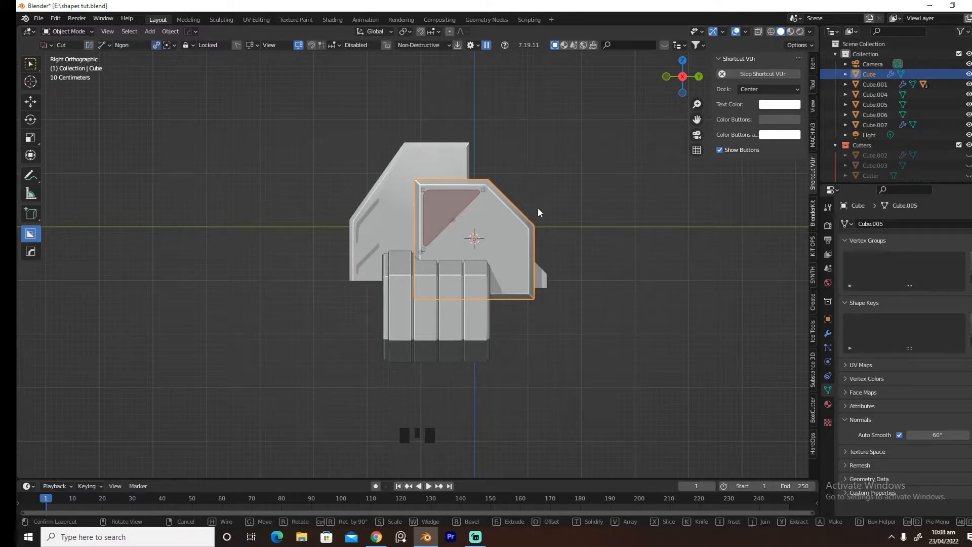
middle_drag(534, 202, 524, 239)
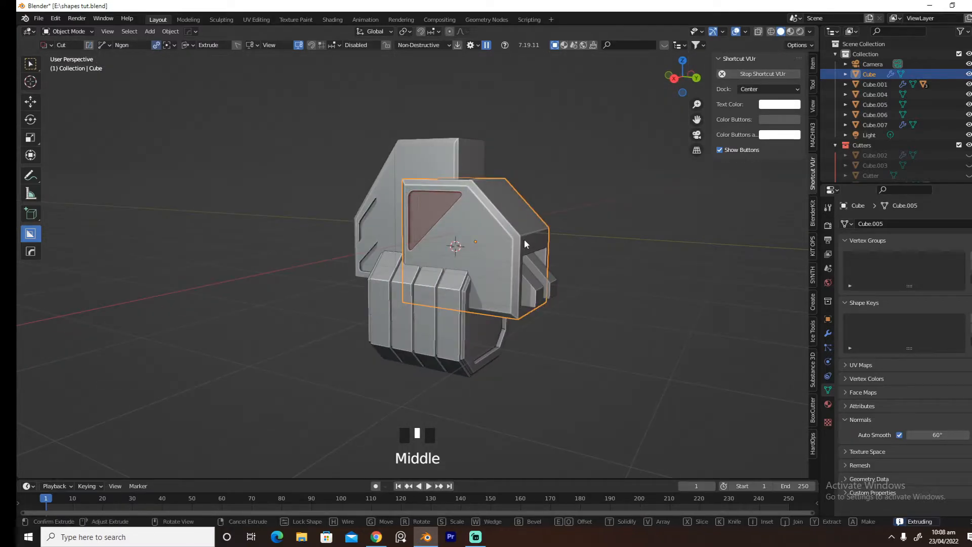
click(524, 239)
key(alt+x)
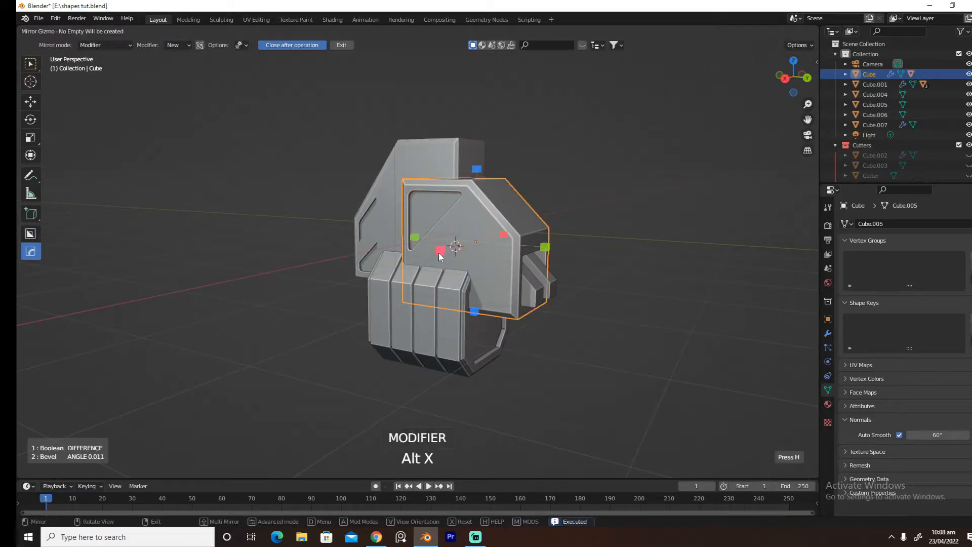
click(544, 246)
In right view, cut a smaller, shallow triangular recess into the smaller block's lower outer corner with BoxCutter
key(grave)
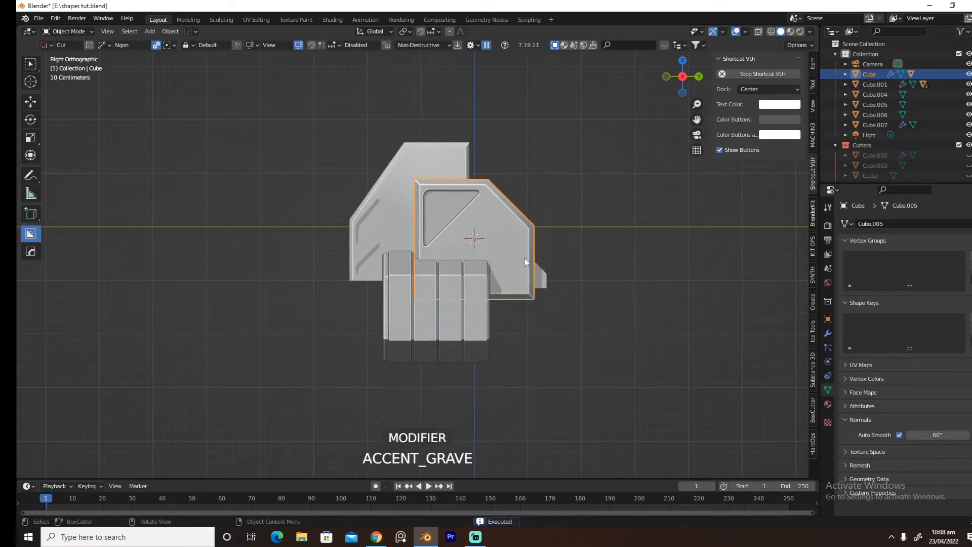
drag(523, 252, 521, 284)
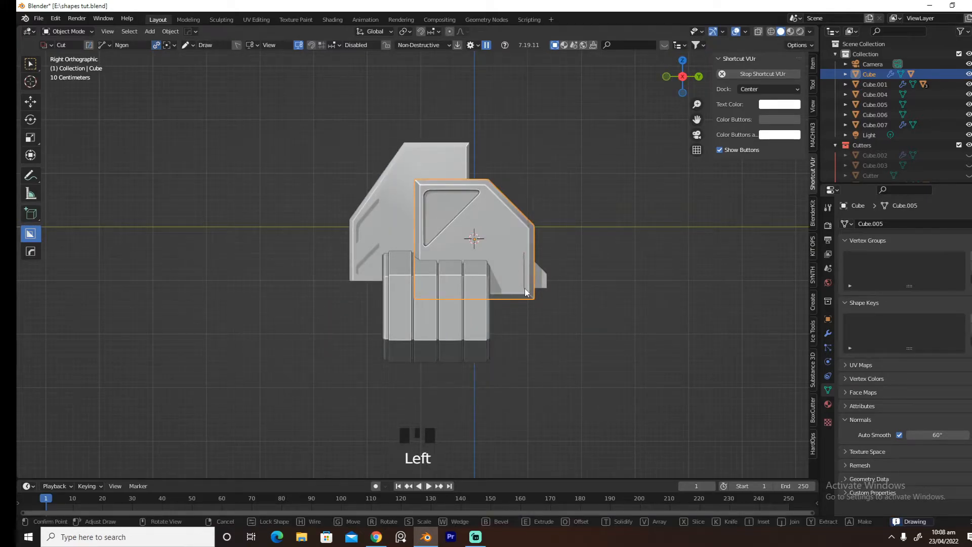
click(524, 292)
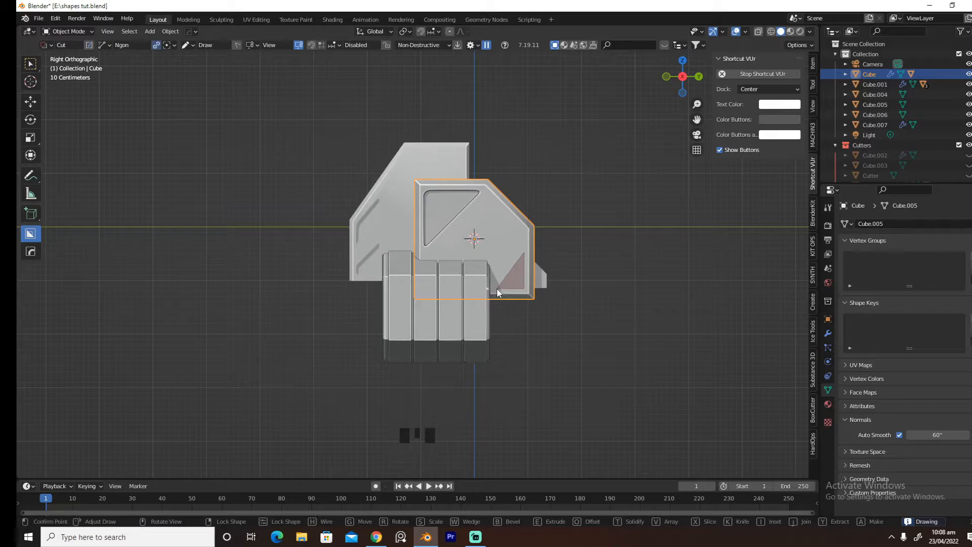
click(494, 289)
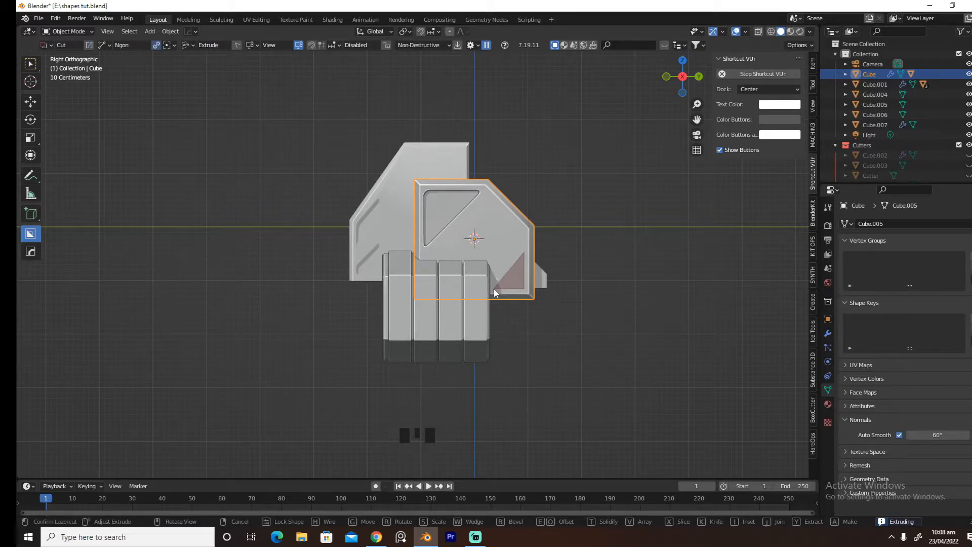
middle_drag(510, 289, 560, 294)
click(561, 294)
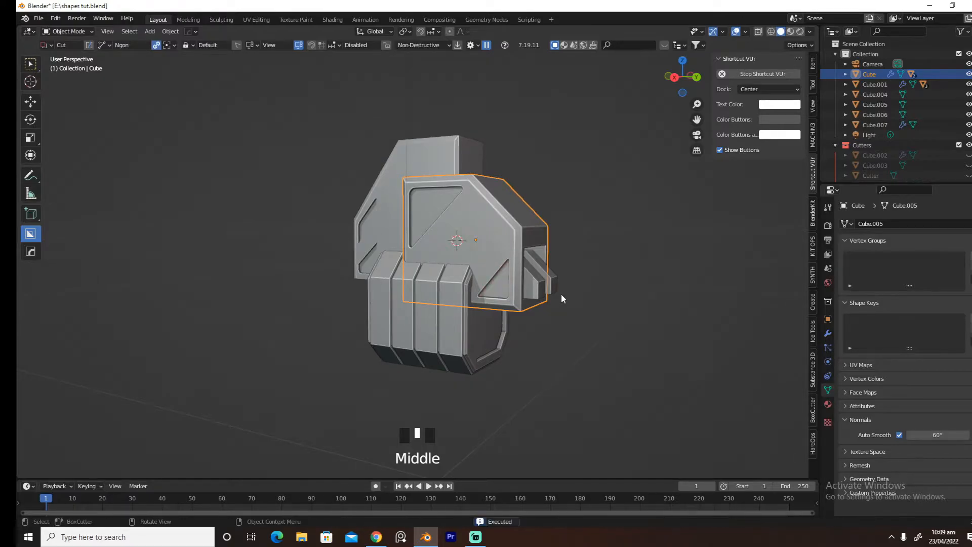
Apply the HardOps Csharp operation to the smaller block and save the file
key(q)
click(553, 286)
click(554, 285)
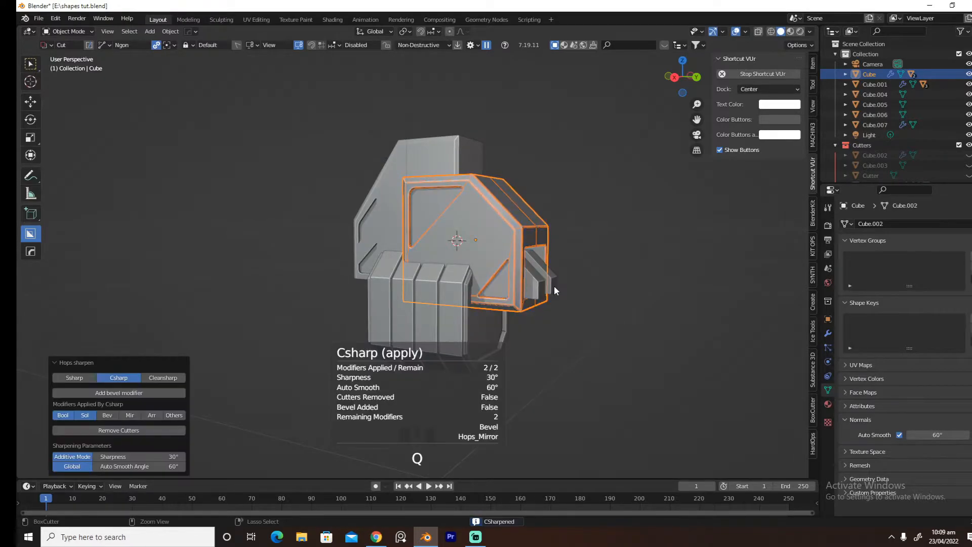
middle_drag(562, 290, 613, 289)
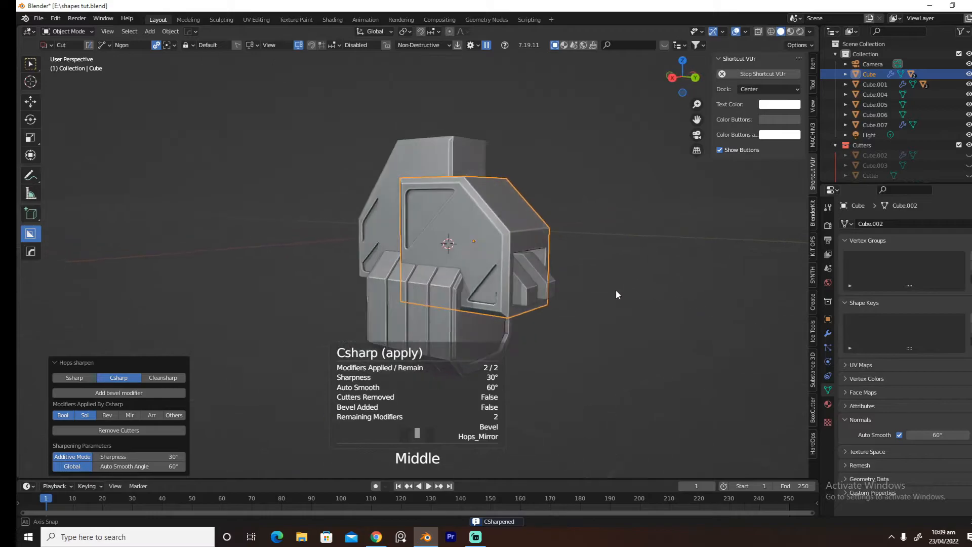
key(ctrl+s)
click(676, 290)
In right view, slice the smaller block's sloped upper corner into a separate piece with a BoxCutter Ngon slice and save the file
middle_drag(676, 289, 470, 288)
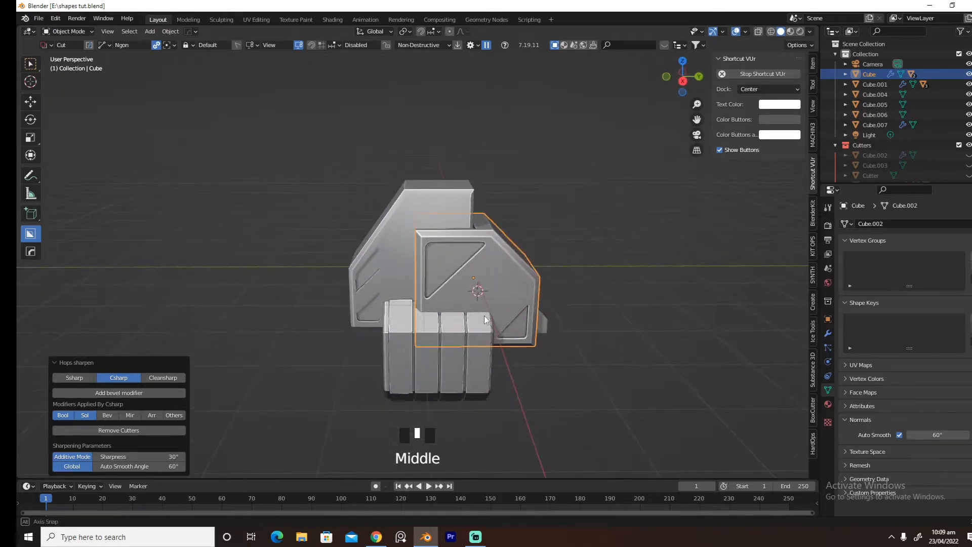
key(grave)
click(528, 290)
key(d)
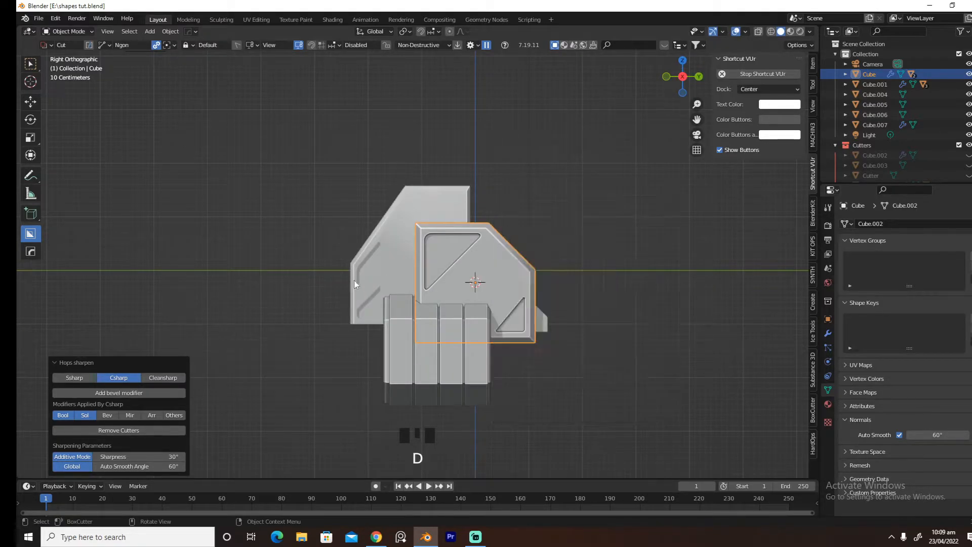
click(494, 226)
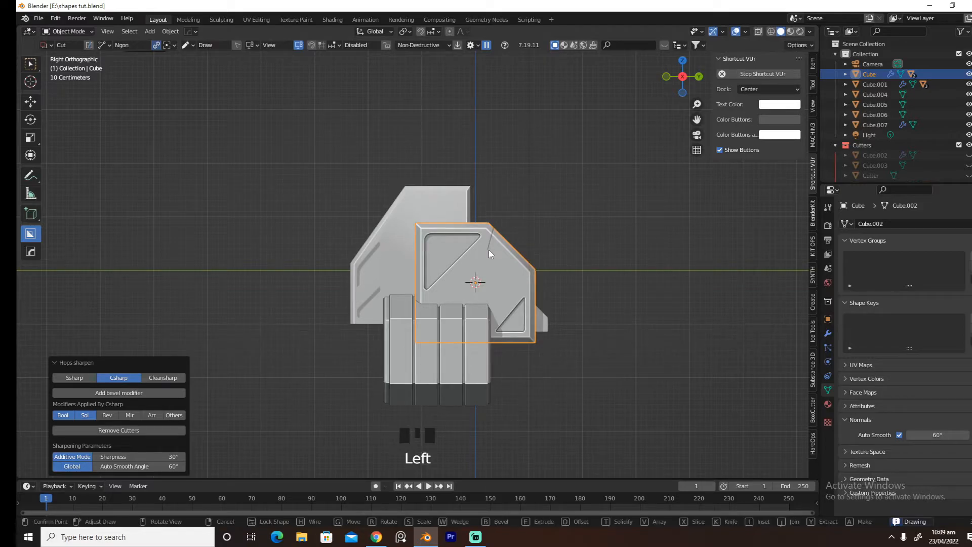
click(488, 250)
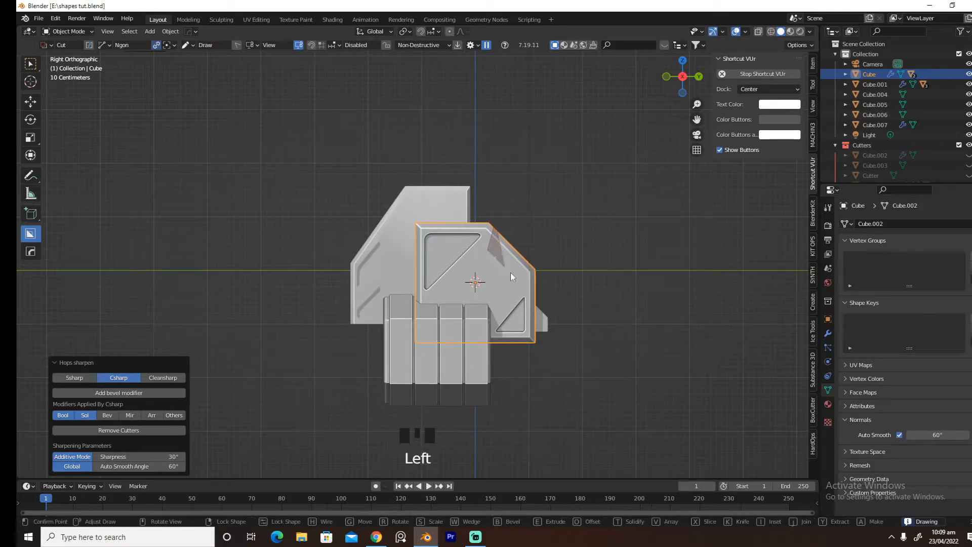
click(545, 269)
key(x)
key(space)
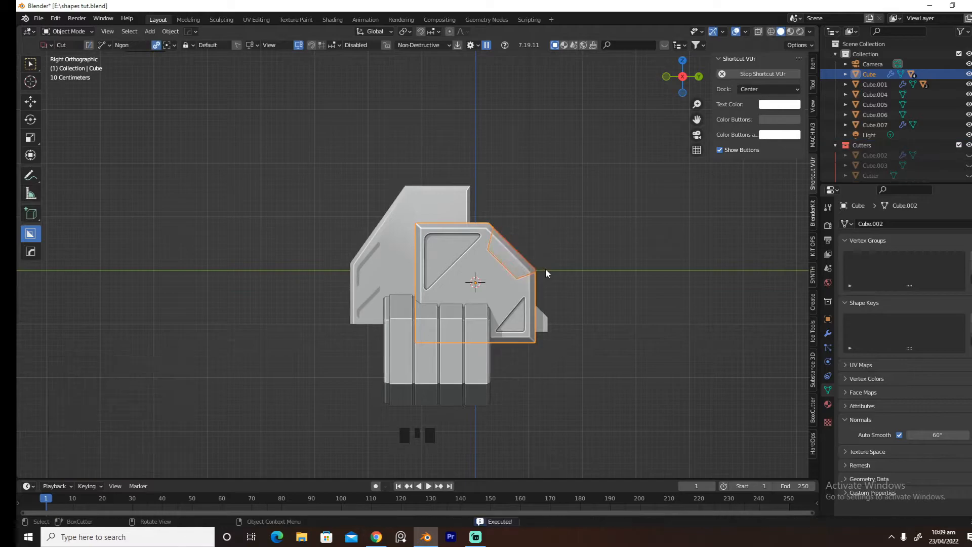
middle_drag(546, 268, 562, 284)
key(ctrl+s)
Apply the HardOps Csharp operation to the sliced corner piece of the smaller block
click(586, 283)
click(522, 268)
key(Tab)
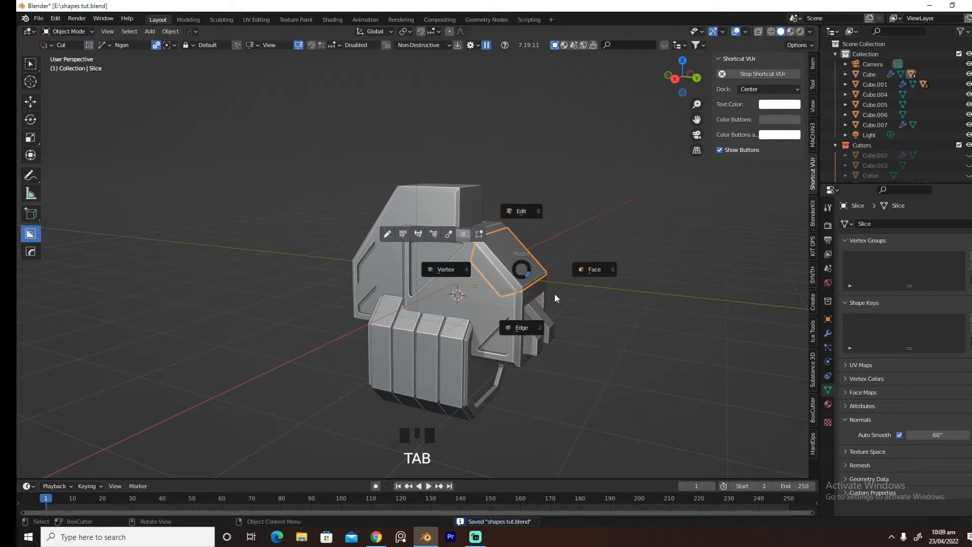
key(q)
click(567, 297)
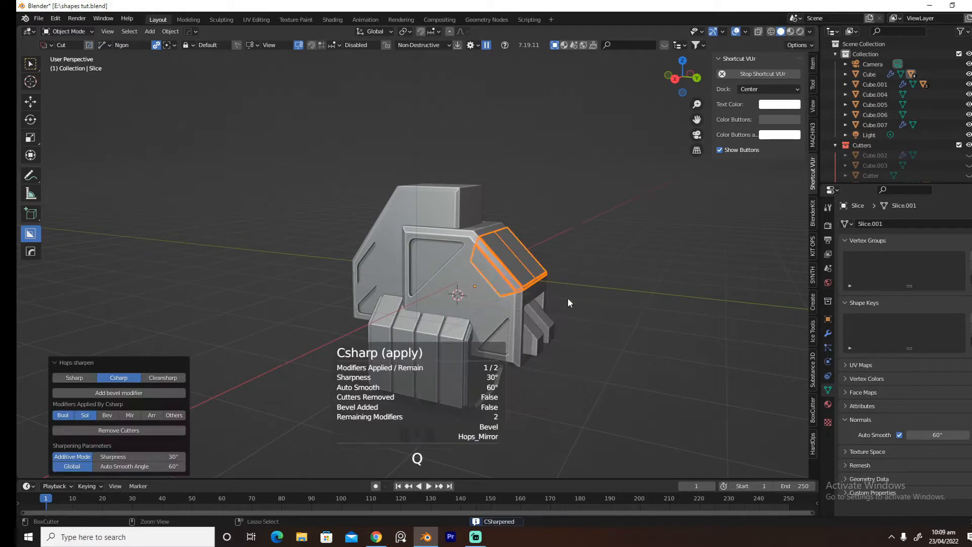
Extrude all faces of the smaller block's corner piece outward along their normals by about 0.053 m and save the file
key(Tab)
click(573, 278)
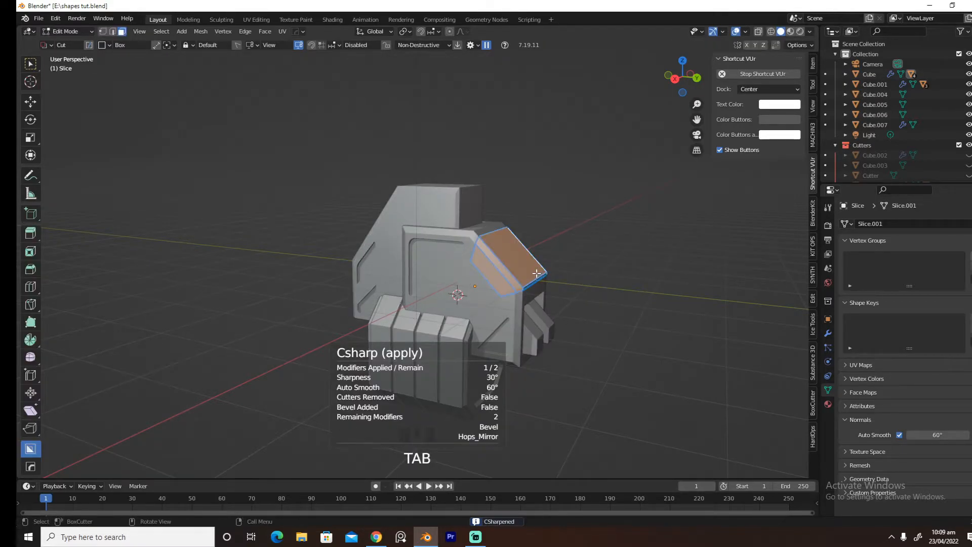
right_click(536, 274)
click(524, 326)
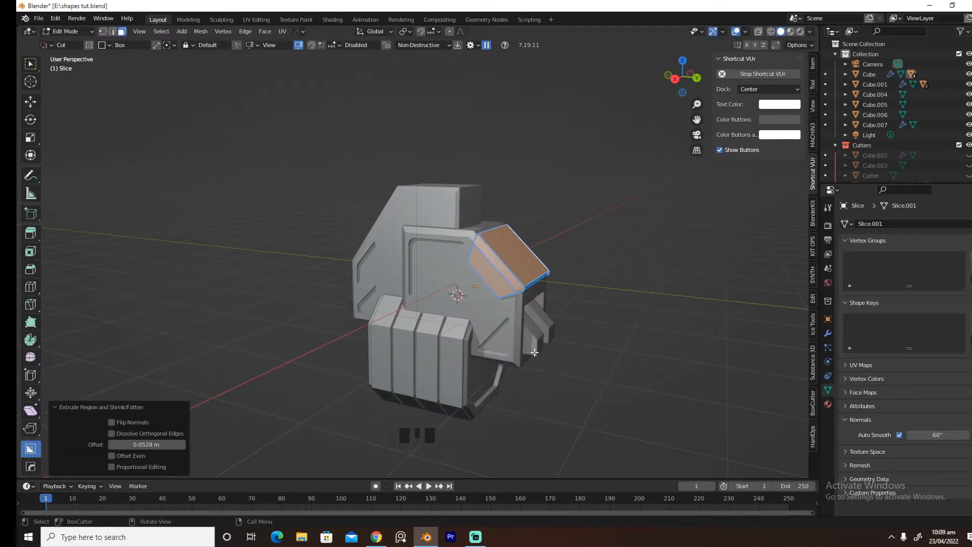
key(Tab)
click(617, 305)
middle_drag(617, 304, 644, 309)
key(ctrl+s)
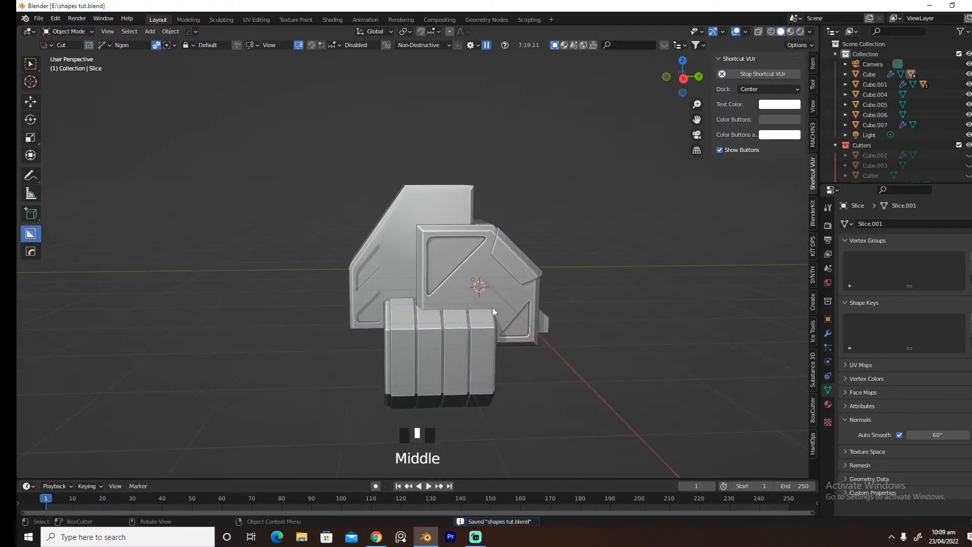
In right view, slice a diagonal band off the tall block's sloped upper outer corner with a BoxCutter Ngon slice
key(grave)
click(437, 209)
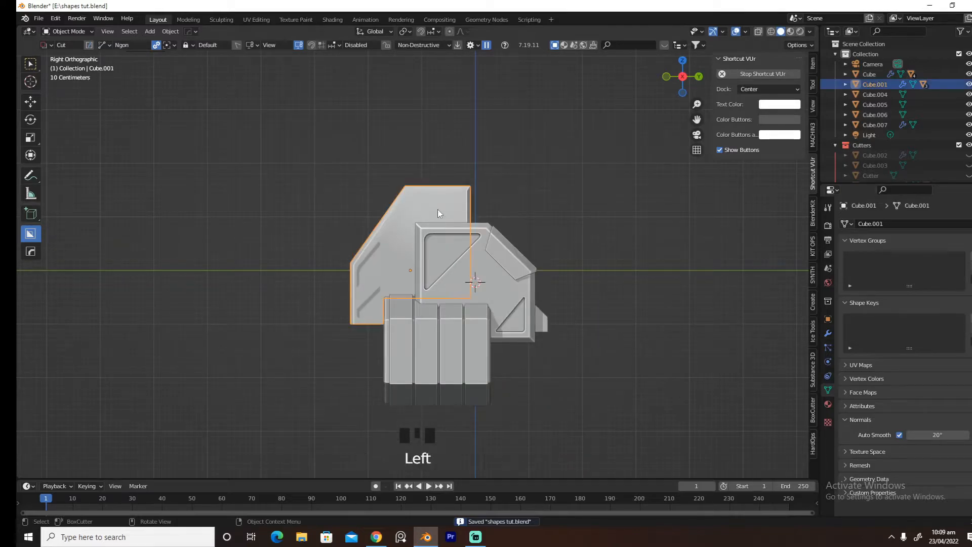
click(378, 221)
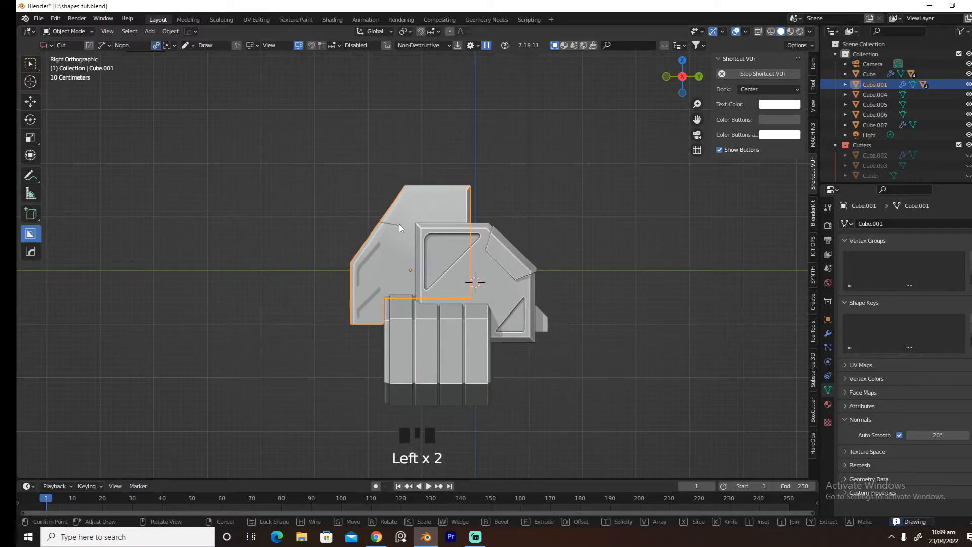
click(402, 225)
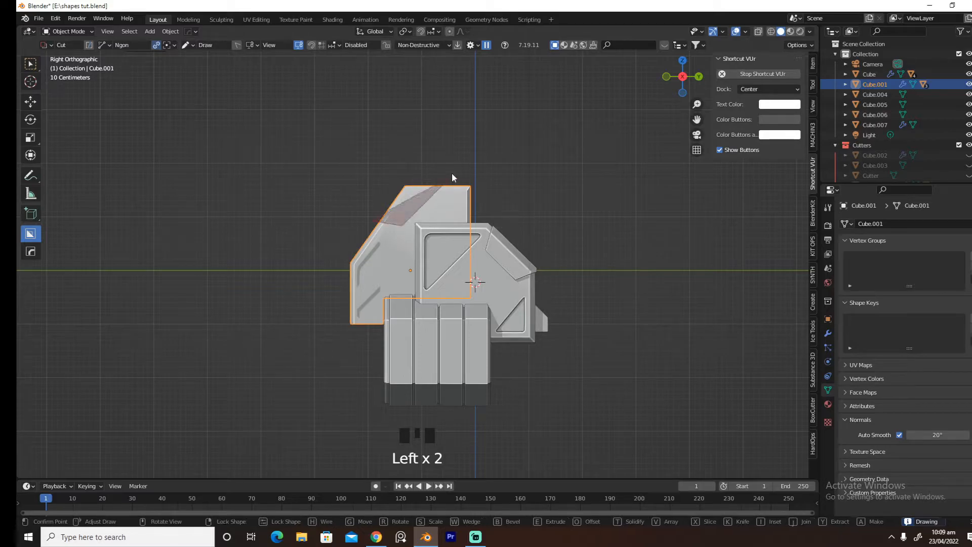
click(452, 173)
click(411, 144)
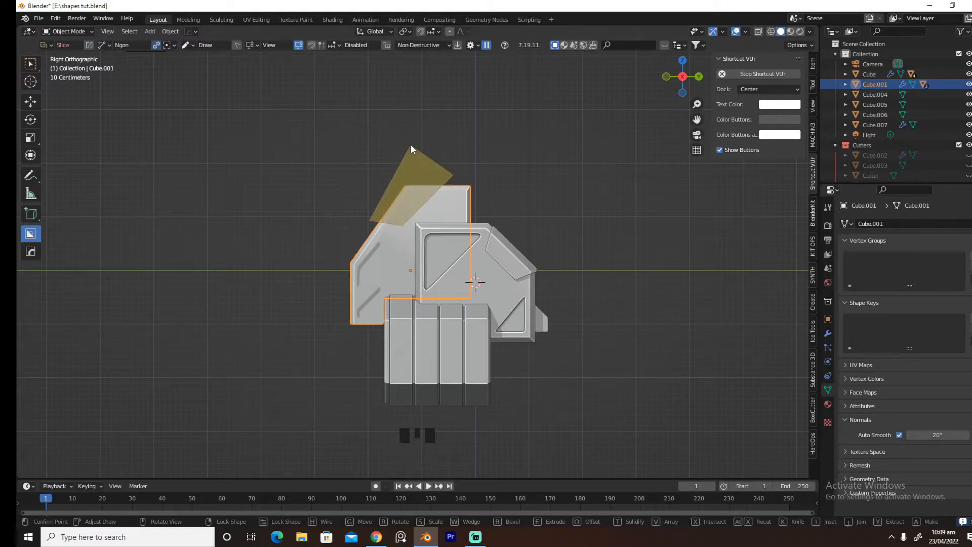
middle_drag(411, 145, 449, 225)
Apply the HardOps Csharp operation to the tall block's sliced corner piece and to the tall block itself
click(426, 213)
key(q)
click(472, 239)
click(472, 238)
click(410, 261)
key(q)
click(450, 290)
click(450, 290)
middle_drag(449, 291, 454, 273)
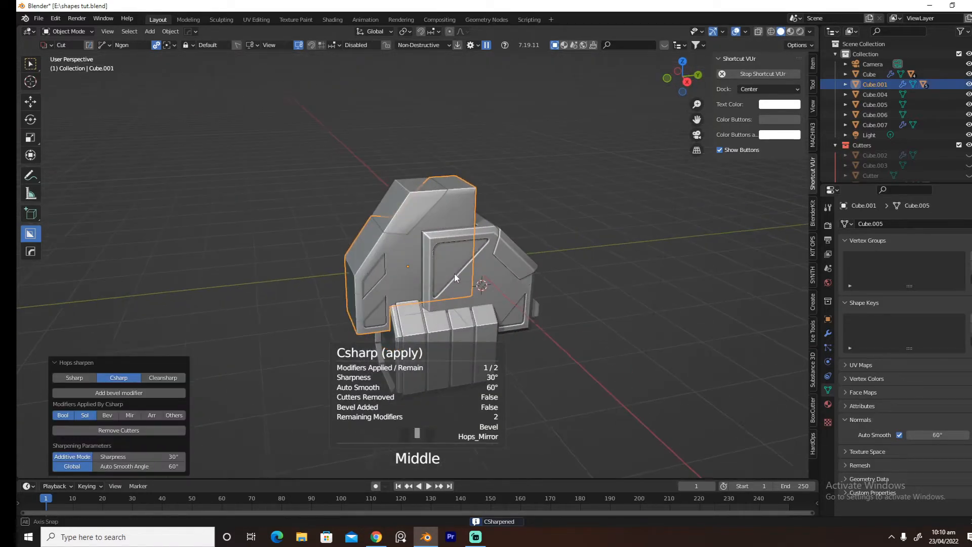
Set the tall block's Auto Smooth angle to 10°
click(416, 211)
middle_drag(517, 238, 460, 221)
click(460, 221)
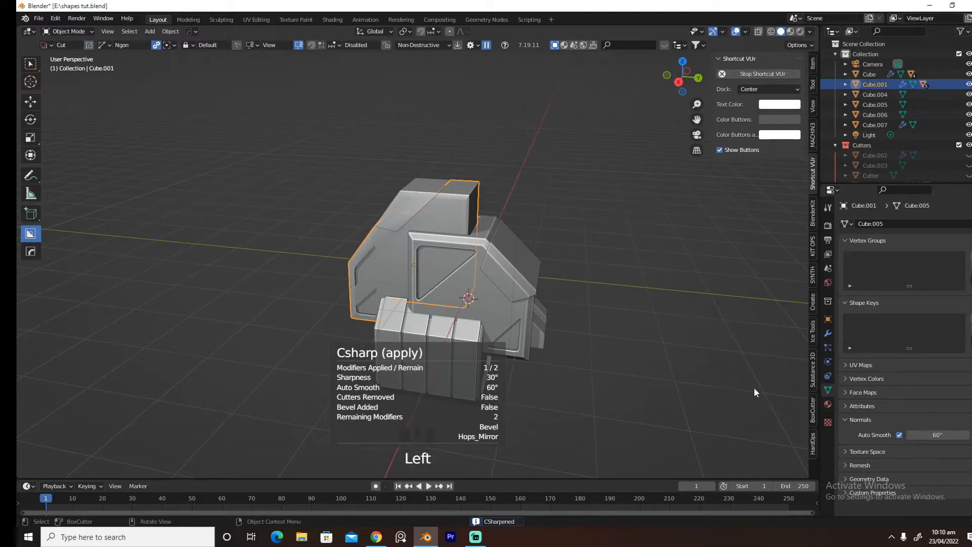
double_click(935, 434)
text(10)
key(Return)
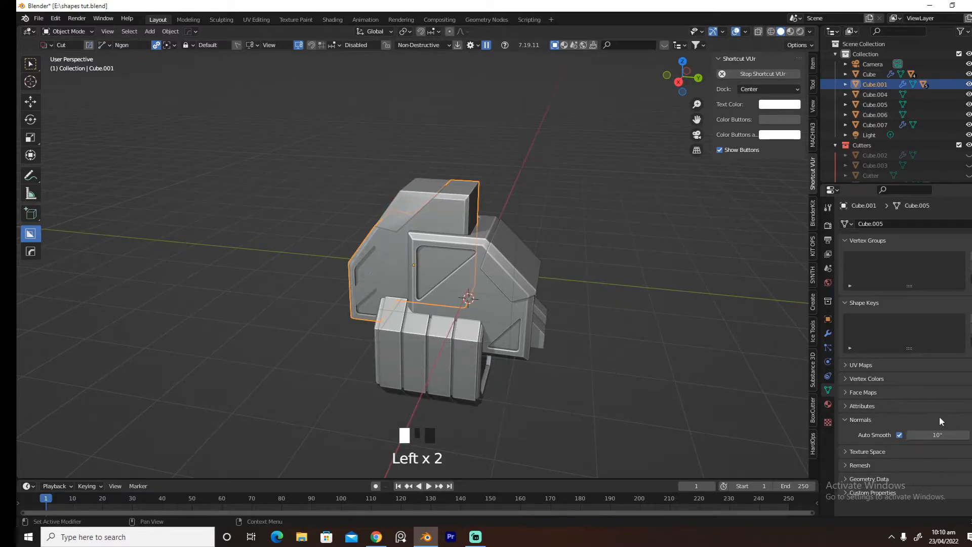
Set the Auto Smooth angle of the tall block's sliced corner piece to 10°
click(423, 196)
click(927, 435)
text(111)
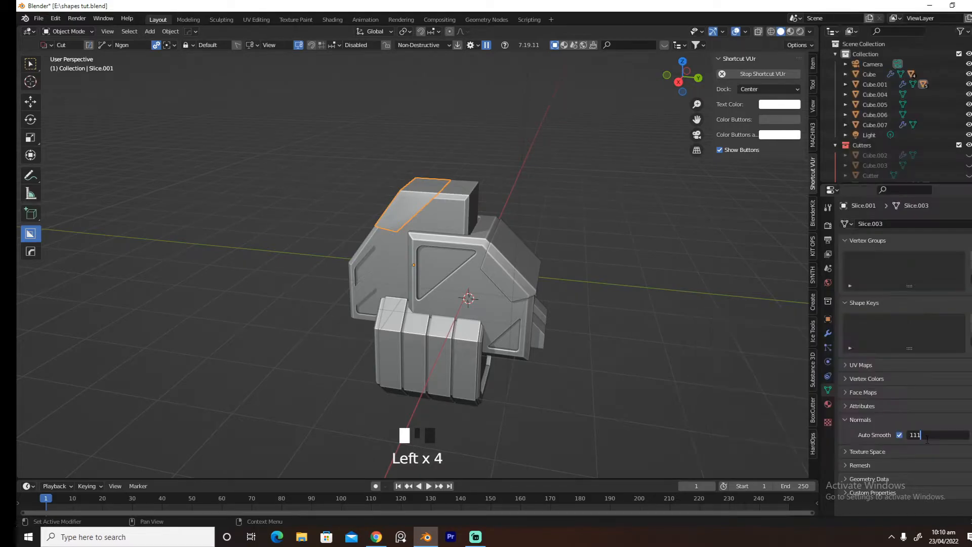
key(BackSpace)
key(BackSpace)
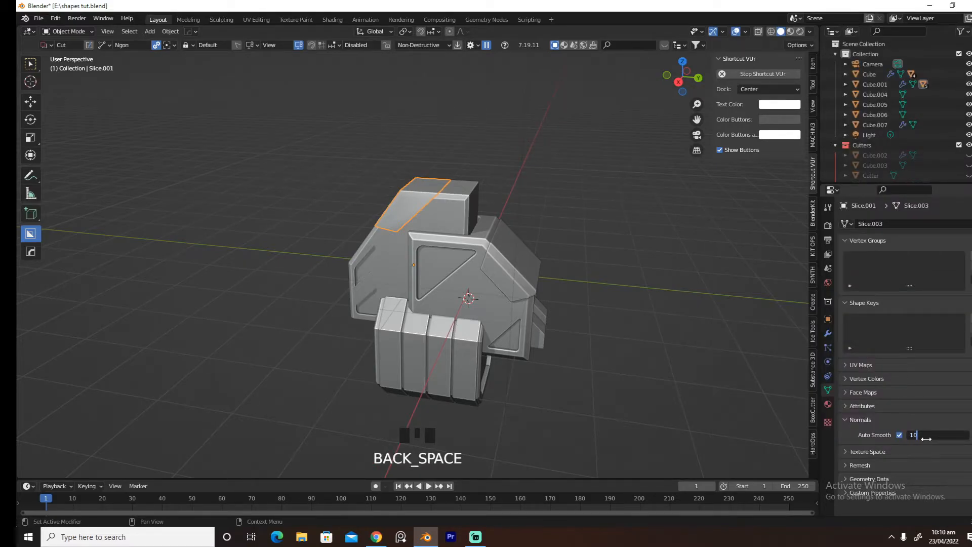
key(Return)
Extrude all faces of the tall block's corner piece outward along their normals by about 0.055 m and save the file
middle_drag(609, 303, 662, 302)
key(Tab)
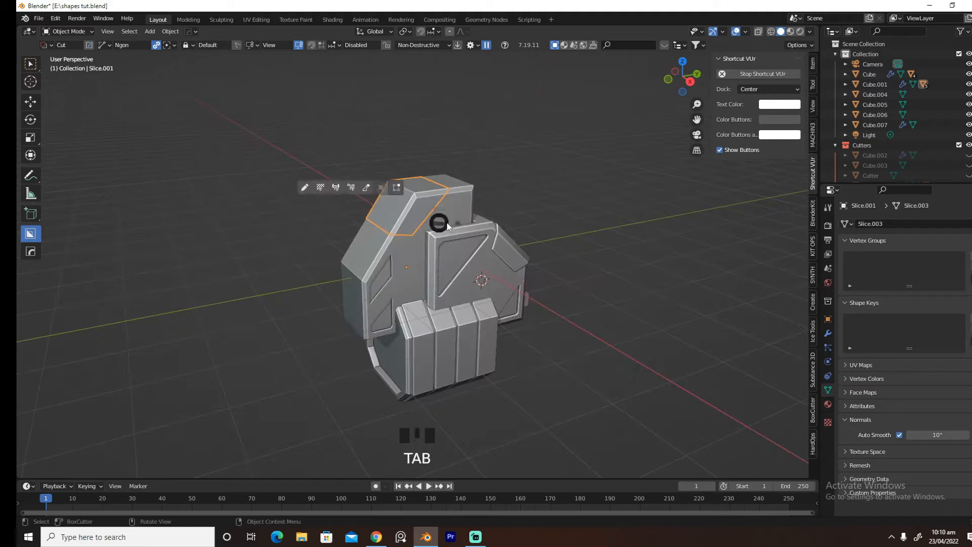
key(a)
key(Tab)
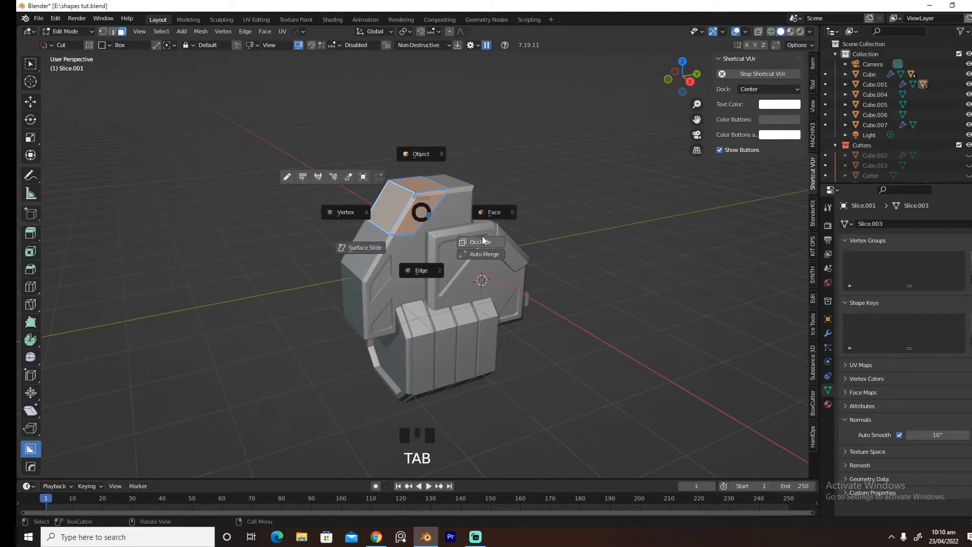
click(483, 218)
right_drag(443, 215, 447, 216)
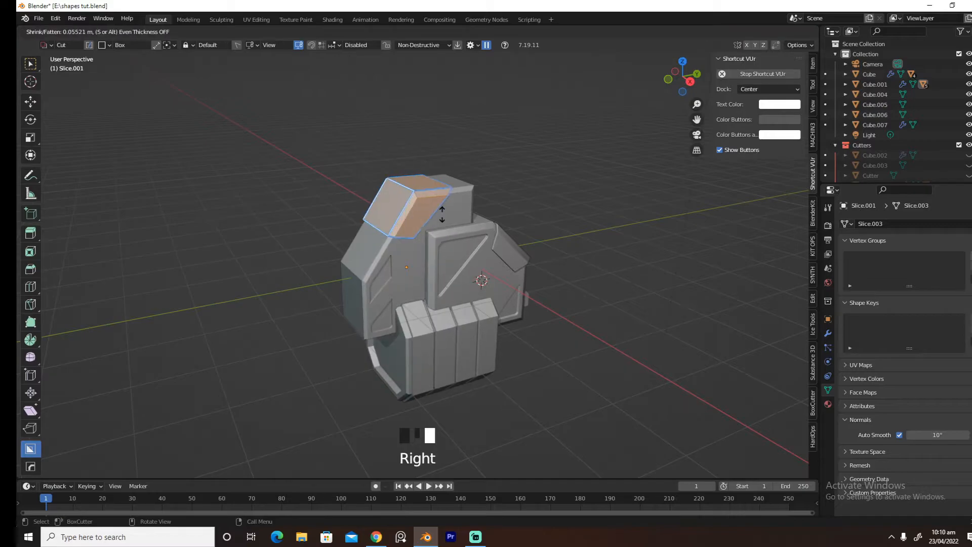
click(442, 215)
key(Tab)
click(499, 247)
middle_drag(608, 284, 560, 260)
click(567, 266)
key(ctrl+s)
Delete the two sloped inserts from the opening in the smaller block's end face
middle_drag(596, 313, 375, 304)
scroll(559, 304, down, 3)
shift+middle_drag(450, 354, 504, 332)
scroll(433, 334, up, 2)
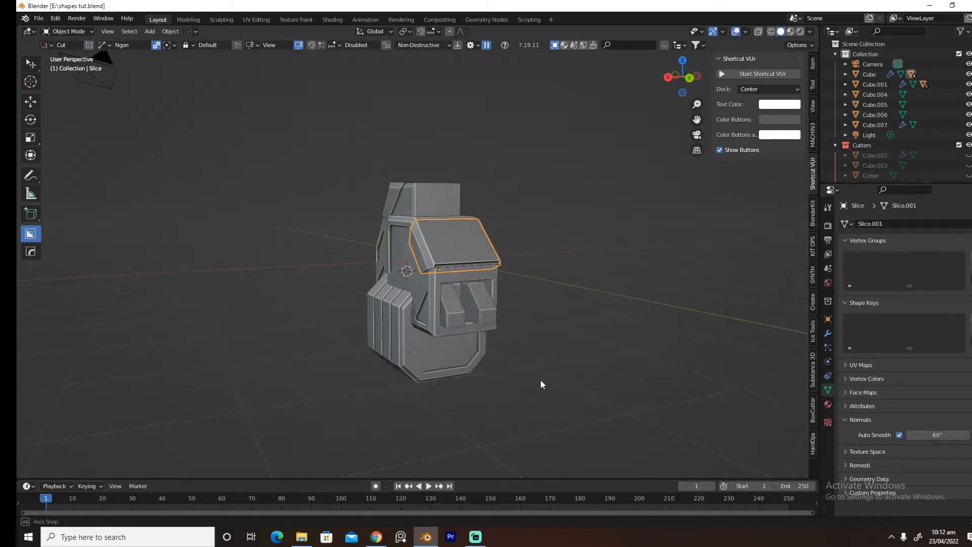
mouse_move(541, 381)
middle_down()
mouse_move(685, 380)
mouse_move(546, 380)
mouse_move(538, 366)
middle_up()
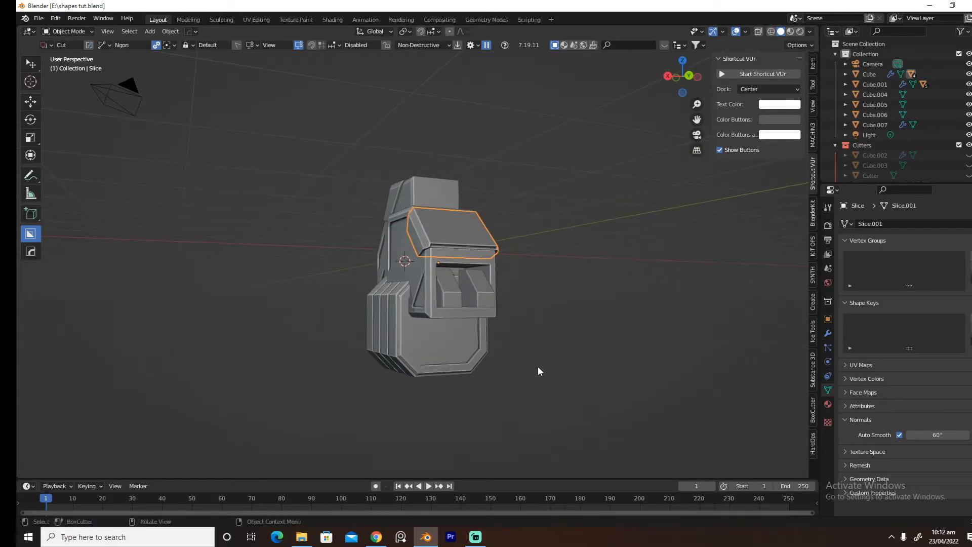
click(489, 301)
key(x)
click(455, 296)
Add a cylinder with 90 vertices and rotate it 90° about the global X axis
key(shift+a)
mouse_move(456, 296)
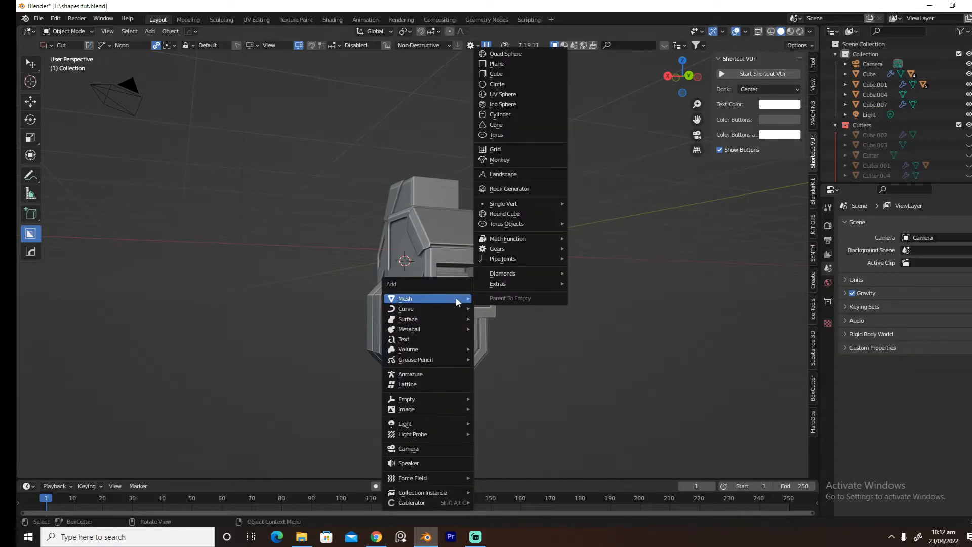
click(522, 113)
click(169, 348)
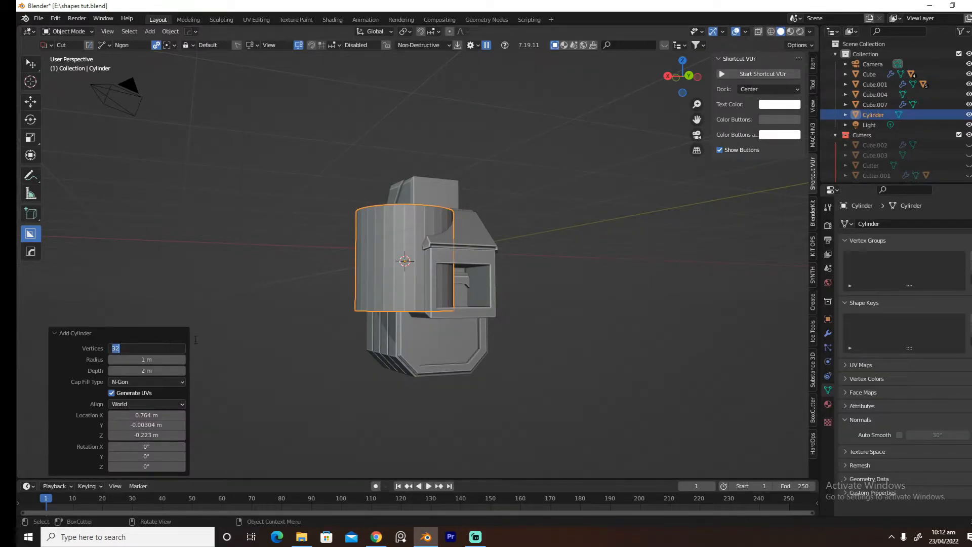
text(90)
key(Return)
text(r)
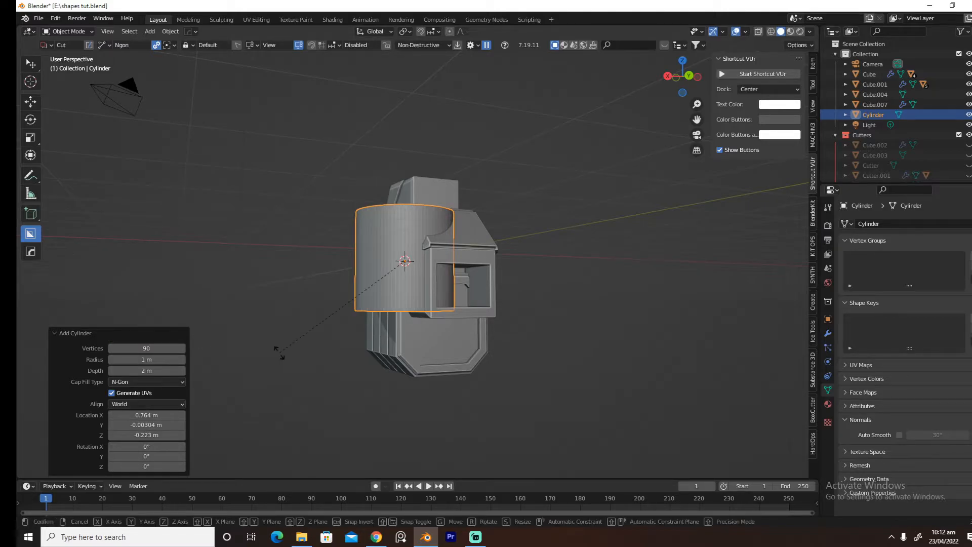
text(y)
text(90)
key(Return)
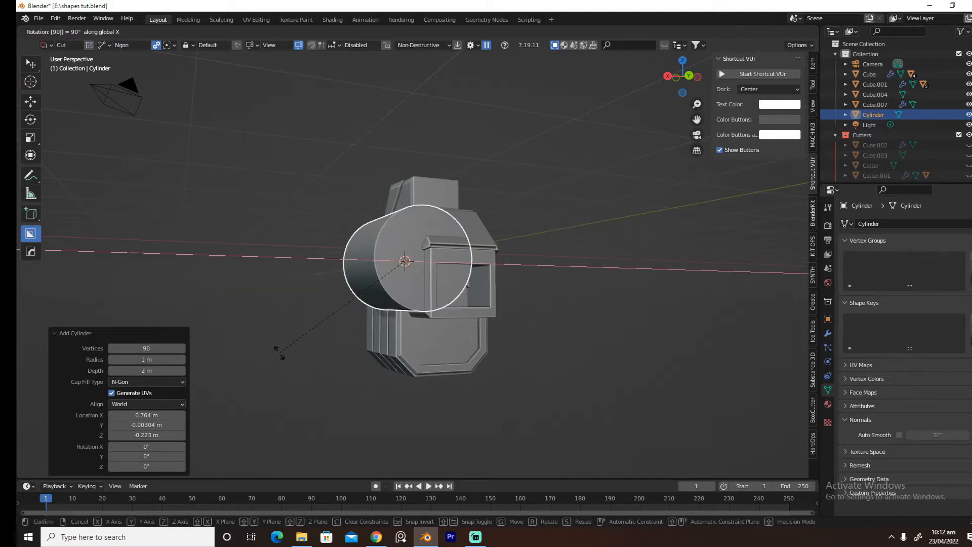
In back view, scale the cylinder to about 0.3 and move it about -0.42 m in X and -0.66 m in Z over the opening
key(grave)
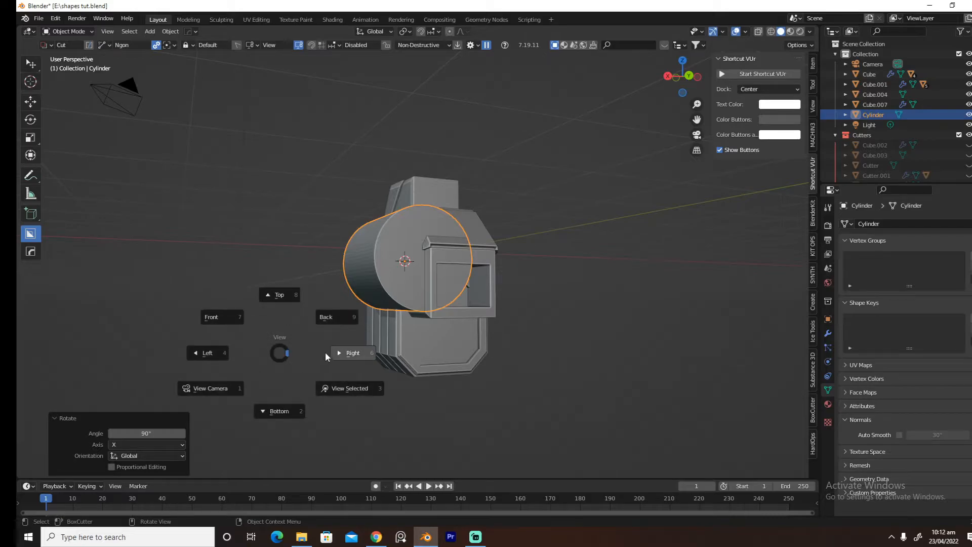
click(330, 321)
key(s)
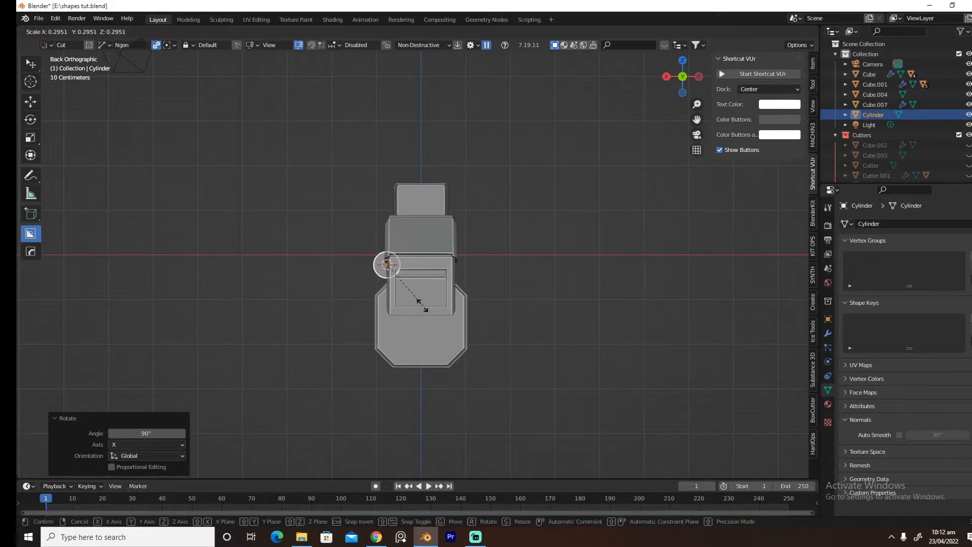
click(425, 308)
key(g)
click(440, 334)
Move the cylinder along the Y axis so that it protrudes from the smaller block's end opening
middle_drag(440, 334, 506, 343)
key(g)
key(x)
key(y)
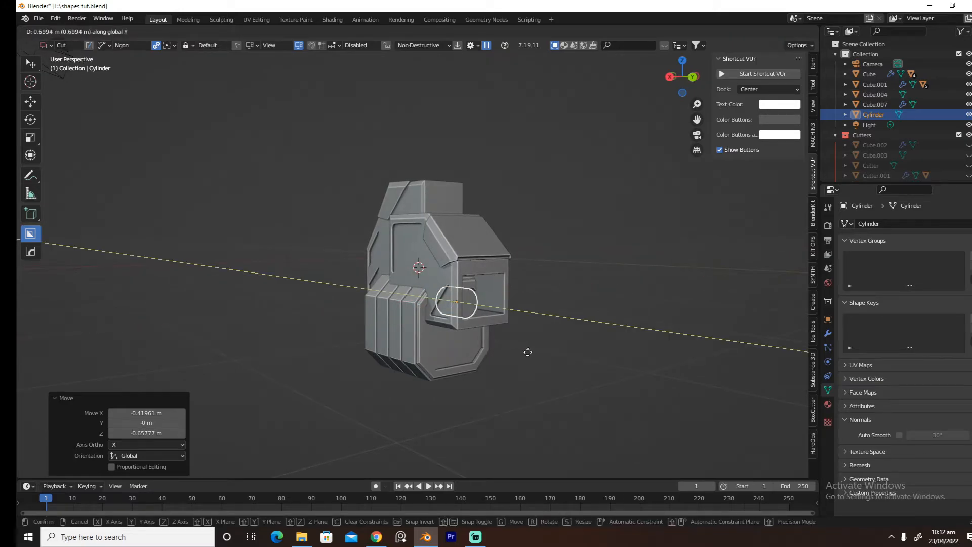
click(538, 360)
Mirror the cylinder along X across the smaller block's sloped corner piece with the HardOps mirror gizmo
middle_drag(538, 360, 500, 360)
click(431, 263)
key(alt+x)
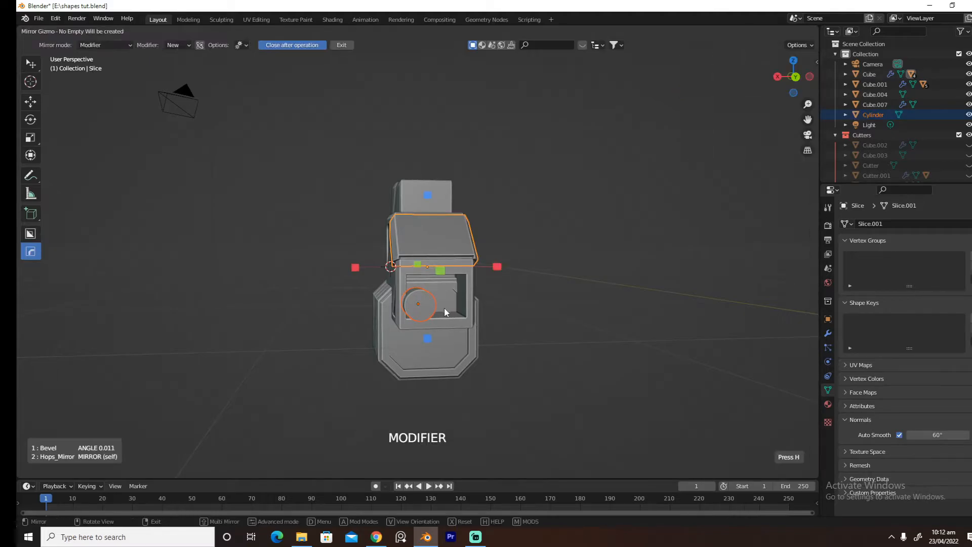
click(359, 272)
middle_drag(358, 271, 421, 327)
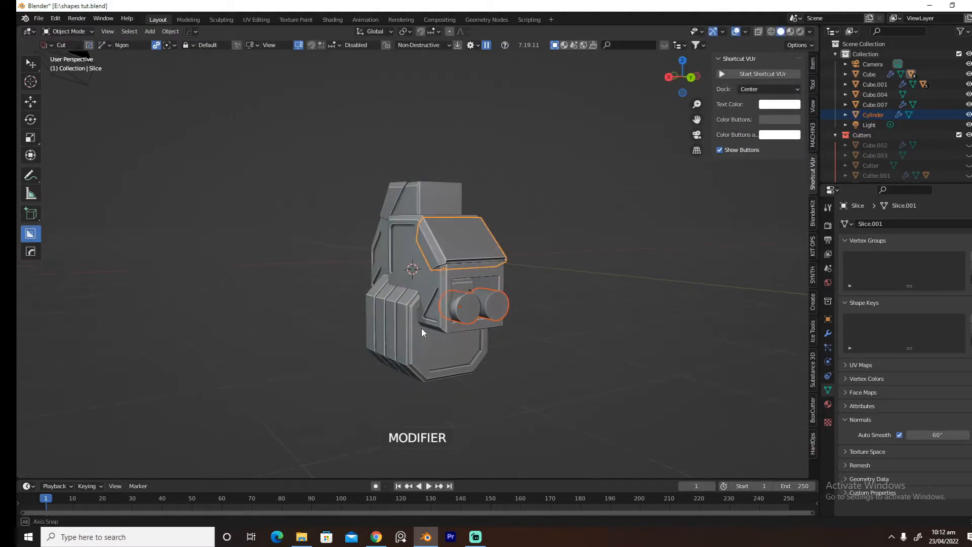
In back view, scale the mirrored cylinder to about 0.66 and move it about -0.05 m in X and Z within the opening
click(465, 317)
middle_drag(482, 327, 511, 318)
key(s)
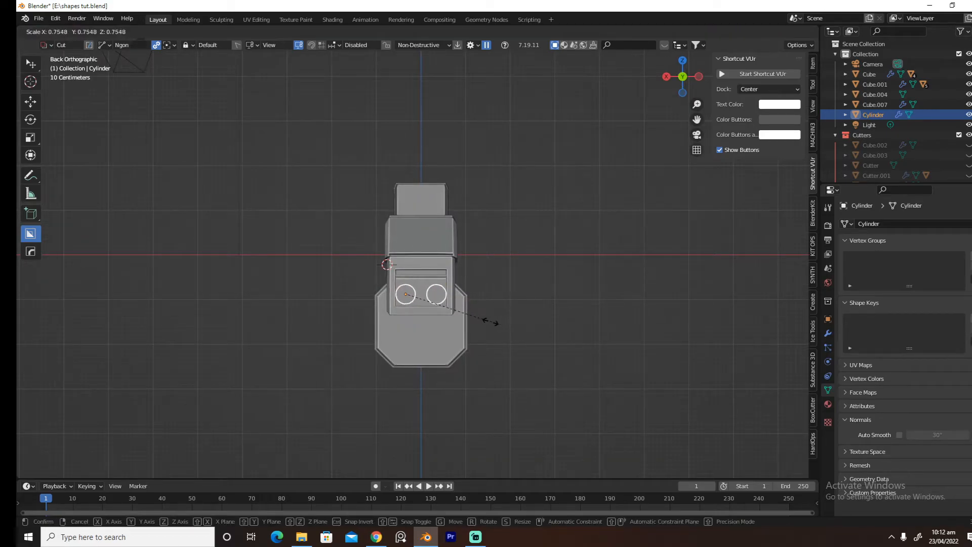
click(483, 324)
key(g)
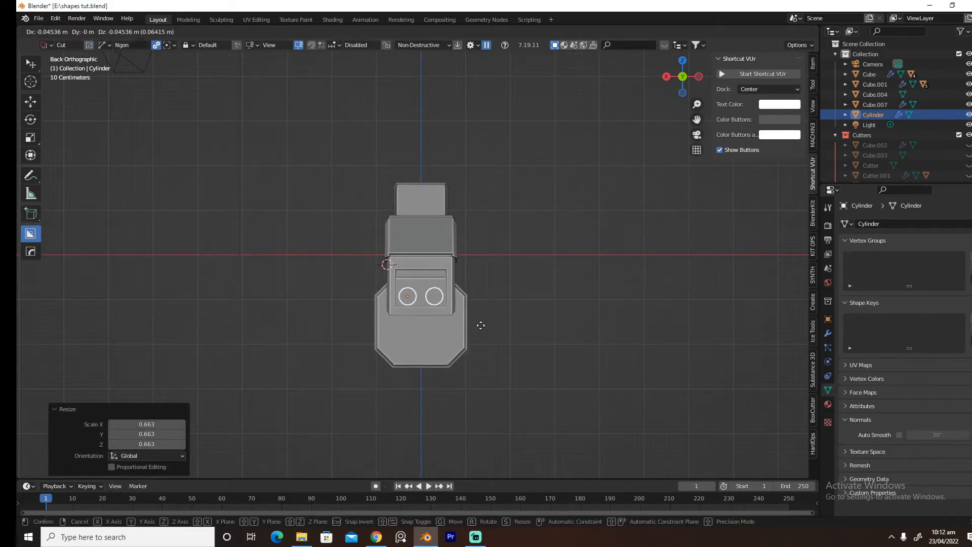
click(480, 326)
Bevel the rim of the cylinder's outer end face by about 0.2 m with one segment
middle_drag(480, 326, 536, 346)
key(Tab)
click(538, 335)
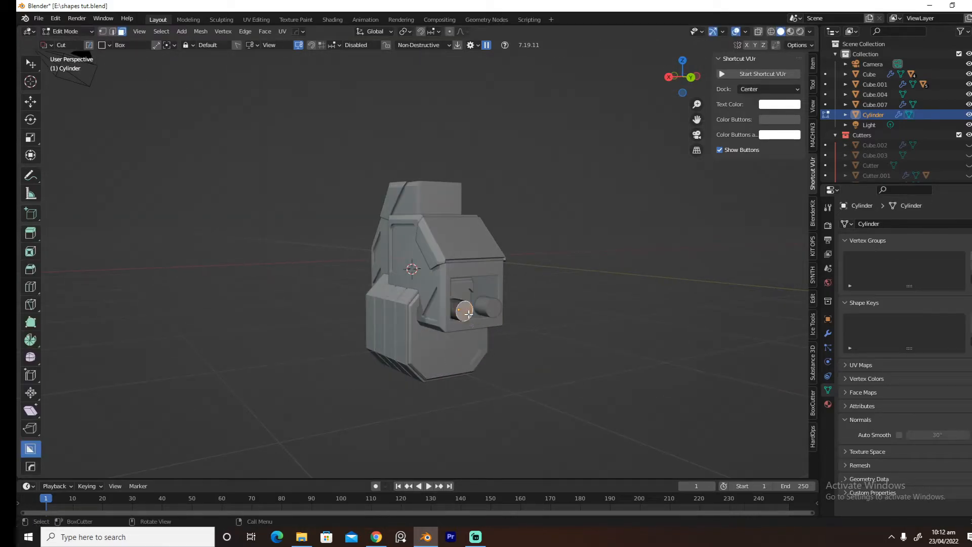
key(ctrl+b)
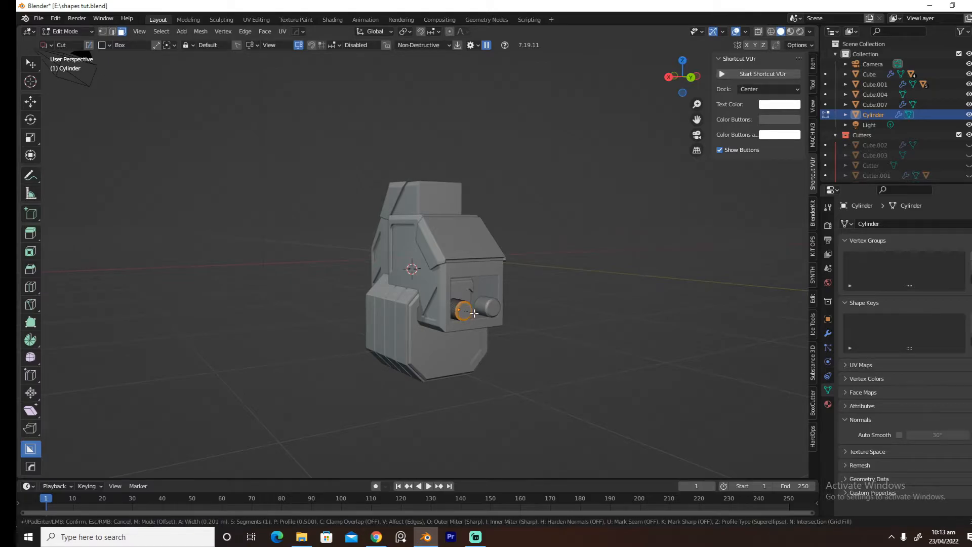
click(474, 312)
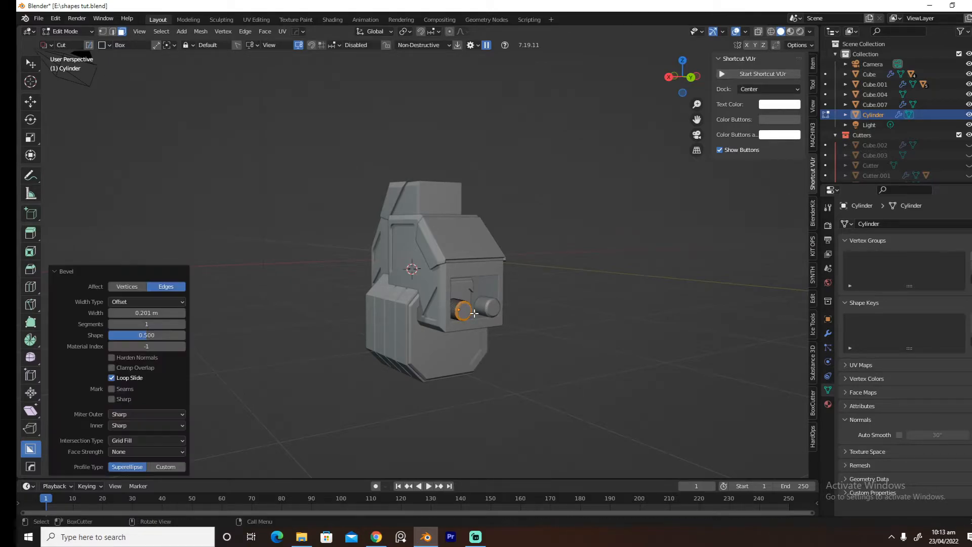
Inset the cylinder's outer end face by about 0.155 m and extrude it about 0.049 m inward
middle_drag(471, 321, 394, 329)
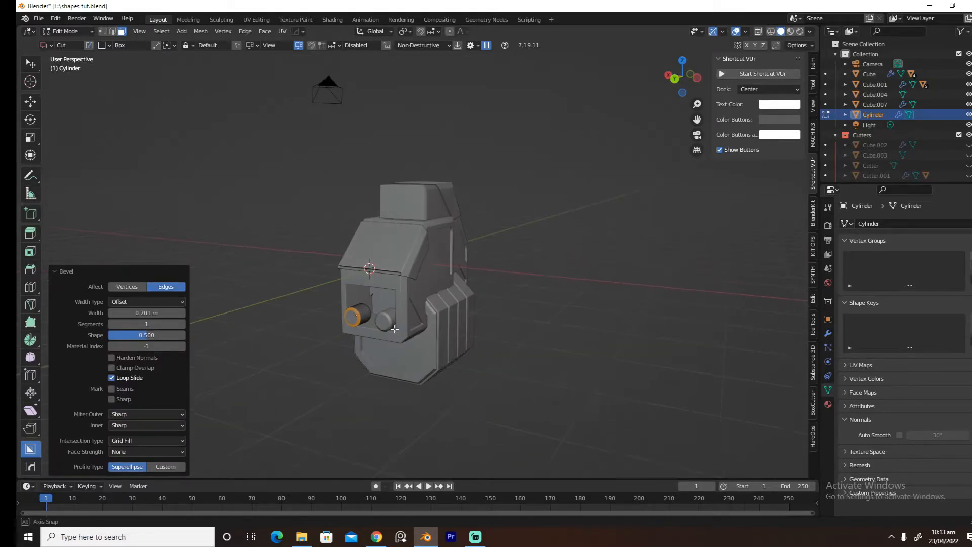
click(351, 319)
key(i)
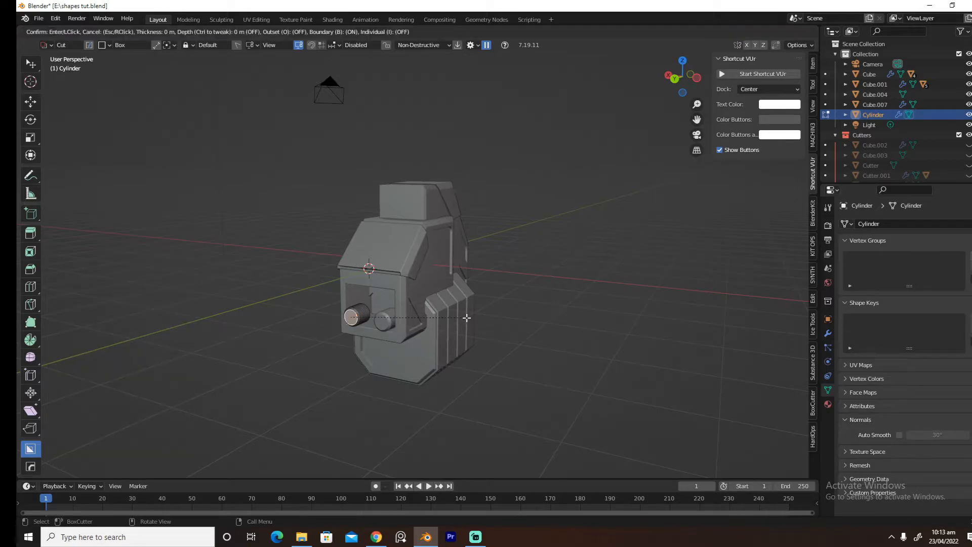
click(467, 318)
key(e)
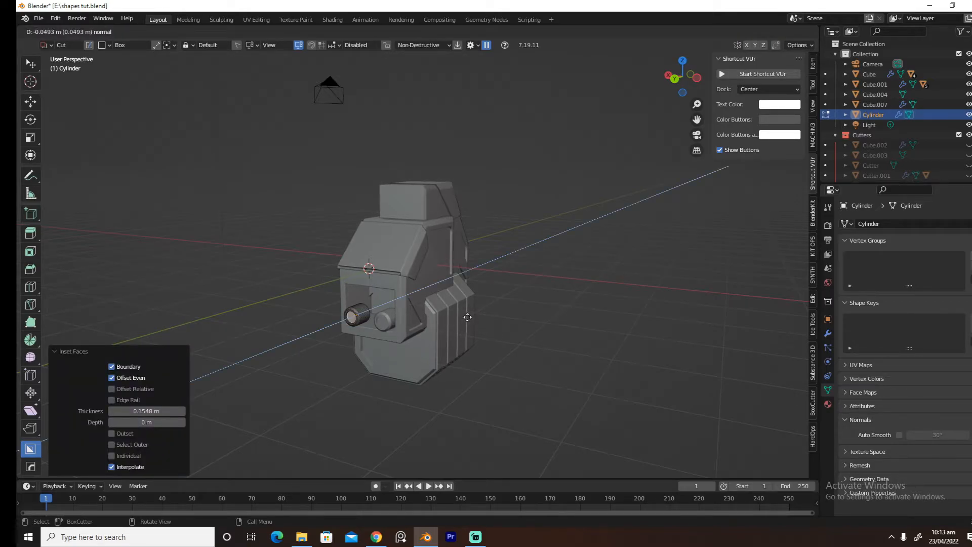
click(467, 317)
key(Tab)
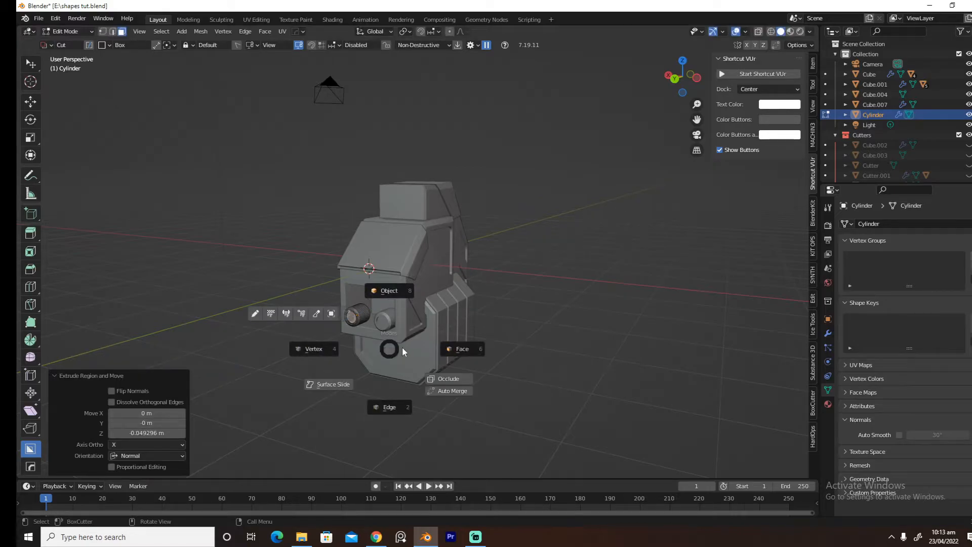
click(399, 351)
Extrude the cylinder's rear end face about 0.756 m along its normal into the block
middle_drag(399, 351, 475, 286)
key(KP_Divide)
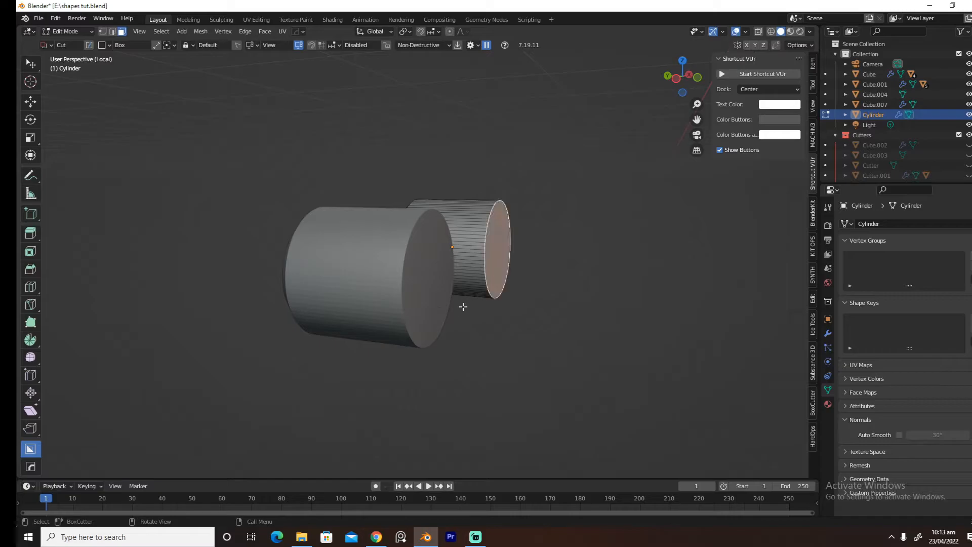
key(KP_Divide)
middle_drag(477, 315, 505, 326)
key(g)
key(z)
key(z)
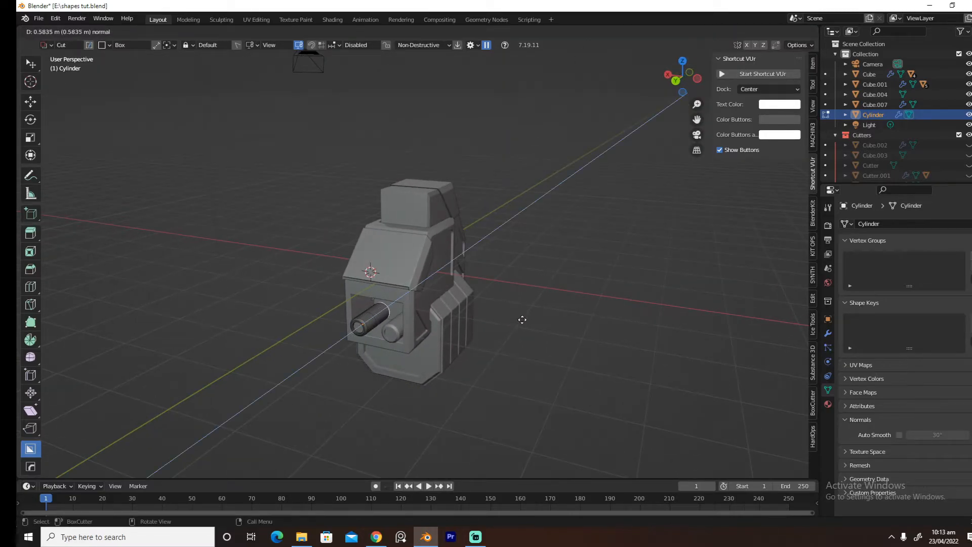
click(525, 318)
In Object Mode, move the cylinder pair about 0.16 m outward along the Y axis
middle_drag(512, 326, 550, 332)
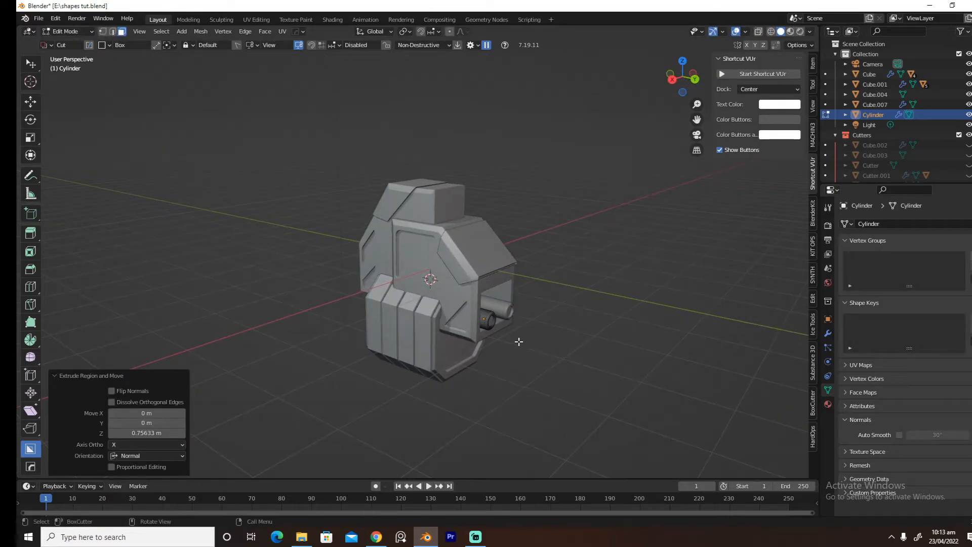
key(Tab)
click(522, 324)
middle_drag(523, 322, 540, 329)
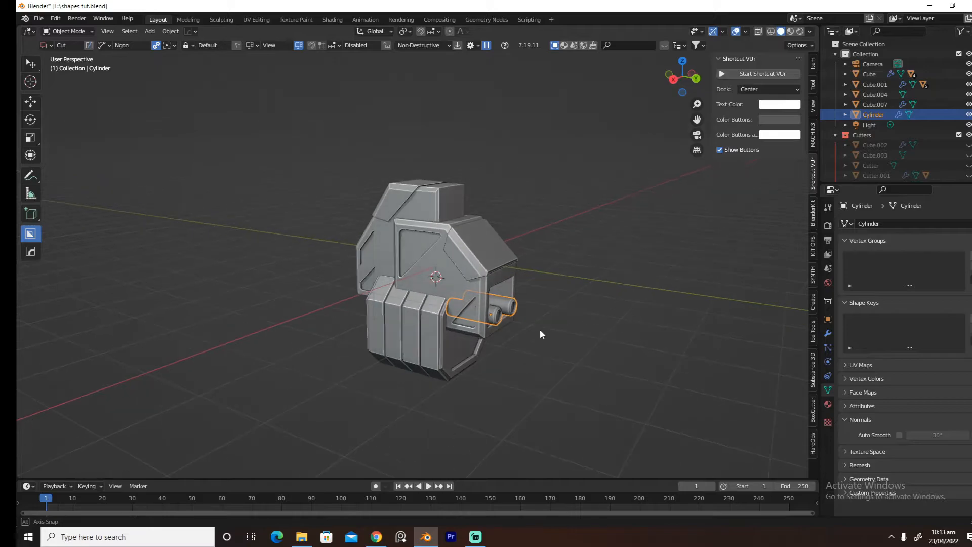
key(g)
key(y)
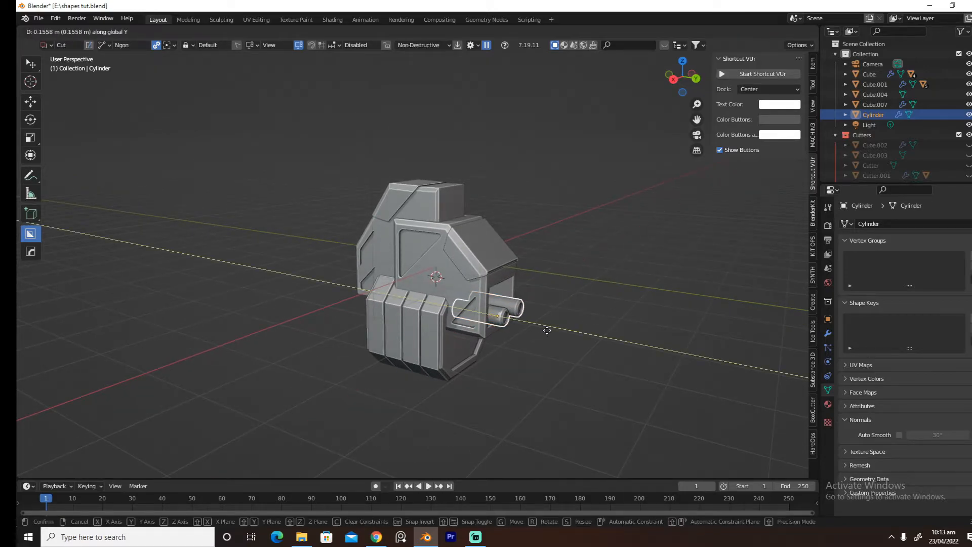
click(549, 331)
middle_drag(549, 332, 543, 346)
Add two loop cuts around the cylinder's side and bevel them about 0.2 m wide into face bands
key(Tab)
click(593, 343)
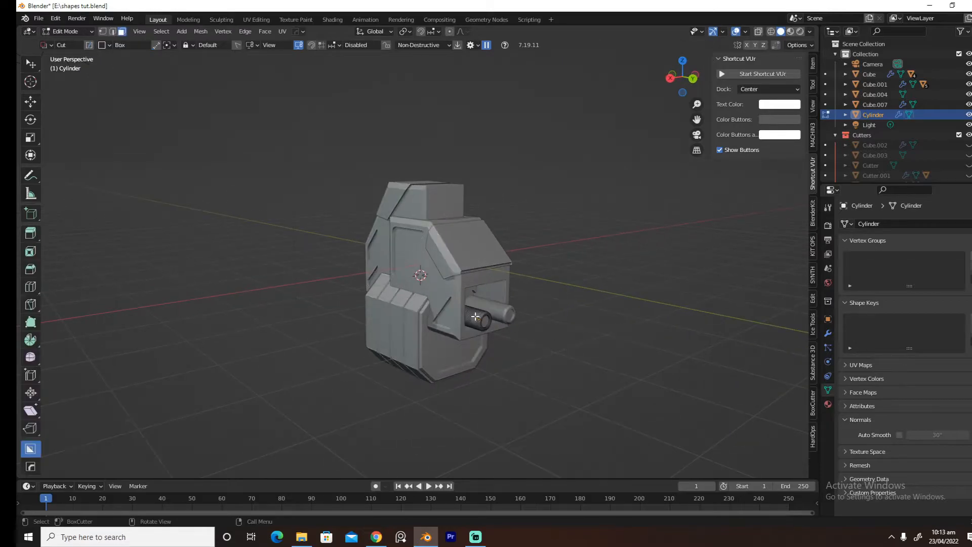
key(ctrl+r)
scroll(476, 315, up, 1)
click(476, 314)
right_click(475, 315)
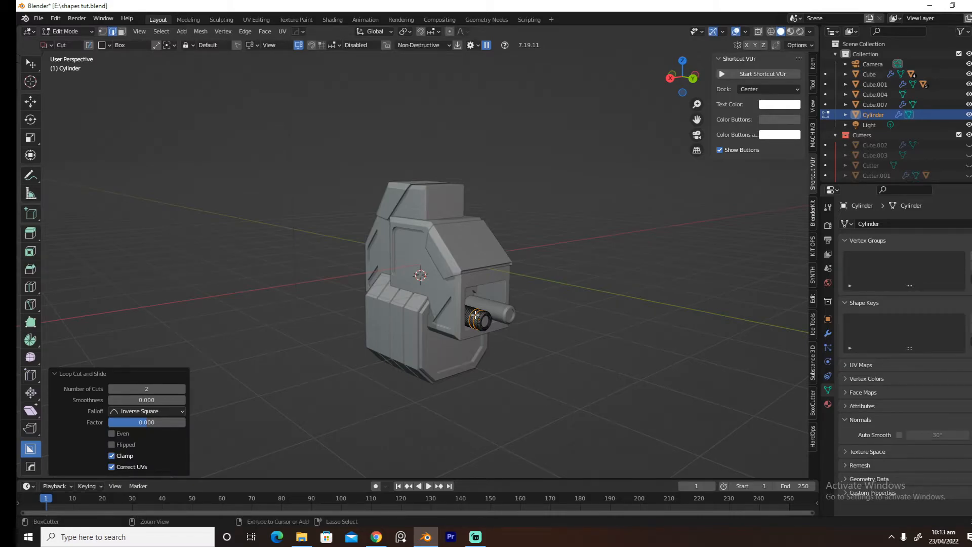
key(ctrl+b)
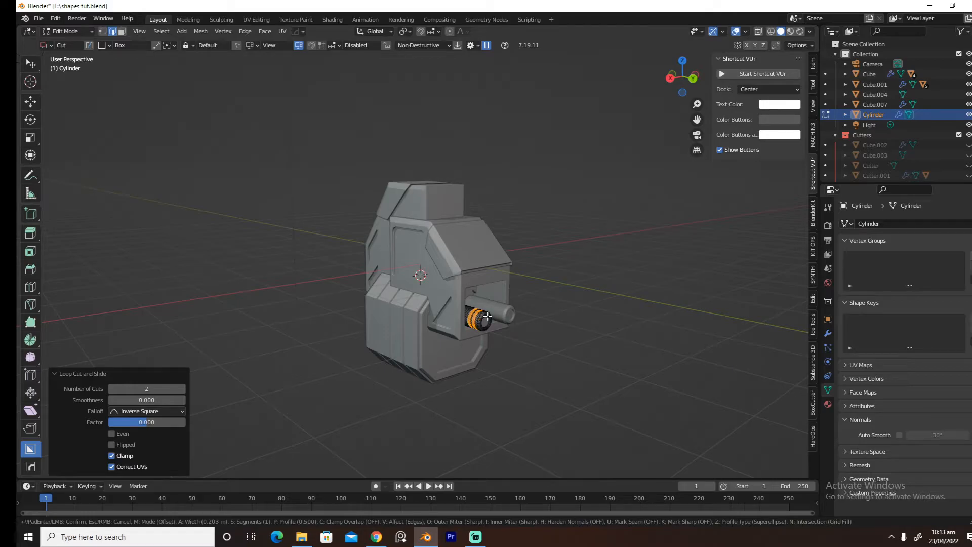
click(487, 316)
Apply the HardOps EM_Macro face panel to the bands as an Entrench with a depth of about -0.045, then return to Object Mode
key(q)
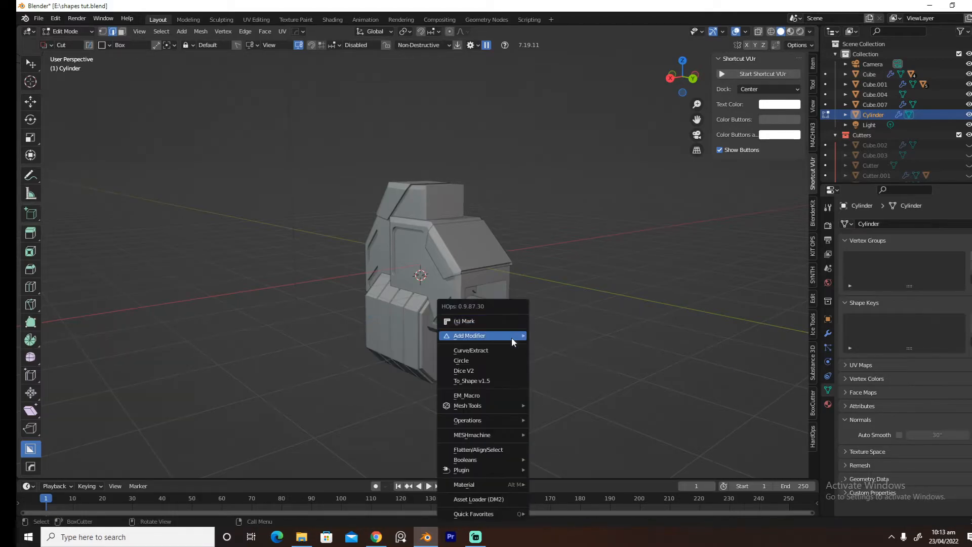
mouse_move(492, 420)
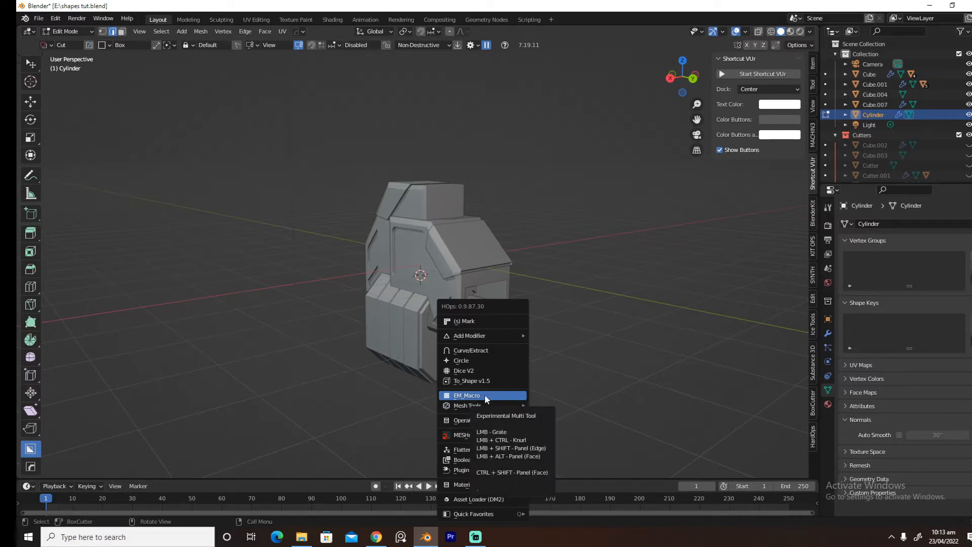
ctrl+shift+click(484, 393)
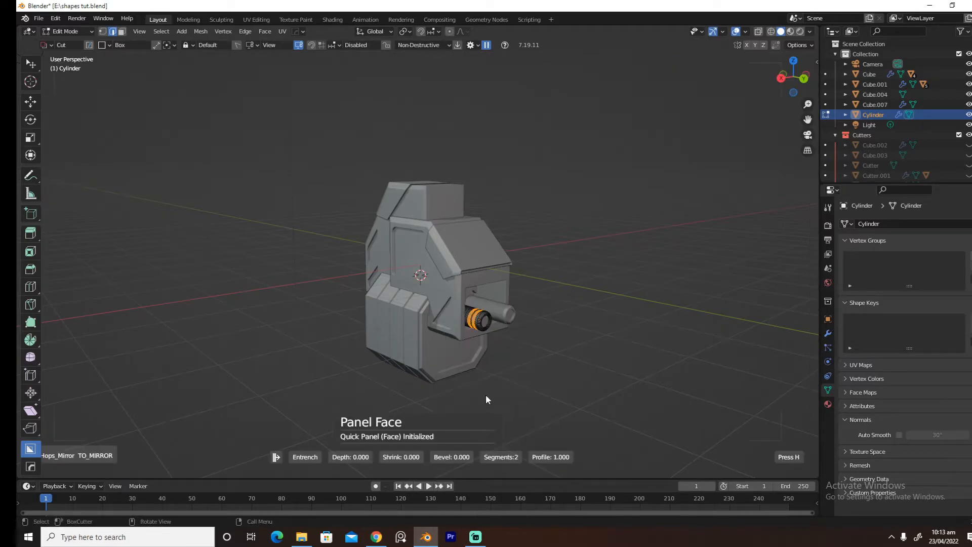
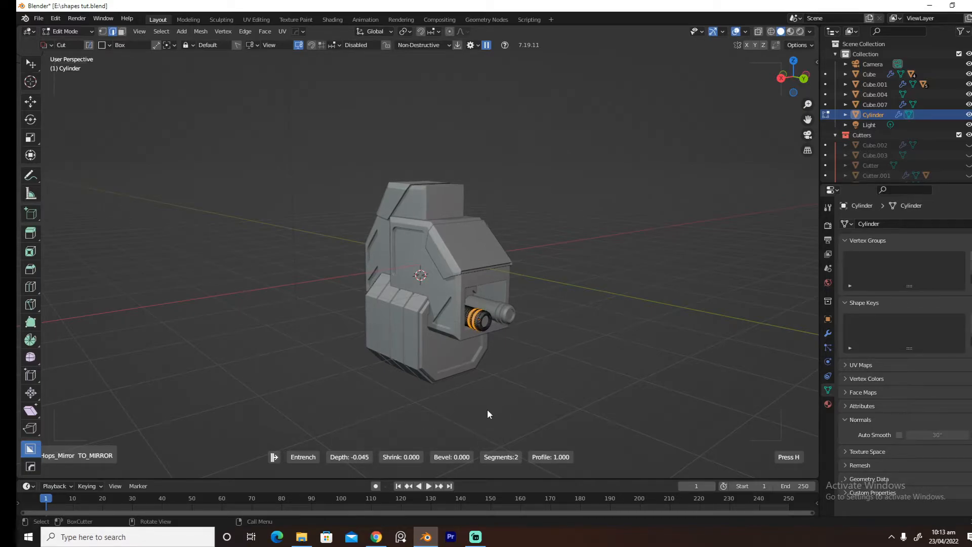
click(472, 439)
key(Tab)
click(515, 359)
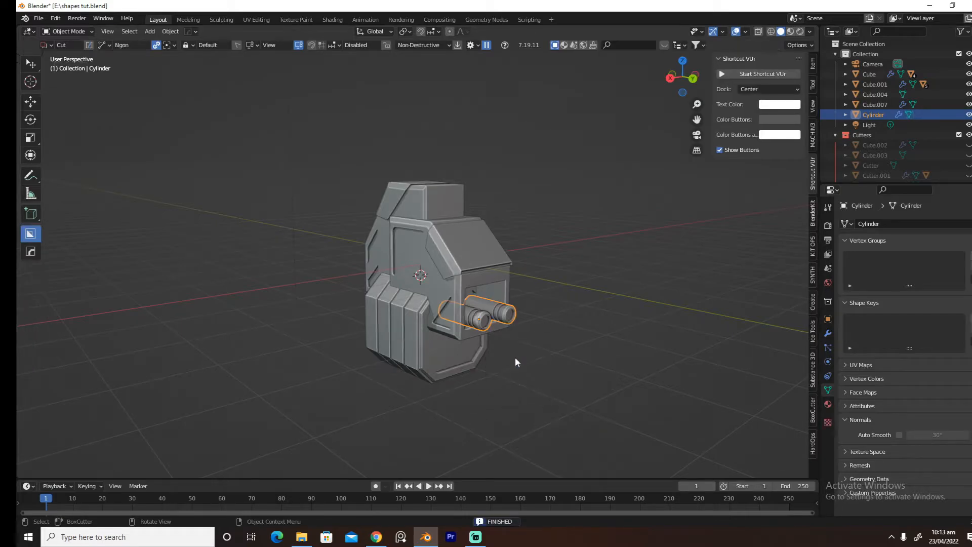
Deselect the cylinders and place the 3D cursor at the centre of the lower block in back view
click(545, 363)
mouse_move(535, 369)
middle_down()
mouse_move(490, 369)
mouse_move(603, 363)
mouse_move(544, 363)
middle_up()
middle_drag(479, 354, 504, 336)
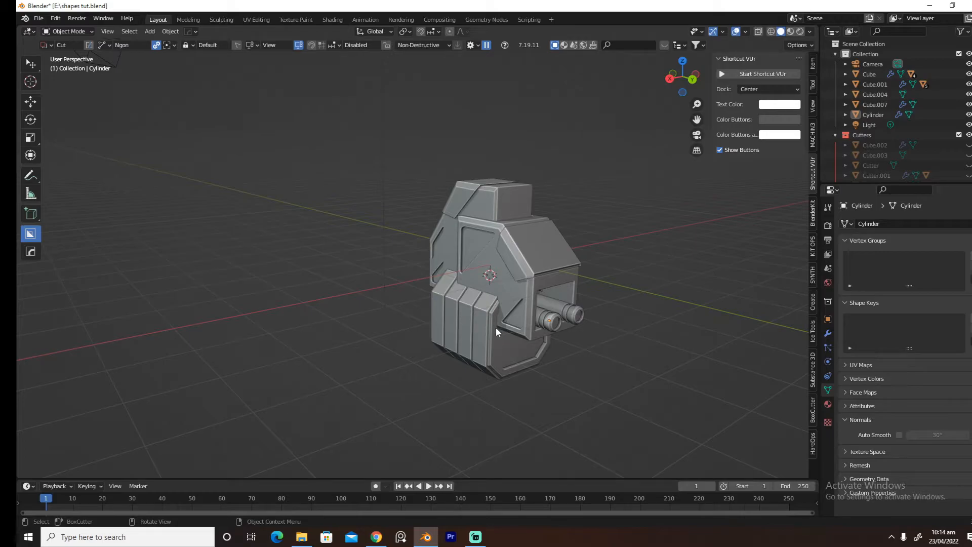
middle_drag(577, 341, 526, 346)
key(grave)
click(477, 311)
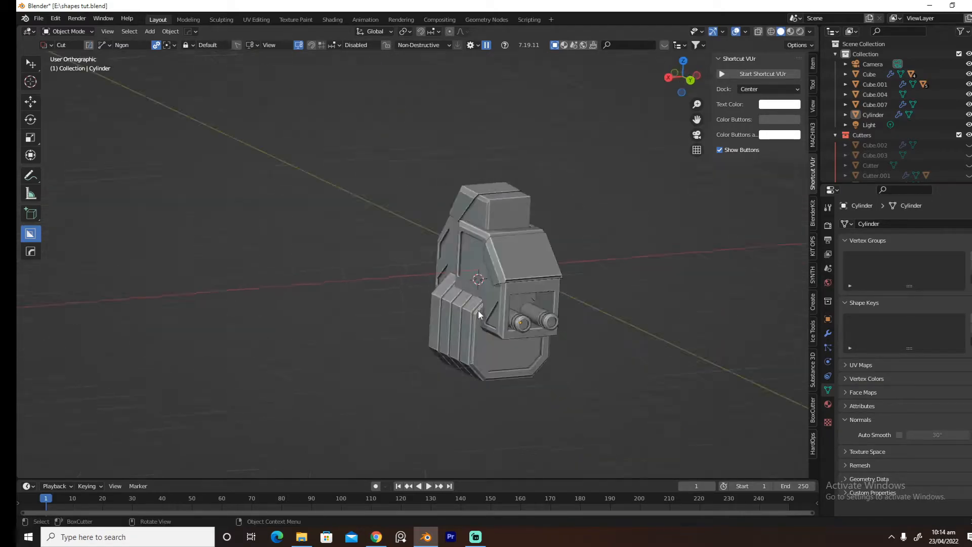
key(grave)
click(538, 273)
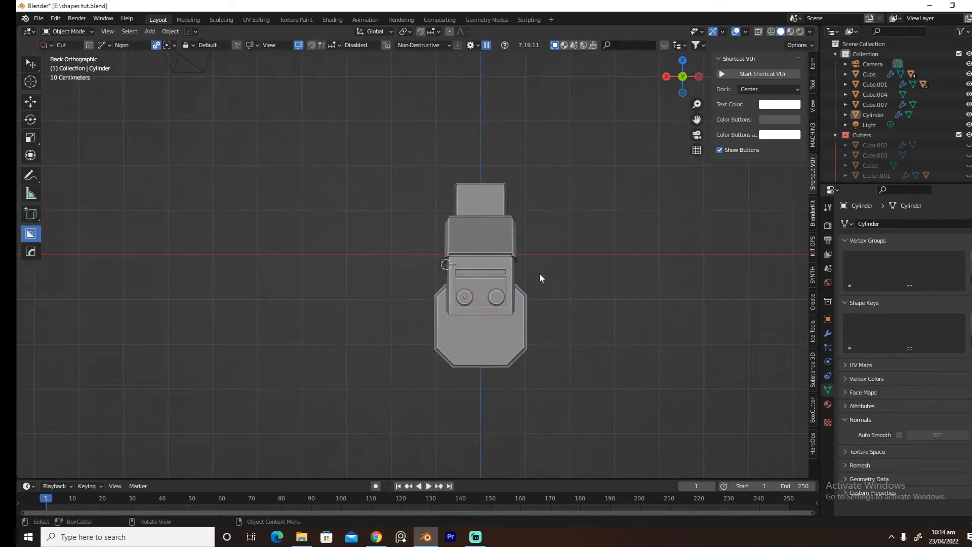
shift+right_click(548, 267)
shift+middle_drag(548, 267, 543, 284)
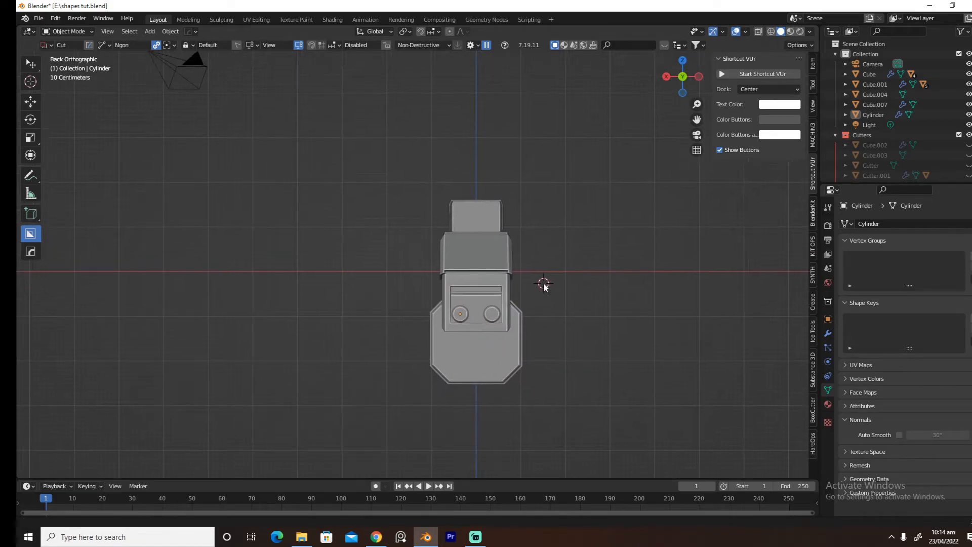
click(480, 299)
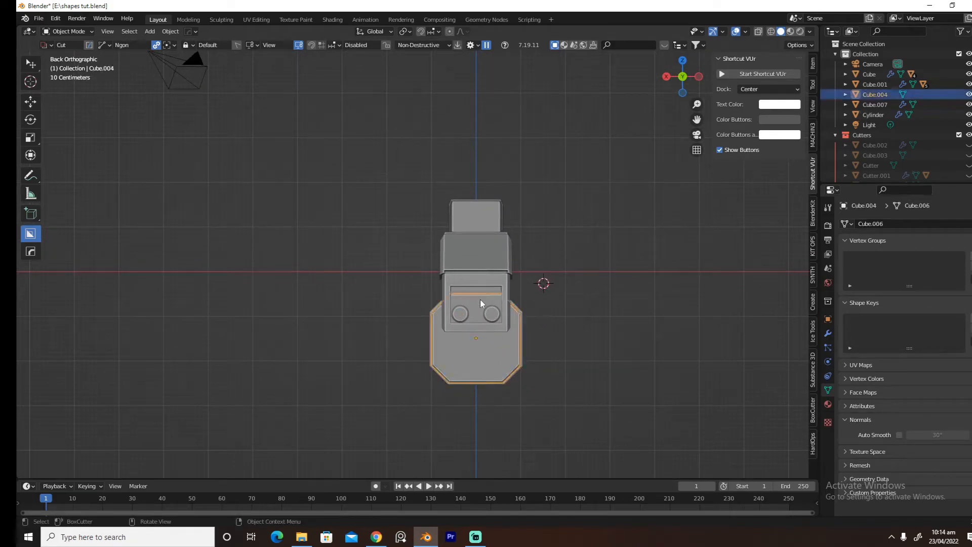
shift+right_click(476, 339)
middle_drag(491, 338, 532, 338)
click(607, 402)
middle_drag(567, 400, 512, 374)
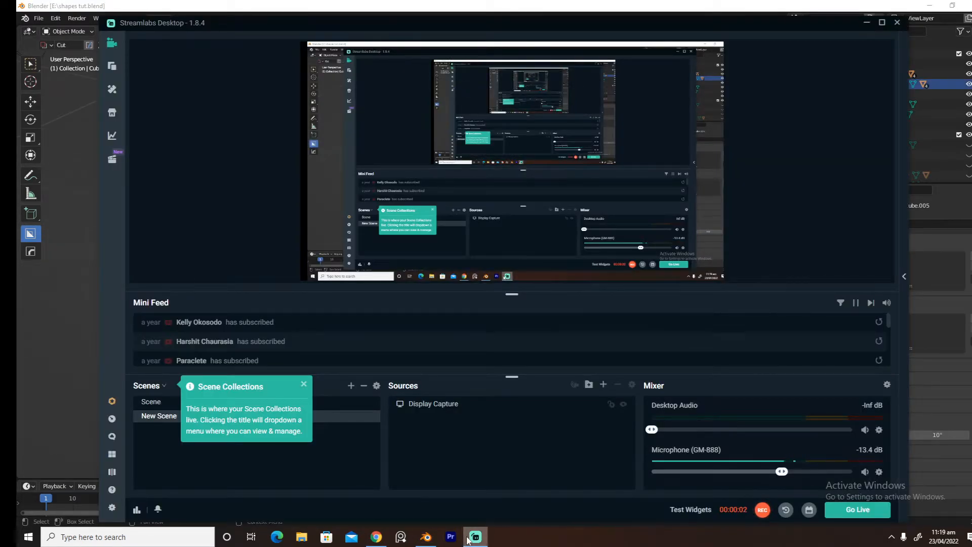
Return to Blender and add a 2 m plane at the 3D cursor
click(466, 539)
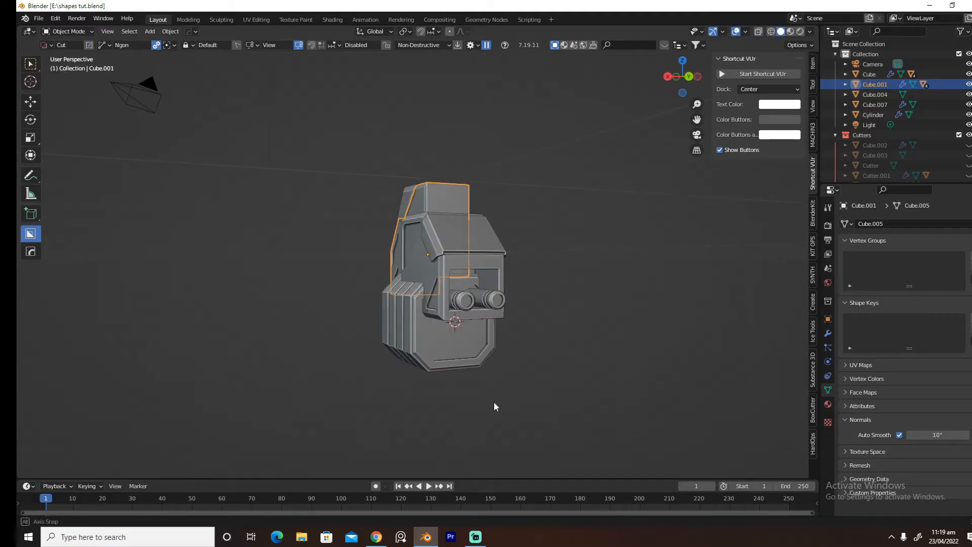
middle_drag(493, 402, 544, 394)
key(shift+a)
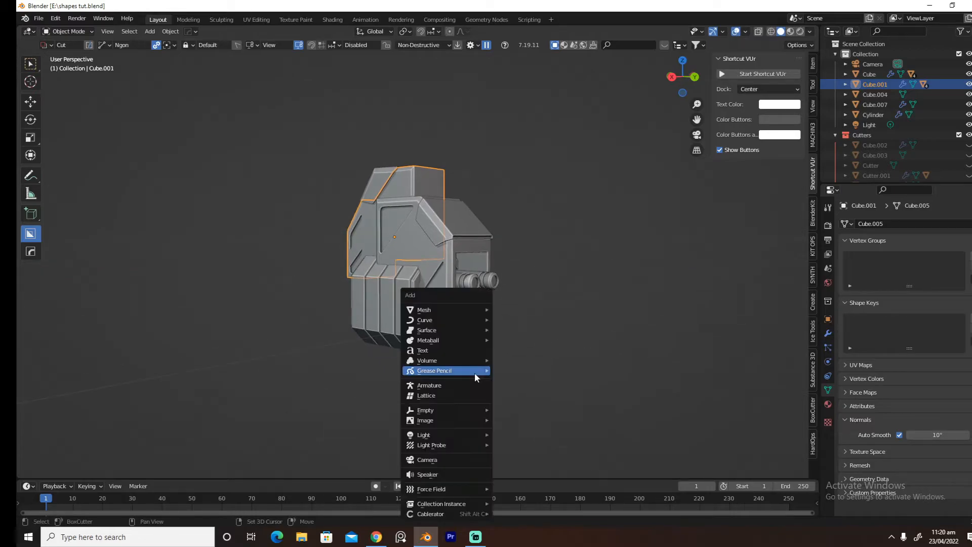
mouse_move(456, 306)
click(533, 75)
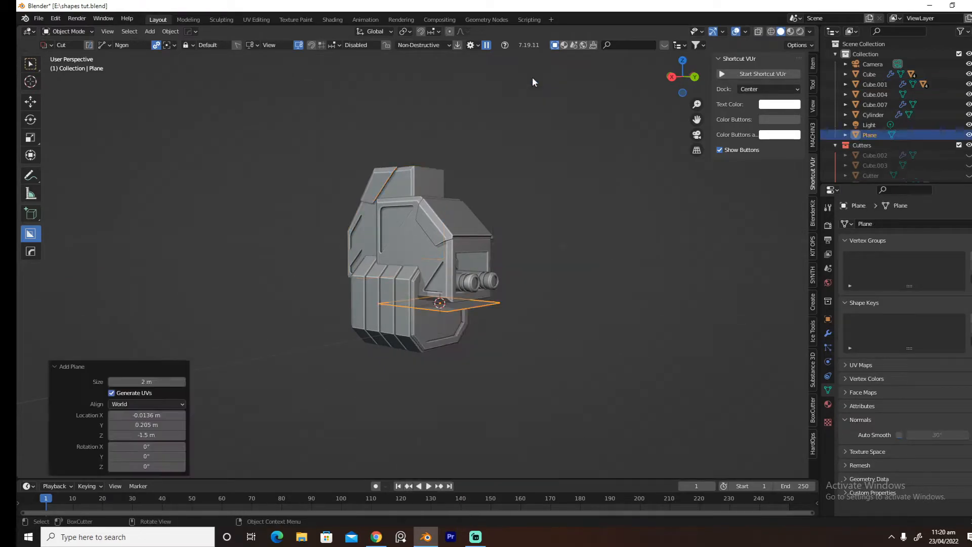
Move the plane about -1.07 m along Z beneath the model and scale it to about 10 as a ground surface
key(g)
key(z)
click(511, 214)
alt+middle_drag(512, 214, 607, 218)
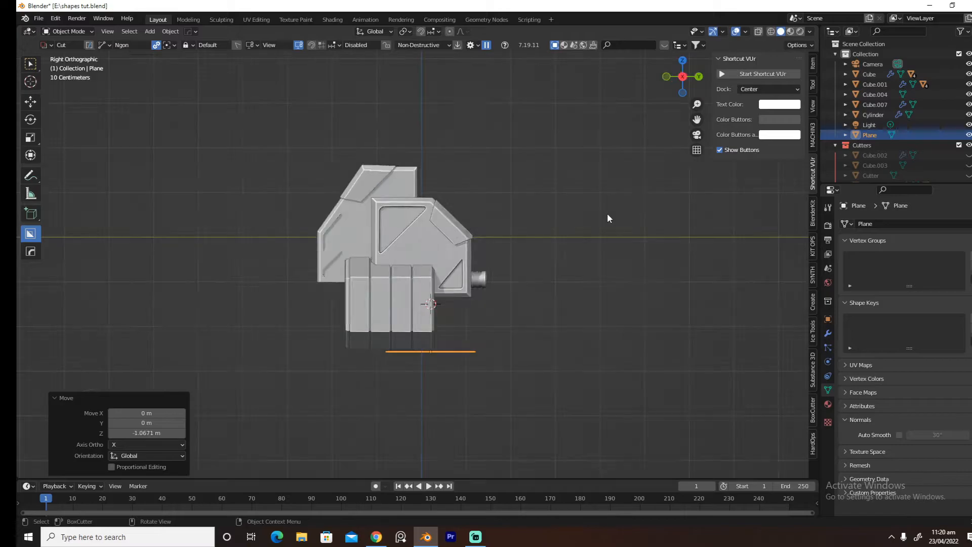
key(s)
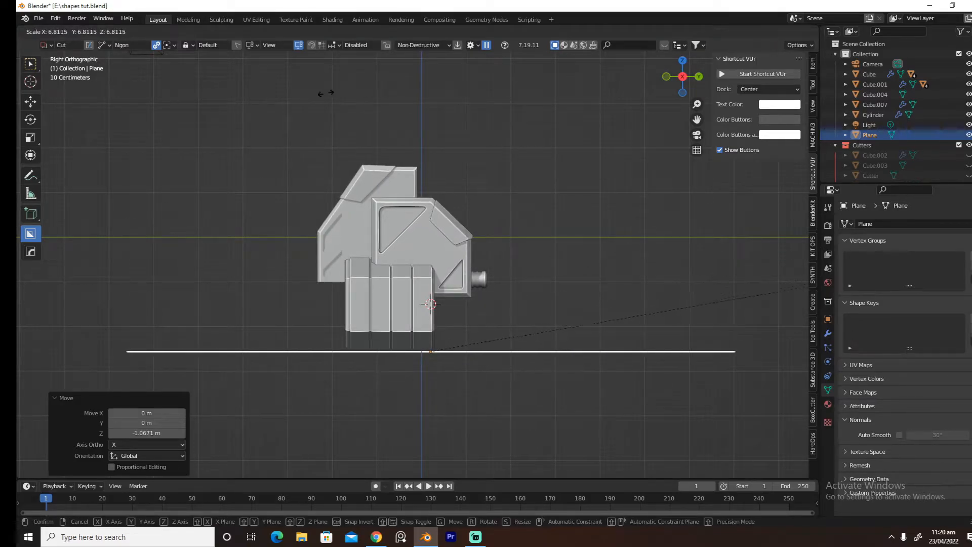
click(234, 420)
middle_drag(233, 421, 494, 362)
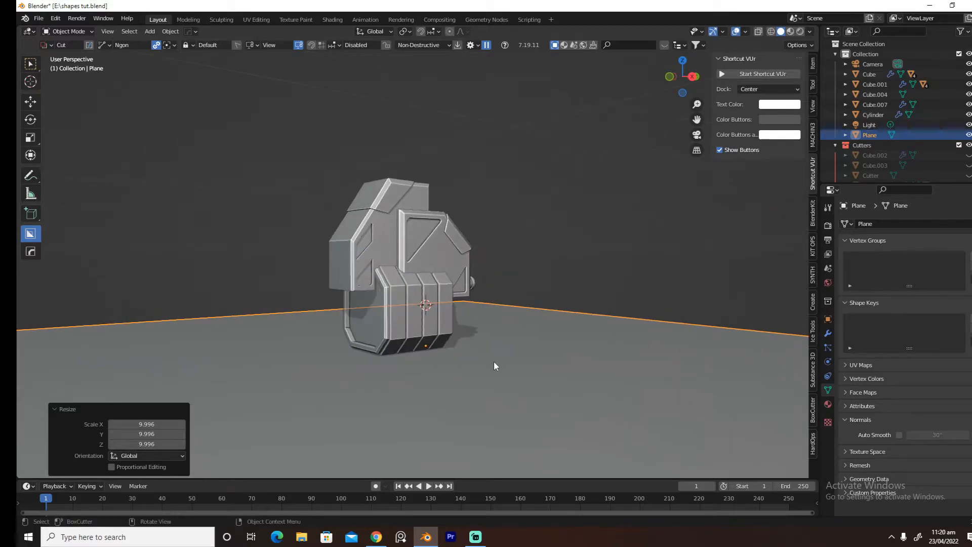
Add a 90-vertex cylinder of radius 1 m and depth 2 m at the 3D cursor and rotate it 90° about Y
key(shift+a)
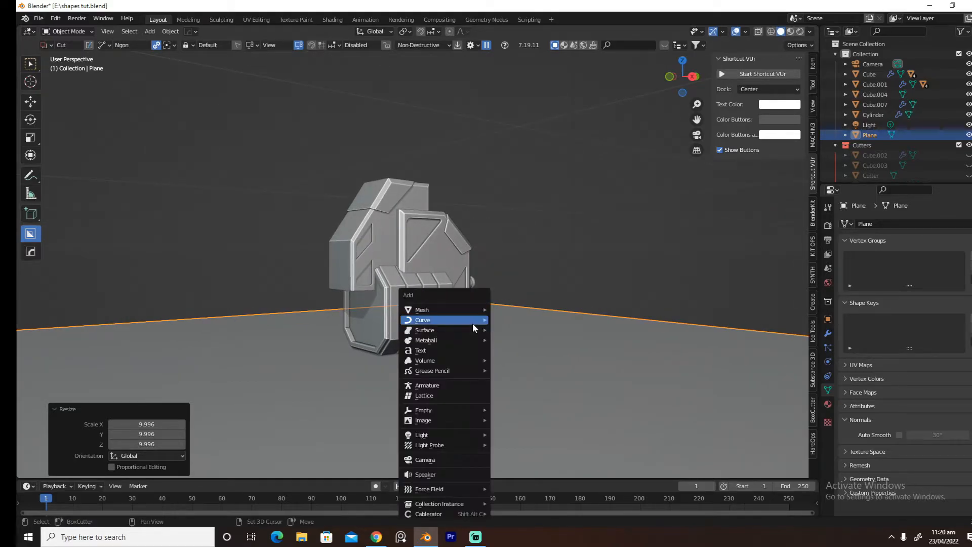
mouse_move(455, 309)
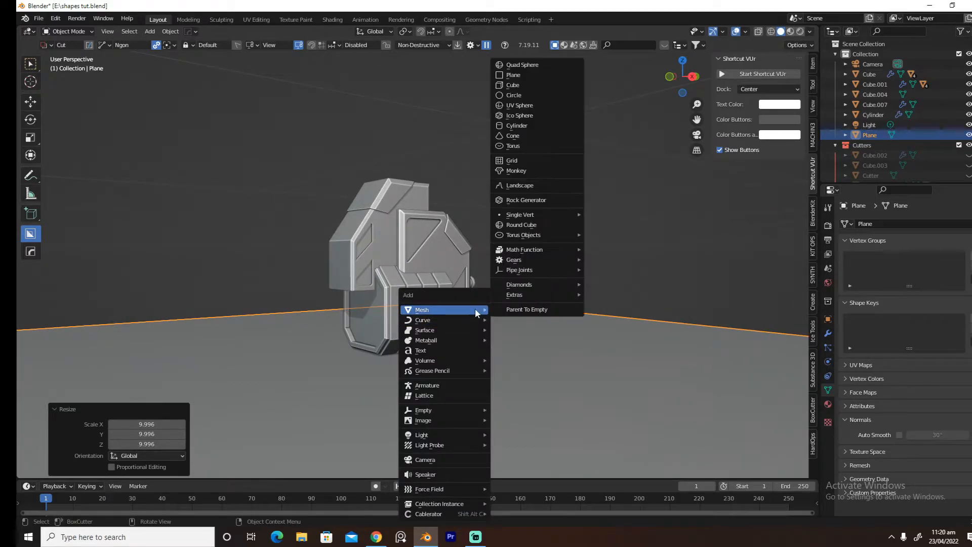
click(524, 124)
click(162, 347)
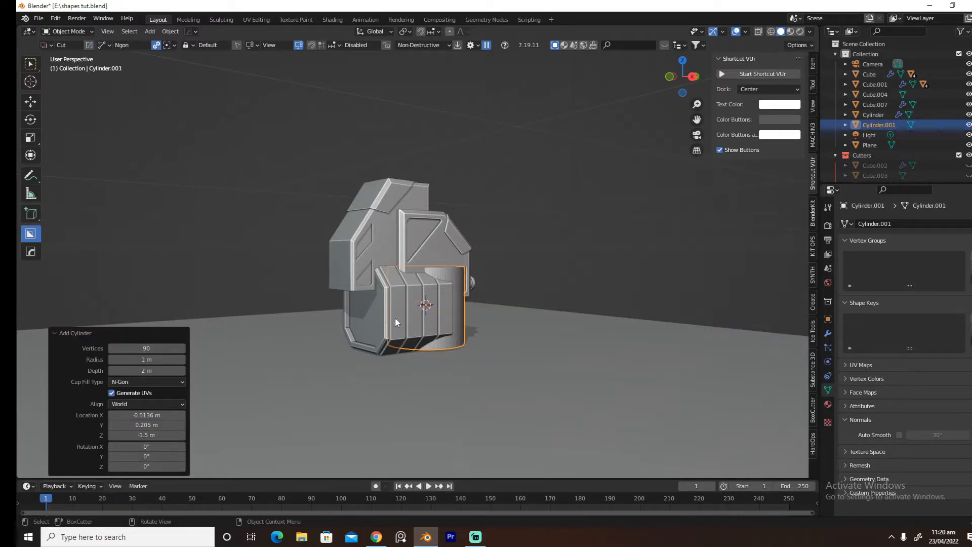
key(r)
key(y)
key(9)
key(0)
key(Return)
In right view, move the cylinder about -2.96 m in Y and -0.32 m in Z, and scale it to about 0.61
key(grave)
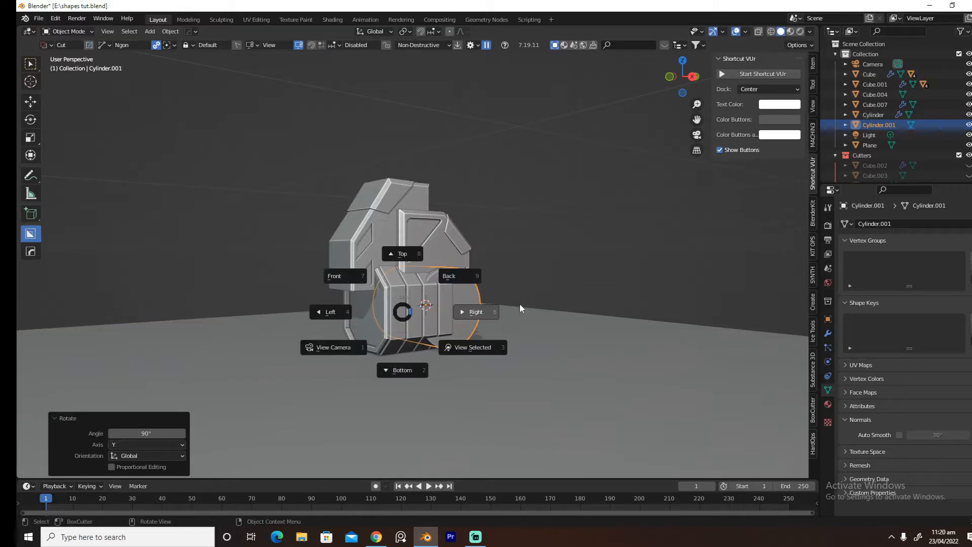
click(515, 302)
key(g)
click(389, 321)
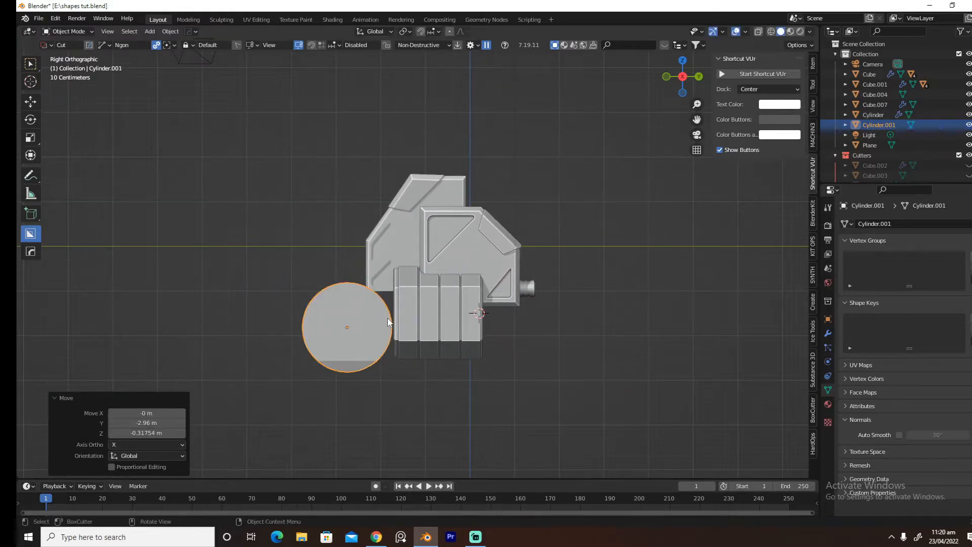
key(s)
click(446, 335)
Shift the cylinder about 0.27 m in Y and 0.10 m in Z, closer to the lower block, in right view
middle_drag(445, 336, 440, 353)
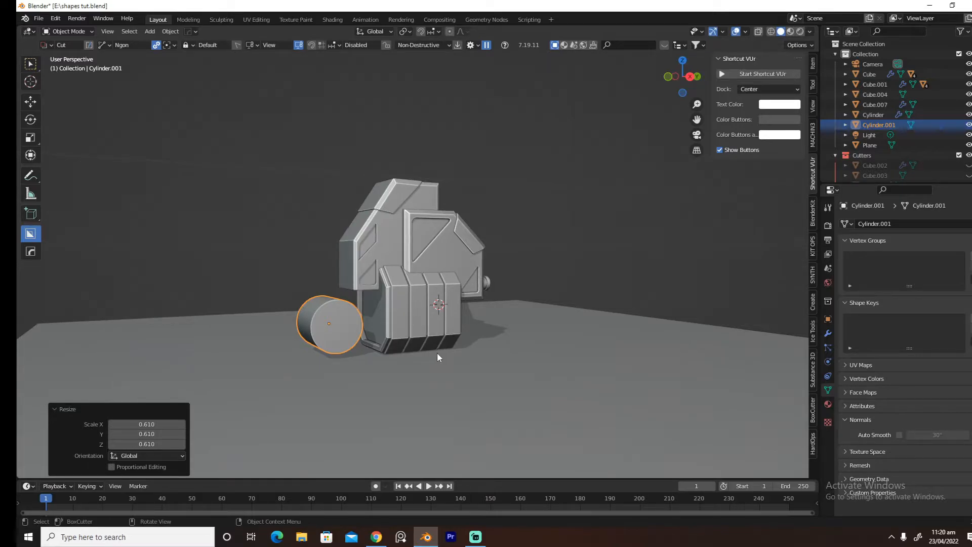
key(grave)
key(g)
click(475, 348)
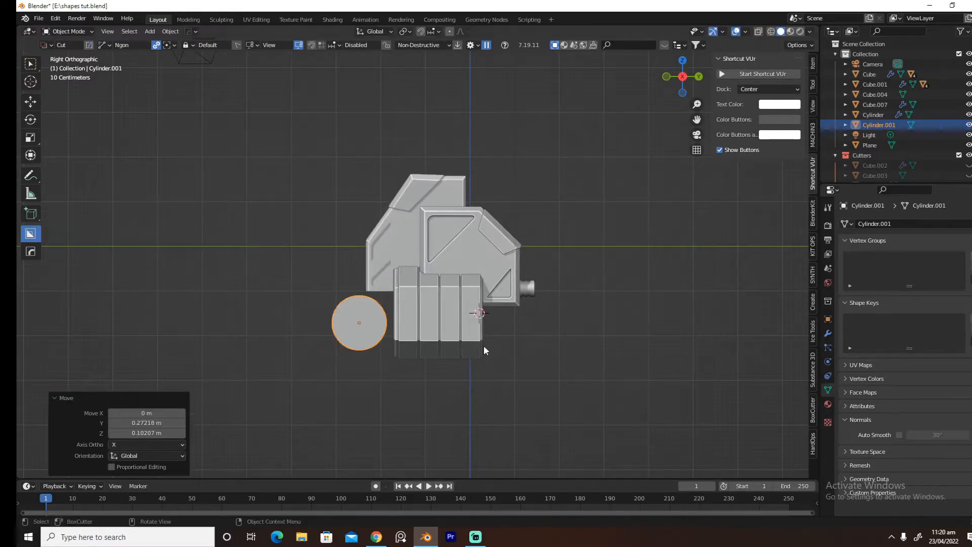
Apply HardOps Solidify to the ground plane so it becomes a thick slab beneath the model
middle_drag(483, 345, 515, 353)
click(537, 355)
key(d)
key(q)
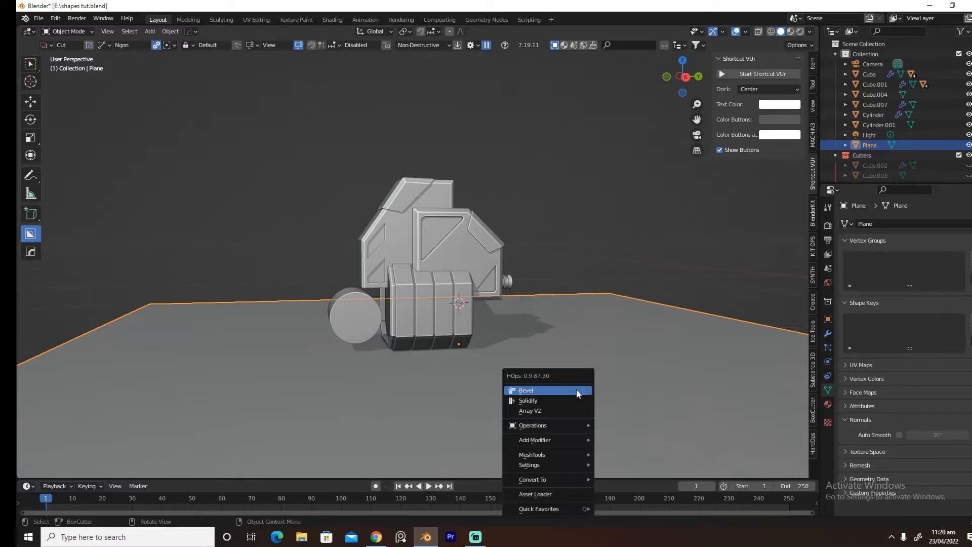
click(572, 400)
key(n)
key(grave)
click(555, 379)
Move the cylinder about 0.10 m in Y and -0.20 m in Z, and enlarge it to about 1.73
click(372, 329)
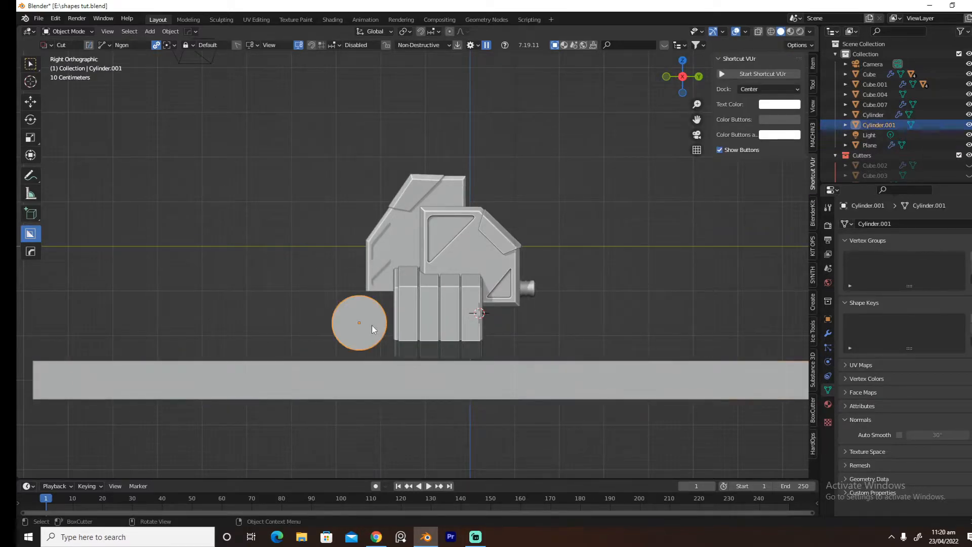
key(g)
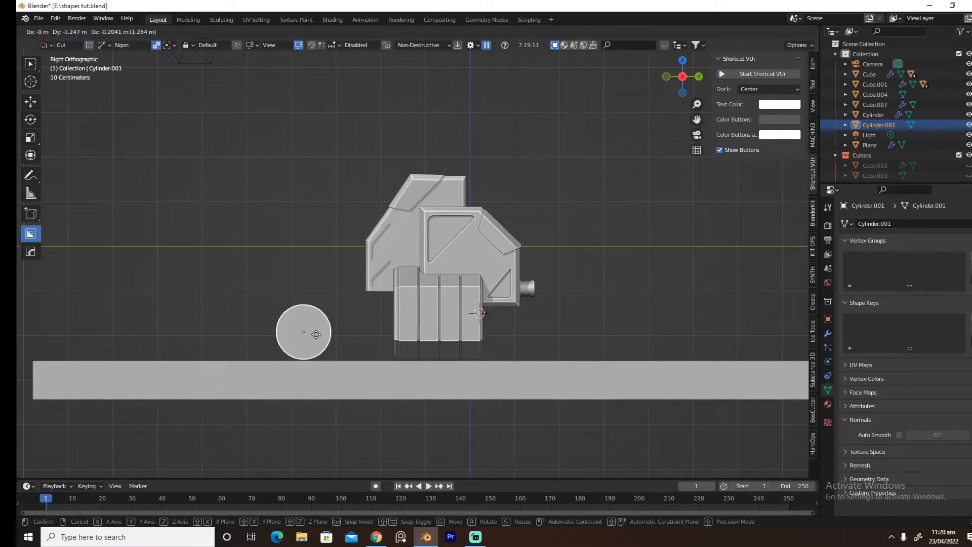
click(376, 334)
key(s)
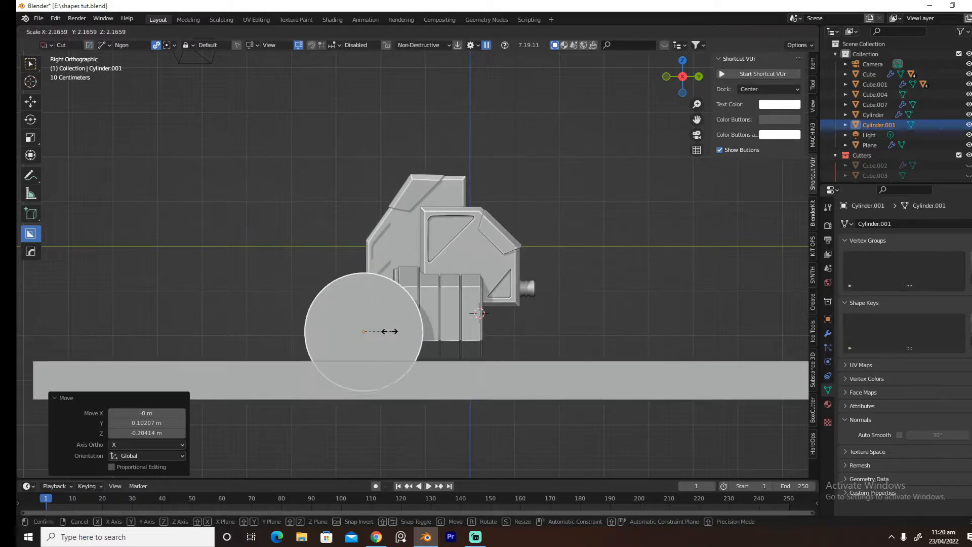
click(386, 332)
Narrow the cylinder into a wheel by scaling it to about 0.317 along X
middle_drag(386, 332, 508, 339)
key(s)
key(x)
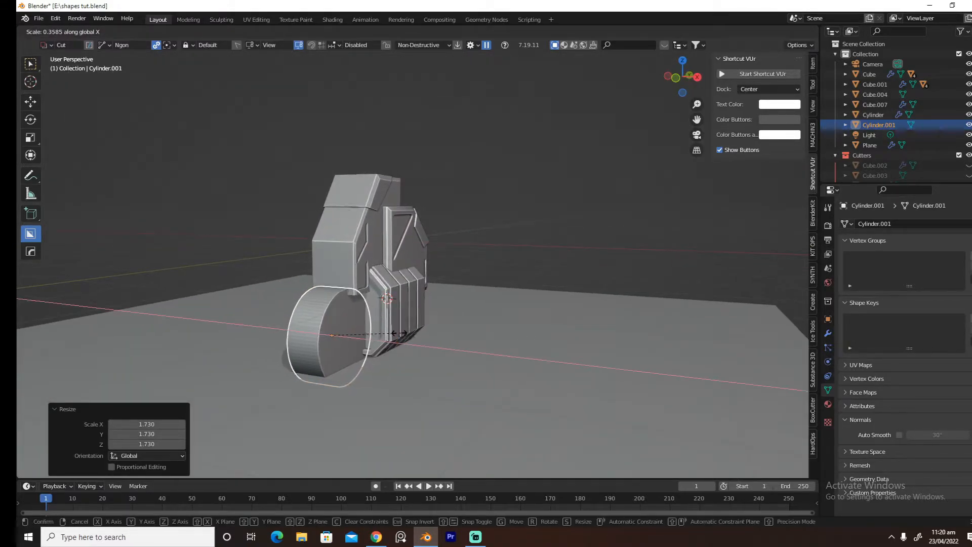
click(387, 332)
middle_drag(449, 330, 395, 327)
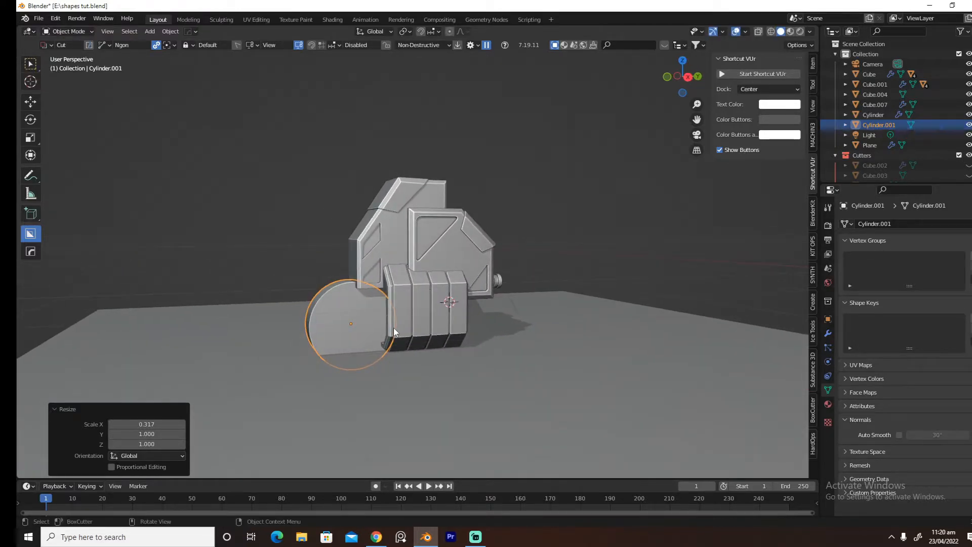
Duplicate the wheel in place and scale the copy up slightly as a cutter
key(shift+d)
right_click(368, 308)
key(s)
click(369, 308)
Subtract the wheel copy from the upper block with a HardOps Difference boolean, adjust the cutter's scale and deselect everything
shift+click(385, 258)
key(shift+q)
click(432, 300)
click(432, 300)
middle_drag(432, 300, 400, 330)
key(s)
click(514, 328)
key(alt+a)
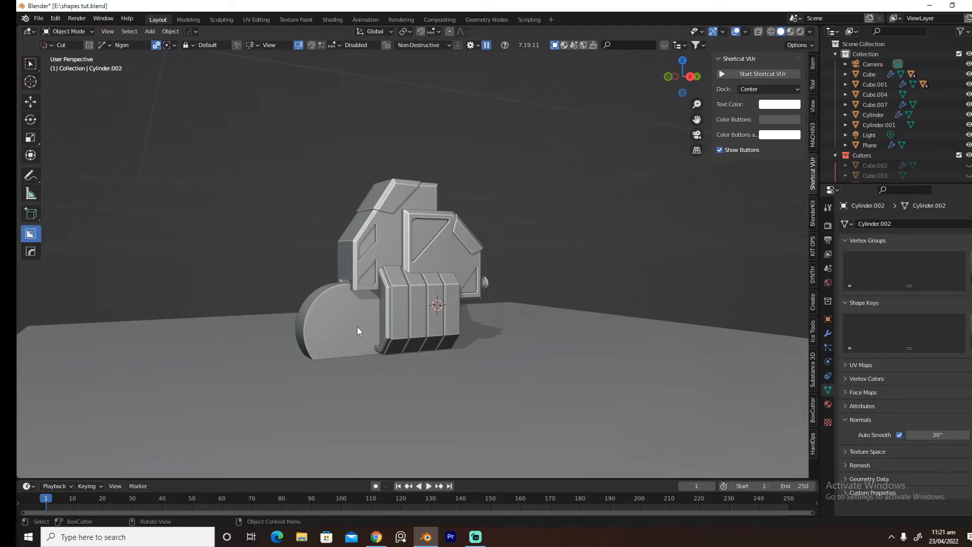
Lower the ground plane about -0.42 m along Z so that it sits under the wheel
click(378, 371)
key(g)
key(z)
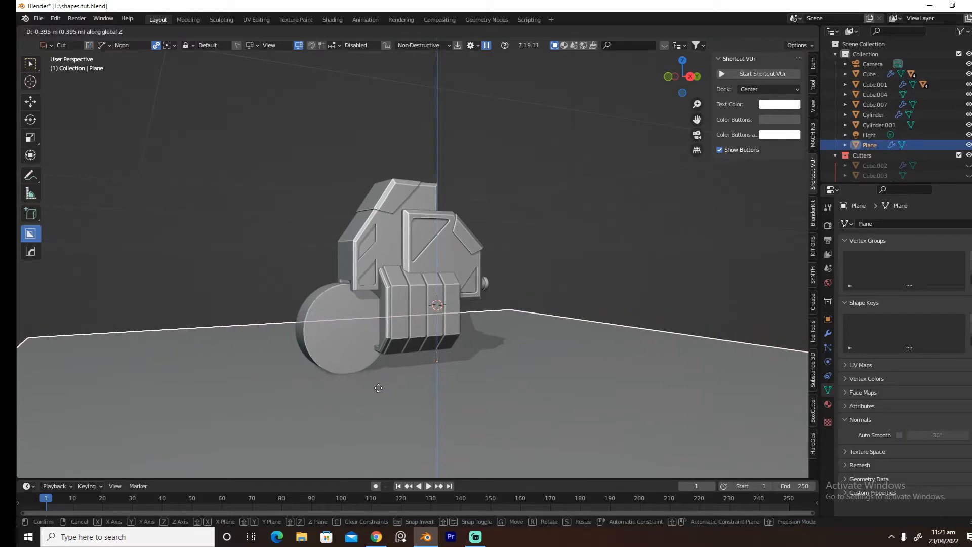
click(414, 385)
middle_drag(415, 386, 403, 356)
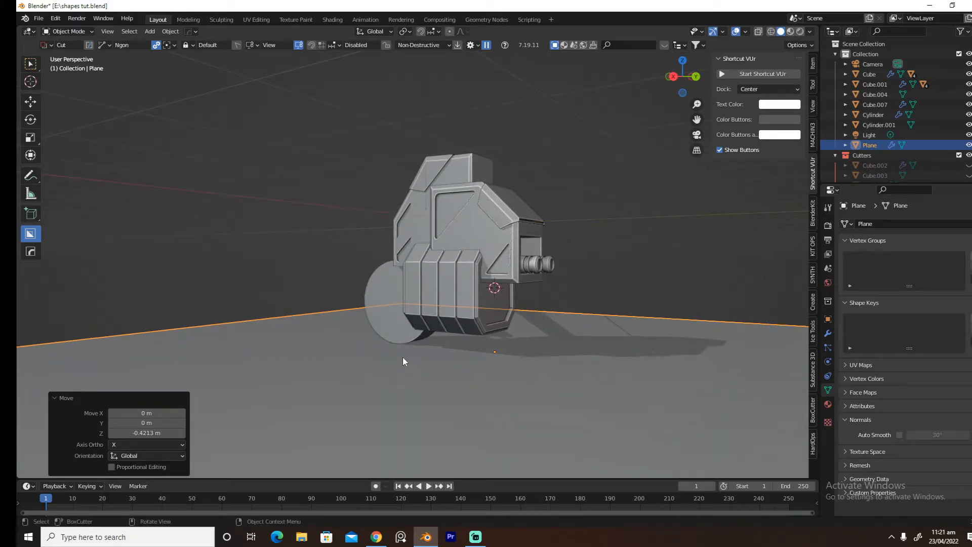
middle_drag(398, 354, 375, 349)
click(364, 337)
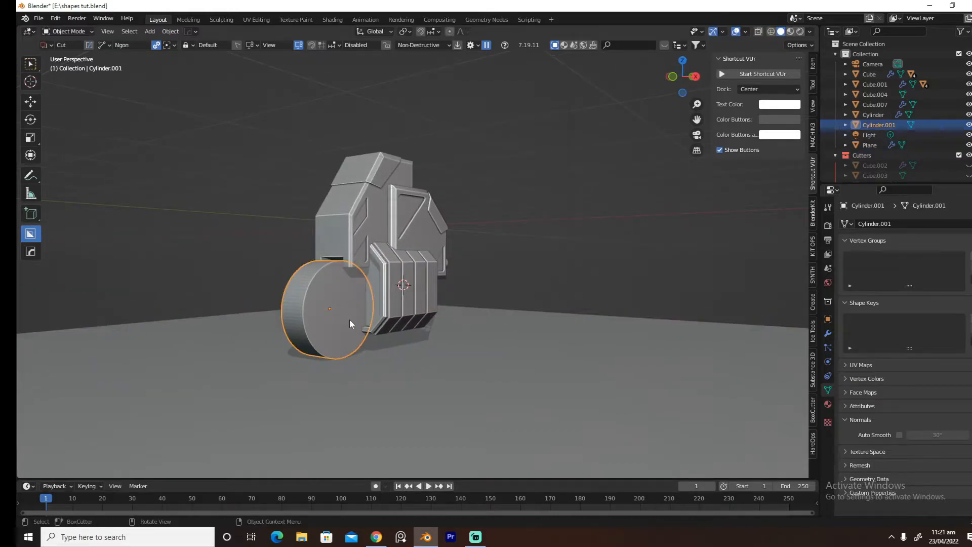
key(g)
key(y)
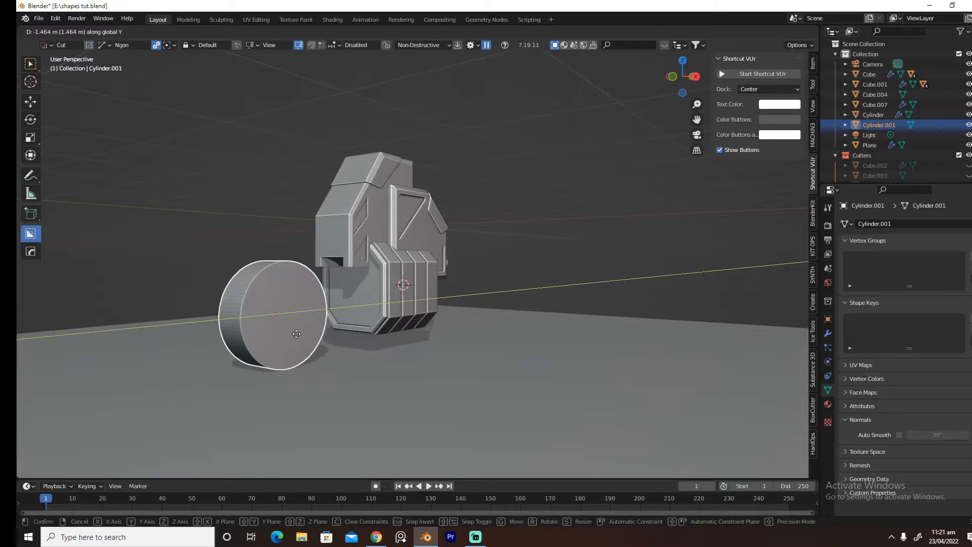
click(320, 327)
shift+click(376, 284)
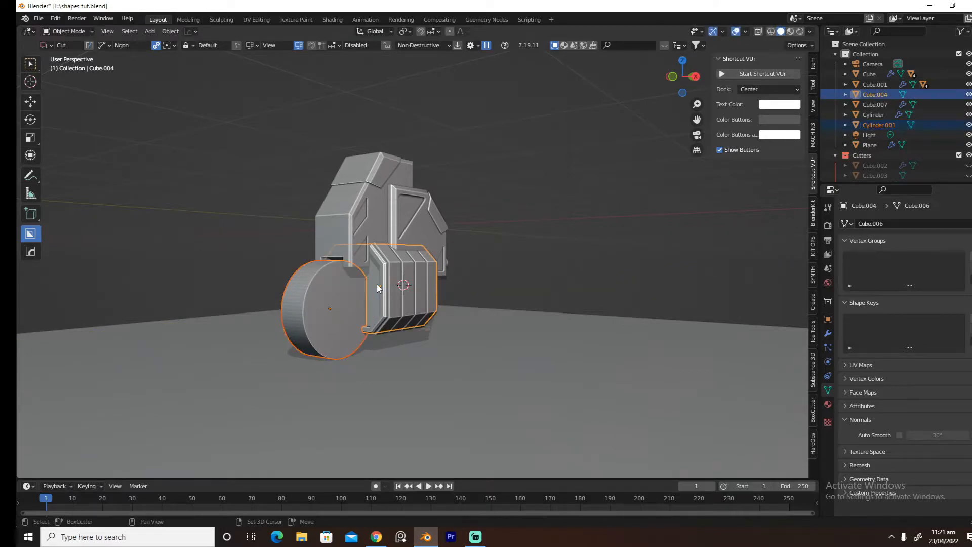
Duplicate the wheel in place, scale the copy to about 1.06 and subtract it from the lower banded block with HardOps Difference
click(345, 304)
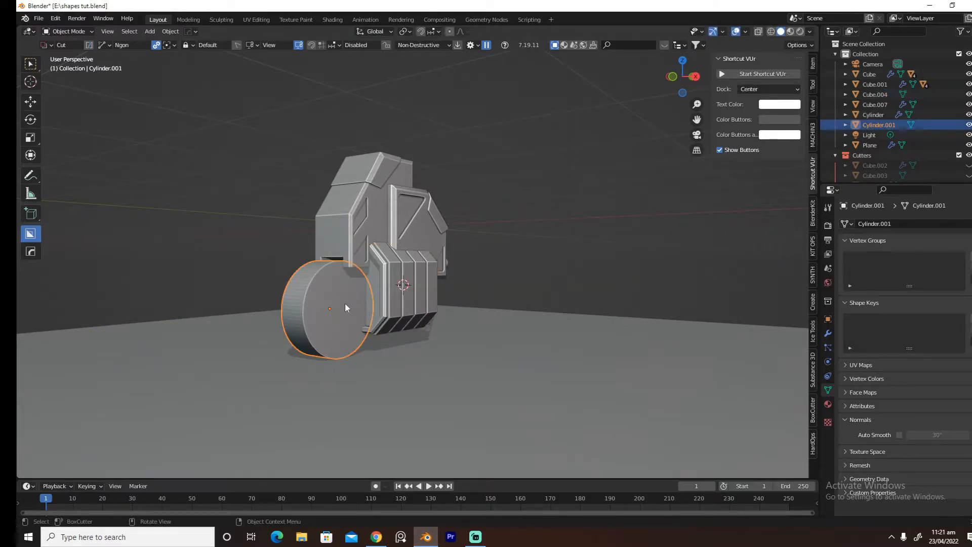
key(shift+d)
right_click(345, 303)
key(s)
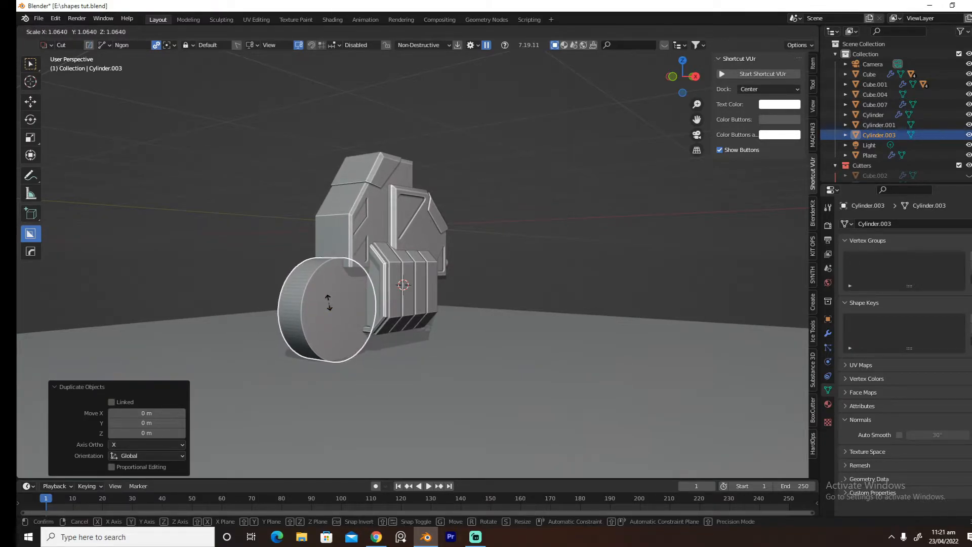
click(329, 301)
shift+click(376, 286)
key(q)
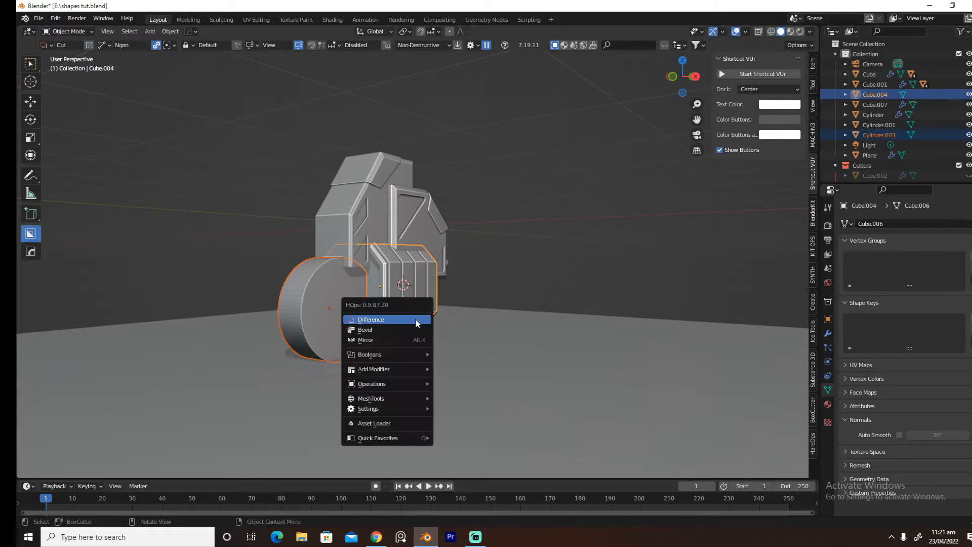
Cut the front wheel's cylinder shape out of the ribbed side block with a Boolean Difference
click(416, 322)
middle_drag(416, 318, 448, 320)
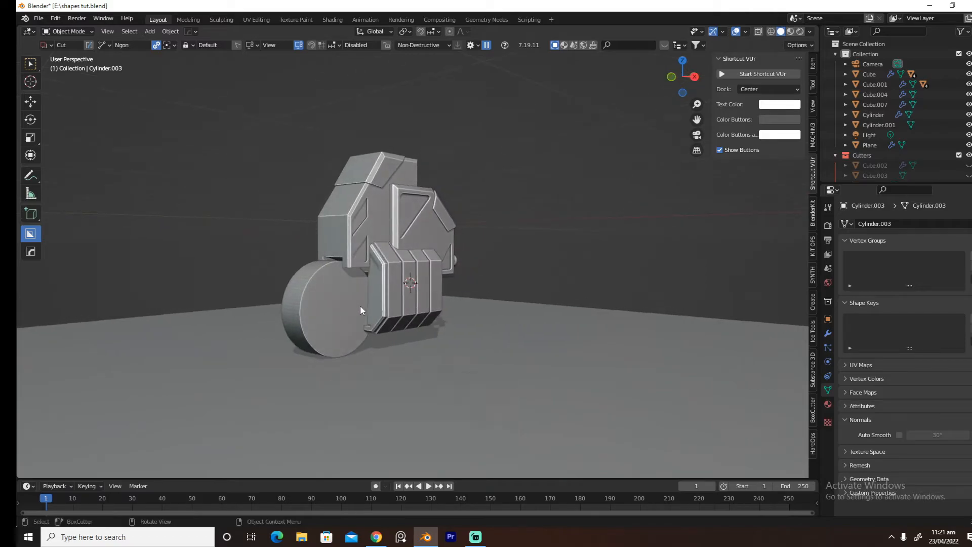
Bevel the outer rim edge loops on both sides of the front wheel cylinder
click(340, 298)
key(Tab)
click(340, 316)
alt+click(321, 270)
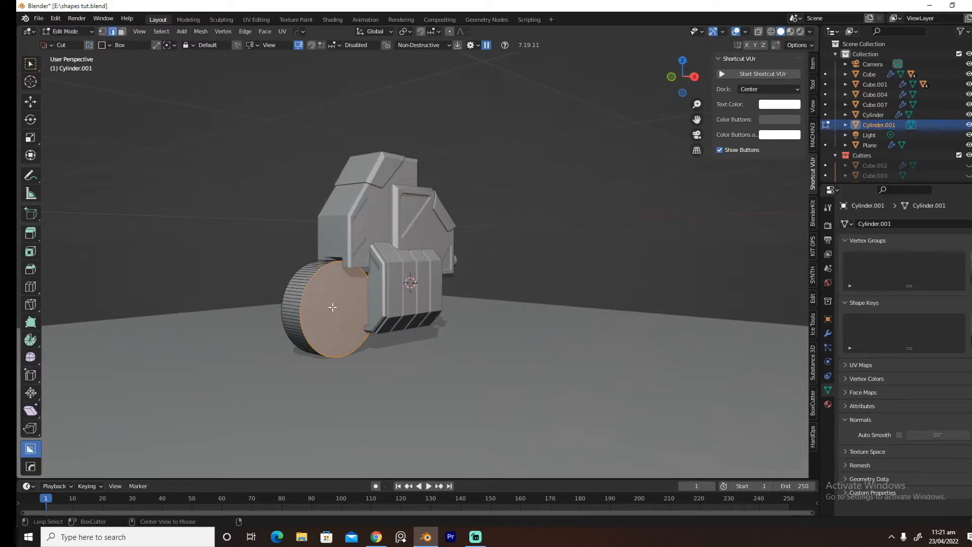
middle_drag(321, 270, 430, 324)
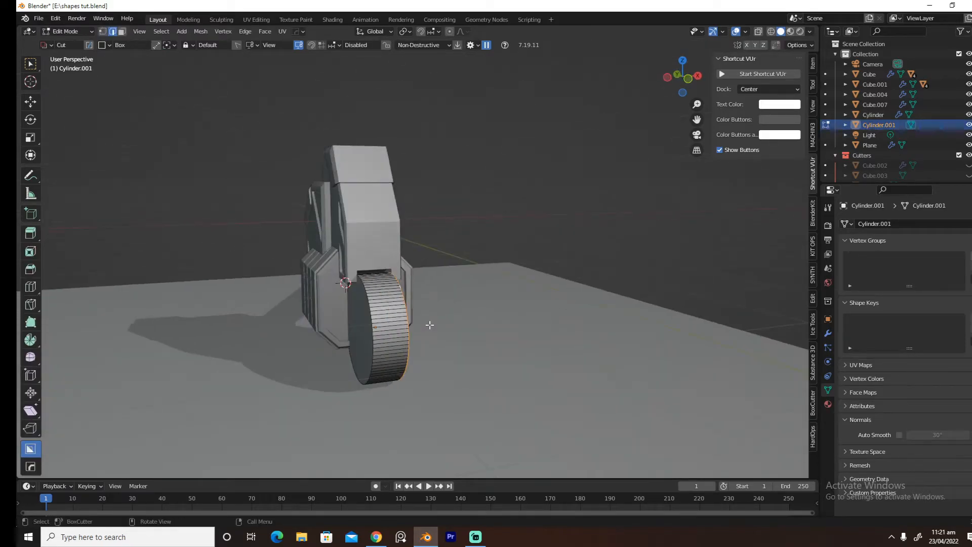
alt+shift+click(369, 303)
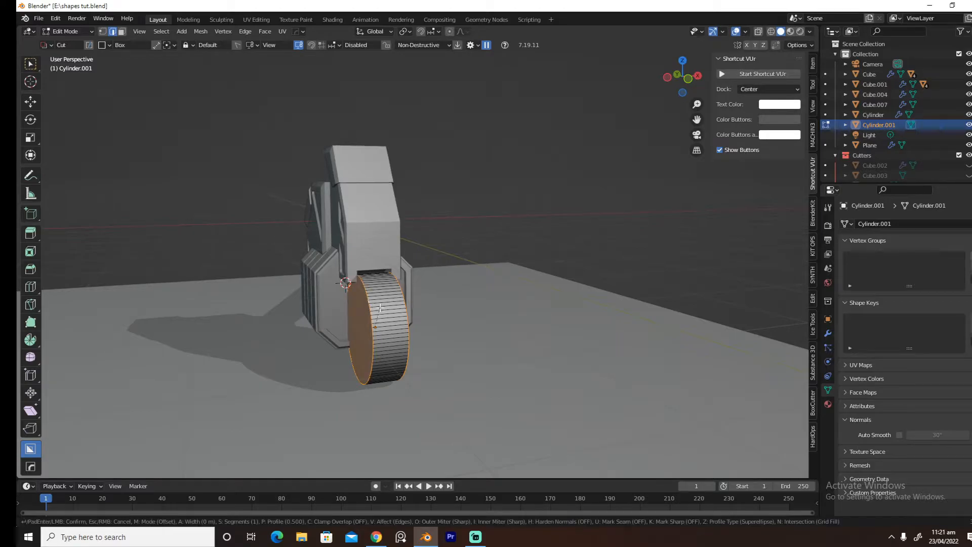
key(ctrl+b)
click(393, 307)
Inset the wheel's side face by about 0.26 m and extrude it inward by about 0.106 m
middle_drag(469, 321, 349, 306)
key(Tab)
click(398, 303)
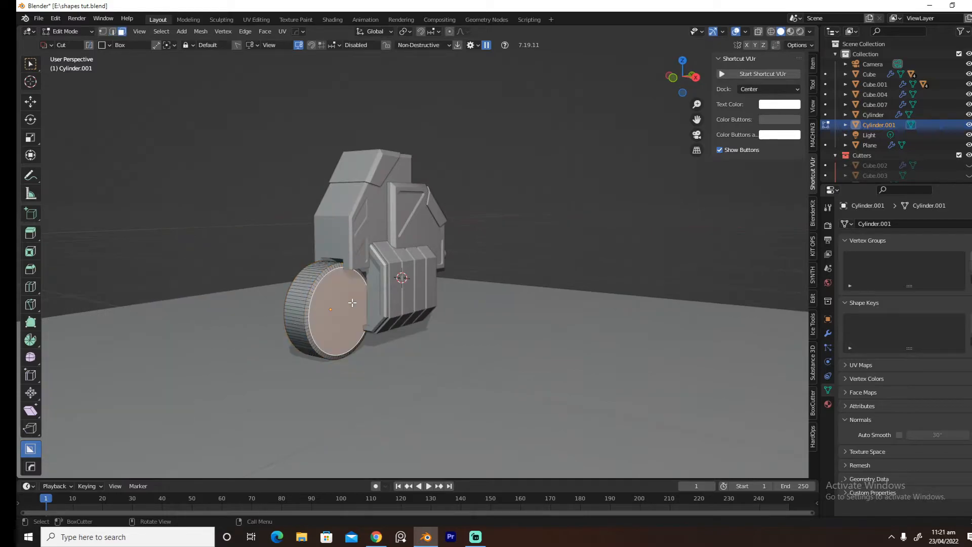
key(i)
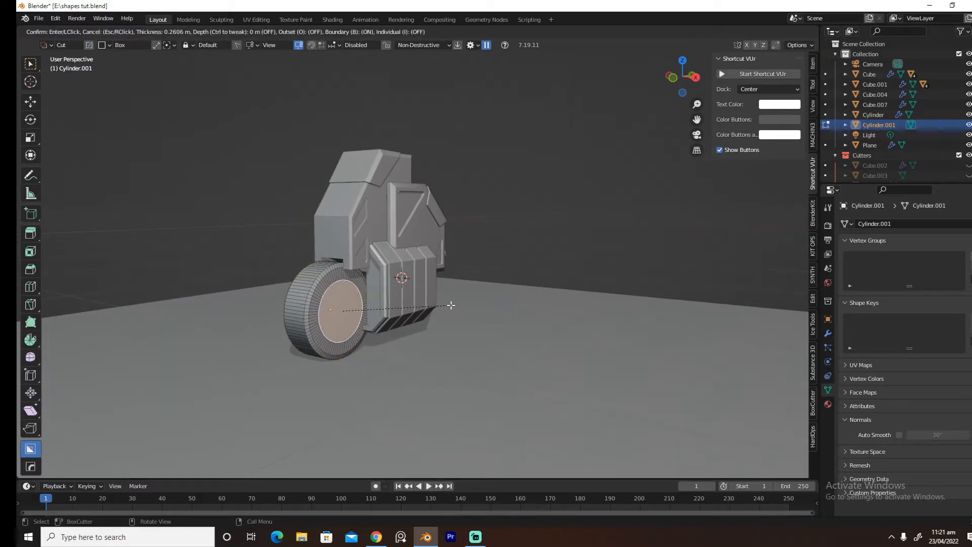
click(449, 305)
key(e)
click(447, 304)
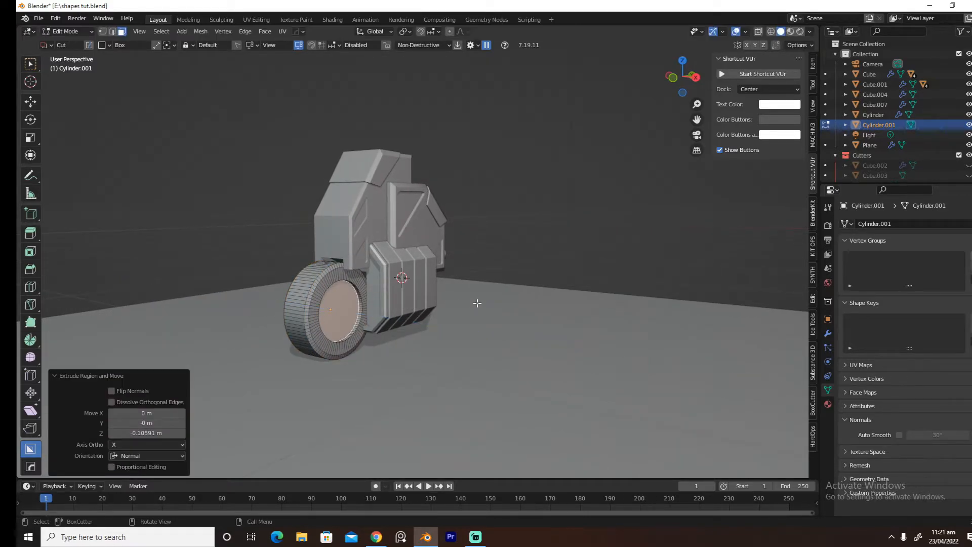
Inset the recessed wheel face again, extrude it, and scale the new hub face down
key(i)
click(467, 304)
key(e)
click(462, 304)
key(s)
click(433, 305)
Bevel the circular edge loops around the wheel's recess and hub by about 0.08 m
key(Tab)
click(333, 365)
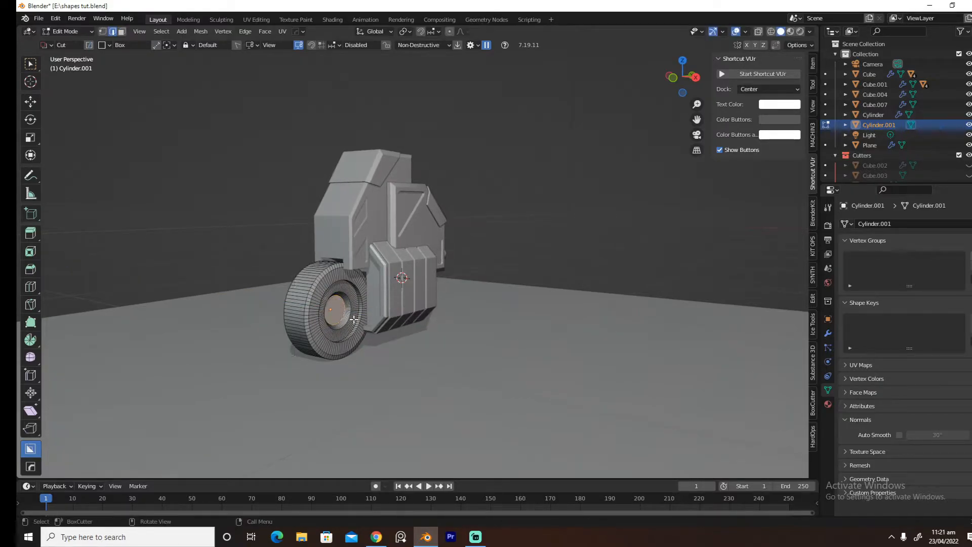
alt+click(350, 311)
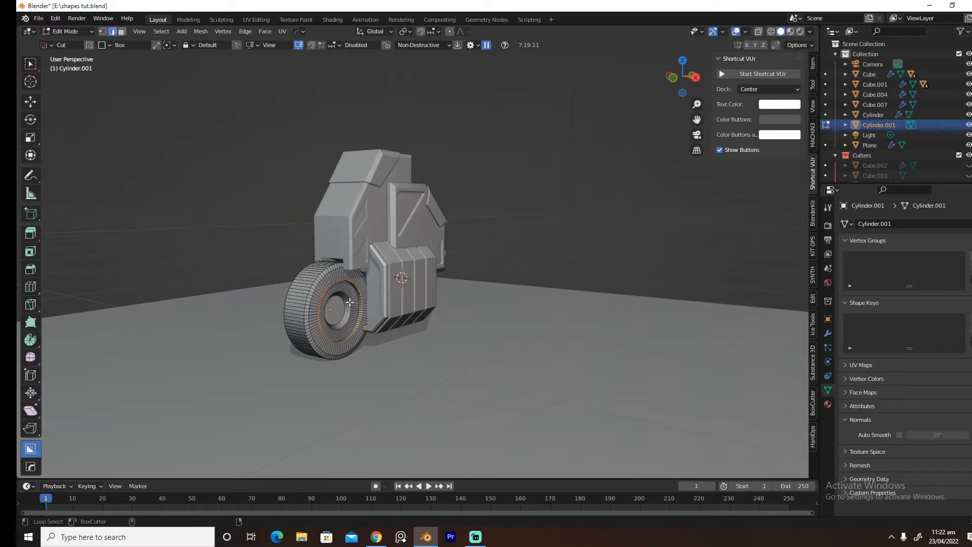
key(ctrl+b)
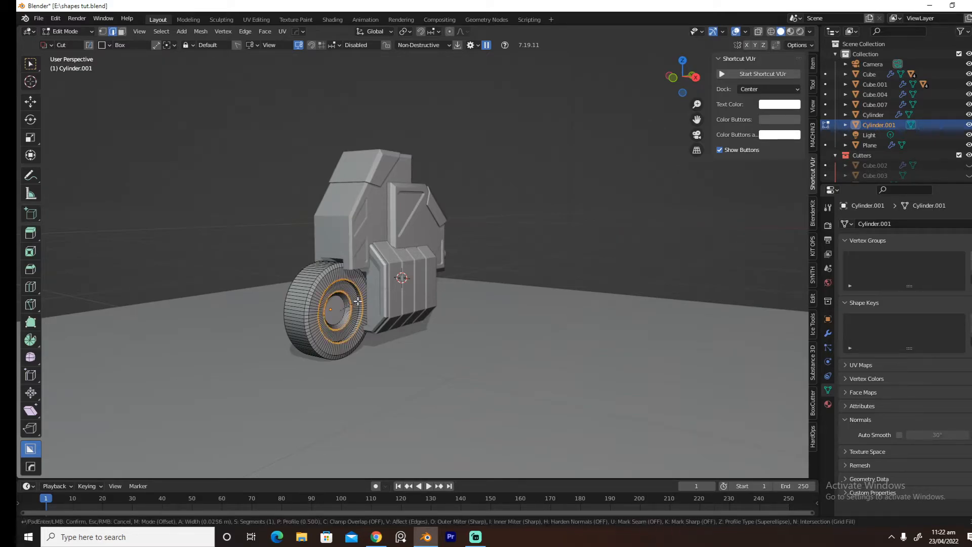
click(361, 302)
Return to Object Mode and mirror the hub detail onto the opposite side of the wheel
key(Tab)
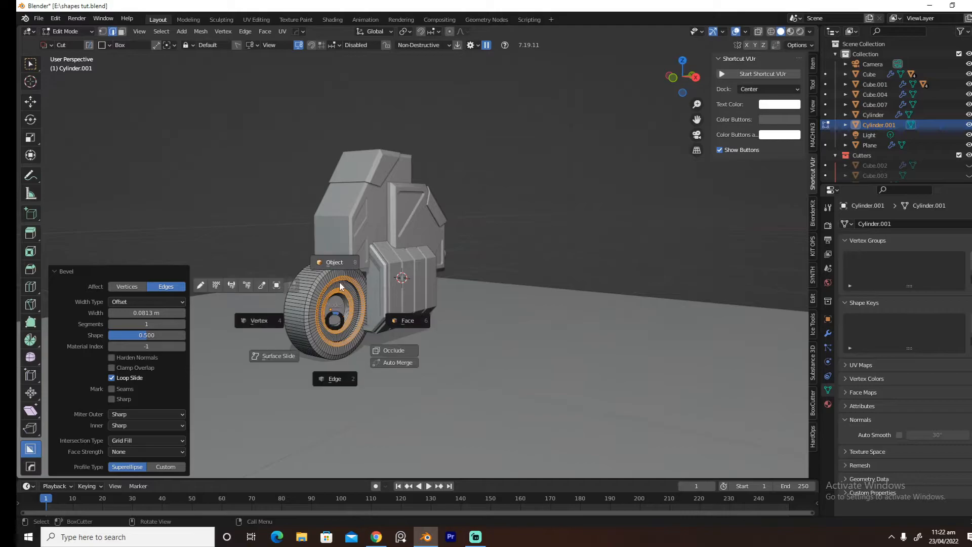
click(330, 264)
key(alt+x)
click(382, 323)
middle_drag(356, 332, 373, 321)
Apply the HardOps Sharpen operation to the wheel for clean shading
key(q)
click(394, 346)
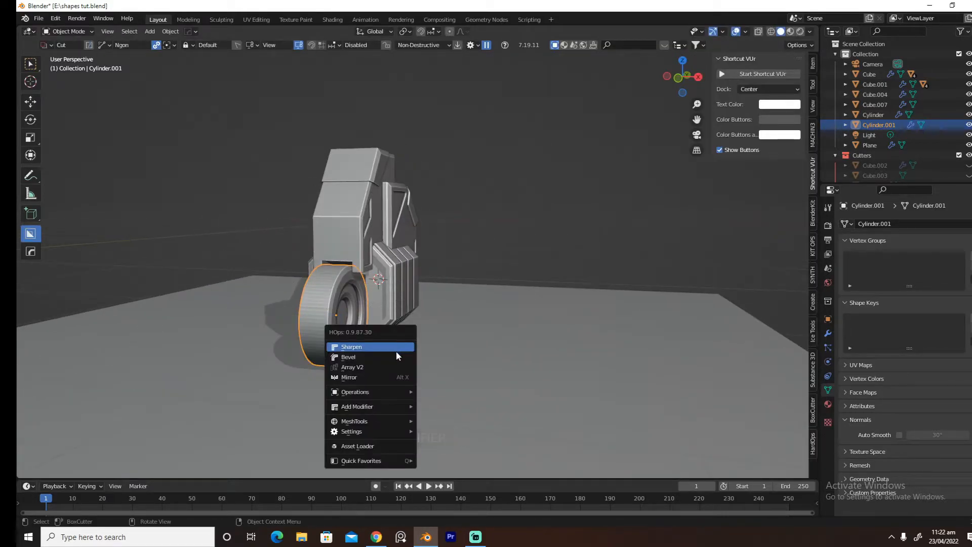
click(396, 350)
mouse_move(396, 352)
middle_down()
mouse_move(417, 350)
mouse_move(408, 338)
middle_up()
Place the 3D cursor at the wheel's centre, using the right side view
key(grave)
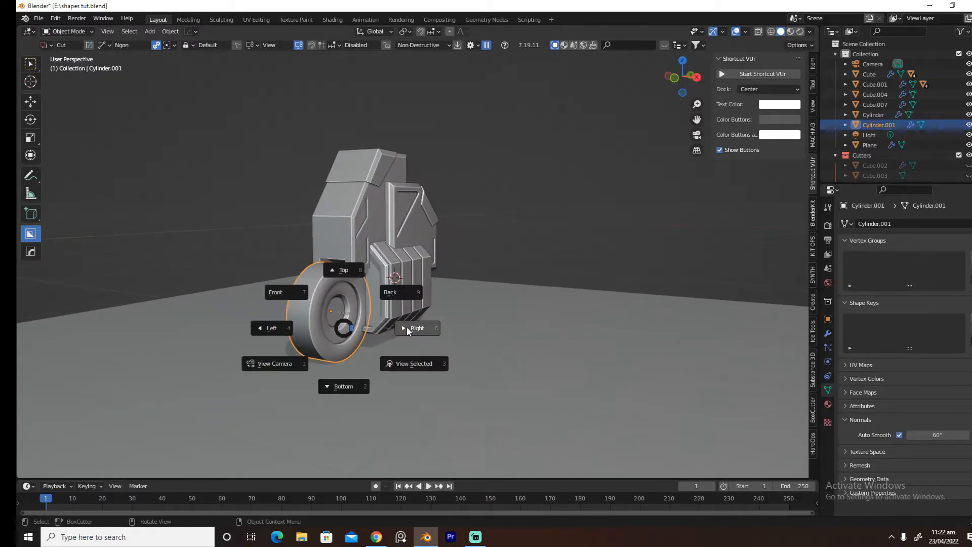
click(406, 326)
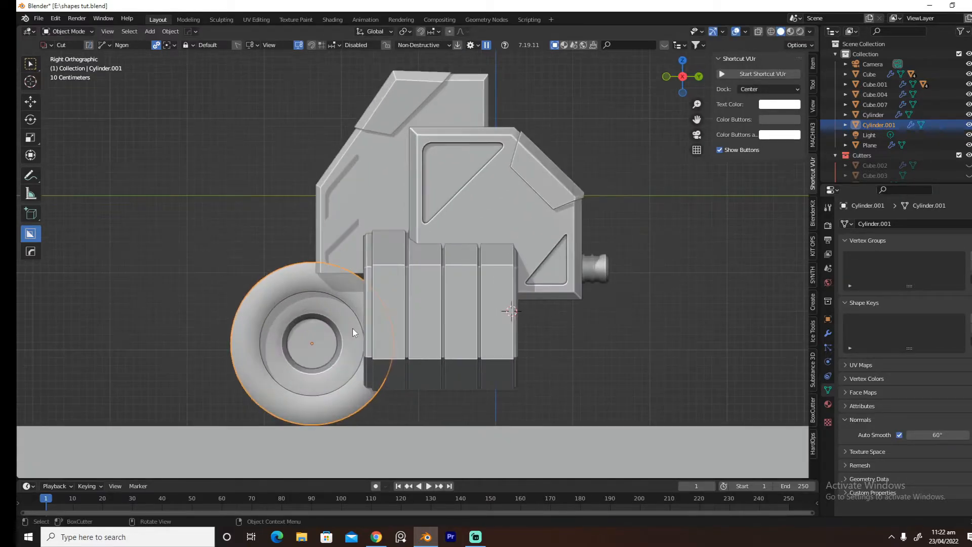
middle_drag(312, 346, 322, 346)
right_click(321, 347)
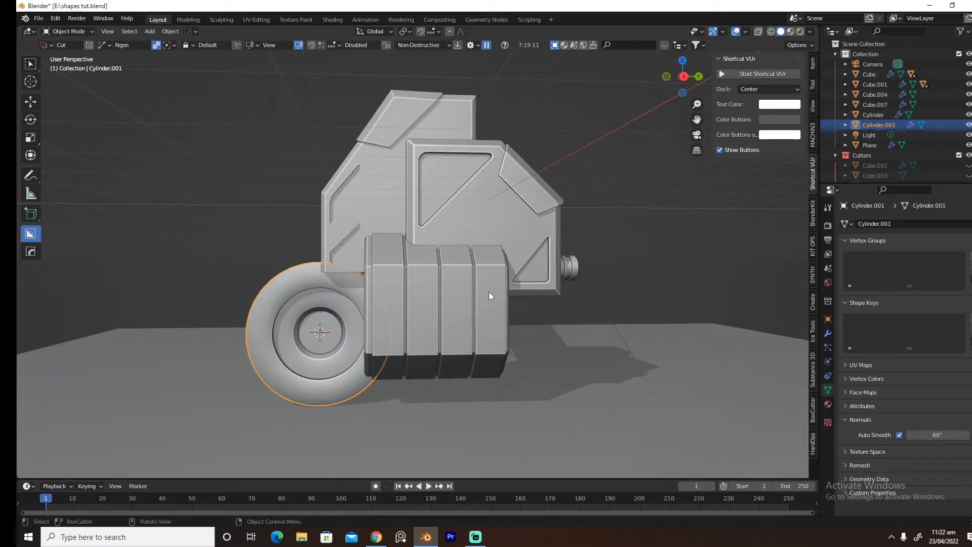
Isolate the wheel in local view and add a plane mesh at the 3D cursor
key(KP_Divide)
middle_drag(448, 290, 489, 354)
scroll(491, 323, down, 3)
key(shift+a)
mouse_move(471, 312)
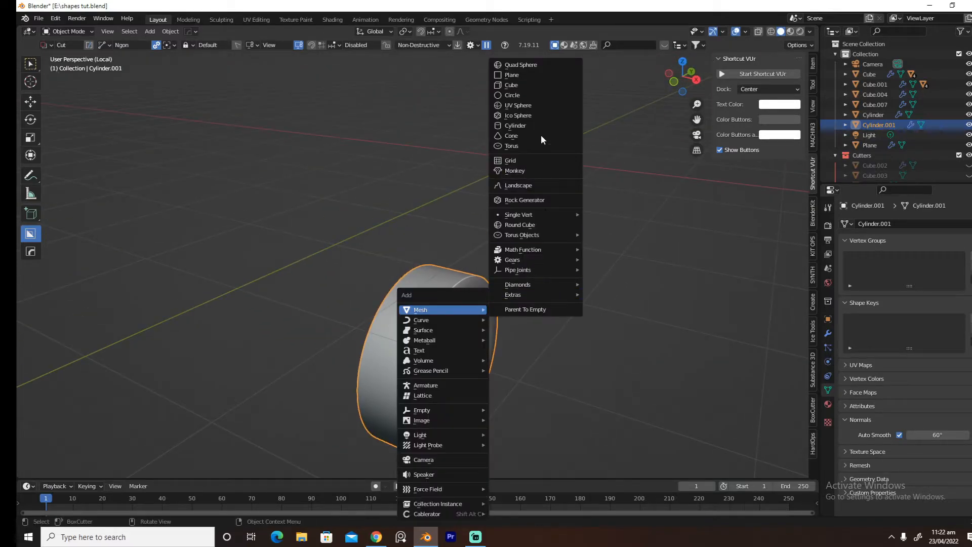
click(527, 76)
Scale the plane to about 0.213 and shift it onto the middle of the wheel's width in the top view
key(grave)
click(506, 305)
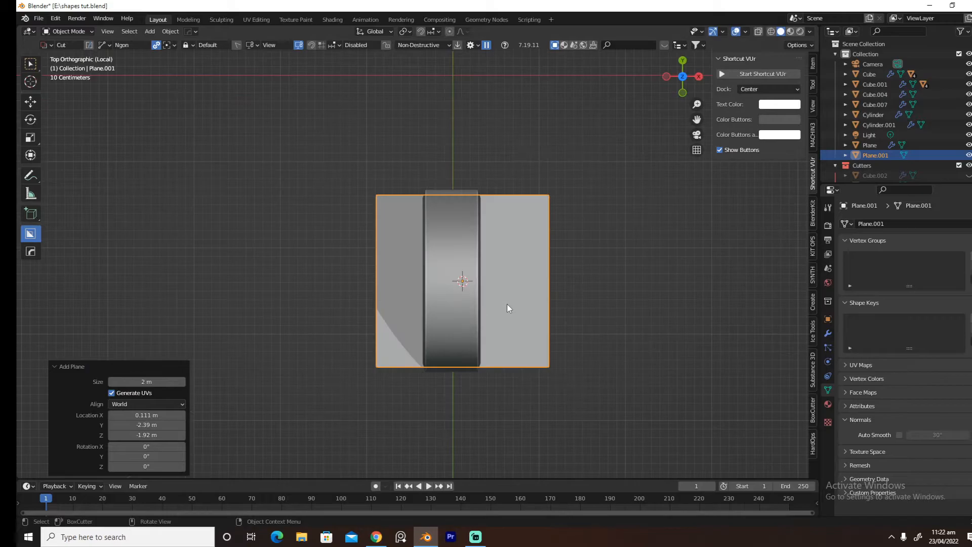
key(s)
click(484, 299)
key(g)
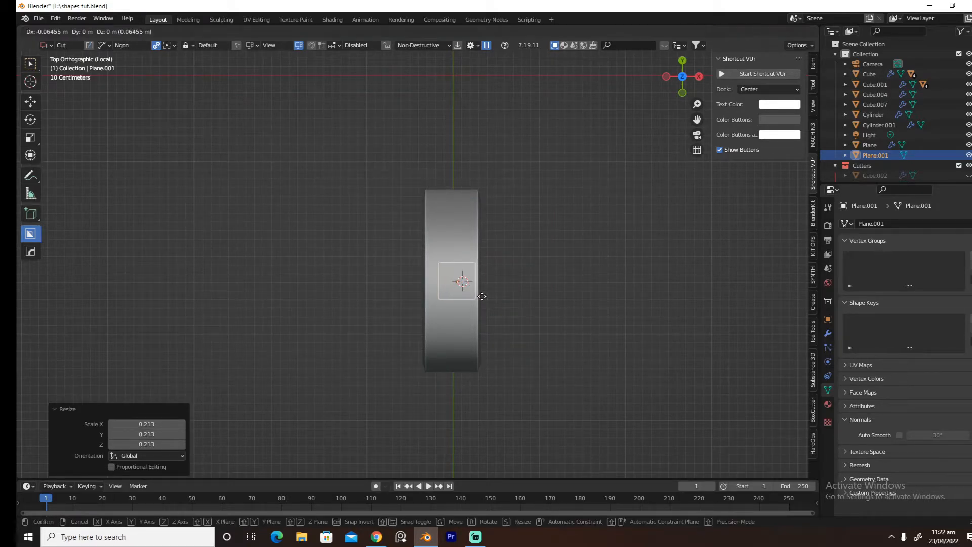
click(479, 295)
Raise the small plane about 1.155 m along Z until it sits above the tyre
middle_drag(494, 421, 448, 326)
key(g)
key(z)
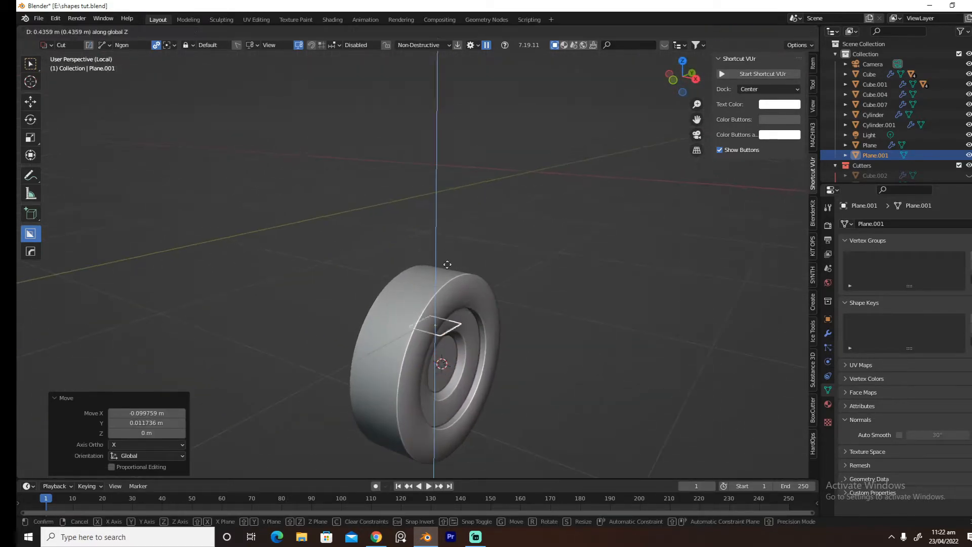
click(449, 229)
Turn on X-ray, scale the plane to about 0.369 and centre it over the tyre from above
click(758, 31)
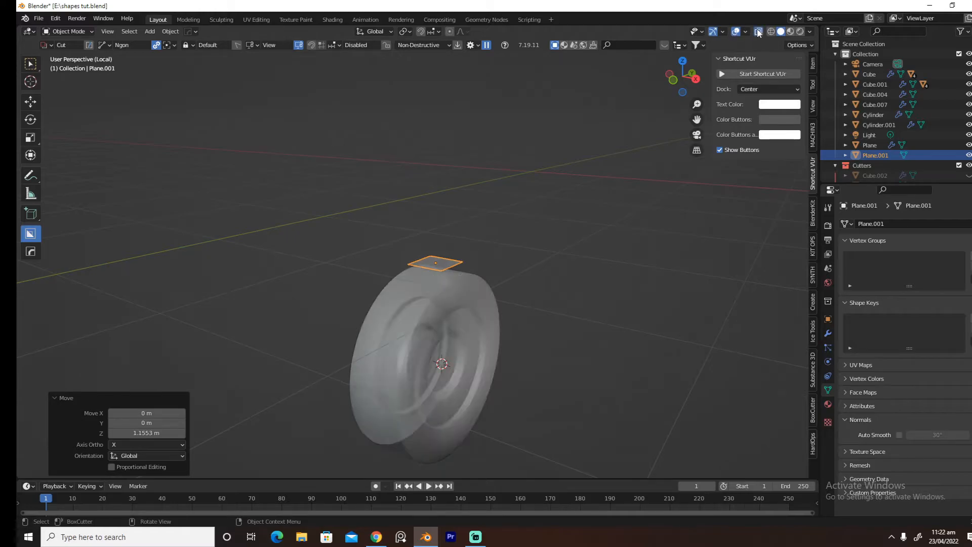
key(KP_7)
scroll(616, 193, up, 5)
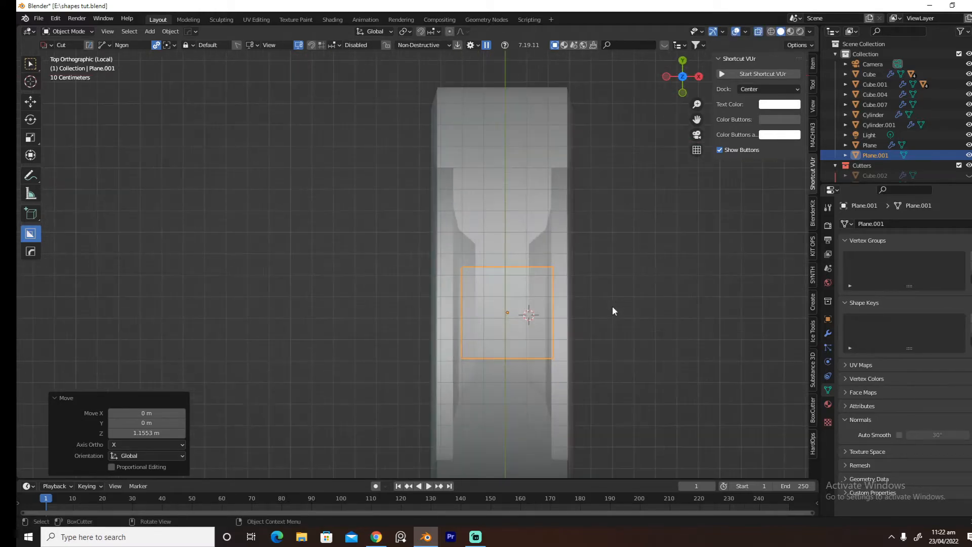
key(ctrl+KP_6)
key(s)
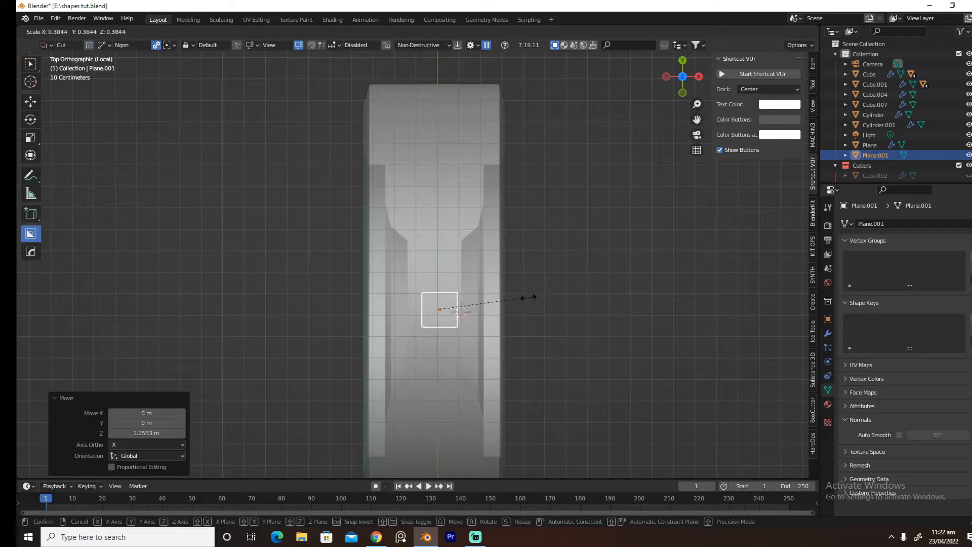
click(524, 298)
key(g)
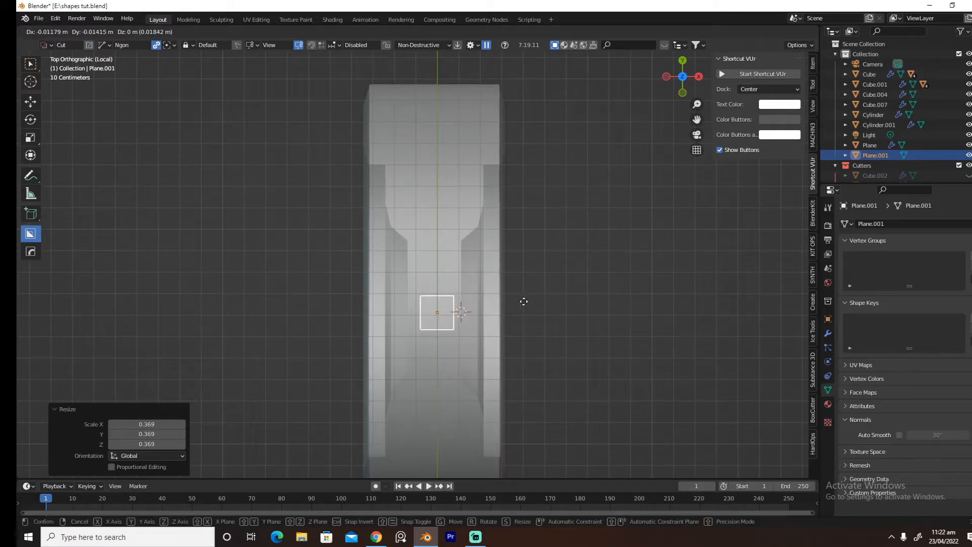
click(522, 301)
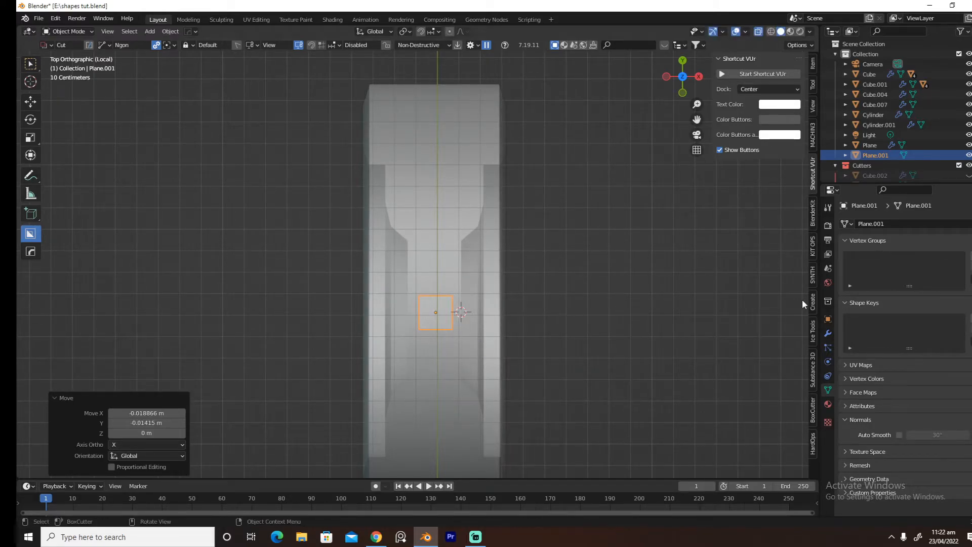
With X-ray on, extrude the plane's +X edge diagonally forward about 0.11 m, then about 0.094 m straight out to the tyre's side
key(Tab)
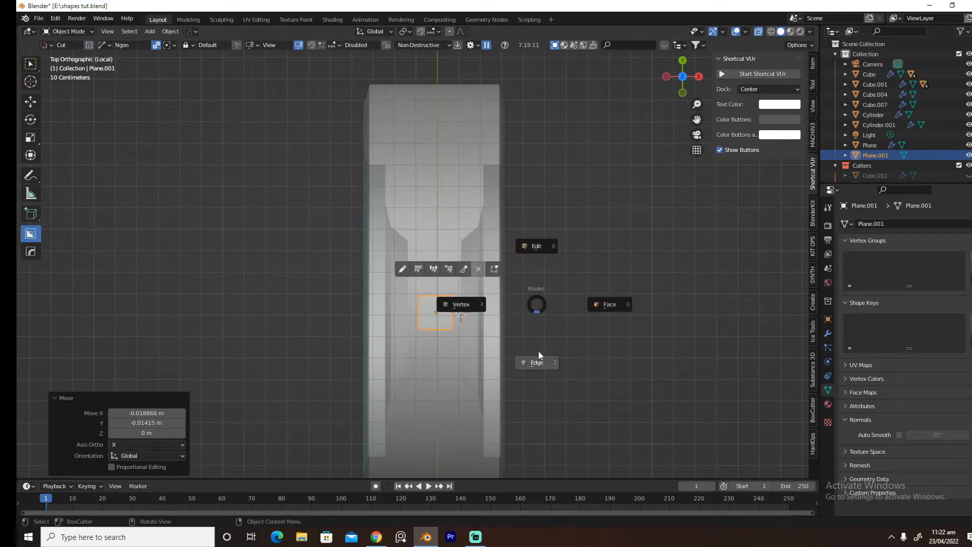
click(538, 358)
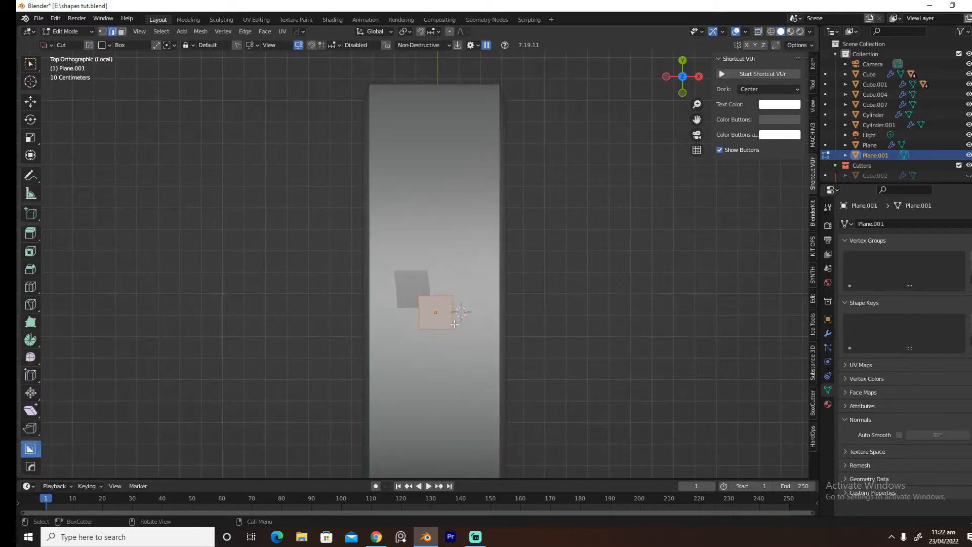
click(758, 31)
key(e)
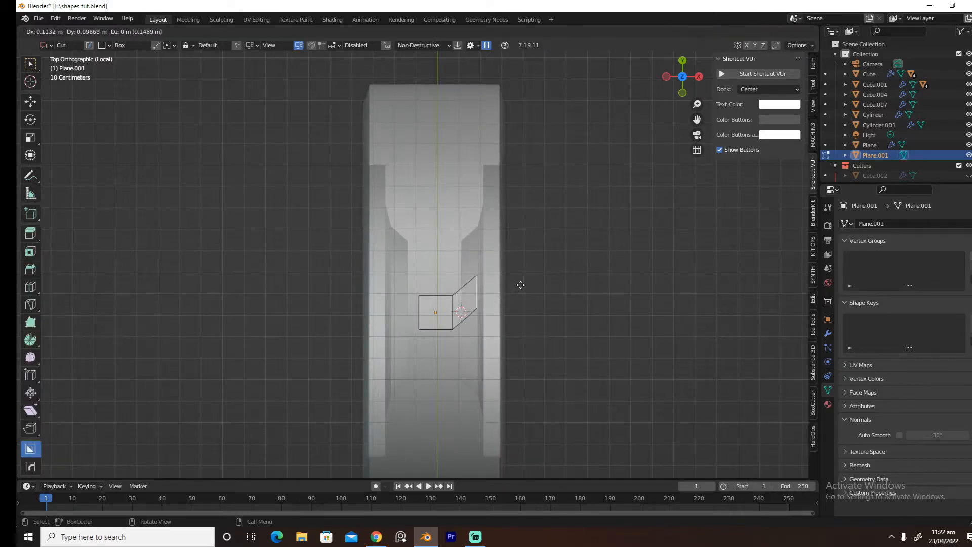
click(524, 282)
key(e)
click(544, 281)
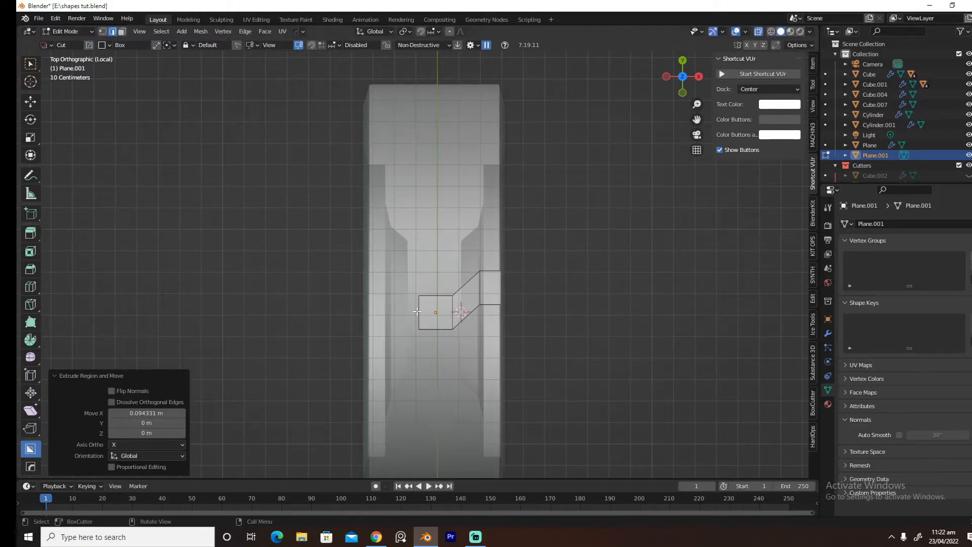
Extrude the plane's opposite edge diagonally by about 0.11 m in X and Y, then straight out to the tyre's other side
click(418, 311)
key(e)
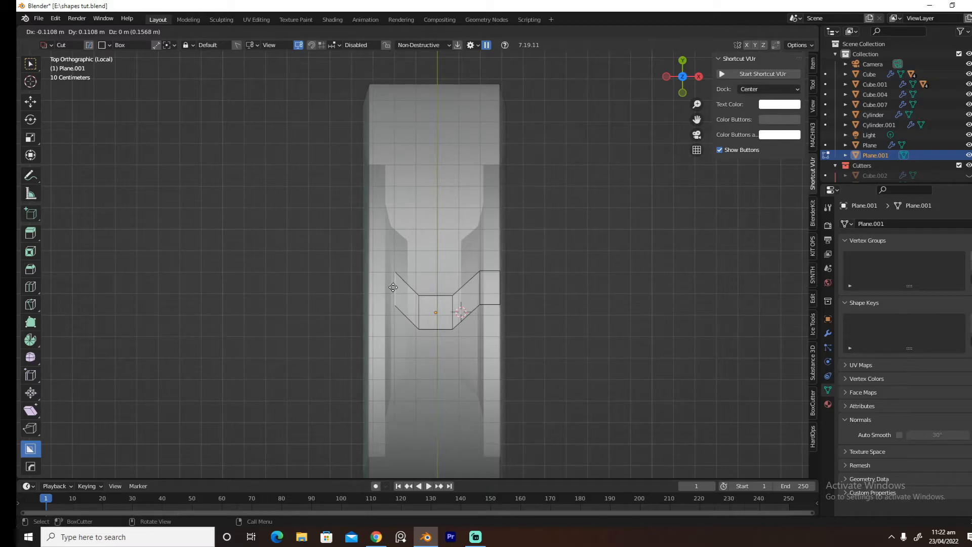
click(393, 287)
key(e)
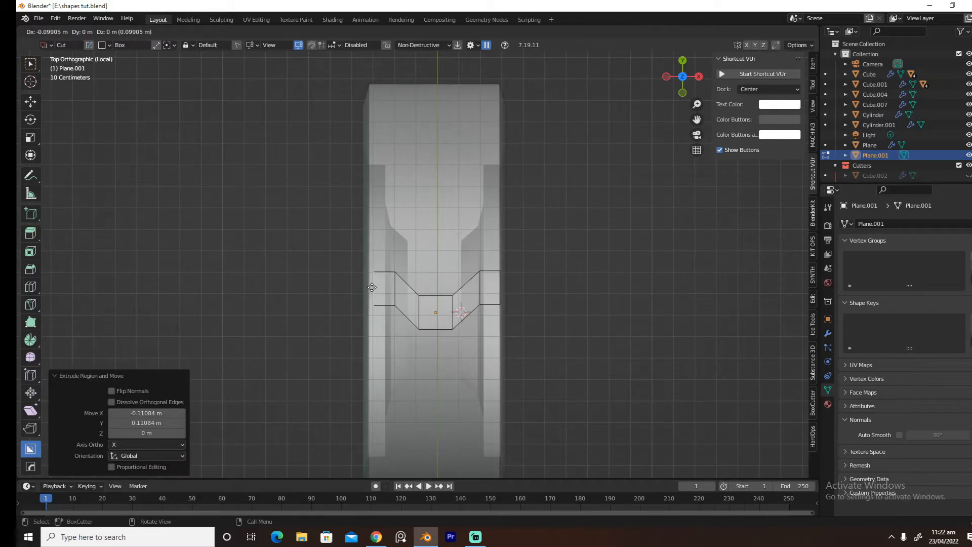
click(368, 287)
Return to Object Mode and add a Shrinkwrap modifier to the tread strip, targeting the wheel Cylinder.001
key(Tab)
click(546, 293)
middle_drag(577, 354, 537, 302)
click(827, 333)
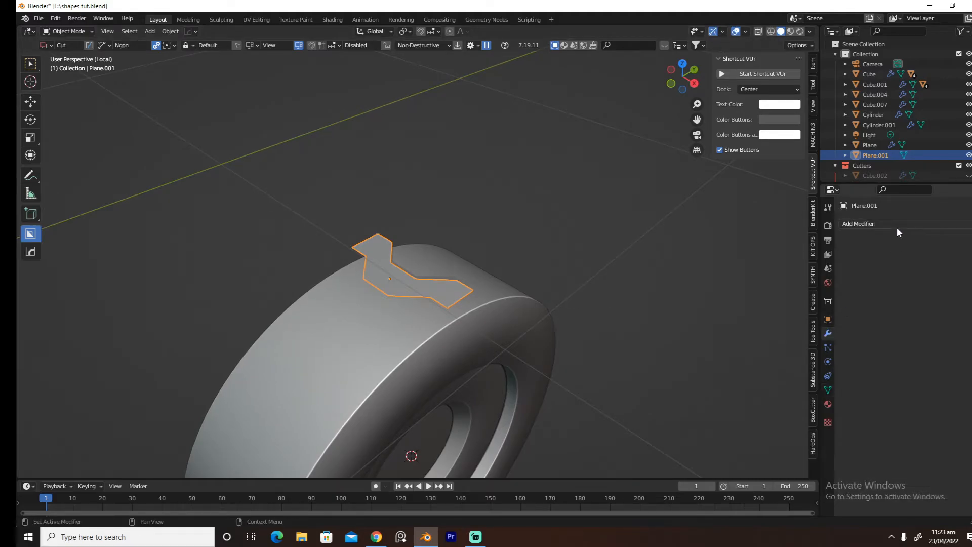
click(897, 226)
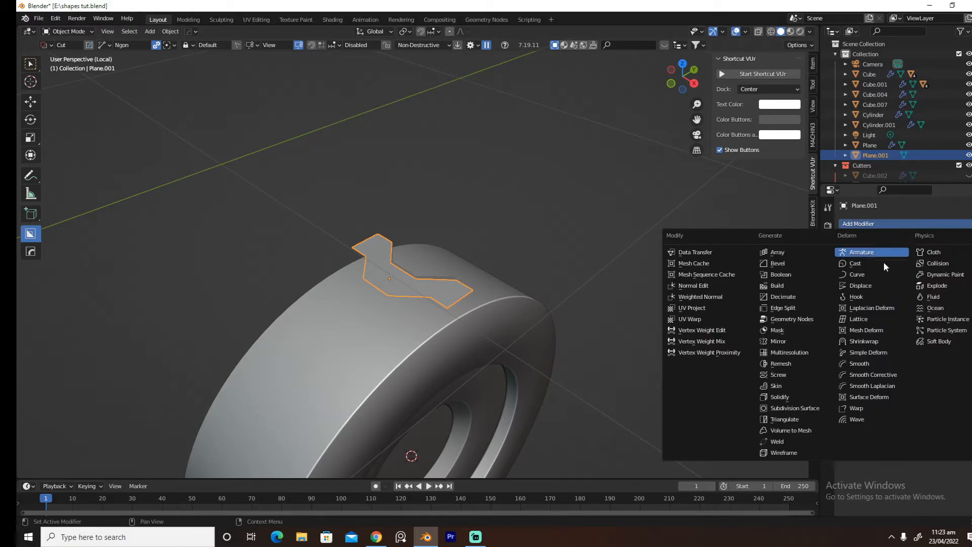
click(865, 341)
click(964, 281)
click(487, 330)
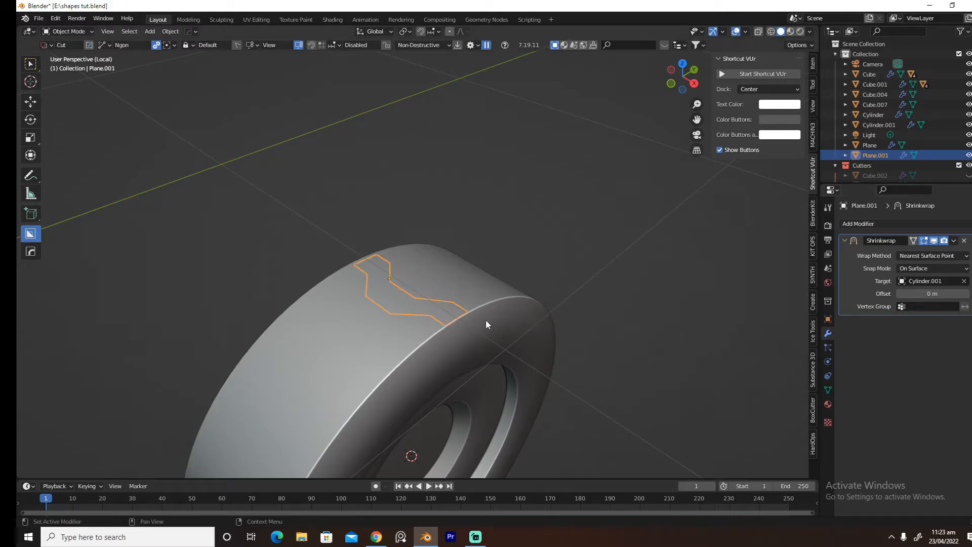
Add a Solidify modifier to the tread strip with HardOps to give it thickness above the tyre surface
middle_drag(605, 393, 608, 380)
key(q)
click(571, 363)
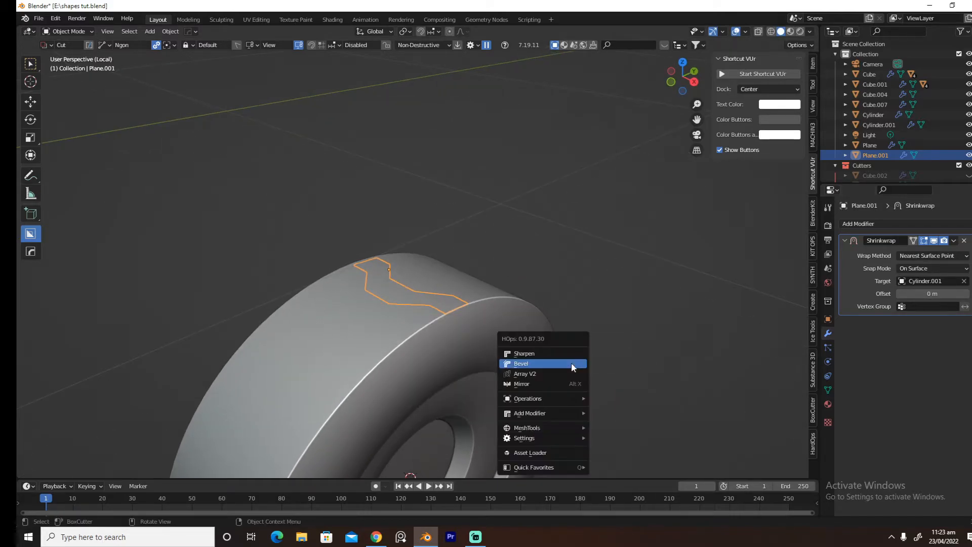
mouse_move(560, 412)
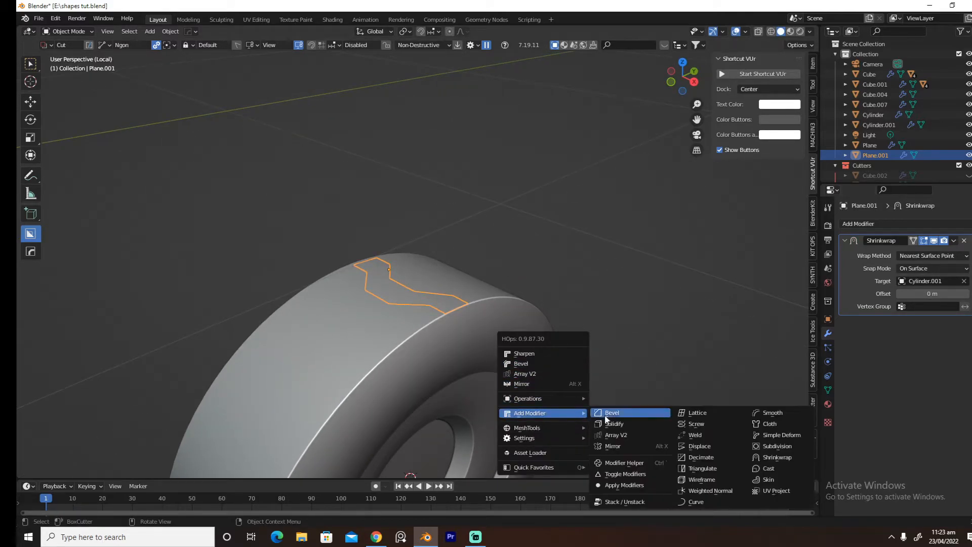
click(609, 422)
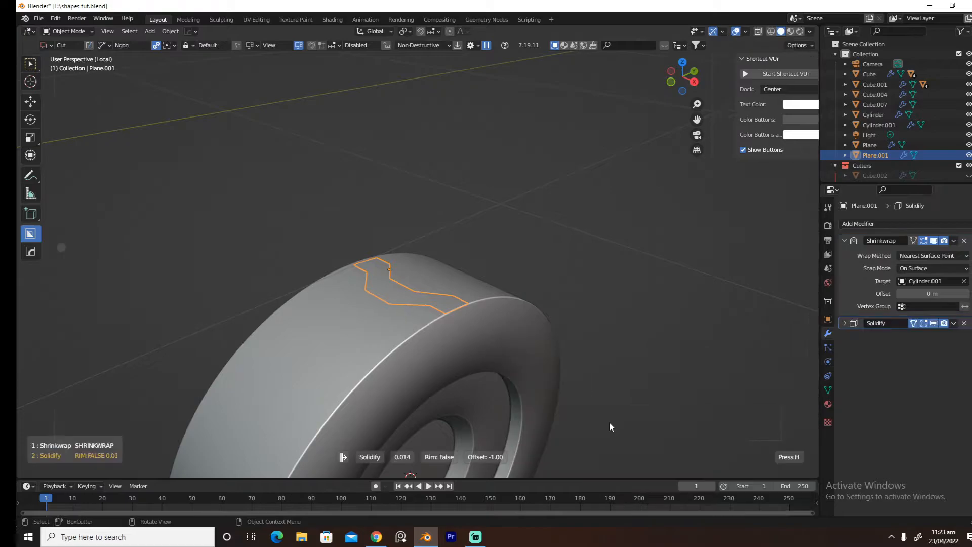
click(663, 408)
key(n)
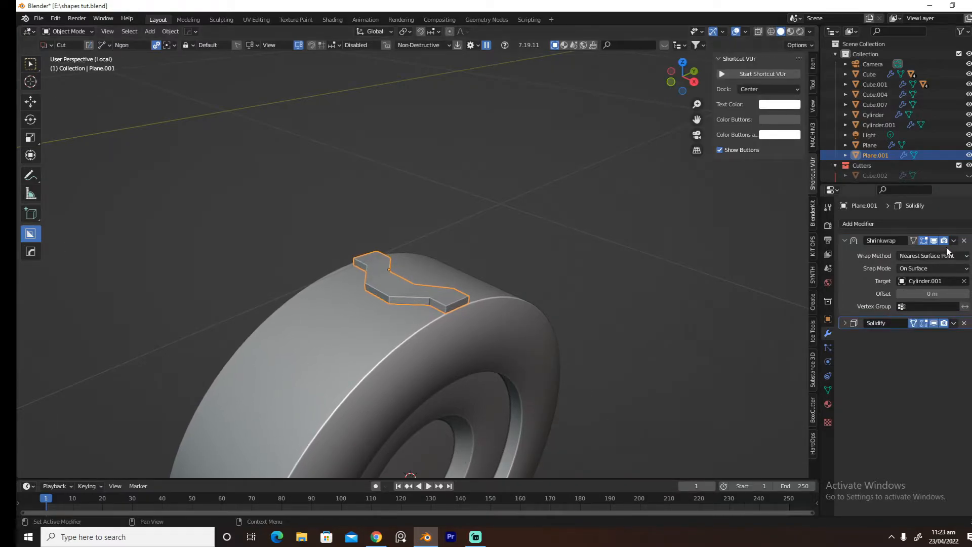
scroll(548, 310, down, 5)
key(d)
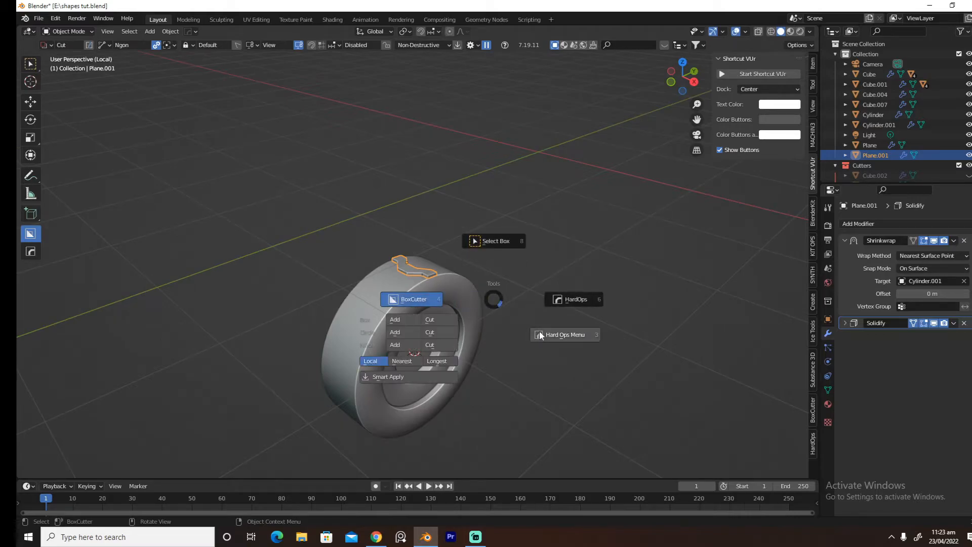
click(539, 333)
mouse_move(540, 346)
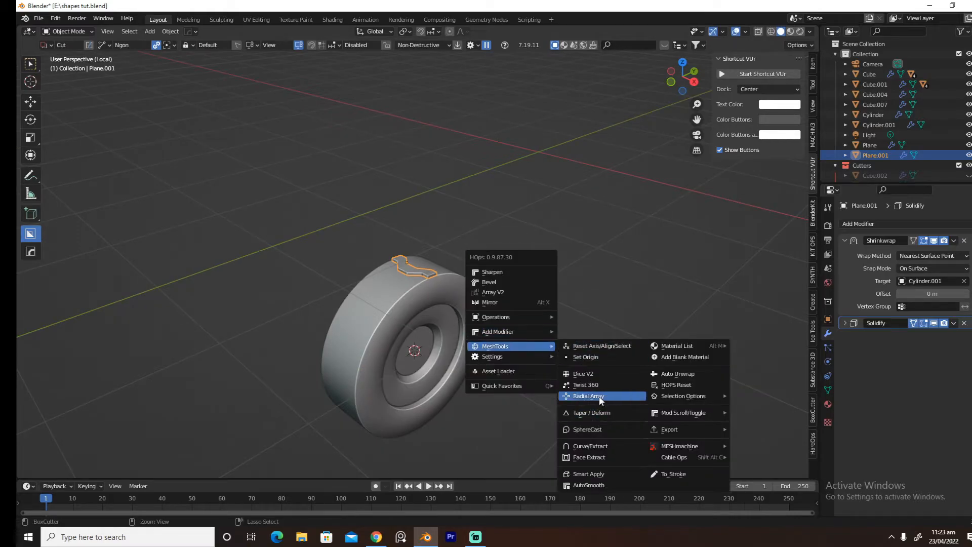
click(599, 400)
key(x)
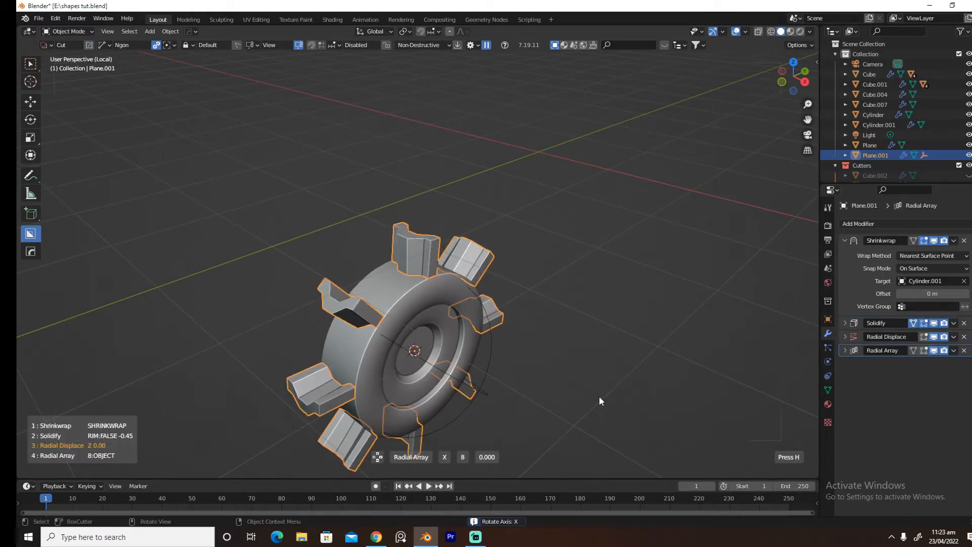
right_click(600, 396)
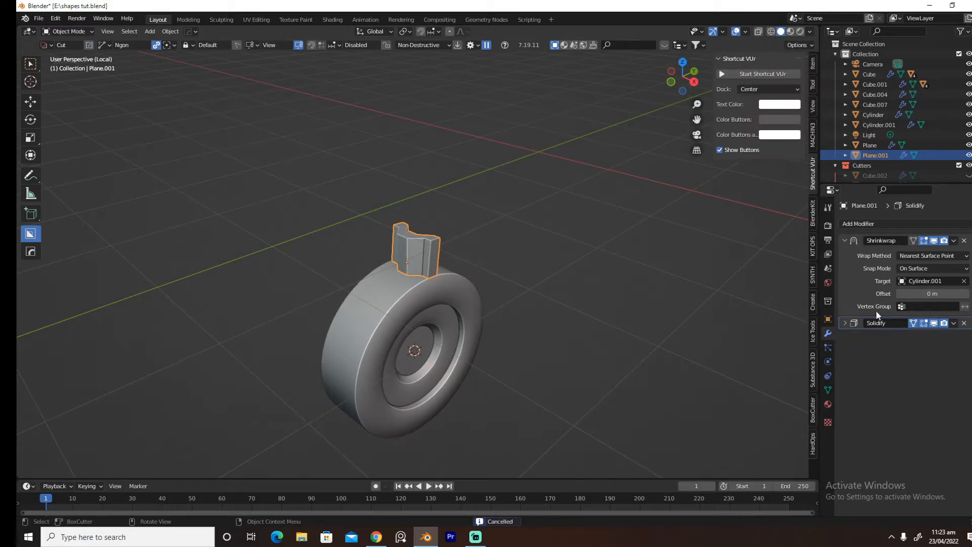
Set the tread strip's Solidify thickness to -0.059 m
click(954, 323)
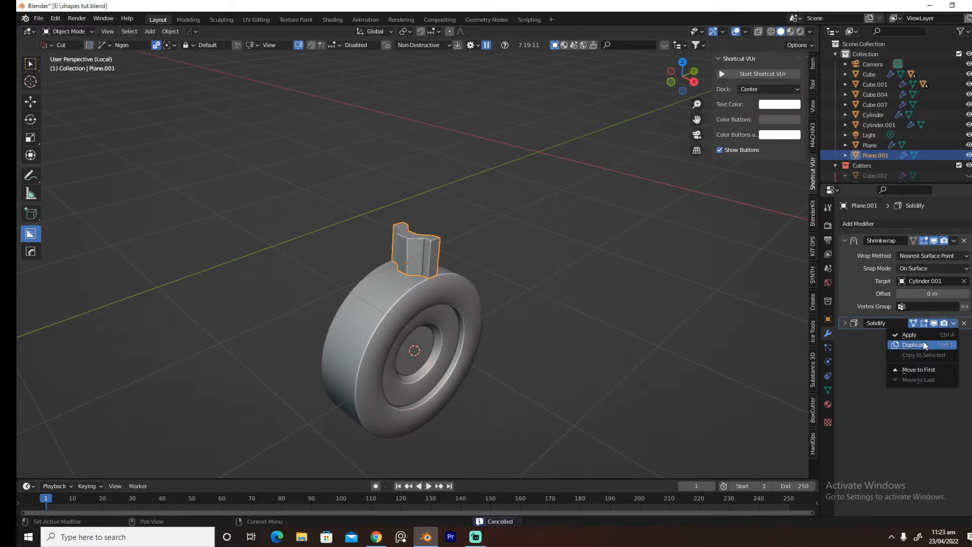
click(851, 323)
drag(932, 350, 947, 350)
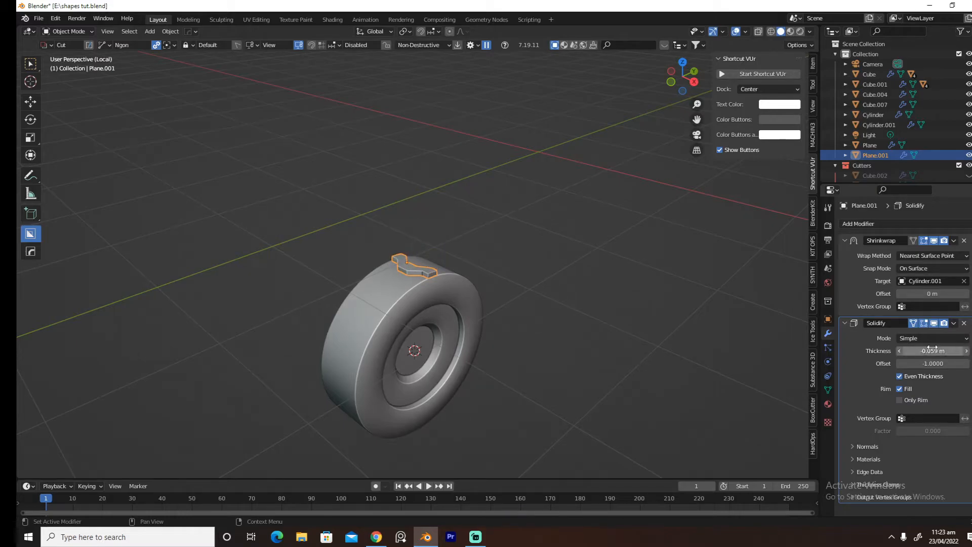
Radial-array the tread strip around the tyre about the X axis with 43 segments using HardOps
key(d)
click(532, 305)
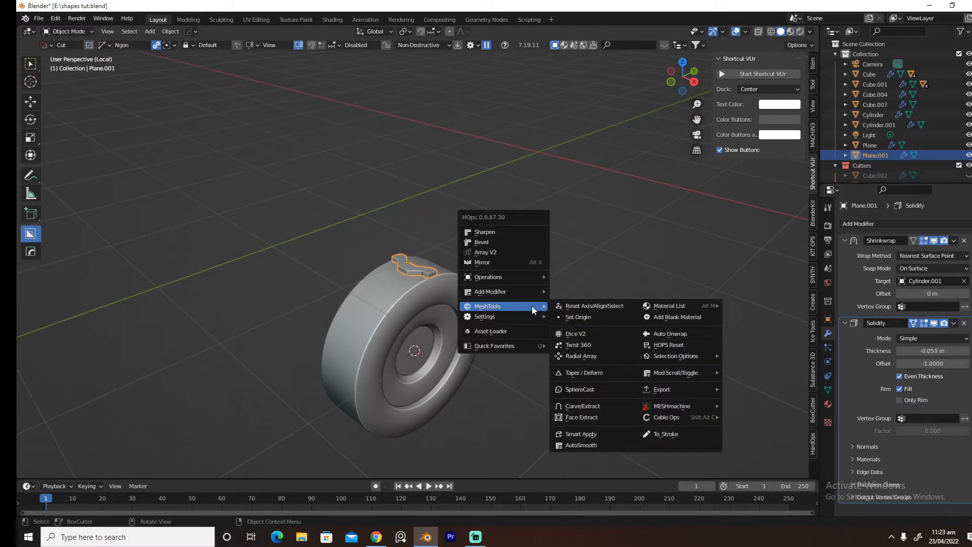
click(587, 355)
key(x)
scroll(586, 353, up, 18)
scroll(586, 356, up, 18)
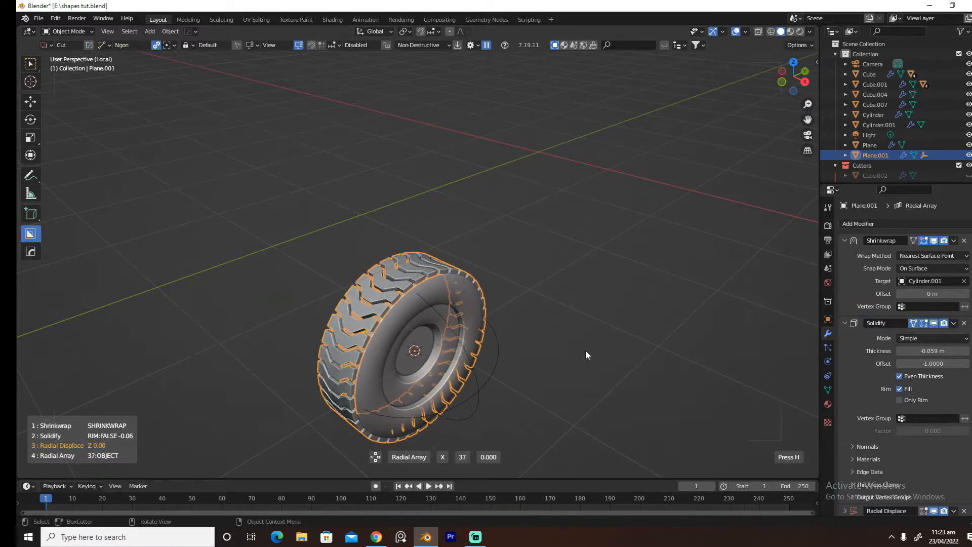
scroll(586, 353, down, 1)
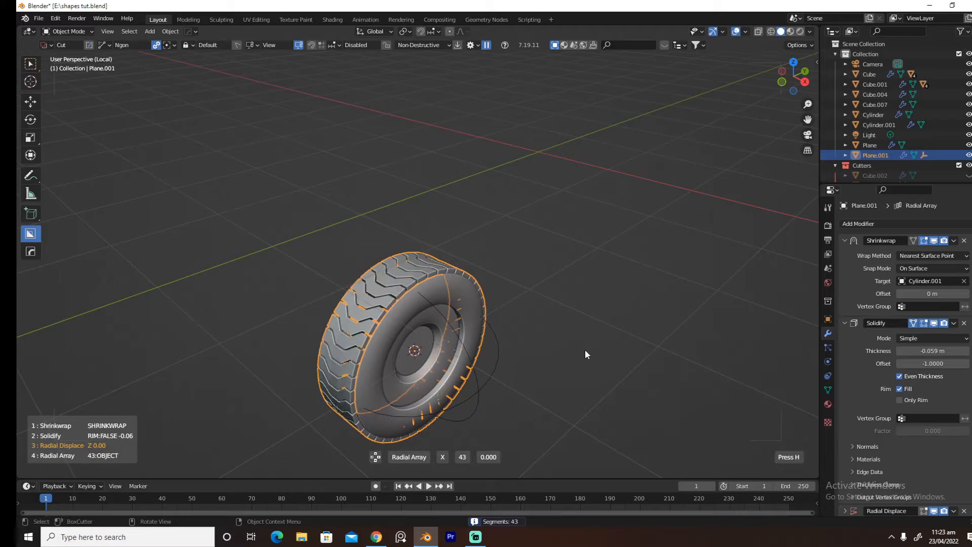
click(587, 354)
key(n)
Leave local view, deselect everything and check the treaded wheel against the whole vehicle
key(KP_Divide)
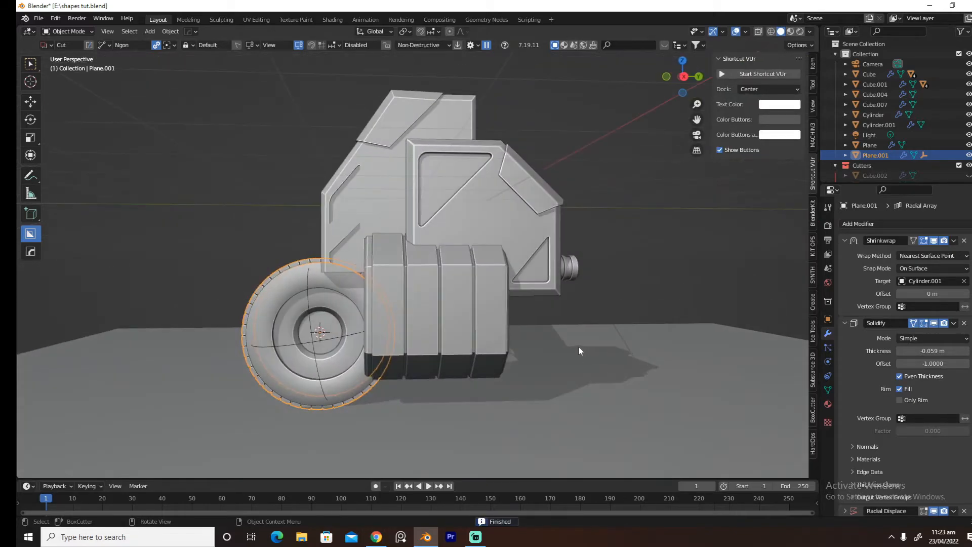
middle_drag(400, 329, 534, 323)
key(alt+a)
middle_drag(465, 289, 466, 321)
scroll(530, 324, down, 4)
scroll(469, 324, up, 4)
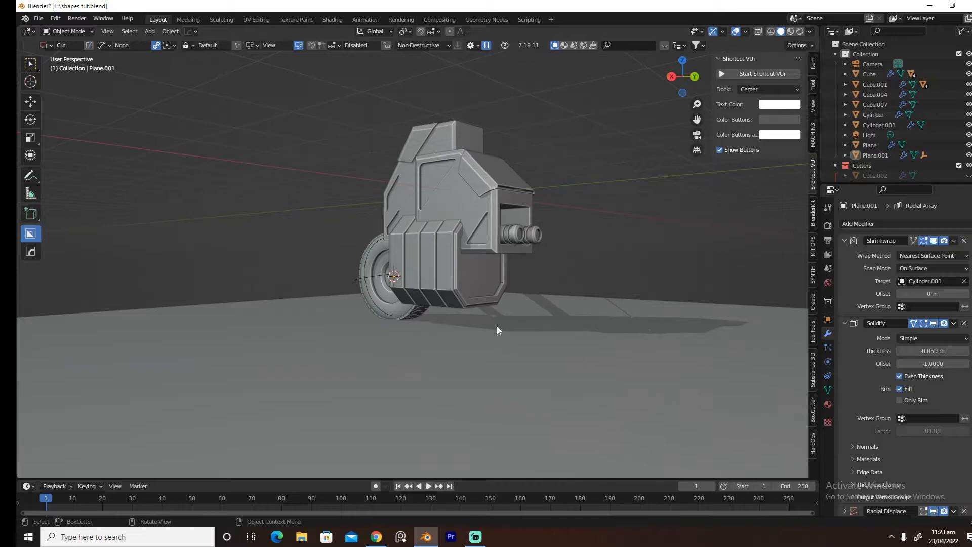
middle_drag(410, 325, 463, 327)
Bake all of the tread's modifiers with HardOps Smart Apply, and sharpen the tread mesh
click(333, 232)
middle_drag(360, 250, 439, 270)
key(q)
click(387, 301)
mouse_move(386, 301)
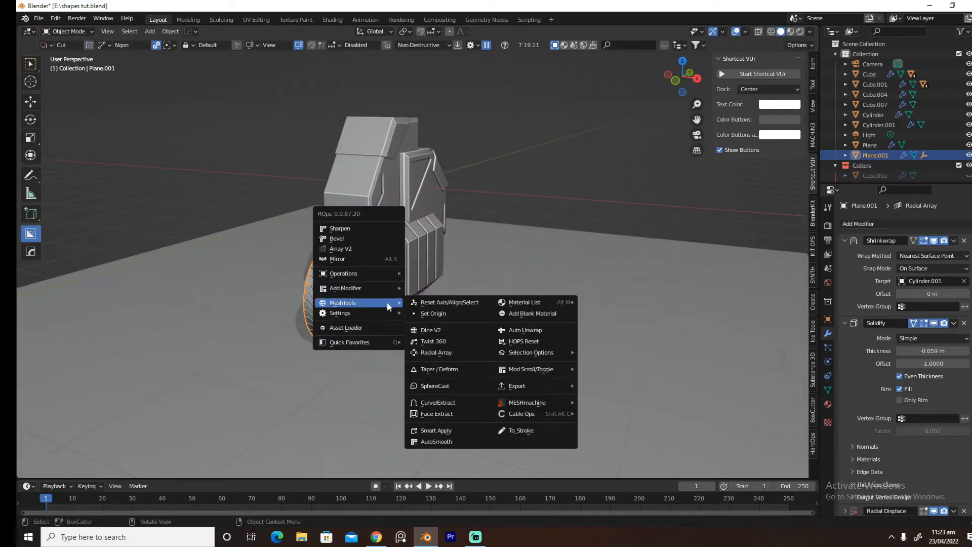
click(449, 430)
middle_drag(448, 423, 430, 325)
key(q)
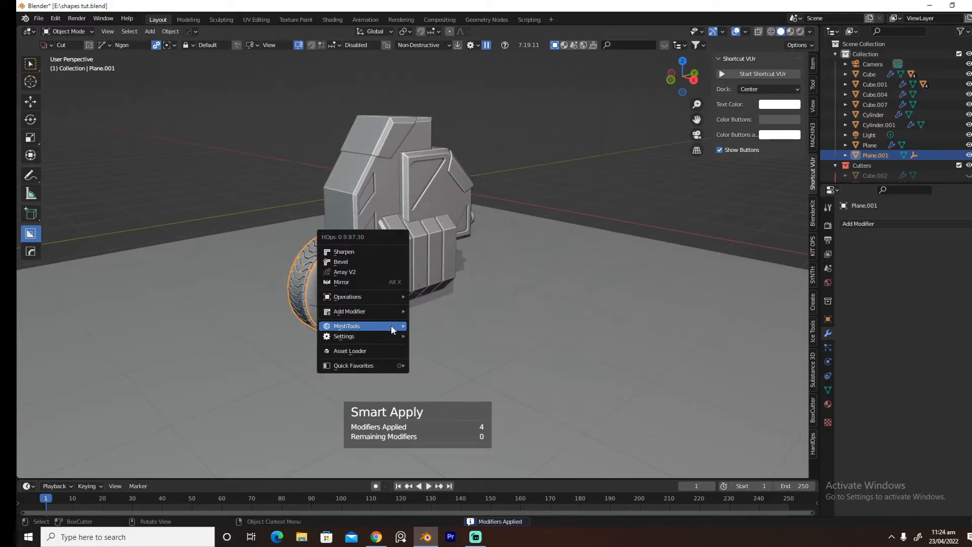
click(382, 252)
Duplicate the wheel together with its tread and move the copy about 3.91 m along Y
click(335, 262)
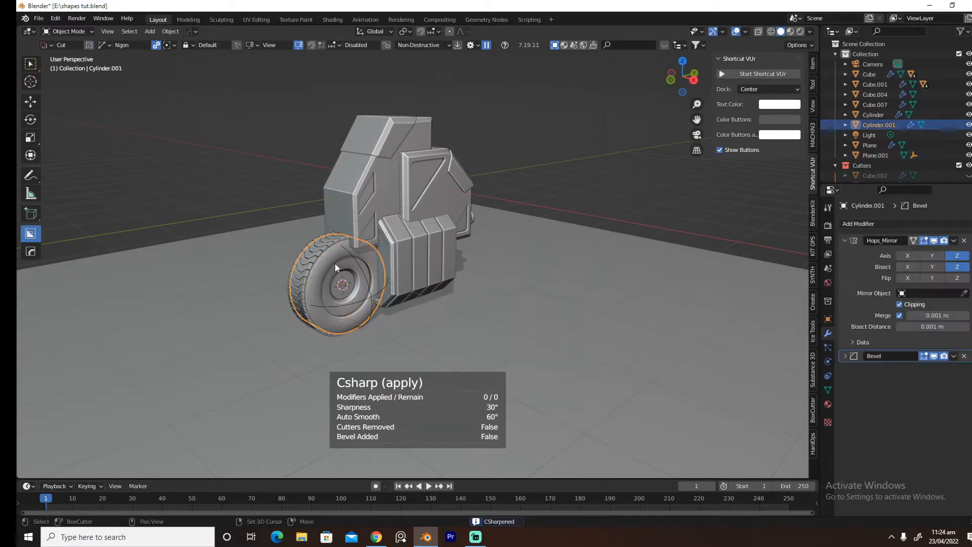
shift+click(324, 248)
key(shift+d)
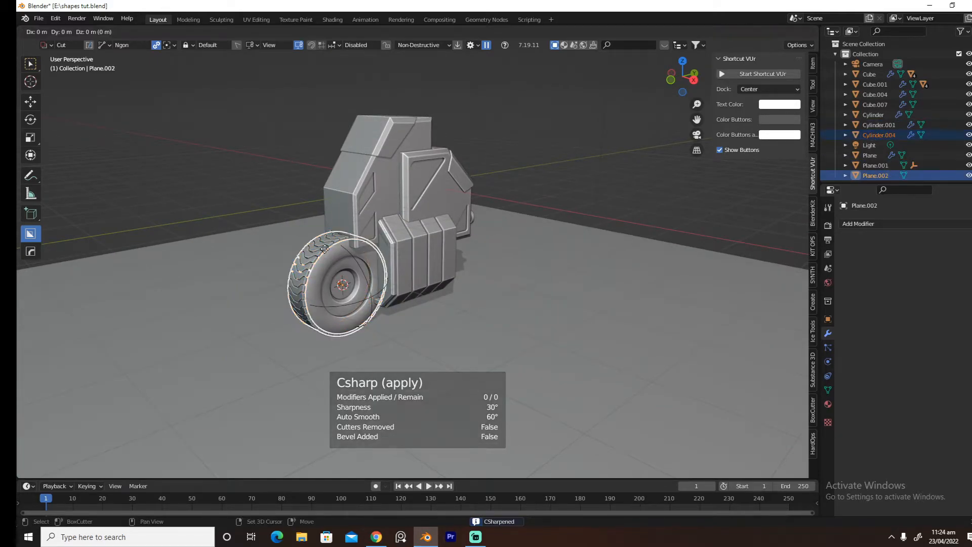
key(y)
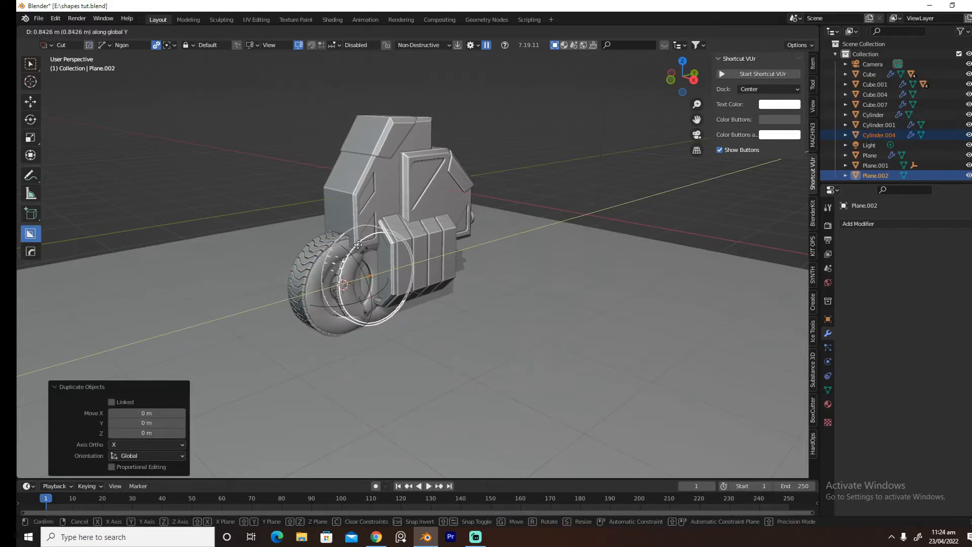
click(572, 266)
Scale the duplicated wheel to 0.439 and, in the right view, move it about -0.85 m in Y and -0.57 m in Z
middle_drag(572, 267, 470, 281)
key(s)
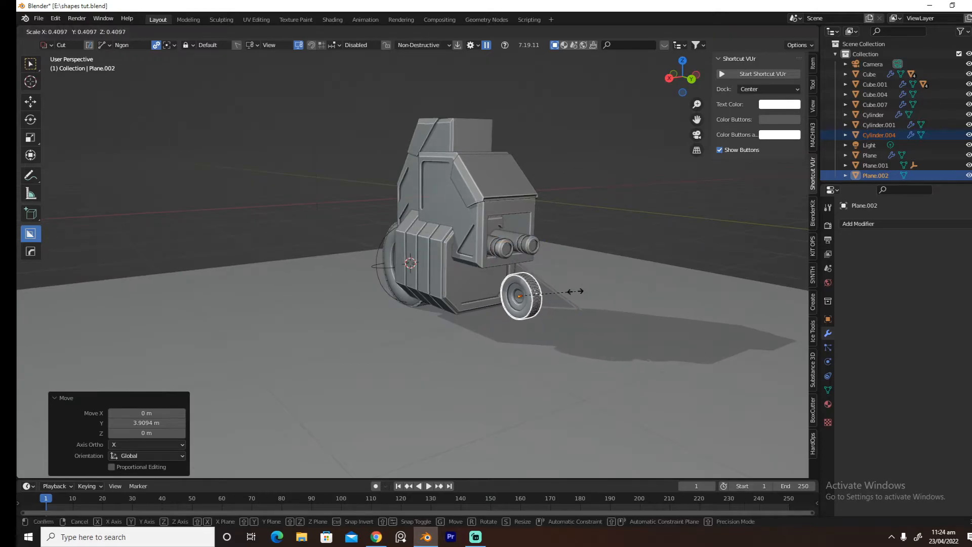
click(577, 289)
alt+middle_drag(493, 331, 624, 323)
key(g)
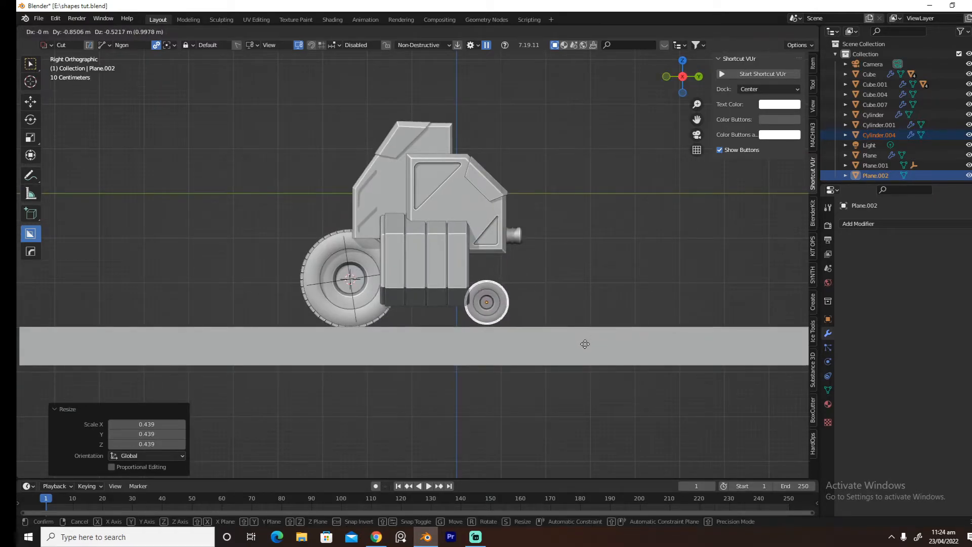
click(584, 342)
Enlarge the small wheel by a factor of 1.352 and raise it about 0.159 m along Z onto the ground
key(s)
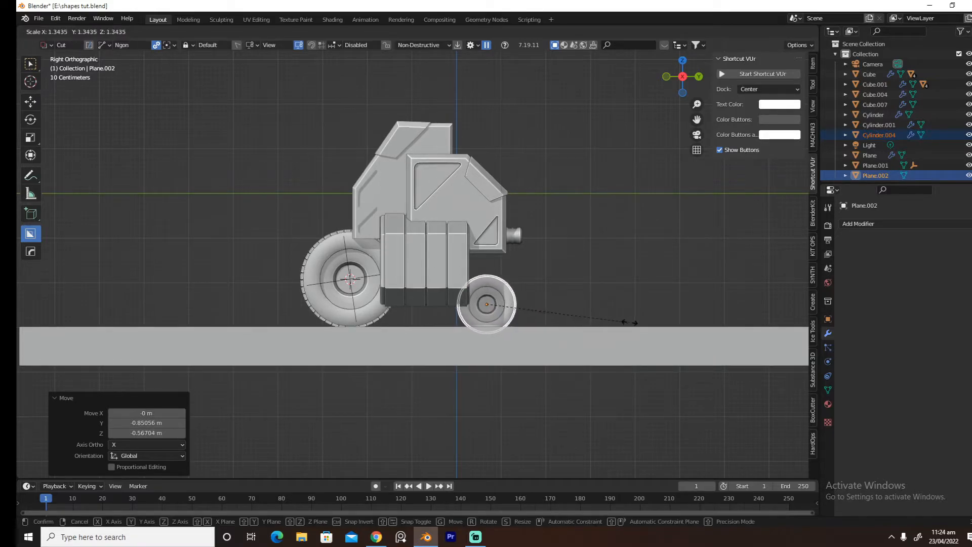
click(627, 323)
key(g)
key(z)
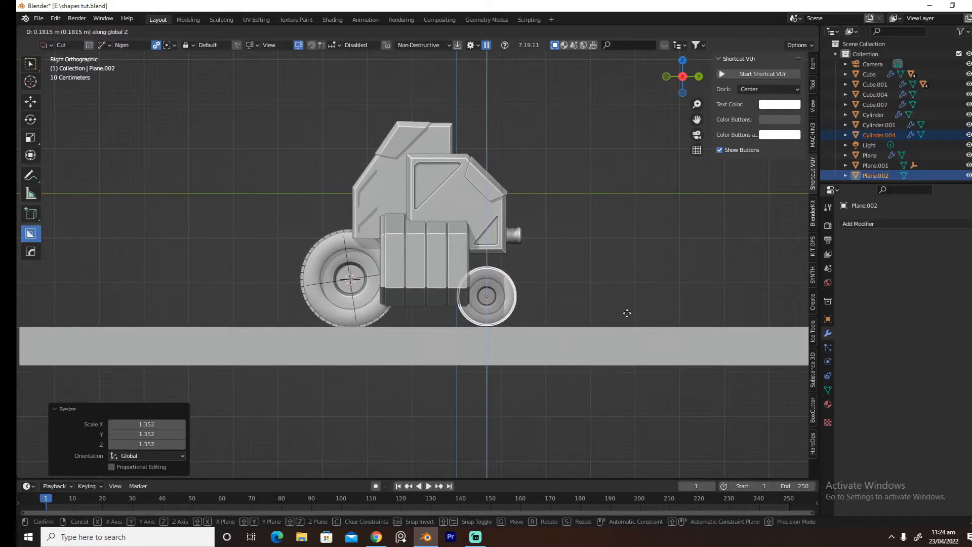
click(626, 314)
Duplicate the small wheel and its tread in place and scale the copy up by 1.228 as a cutter
middle_drag(627, 314, 567, 330)
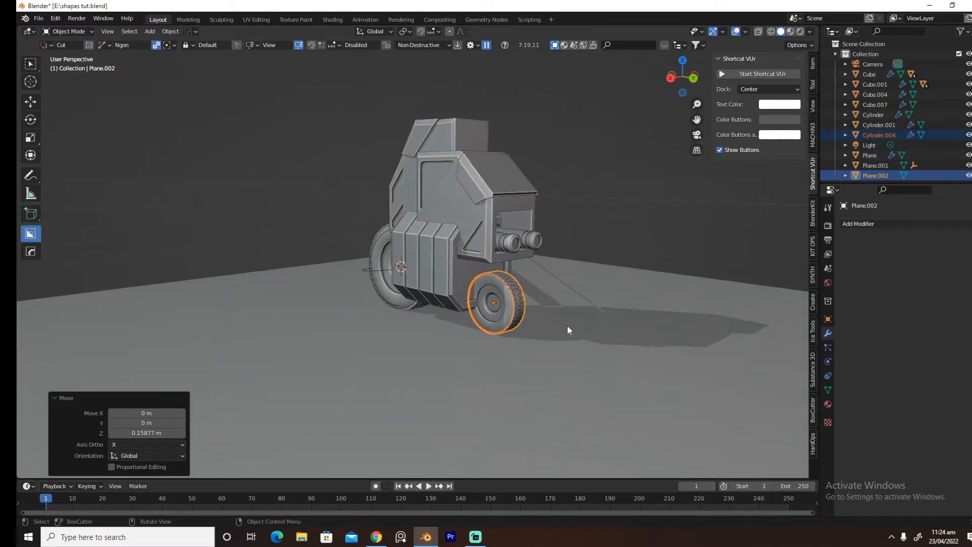
key(shift+d)
right_click(566, 324)
key(s)
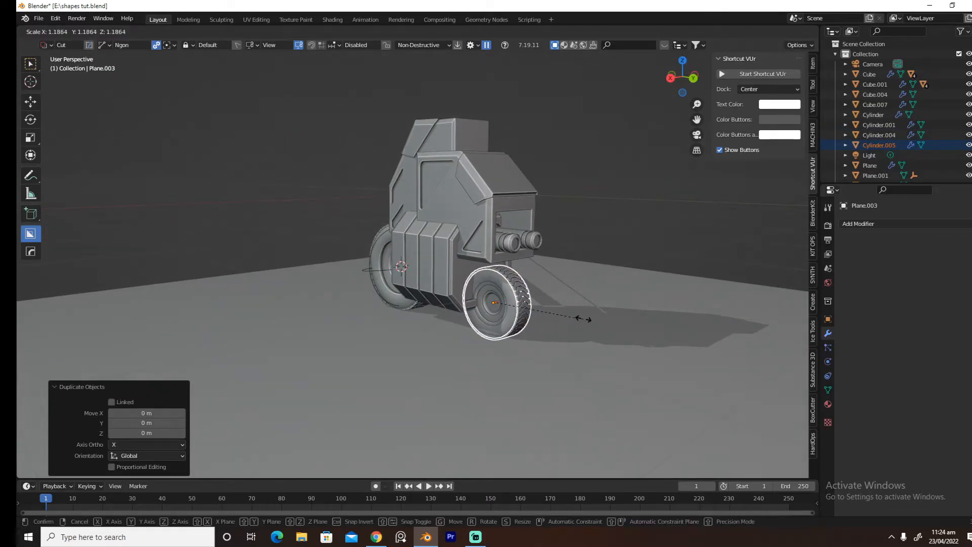
click(587, 318)
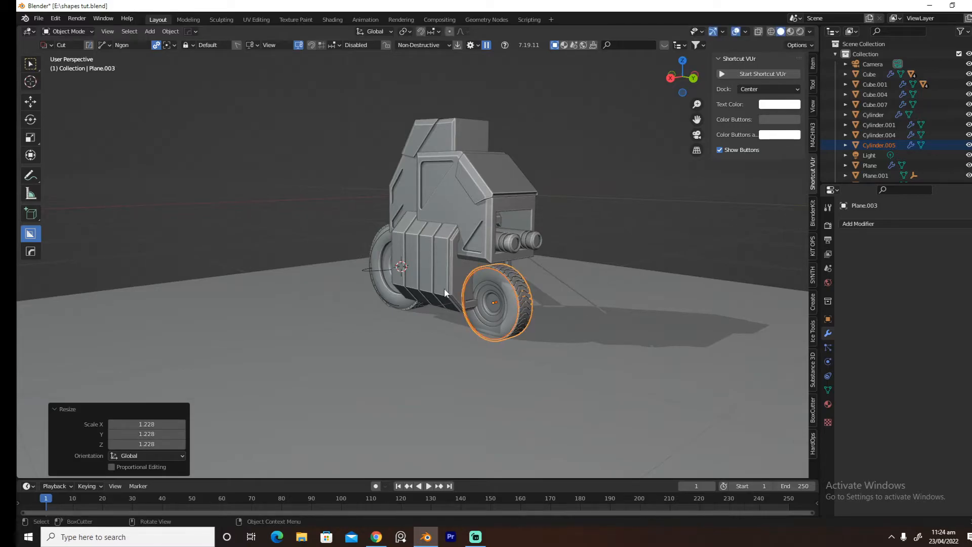
Subtract the enlarged wheel copy from the lower body Cube.004 with a HardOps Difference boolean
shift+click(462, 269)
key(q)
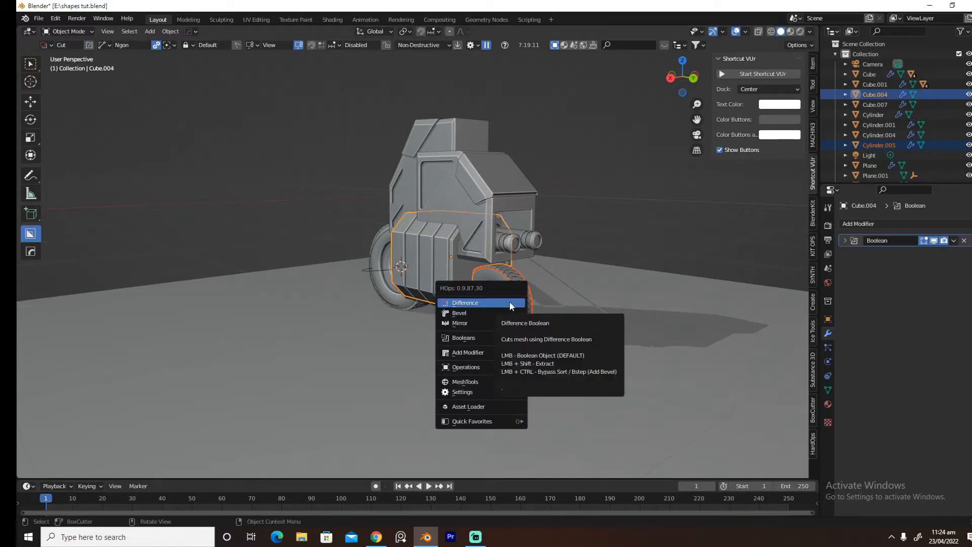
click(509, 304)
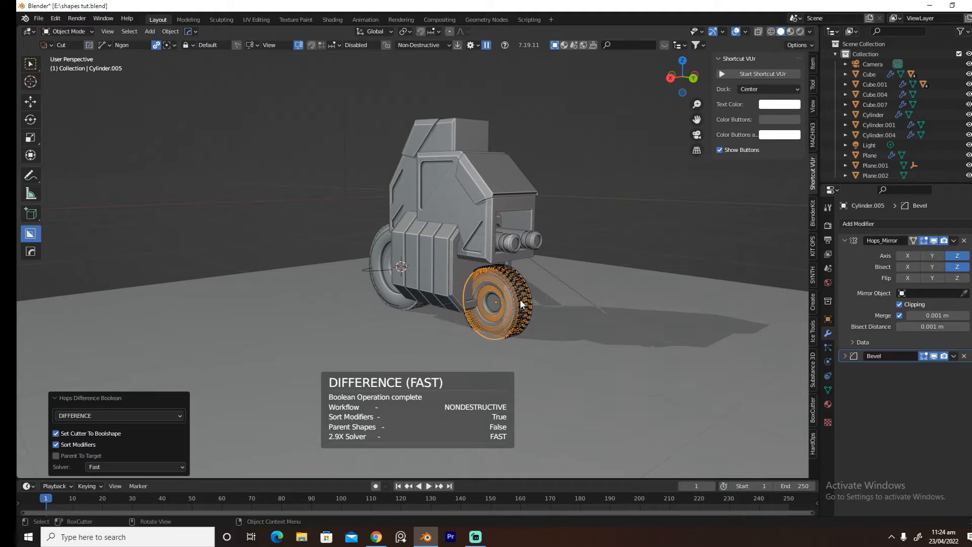
Enlarge the wheel-shaped cutter by 1.115 and again by about 1.06 to widen the wheel recess, and hide the cutter
key(s)
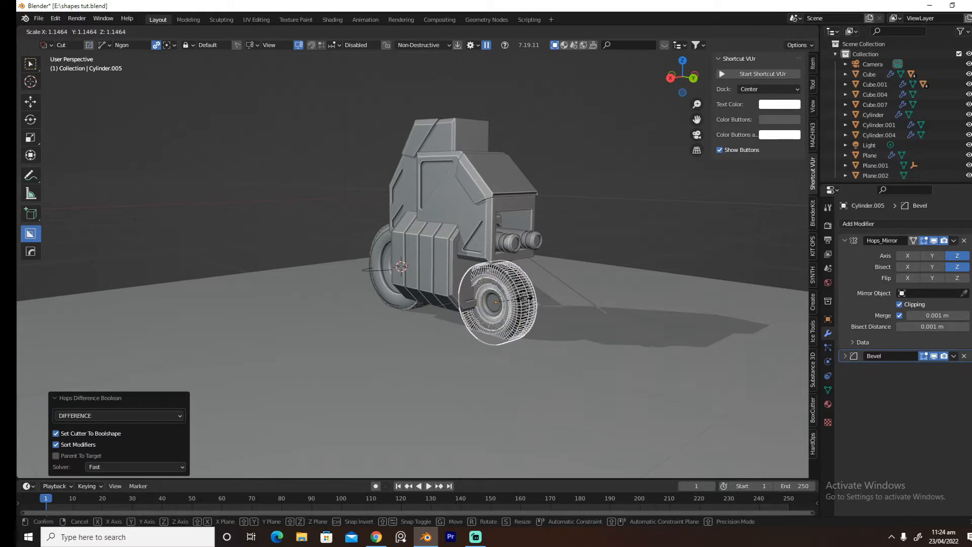
click(515, 302)
key(KP_3)
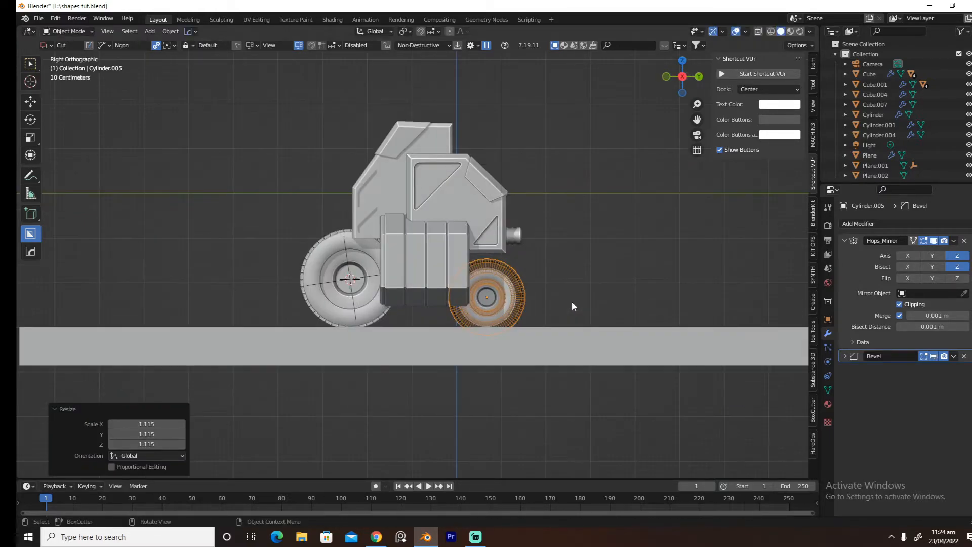
key(s)
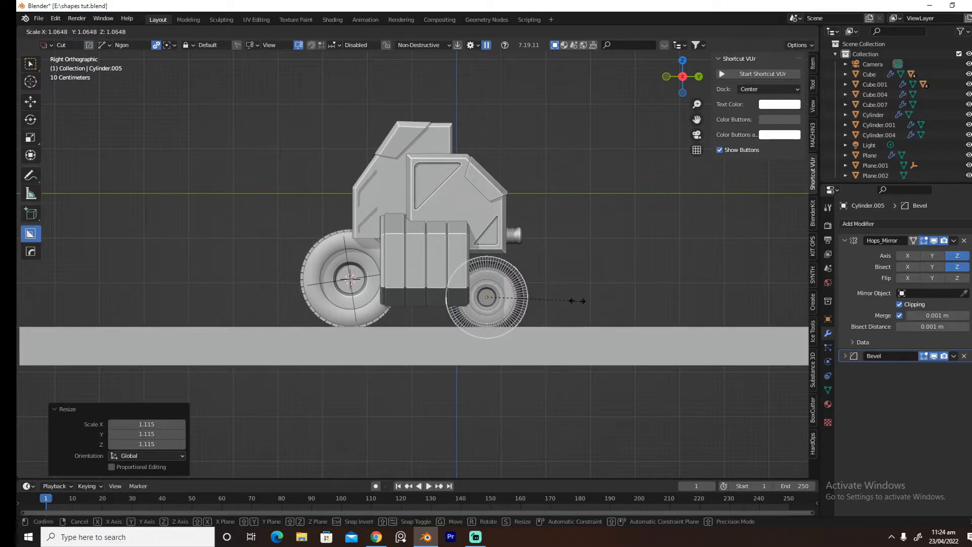
click(574, 300)
click(571, 299)
middle_drag(571, 299, 530, 305)
click(526, 300)
key(h)
Select the small wheel and its tread and, in the right view, scale them up by 1.219
click(500, 308)
shift+click(500, 309)
key(s)
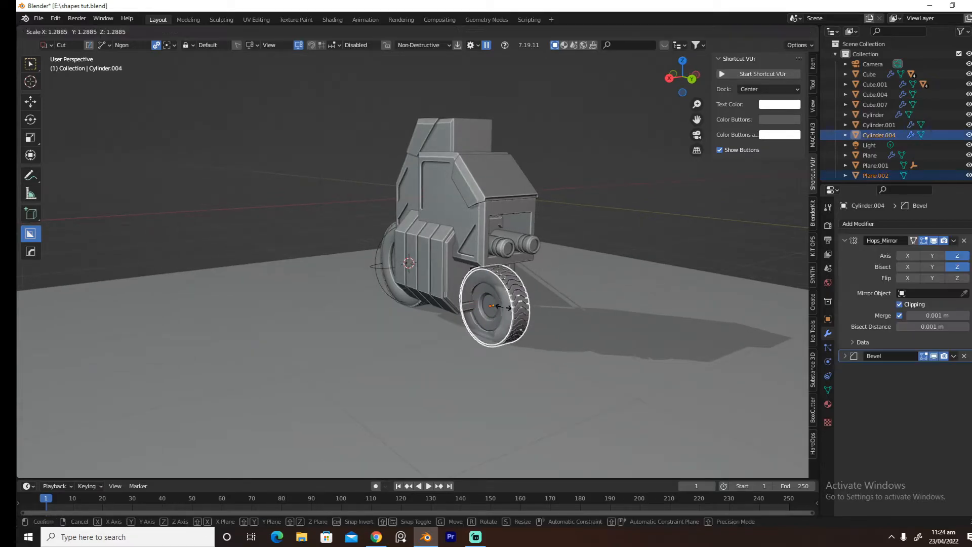
click(504, 305)
key(KP_3)
key(s)
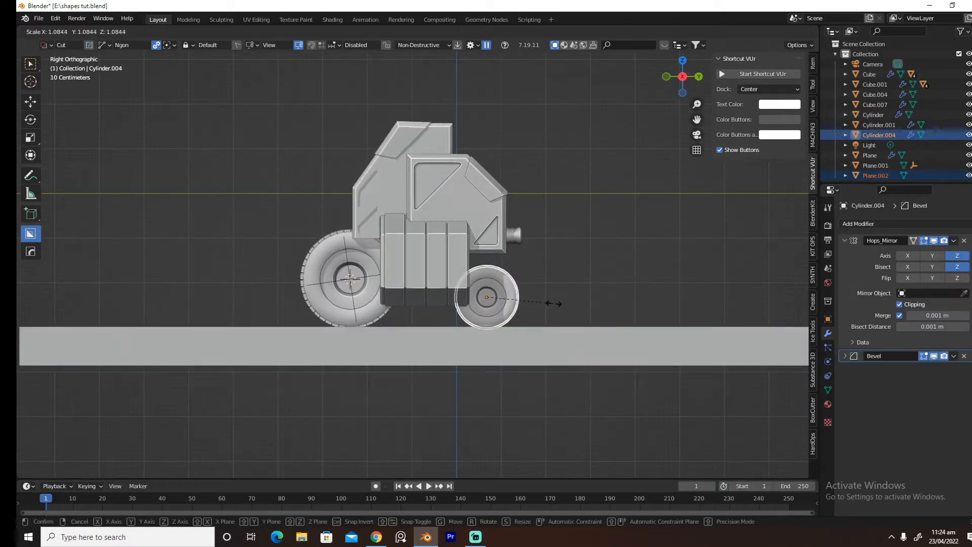
click(583, 298)
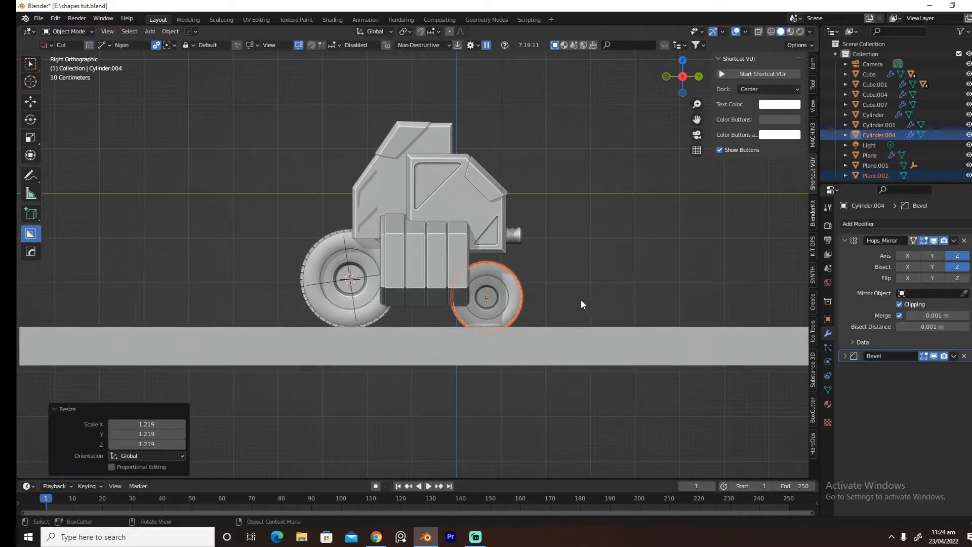
Raise the small wheel and its tread about 0.068 m along the Z axis
middle_drag(585, 298, 527, 312)
key(g)
key(z)
click(521, 304)
Inspect the wheel's fit in see-through right and back views, and lower the wheel and tread about 0.079 m along Z
key(grave)
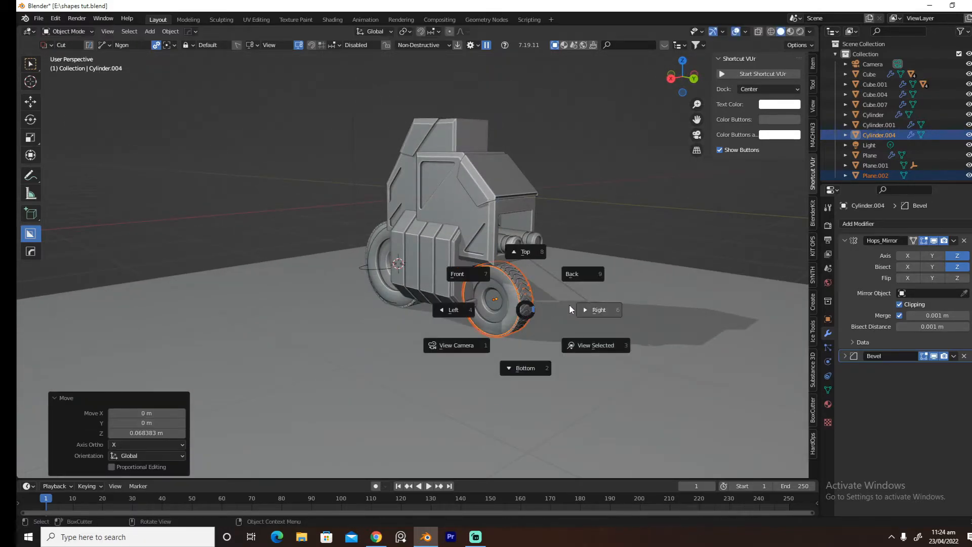
click(570, 303)
click(757, 32)
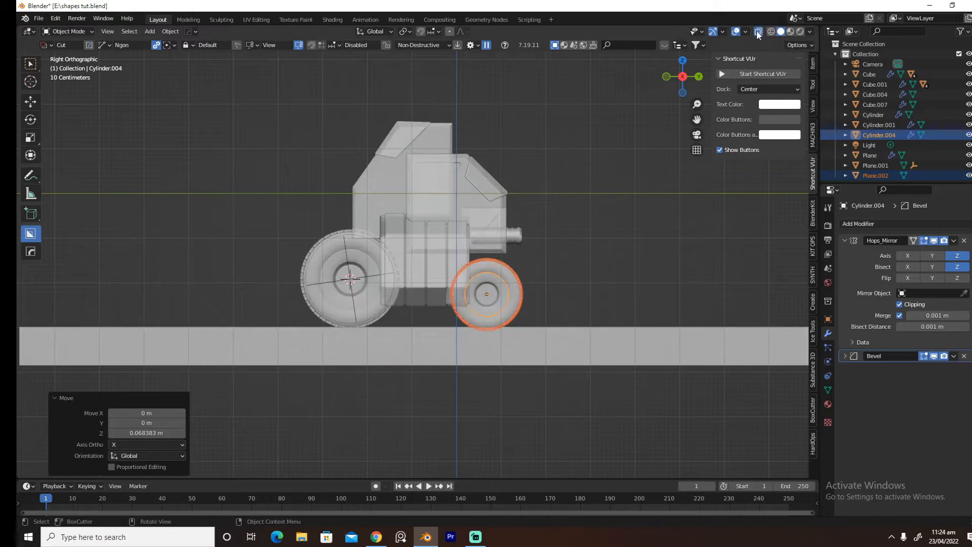
key(grave)
click(586, 205)
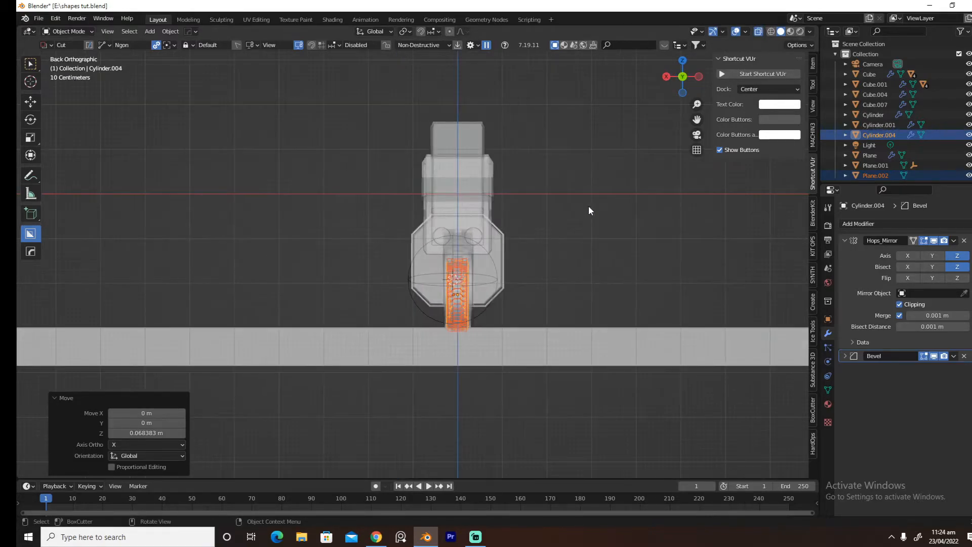
click(757, 31)
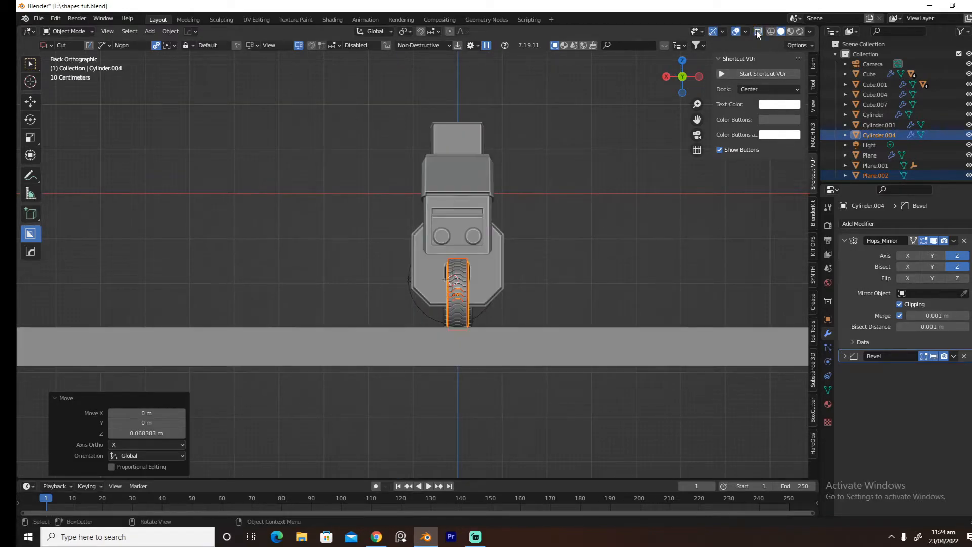
key(g)
key(z)
click(606, 201)
Scale the small wheel and its tread to 0.832 and raise them about 0.034 m along Z
key(s)
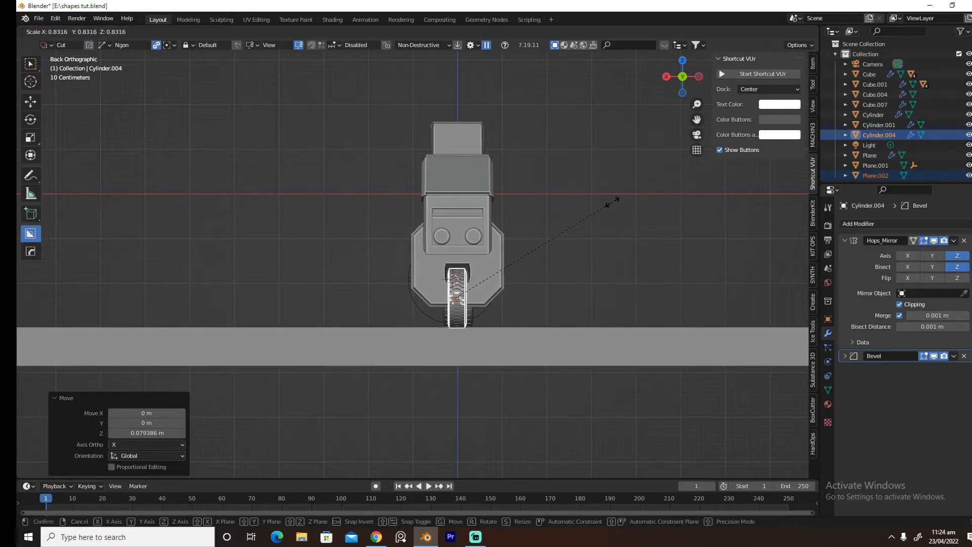
click(612, 202)
key(g)
key(z)
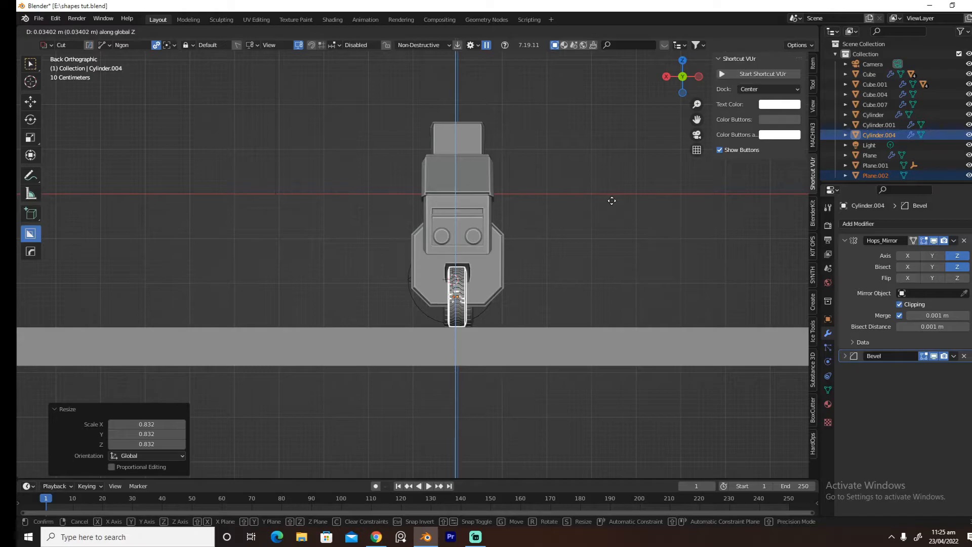
click(612, 200)
Move the small wheel and its tread about -0.54 m along the Y axis, further into the lower body recess
middle_drag(592, 213, 678, 211)
key(g)
key(x)
key(y)
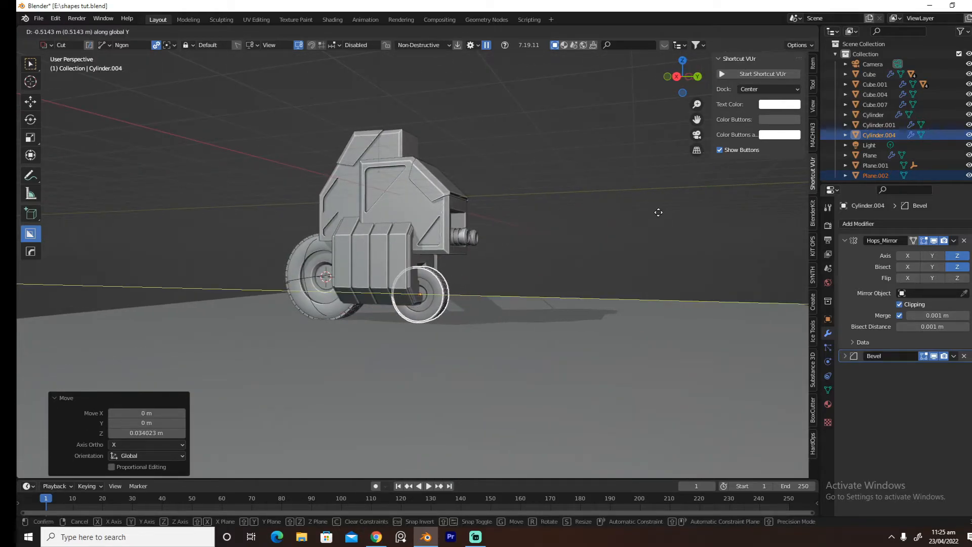
click(657, 212)
Save the file and deselect the small wheel and its tread
scroll(612, 232, down, 5)
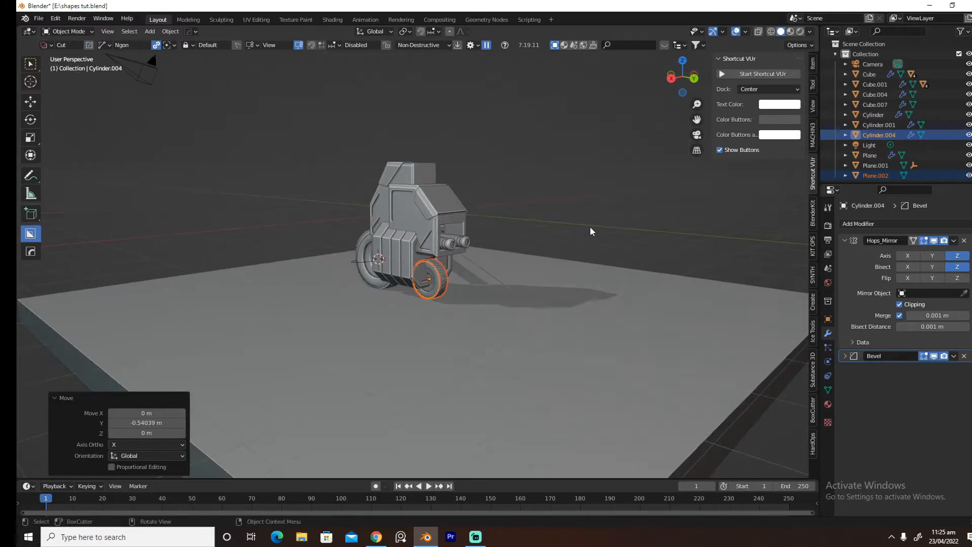
scroll(569, 238, up, 2)
middle_drag(587, 230, 548, 236)
key(ctrl+s)
click(590, 227)
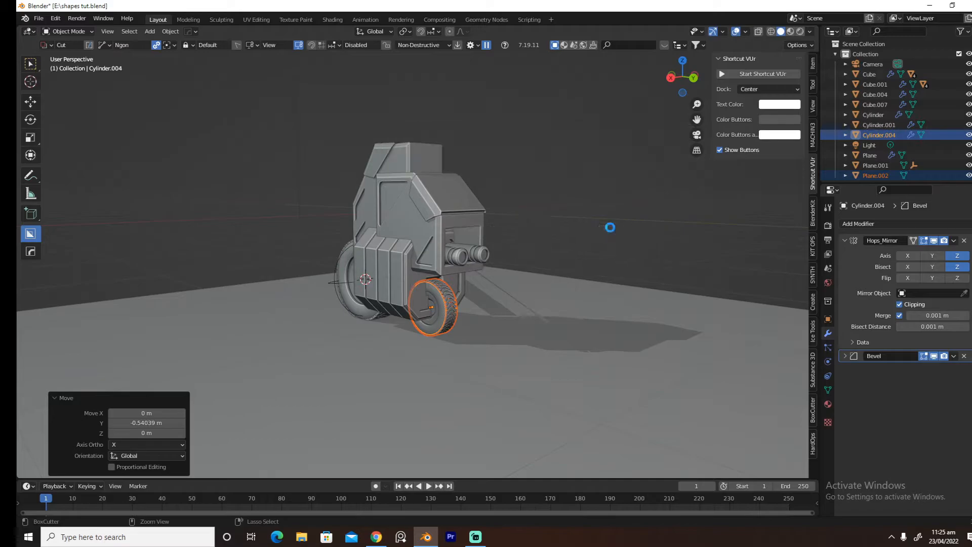
click(589, 238)
middle_drag(571, 305, 511, 300)
scroll(512, 299, down, 2)
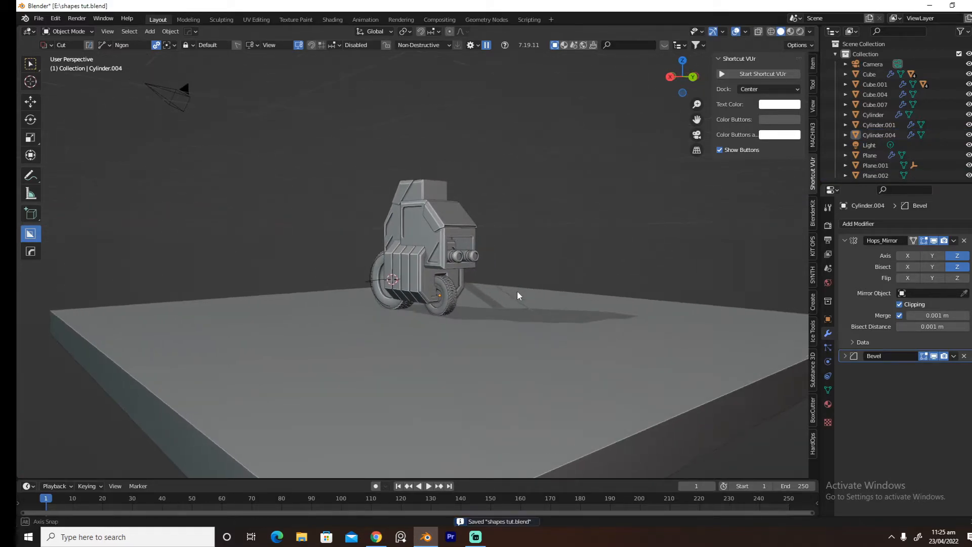
Scale the ground plane up by 2.086 and remove its Solidify modifier
click(482, 344)
key(s)
click(547, 342)
middle_drag(546, 343, 509, 342)
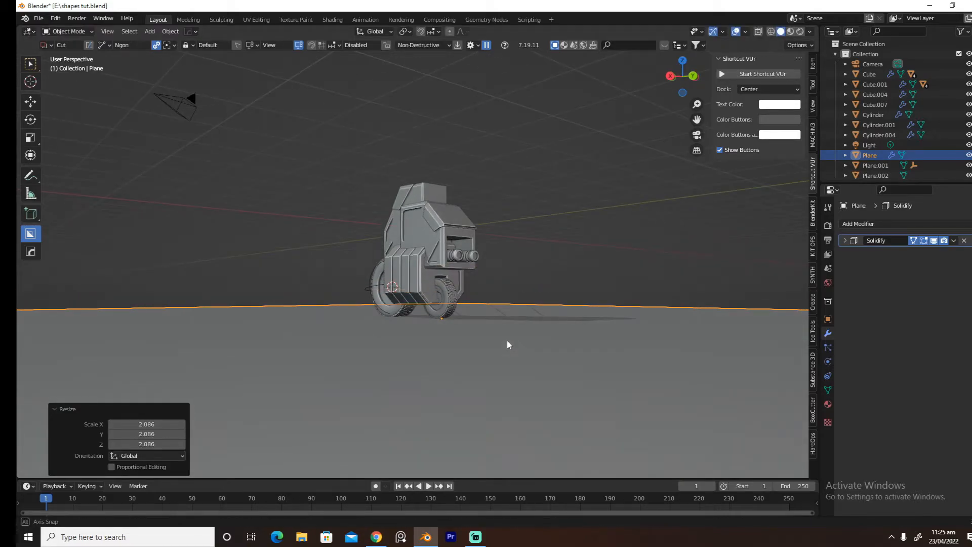
click(965, 240)
middle_drag(569, 300, 547, 295)
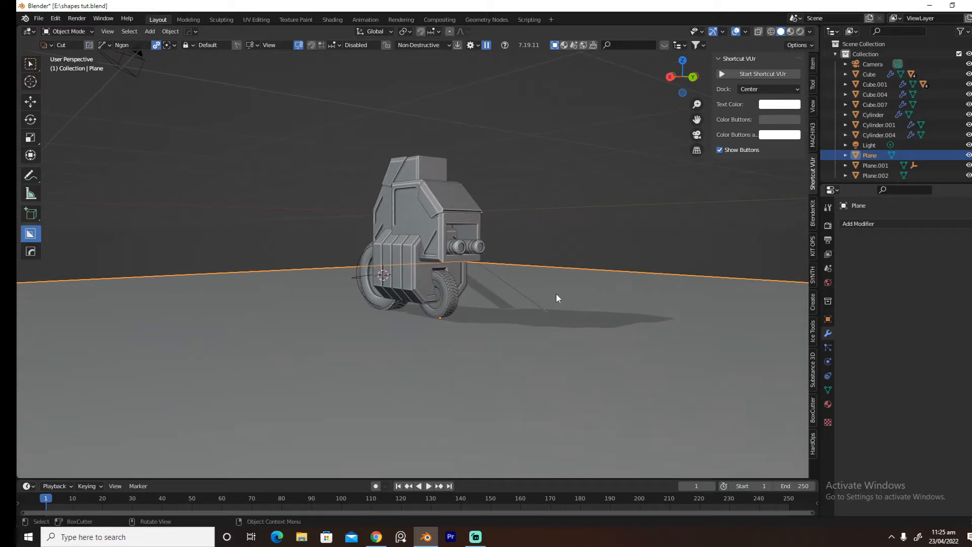
Align the camera to the current view and refine the vehicle's framing with walk navigation
key(ctrl+alt+KP_0)
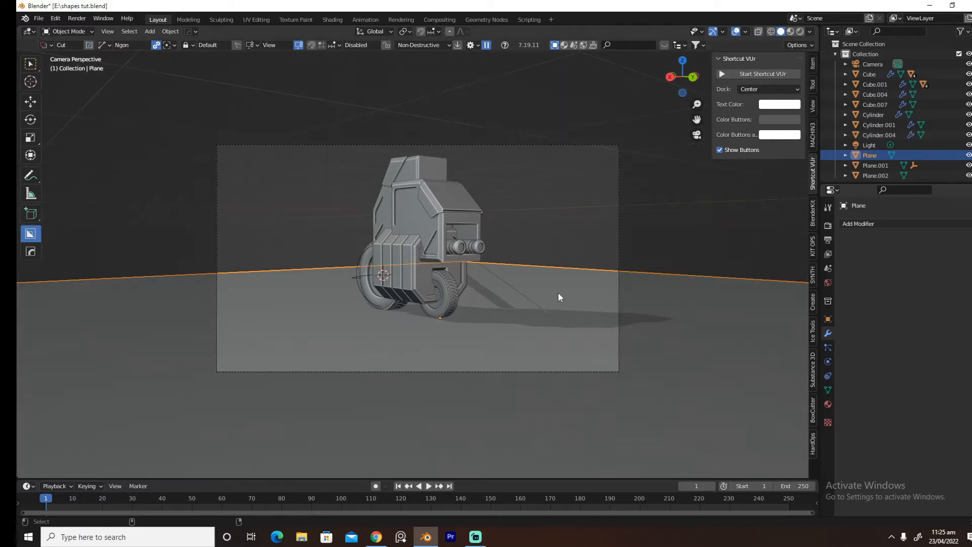
key(shift+grave)
key(e)
key(d)
key(s)
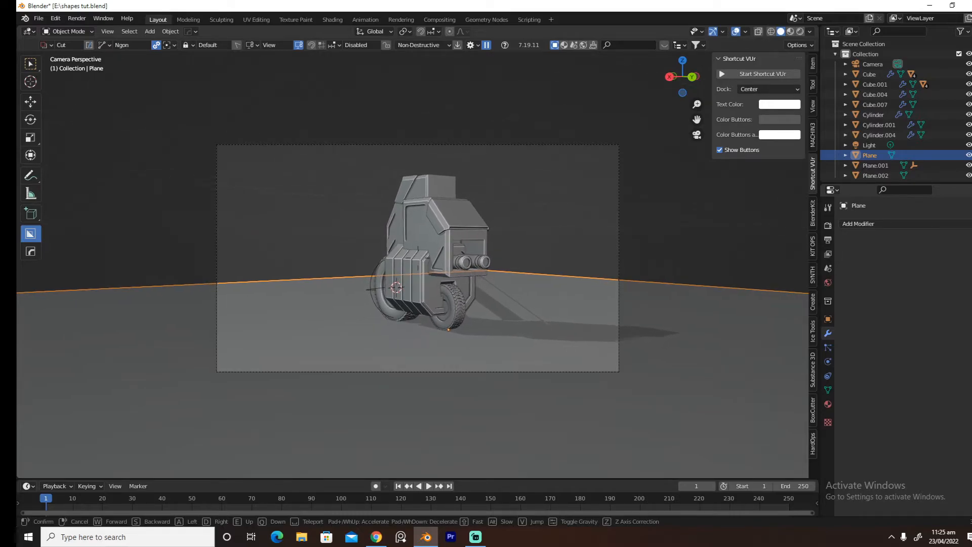
click(447, 256)
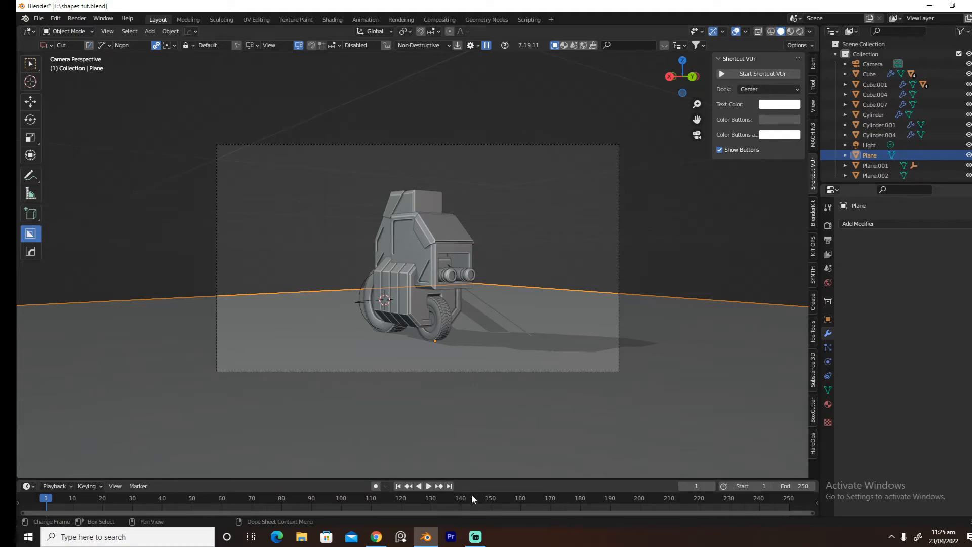
In rendered shading, replace the front cab Cube's material with a new one at Metallic 0.827 and adjust its base color
click(802, 32)
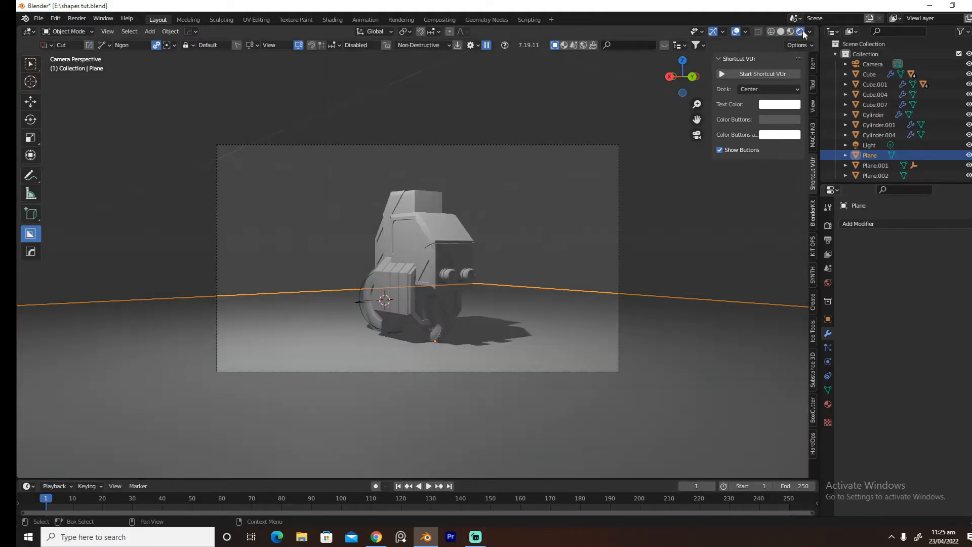
click(425, 255)
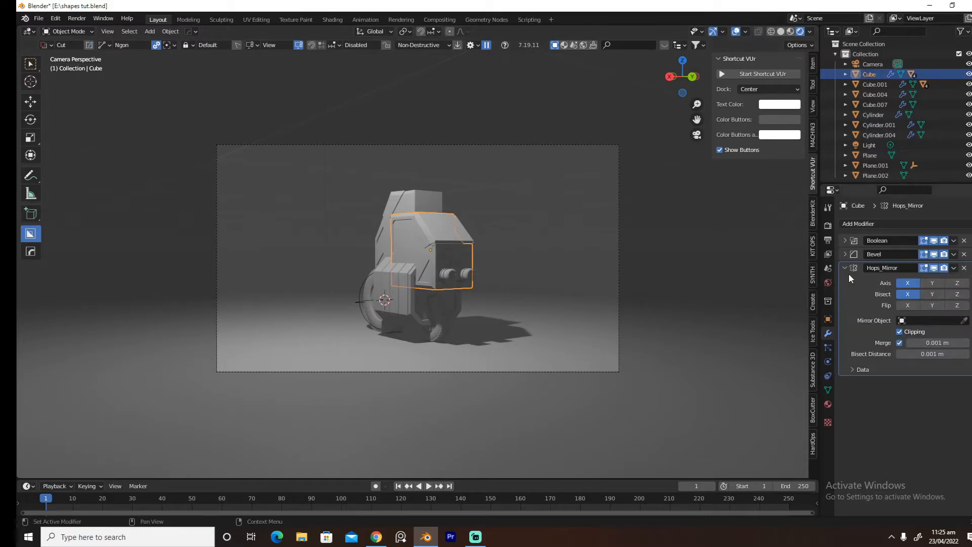
click(827, 404)
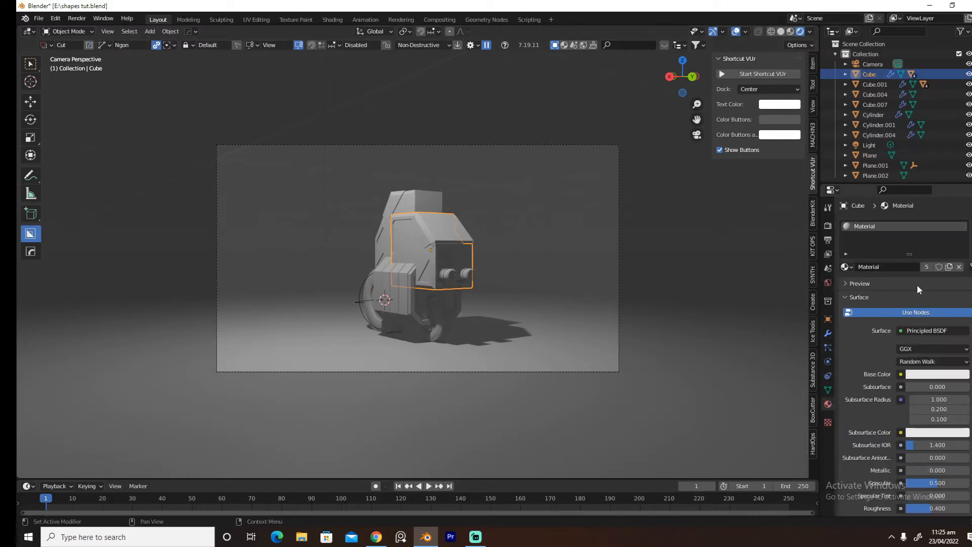
click(960, 269)
click(926, 269)
mouse_move(911, 470)
mouse_down()
mouse_move(967, 470)
mouse_move(958, 470)
mouse_up()
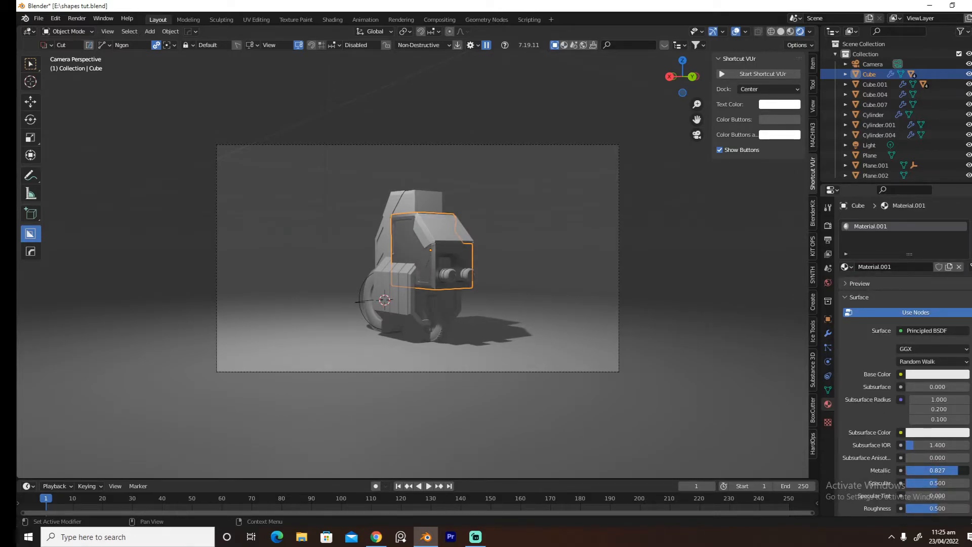
click(940, 374)
drag(963, 246, 961, 252)
Replace the material of the sloped hood Slice with a new one and set its Metallic to 0.732
click(457, 233)
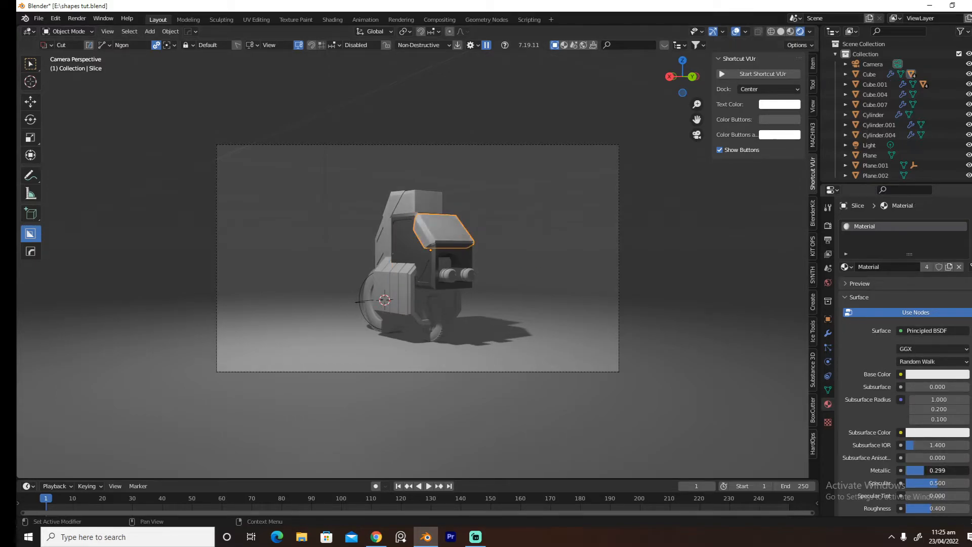
click(959, 267)
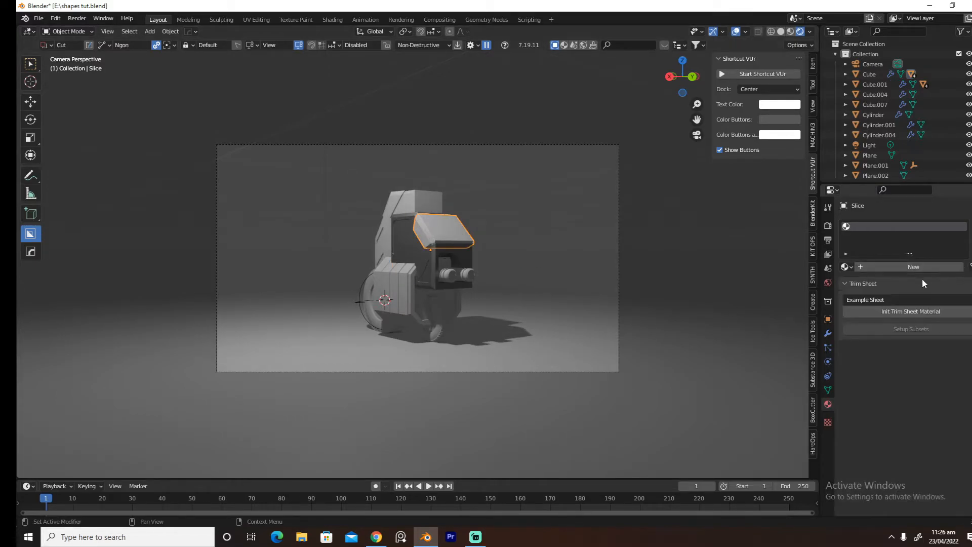
click(889, 267)
drag(906, 471, 969, 470)
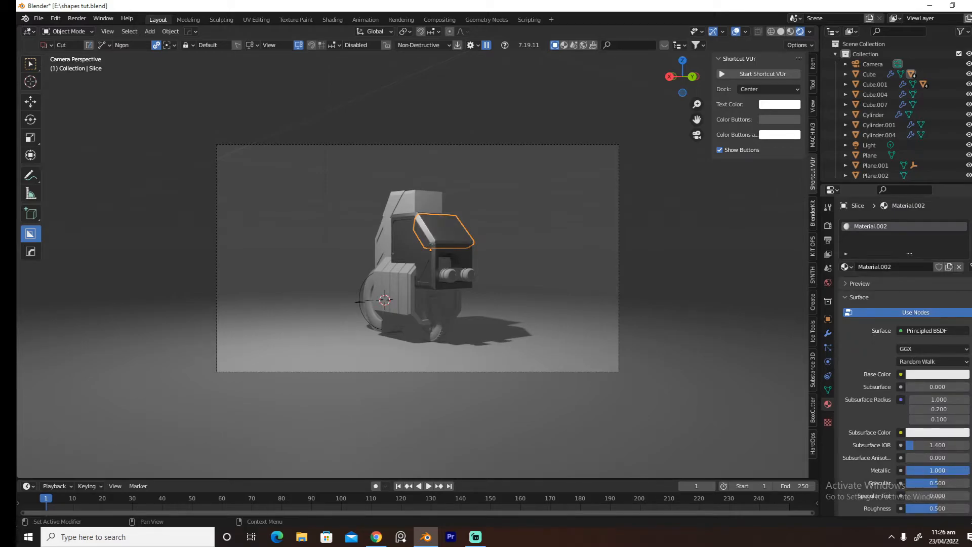
click(934, 379)
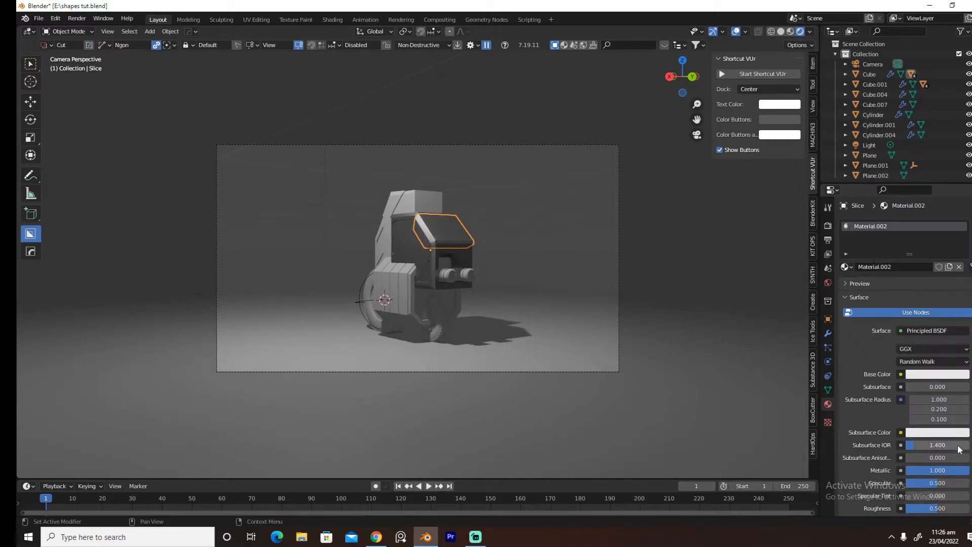
drag(956, 471, 936, 470)
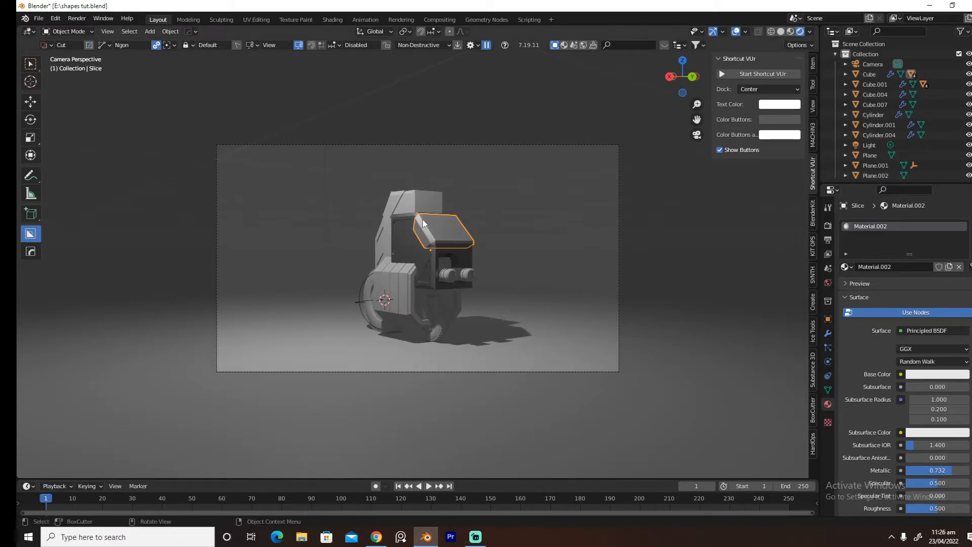
Replace the material of the rear body Cube.001 with a new one and set its Metallic to 0.866
click(425, 206)
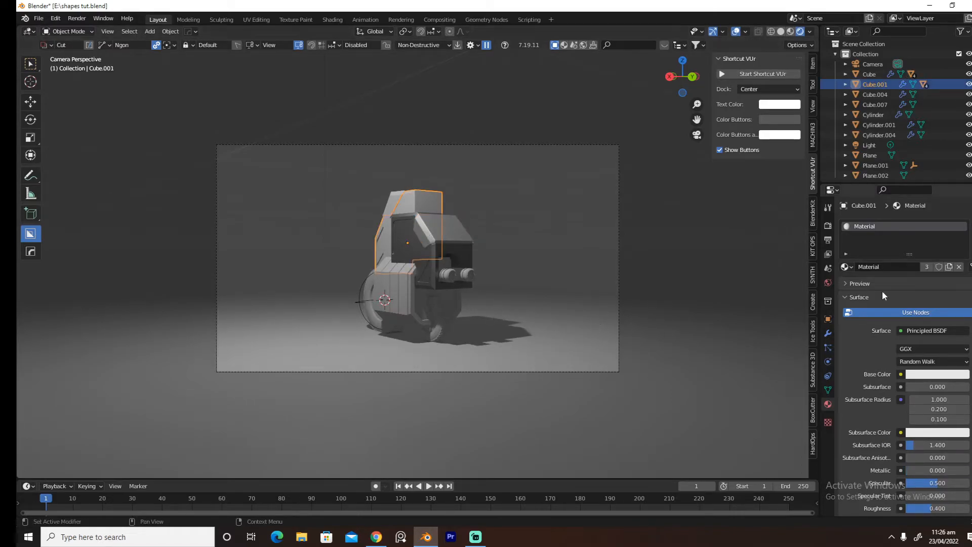
click(948, 266)
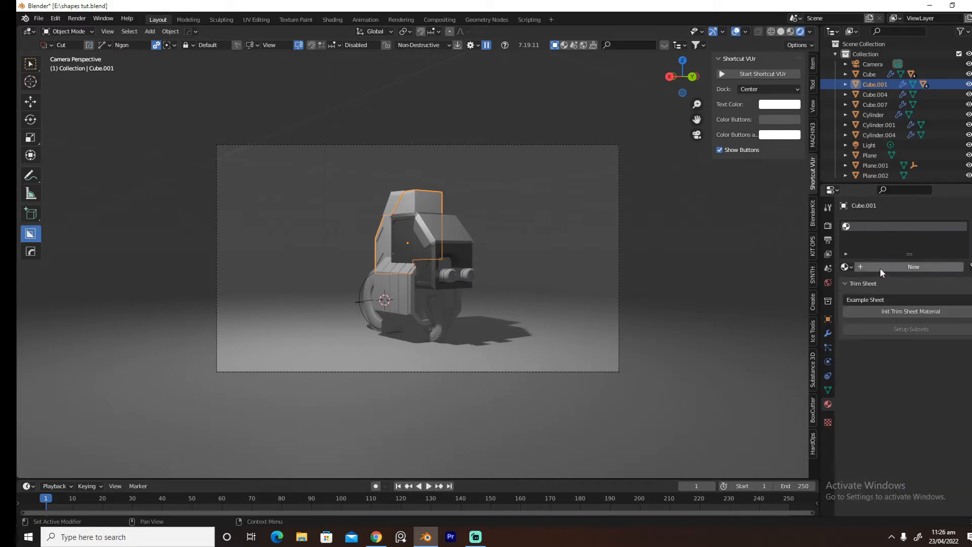
drag(927, 470, 967, 470)
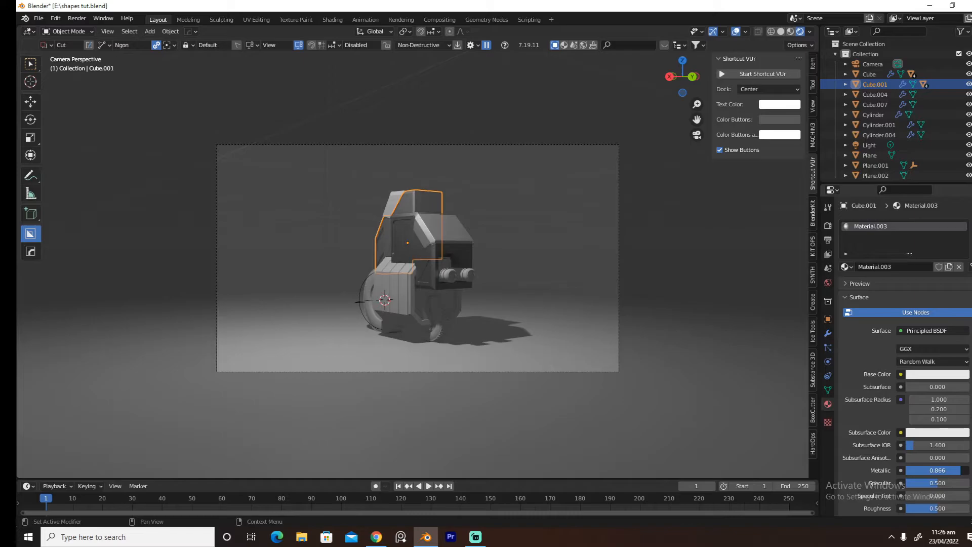
Give the upper panel Slice.001 a new material with Metallic 0.630, and set the sloped hood Slice's Metallic to 0.882
click(394, 211)
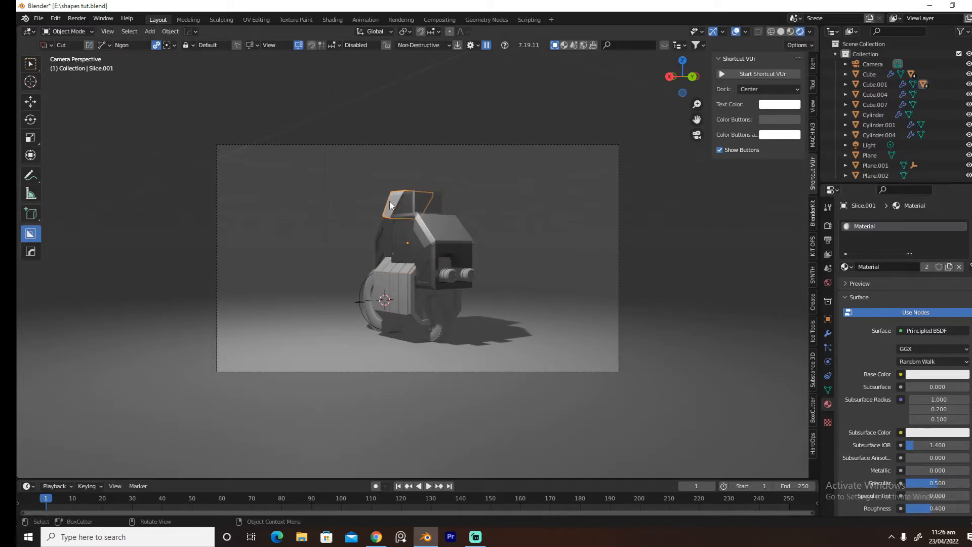
click(958, 267)
click(884, 266)
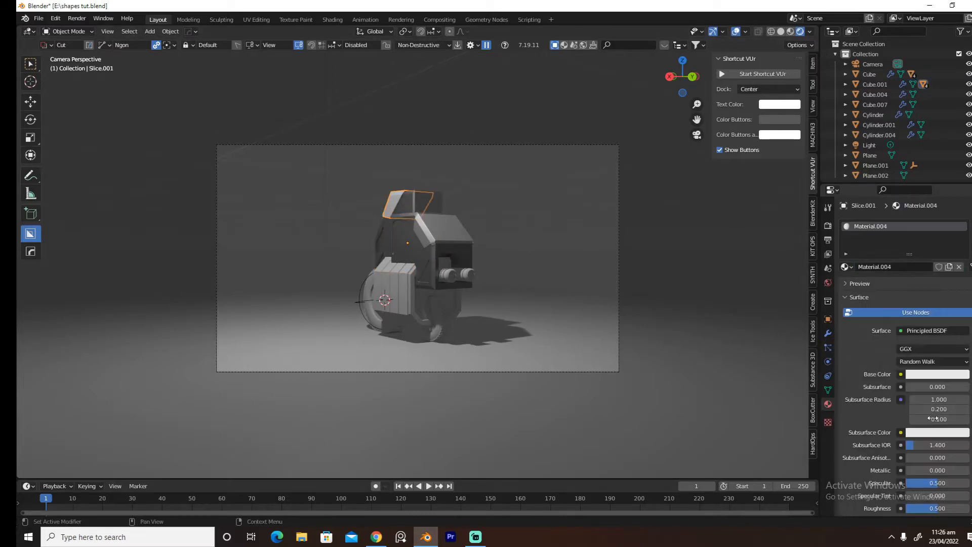
mouse_move(915, 470)
mouse_down()
mouse_move(969, 470)
mouse_move(943, 470)
mouse_up()
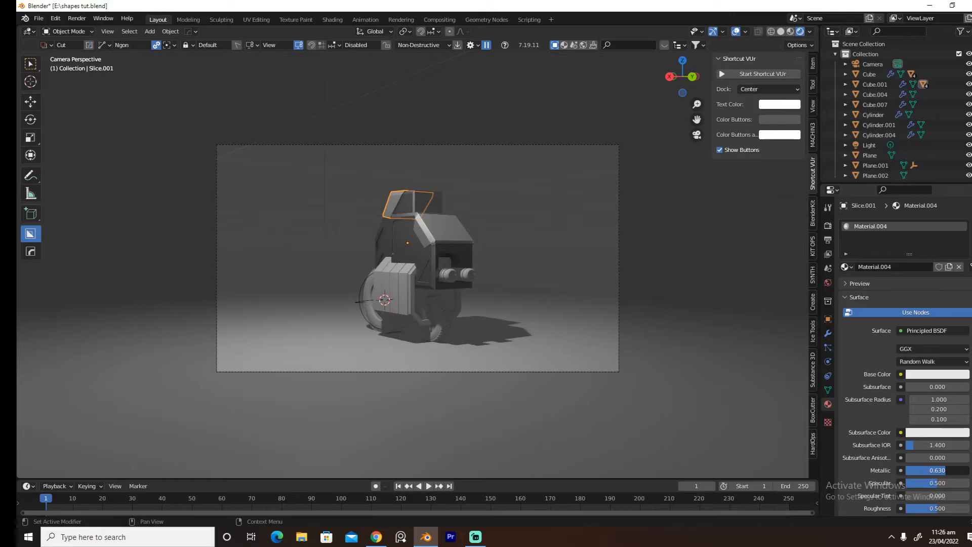
click(464, 238)
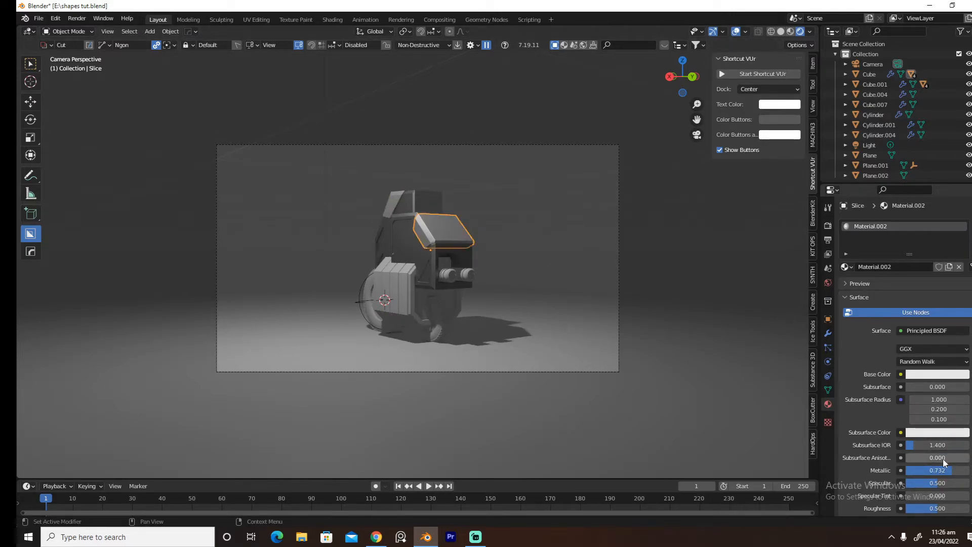
drag(941, 470, 960, 470)
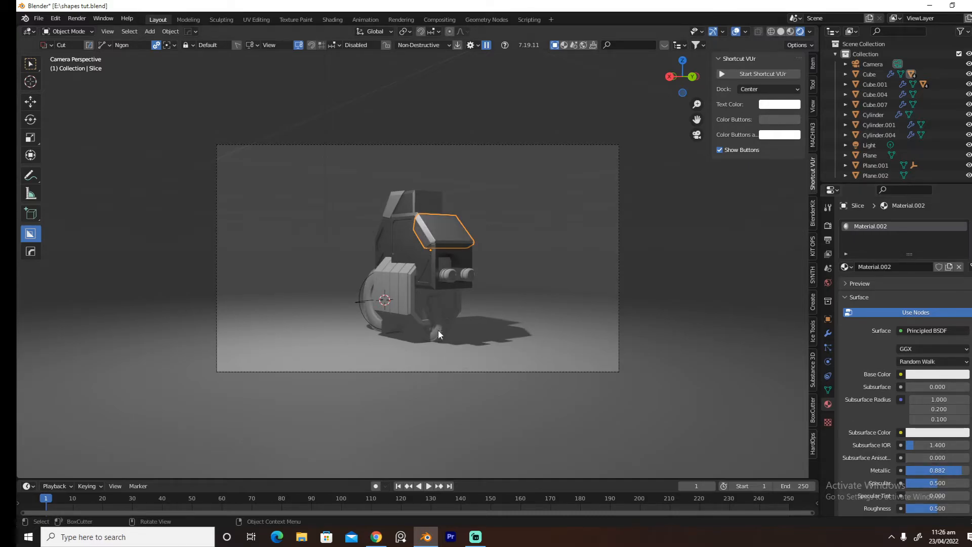
Add a new material to the lower body Cube.004 and set its Metallic to 1.000
click(405, 290)
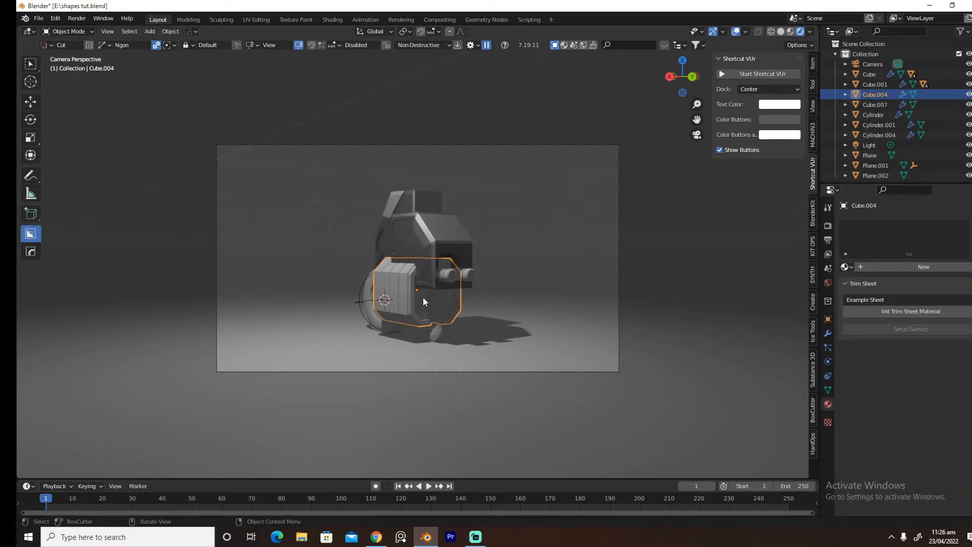
click(923, 267)
drag(917, 469, 967, 469)
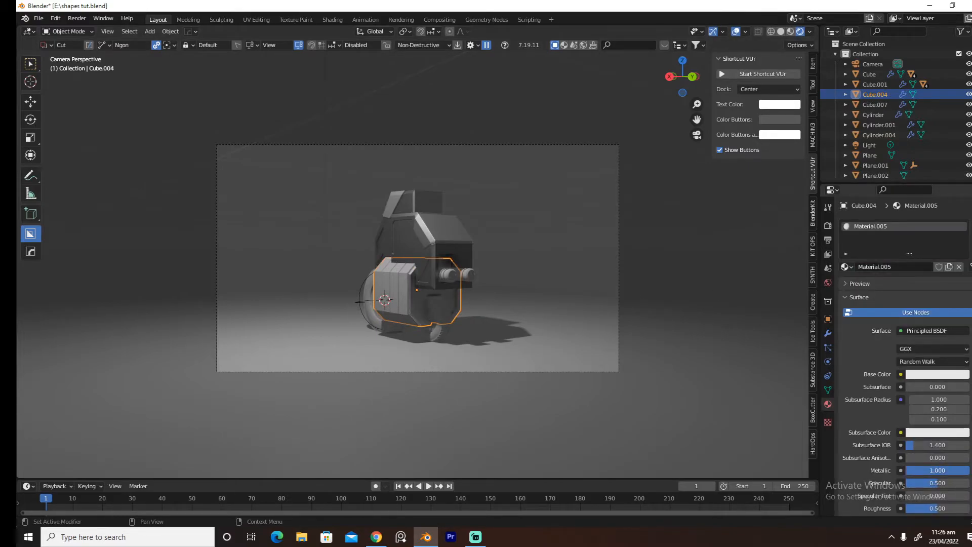
Add a new material to the ribbed side box Cube.007 and set its Metallic to 1.000
click(404, 292)
click(388, 291)
click(376, 281)
middle_drag(376, 281, 481, 287)
click(436, 285)
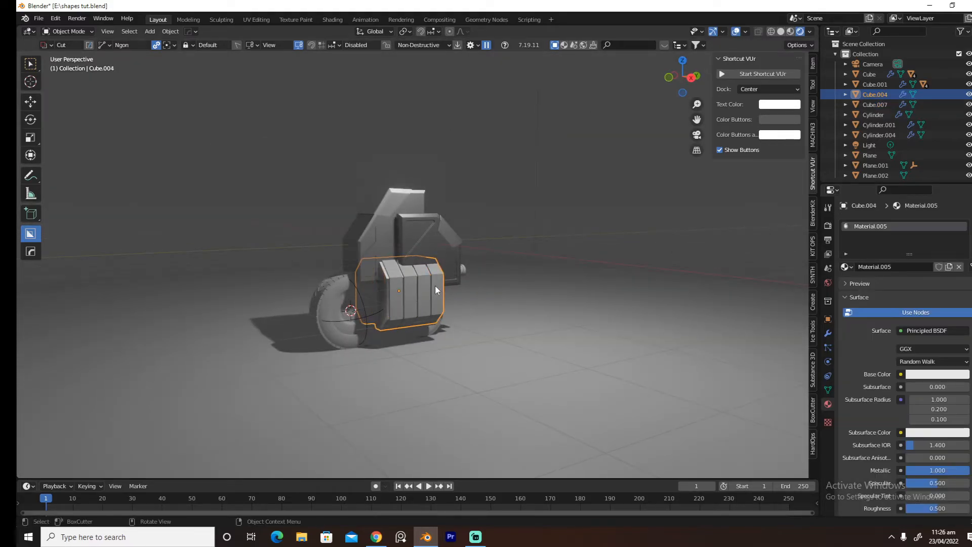
click(425, 286)
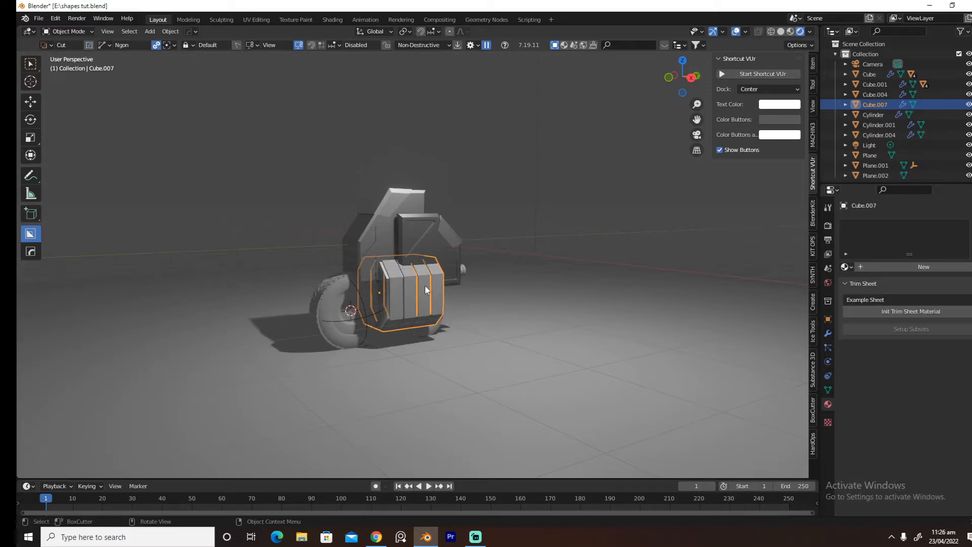
key(KP_Divide)
middle_drag(484, 284, 459, 293)
key(KP_Divide)
click(924, 266)
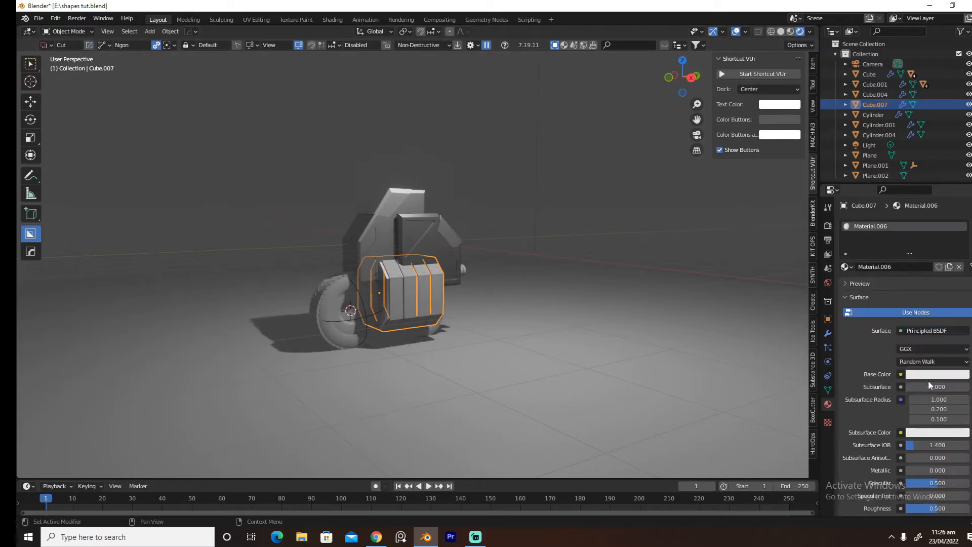
drag(913, 470, 969, 469)
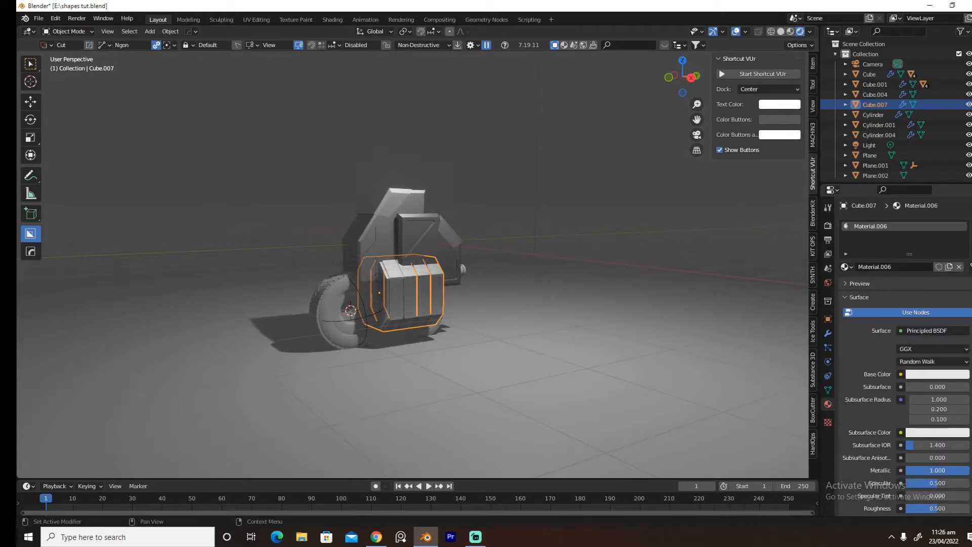
Try darkening the base color of Cube.007's material to a value of 0.124, and undo it
click(946, 375)
drag(962, 269, 961, 274)
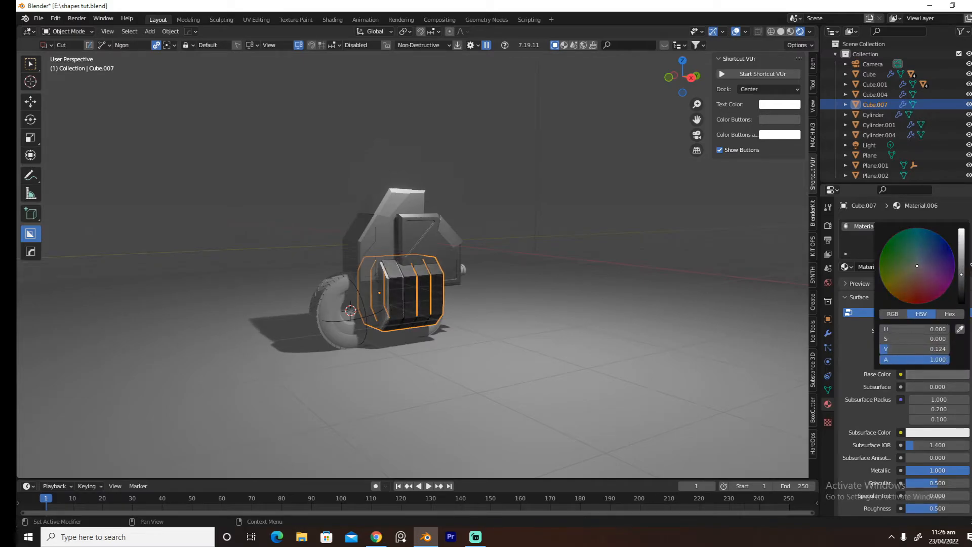
key(ctrl+z)
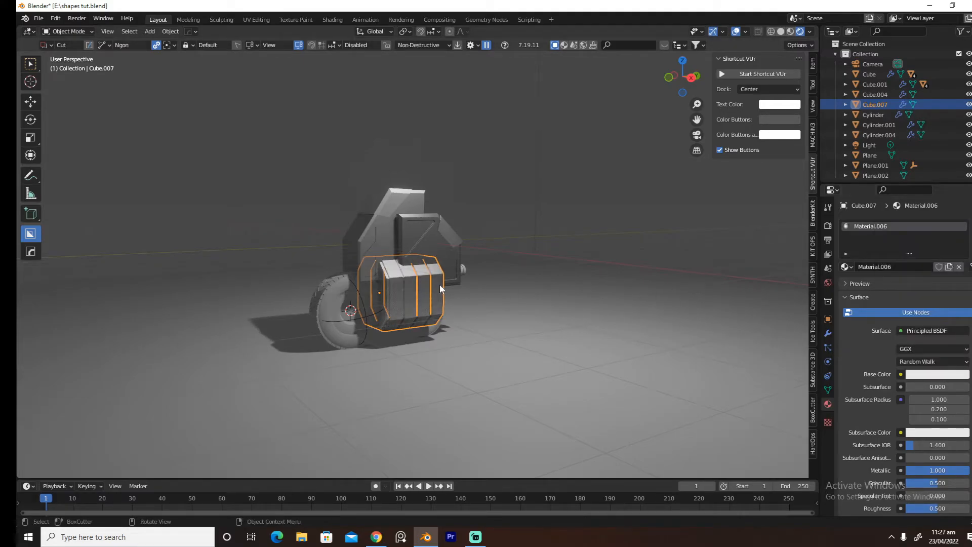
Darken the base color of the lower body Cube.004's material to a value of 0.342
click(426, 281)
click(937, 374)
drag(962, 233, 961, 257)
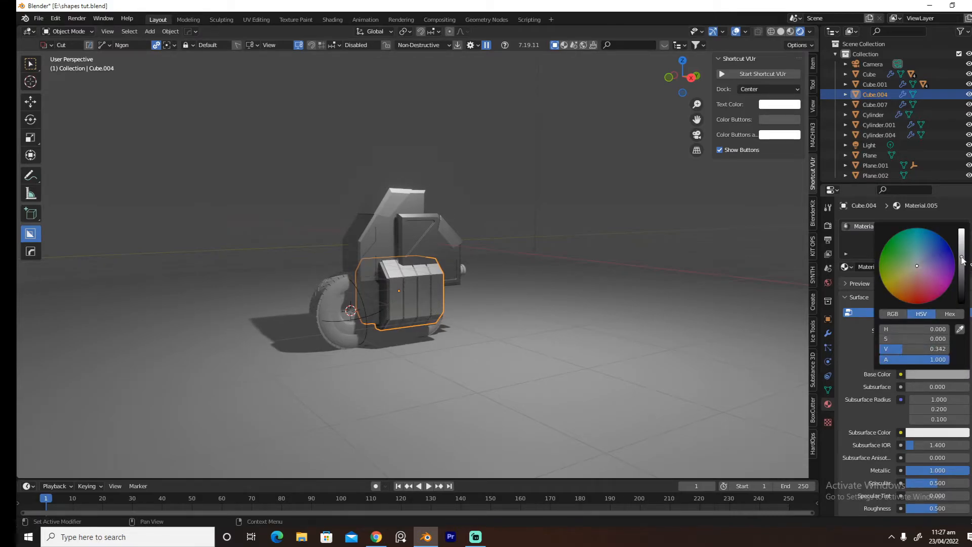
Set the Metallic of the side box Cube.007's material to 0.780
click(406, 298)
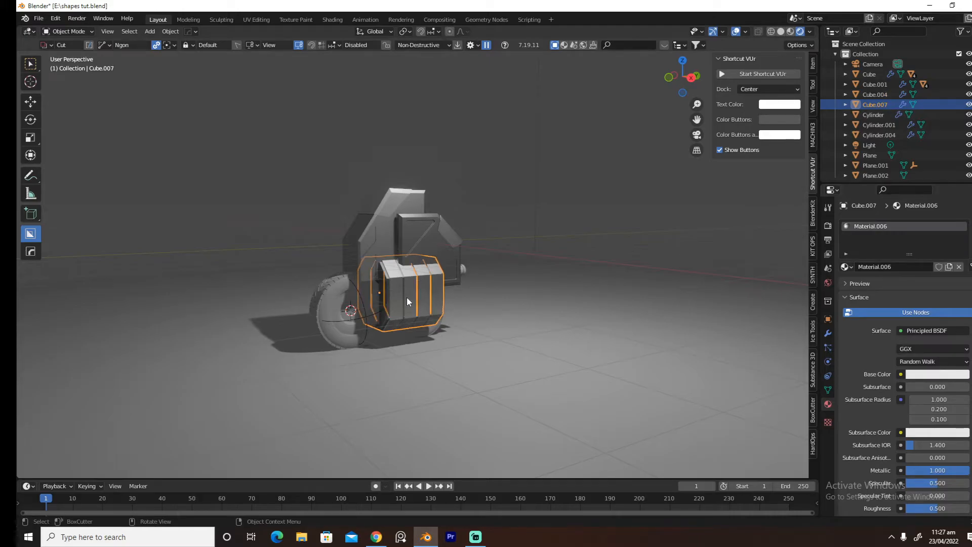
click(930, 375)
drag(942, 467, 928, 467)
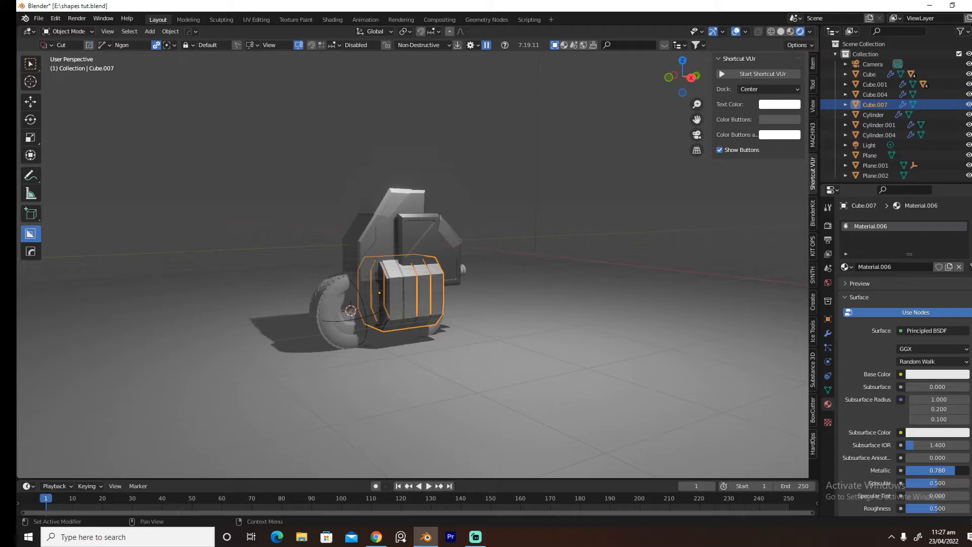
Add a new material to the small wheel's hub Cylinder.004 and set its Metallic to 1.000
middle_drag(707, 369, 639, 368)
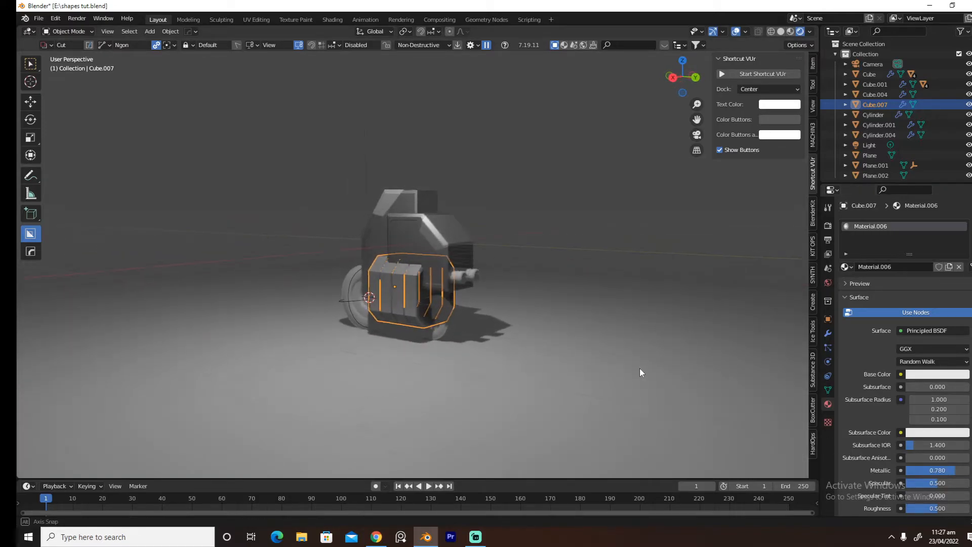
click(442, 326)
click(912, 268)
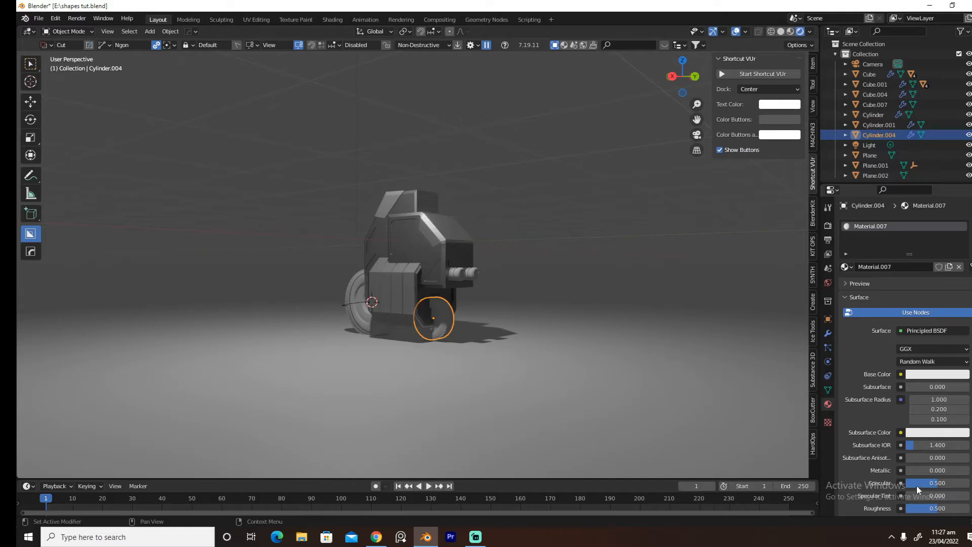
drag(937, 470, 954, 470)
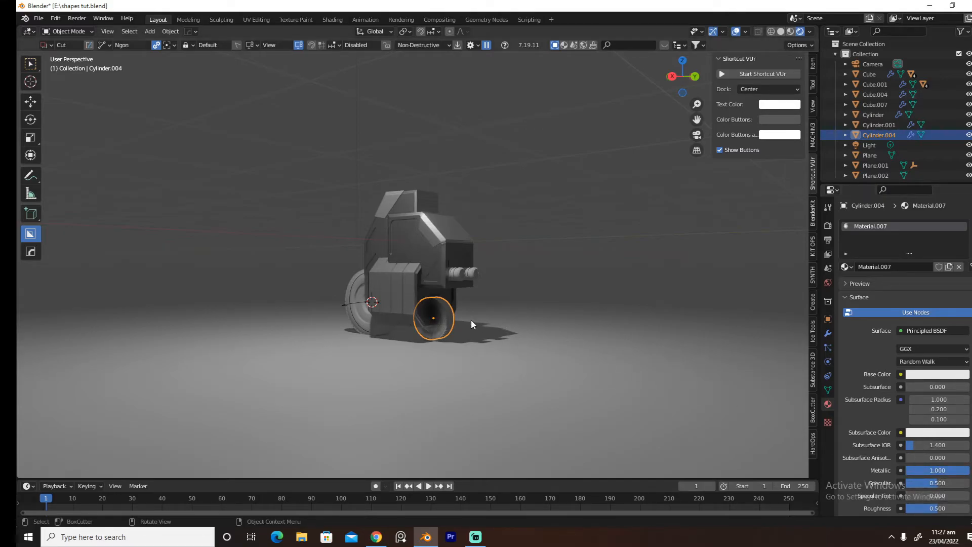
Apply the Rubber material from the KIT OPS cw Other pack to the small wheel's tire Plane.002
click(452, 320)
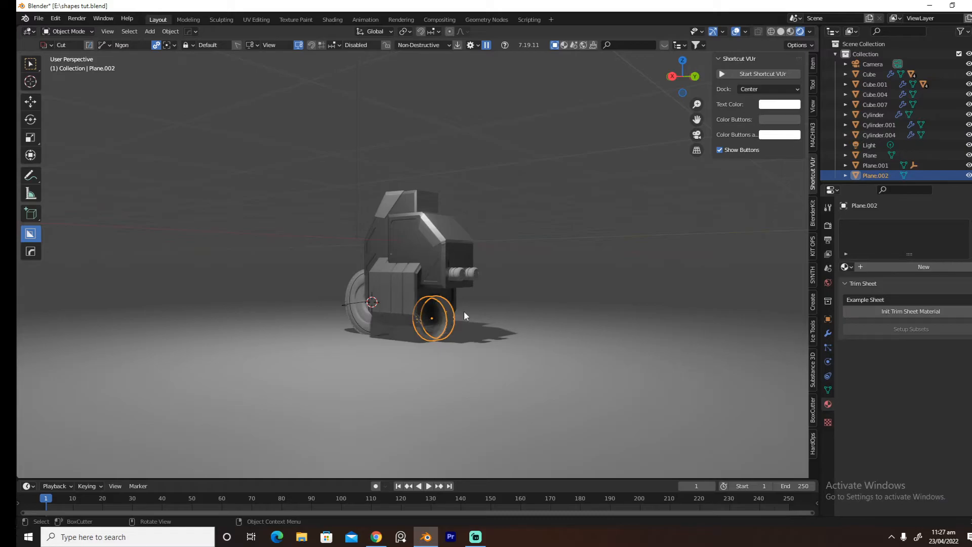
click(813, 242)
click(752, 117)
click(761, 153)
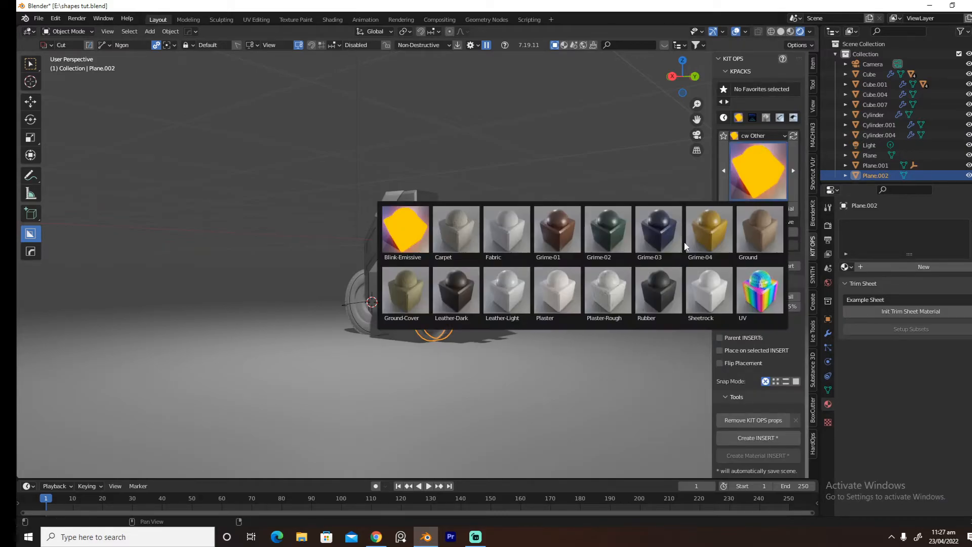
click(740, 187)
click(658, 282)
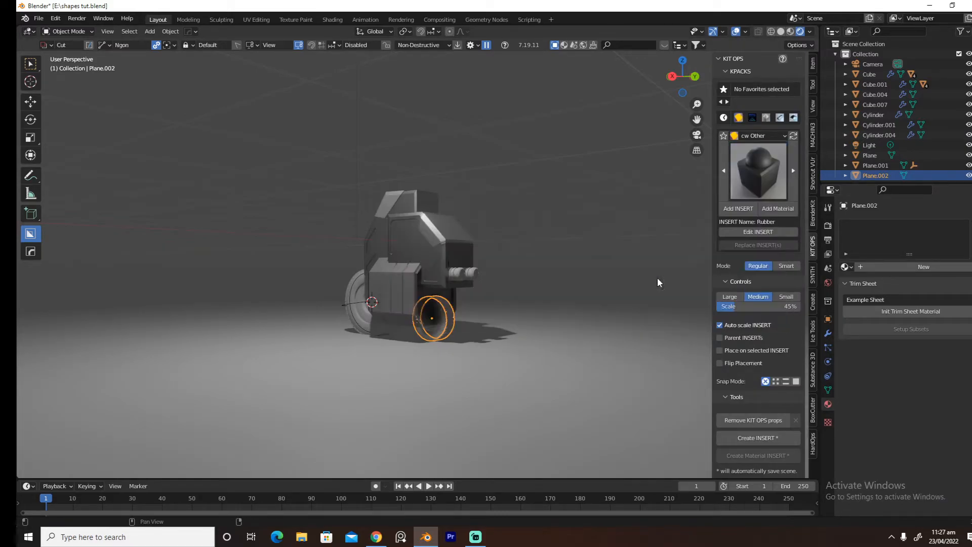
click(776, 208)
Assign the existing Material.007 to the large wheel's hub Cylinder.001
middle_drag(481, 273, 351, 295)
click(351, 295)
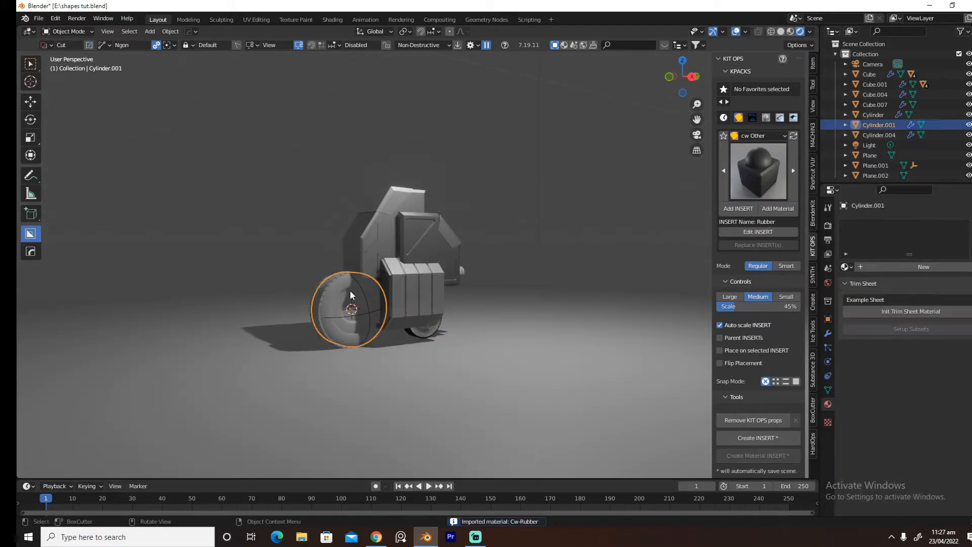
click(845, 267)
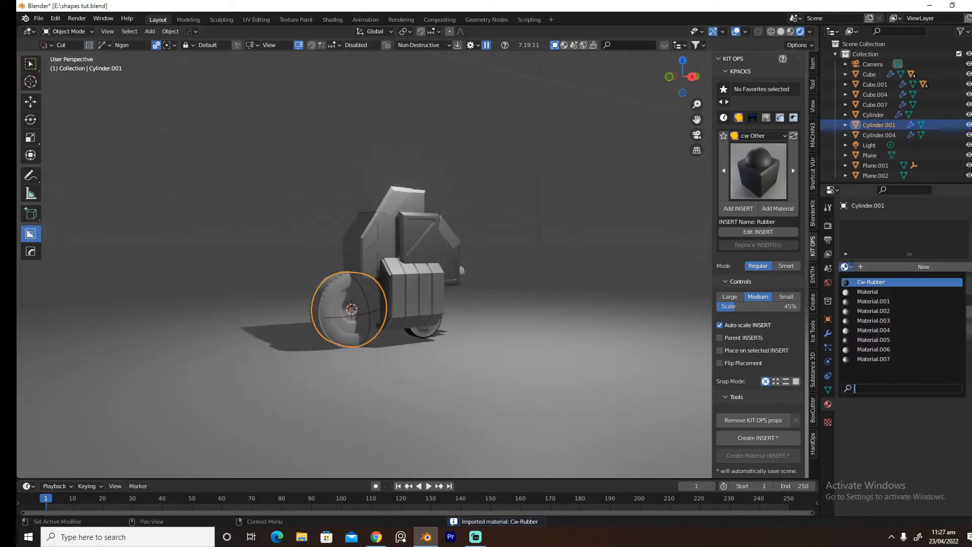
click(870, 359)
Assign the existing Cw-Rubber material to the large wheel's tire Plane.001
click(338, 272)
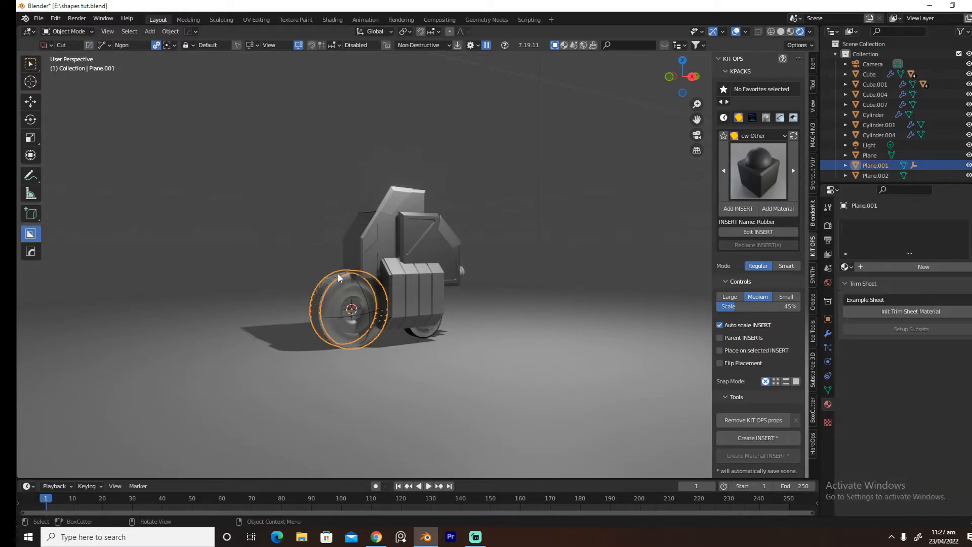
click(845, 266)
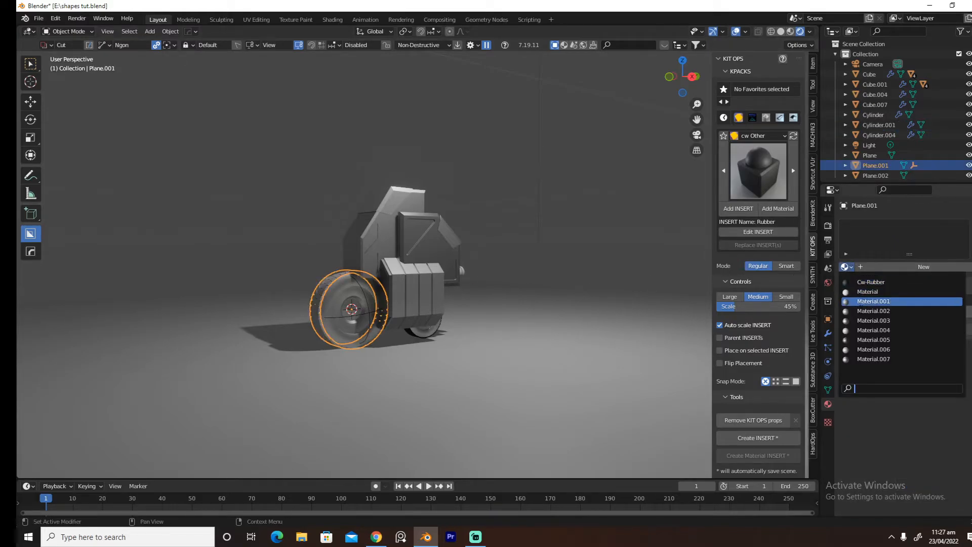
click(870, 282)
Replace the material of the small wheel's hub Cylinder.004 with a new one and darken its base color to a value of 0.267
middle_drag(698, 296, 488, 328)
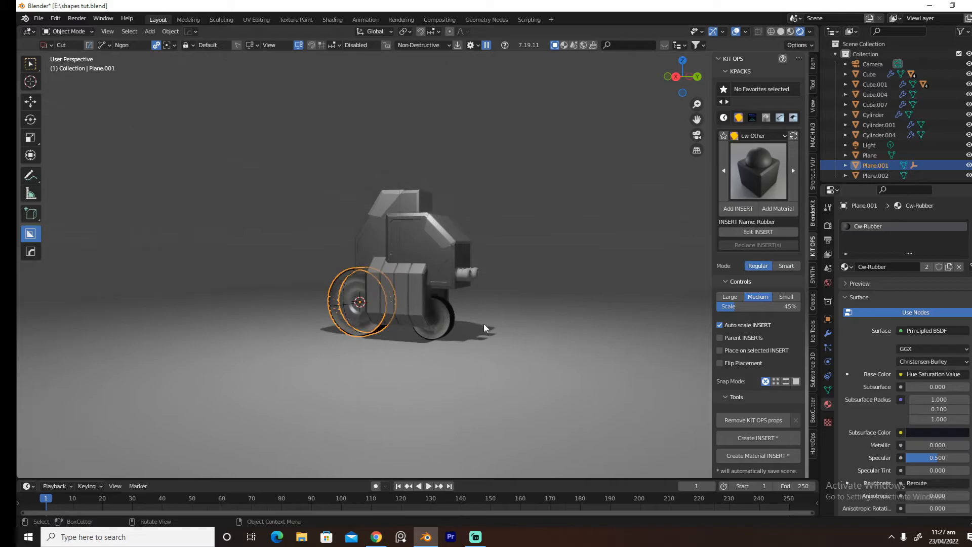
click(442, 320)
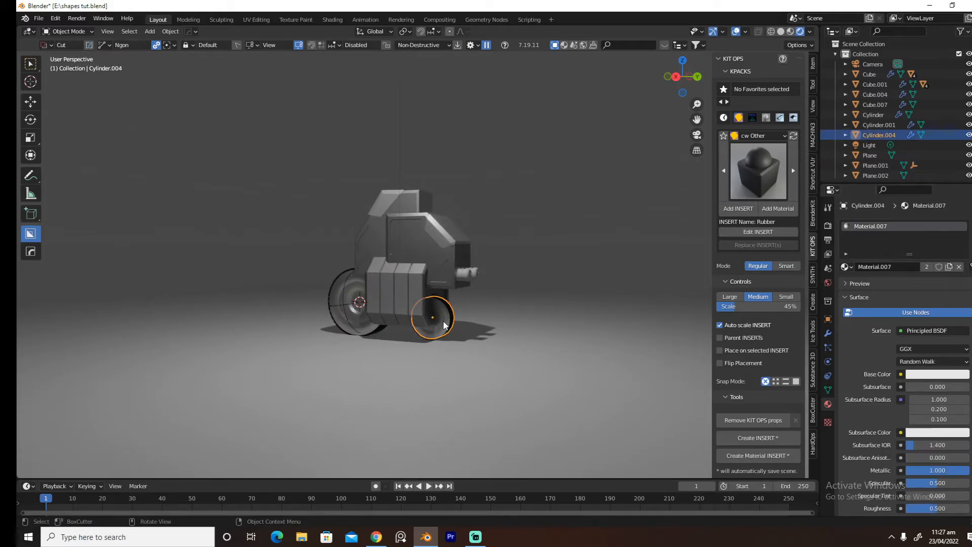
click(958, 267)
click(916, 268)
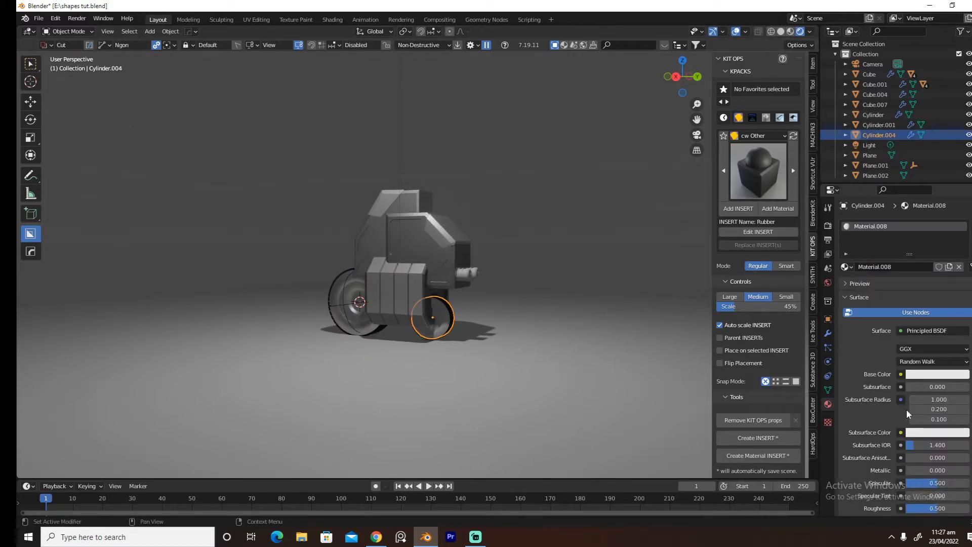
click(930, 381)
mouse_move(961, 268)
mouse_down()
mouse_move(962, 289)
mouse_move(961, 261)
mouse_up()
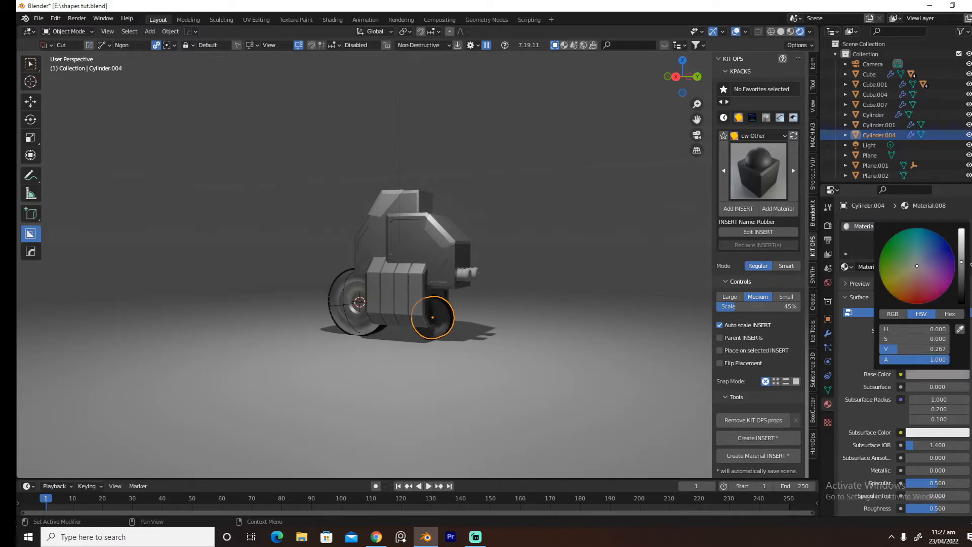
Replace the material of the large wheel's hub Cylinder.001 with Material.008
click(369, 286)
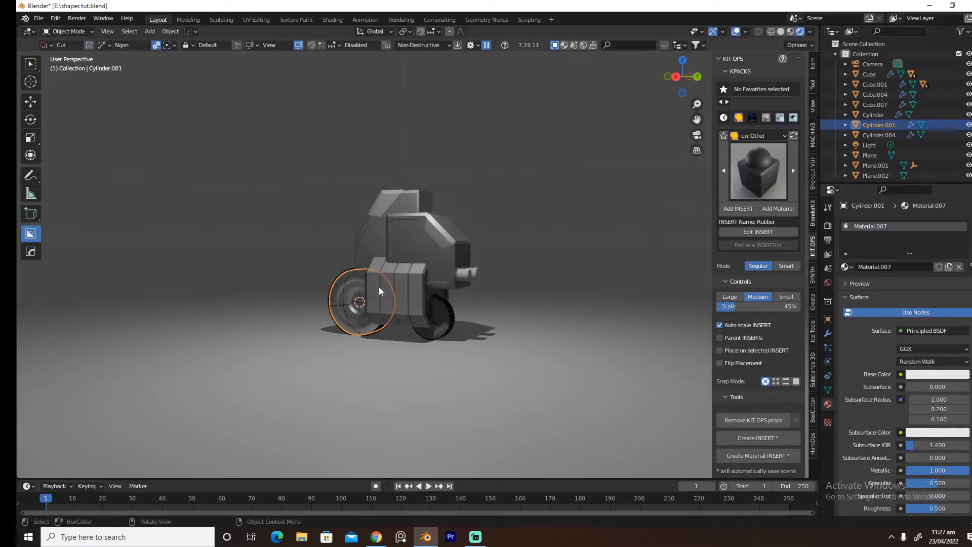
click(959, 267)
click(846, 267)
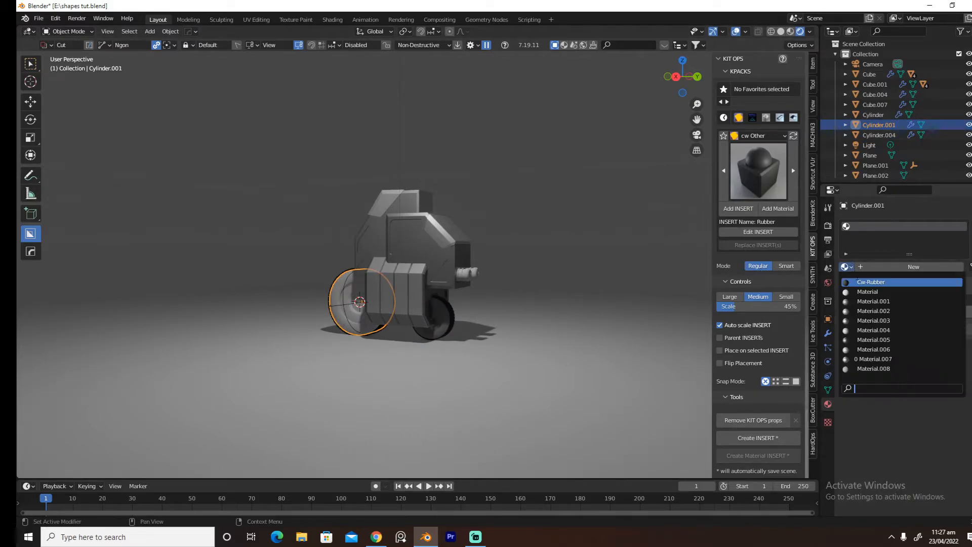
click(873, 369)
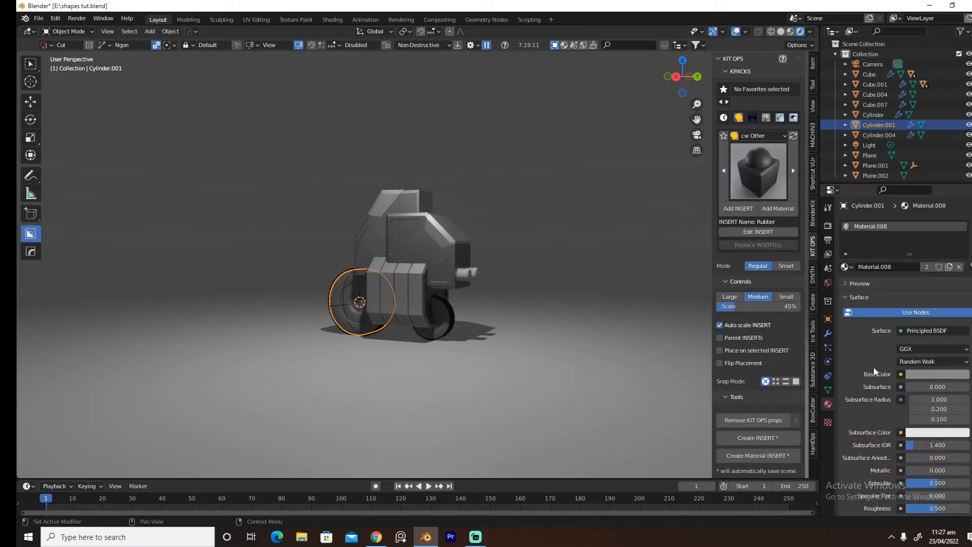
Give the front barrels Cylinder a new material with Metallic 1.000 and a dark base color with value 0.196
middle_drag(645, 338, 626, 334)
key(KP_0)
click(466, 274)
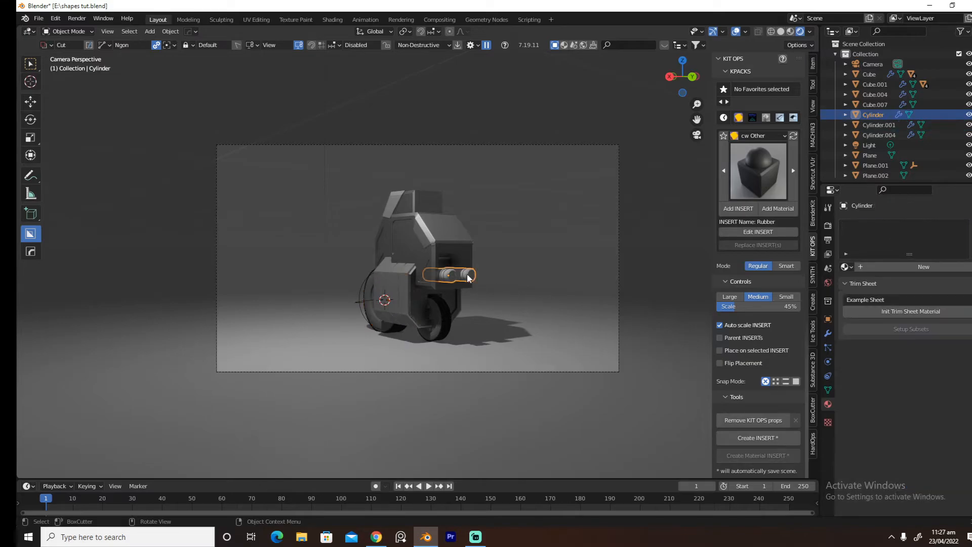
click(924, 267)
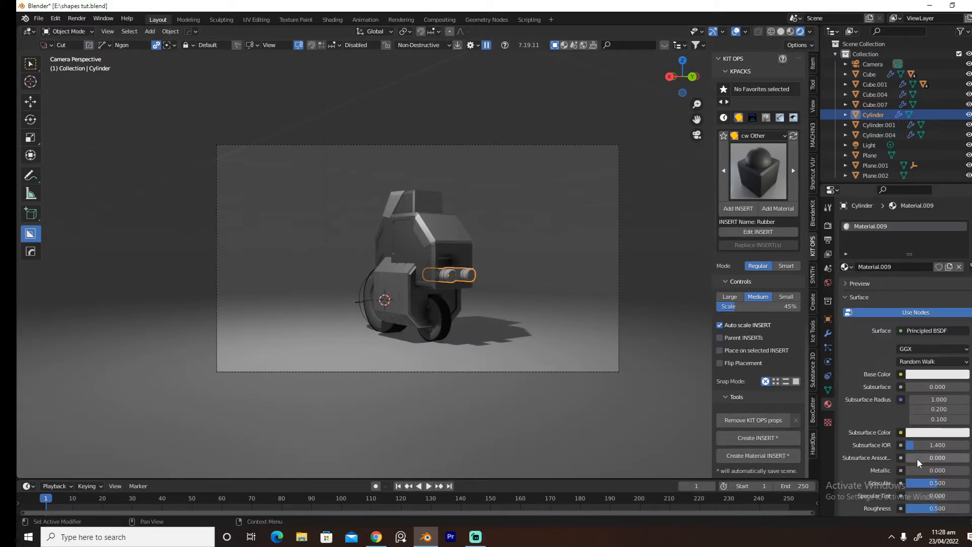
click(935, 378)
mouse_move(961, 268)
mouse_down()
mouse_move(961, 292)
mouse_move(961, 267)
mouse_up()
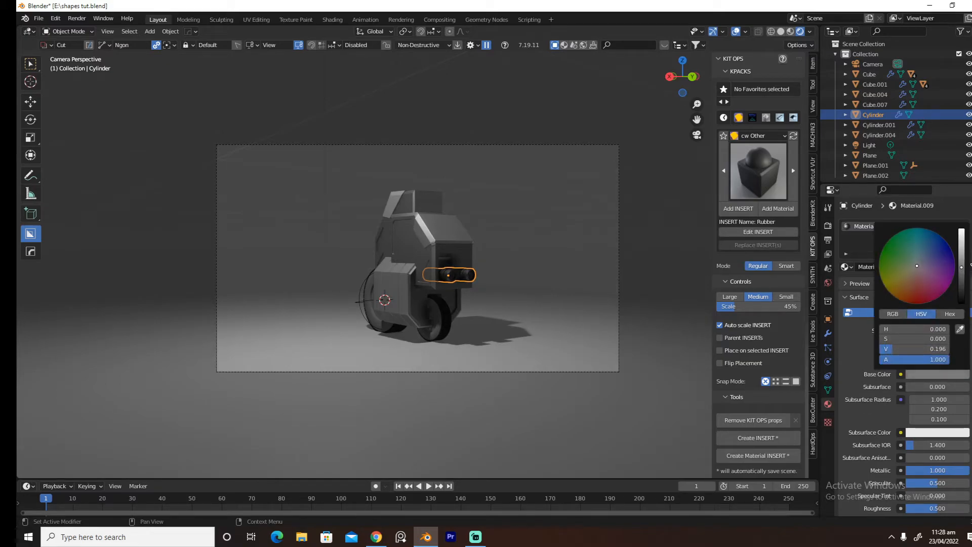
click(653, 243)
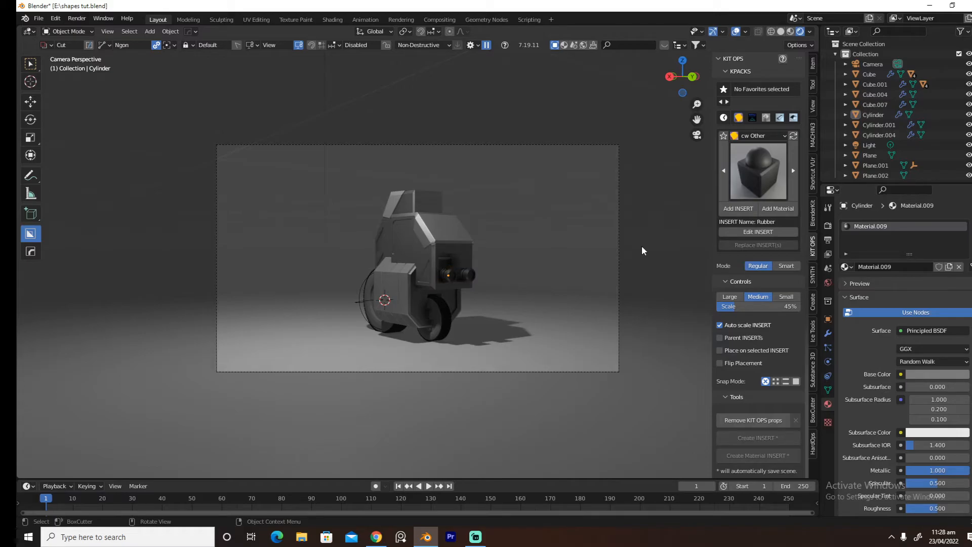
Reframe the shot by walking the camera sideways to the left so the vehicle sits slightly right of the frame's center
key(shift+grave)
key(a)
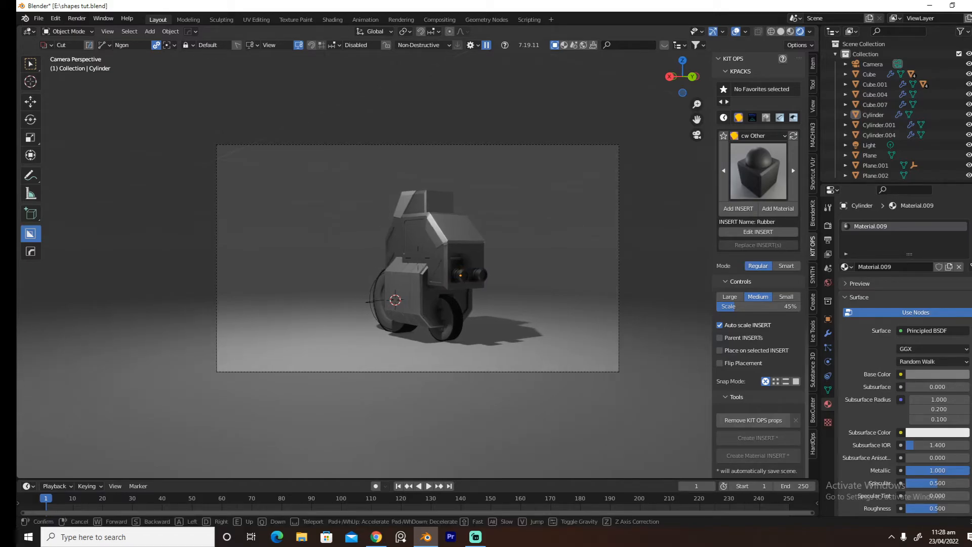
key(a)
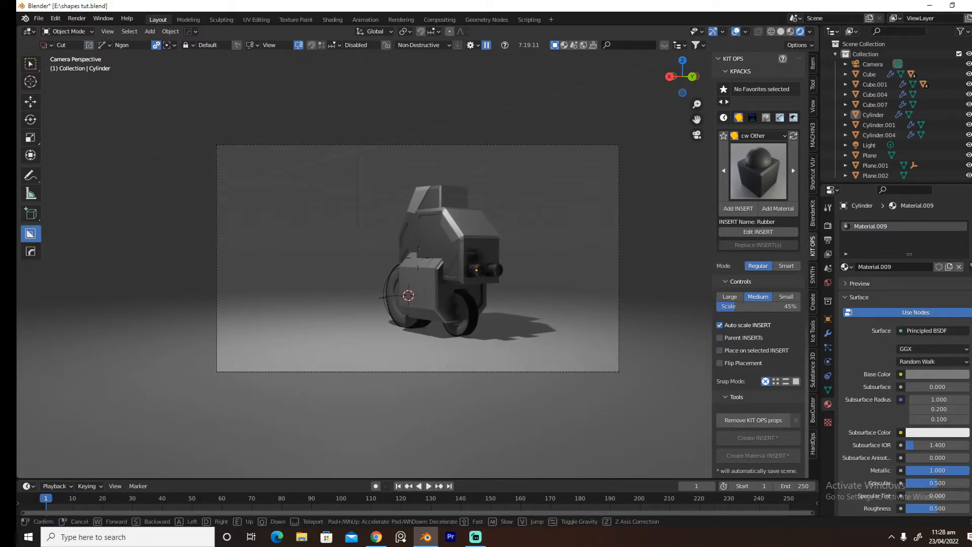
key(a)
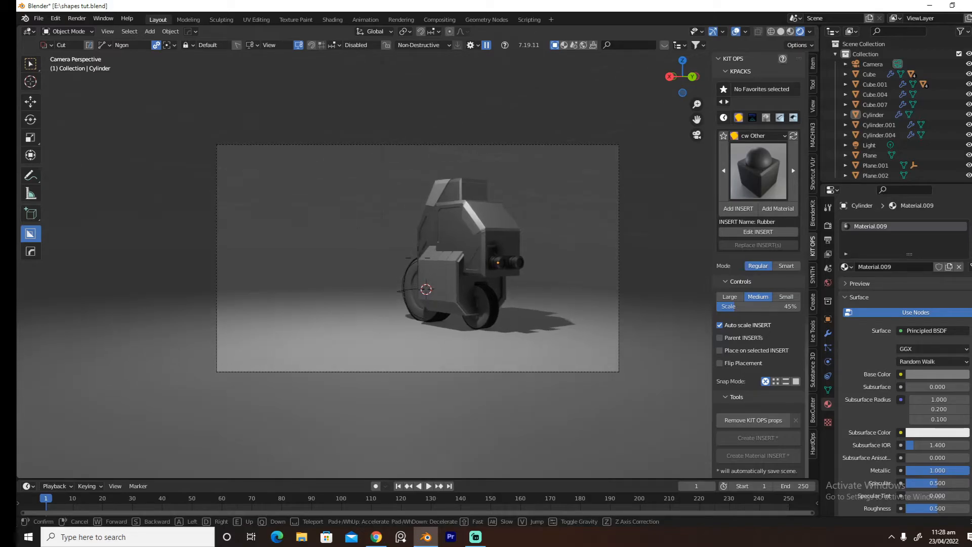
key(a)
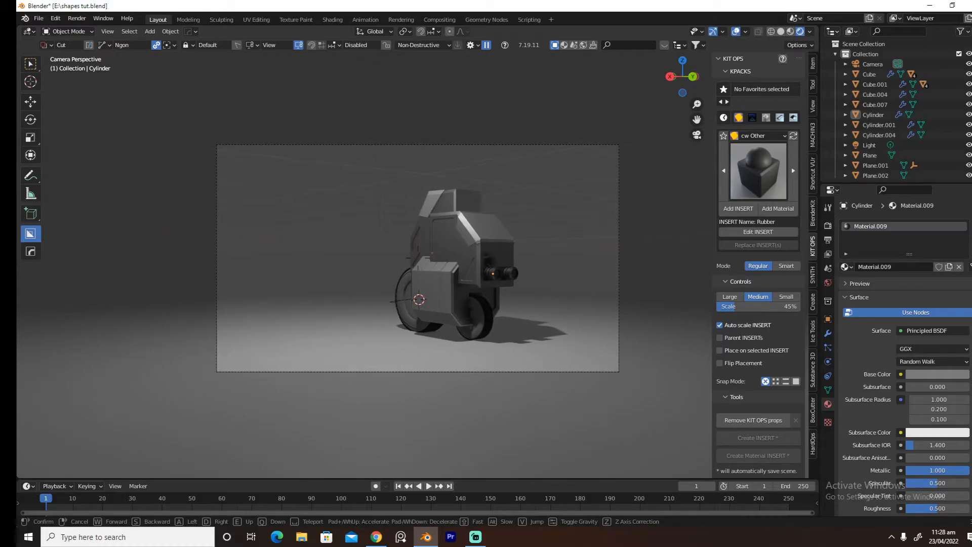
click(418, 258)
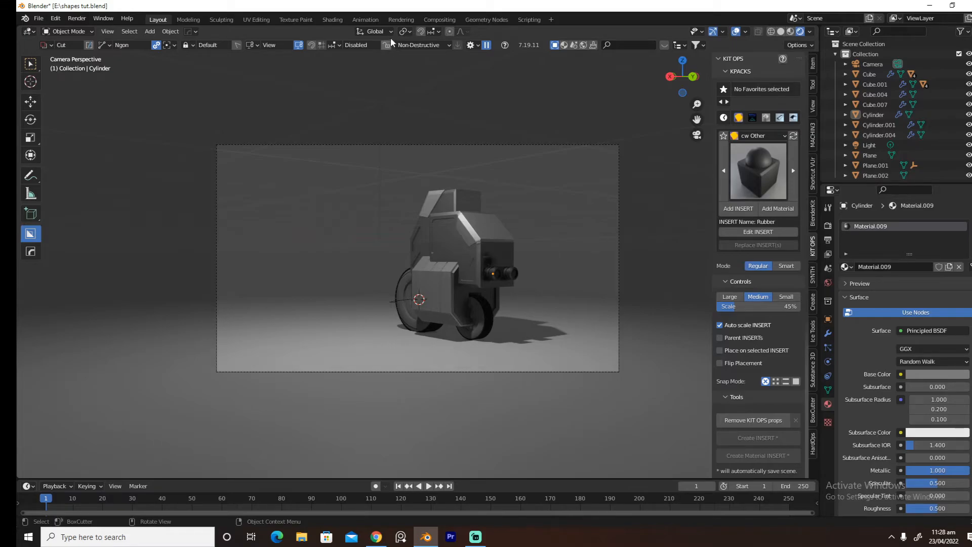
Add an Environment Texture node to the world shader and connect its Color to the World Output's Surface
click(332, 20)
click(232, 311)
click(205, 332)
key(shift+a)
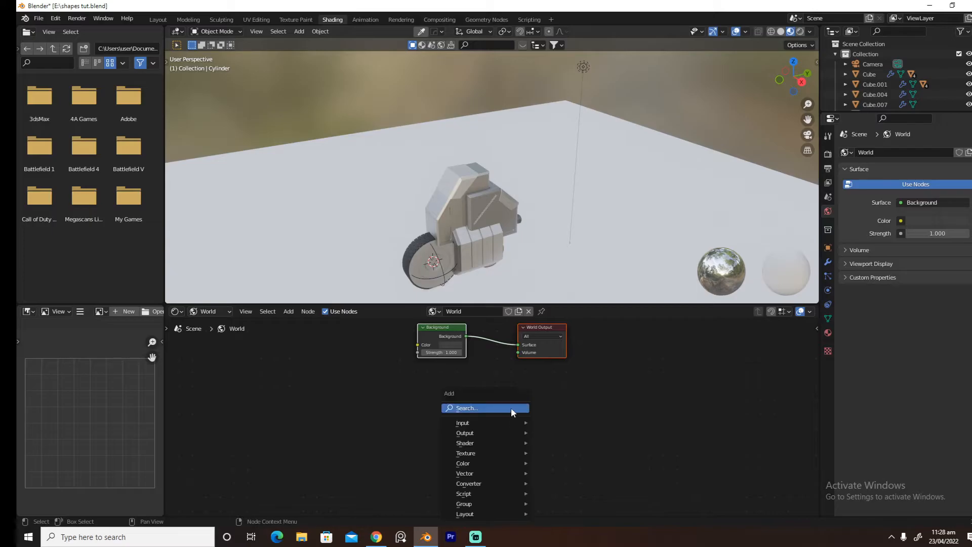
click(512, 408)
text(env)
click(535, 422)
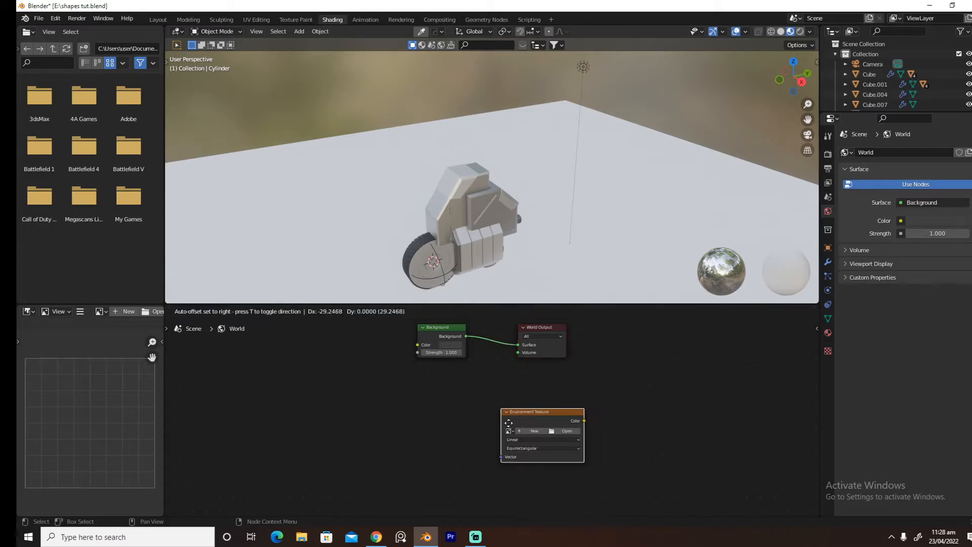
click(443, 421)
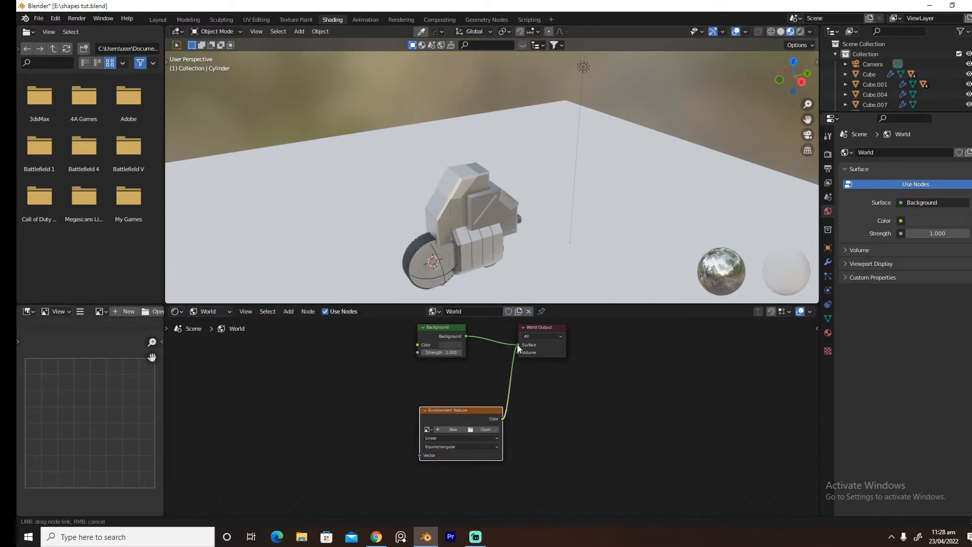
drag(518, 344, 518, 344)
Load top_front_light_a.exr from the Studio_HDRI_Pack folder on the D drive into the Environment Texture node
click(487, 428)
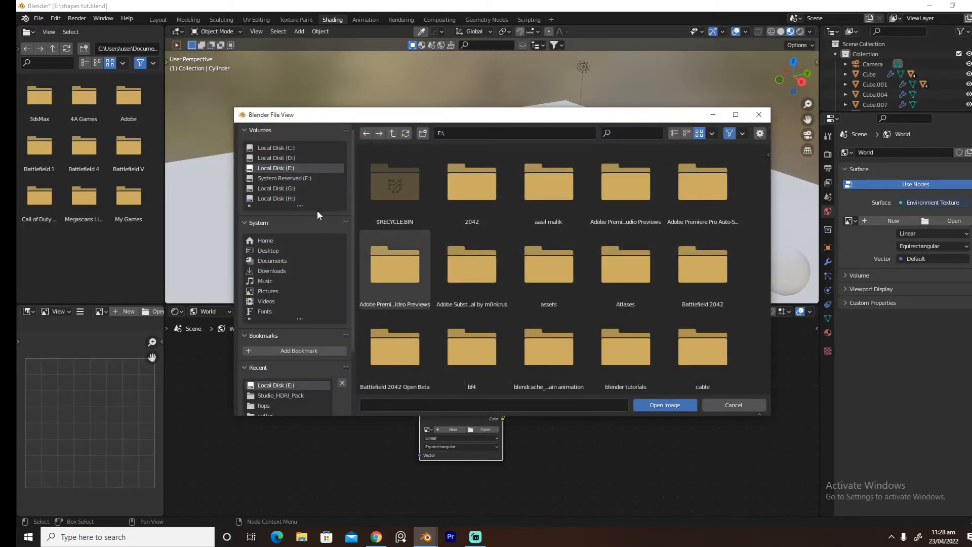
click(286, 158)
double_click(397, 281)
double_click(390, 186)
double_click(387, 190)
double_click(388, 190)
drag(764, 166, 765, 392)
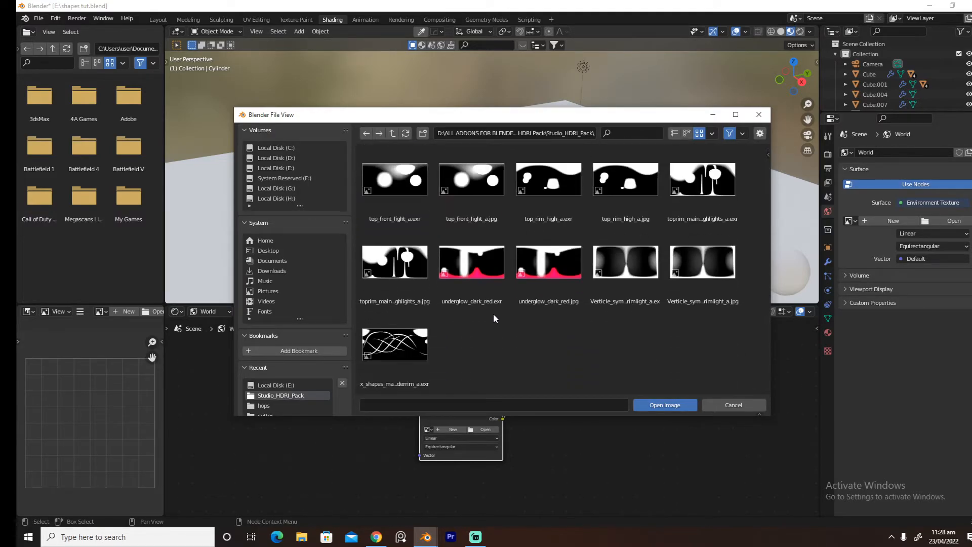
scroll(493, 315, up, 2)
click(418, 245)
click(650, 408)
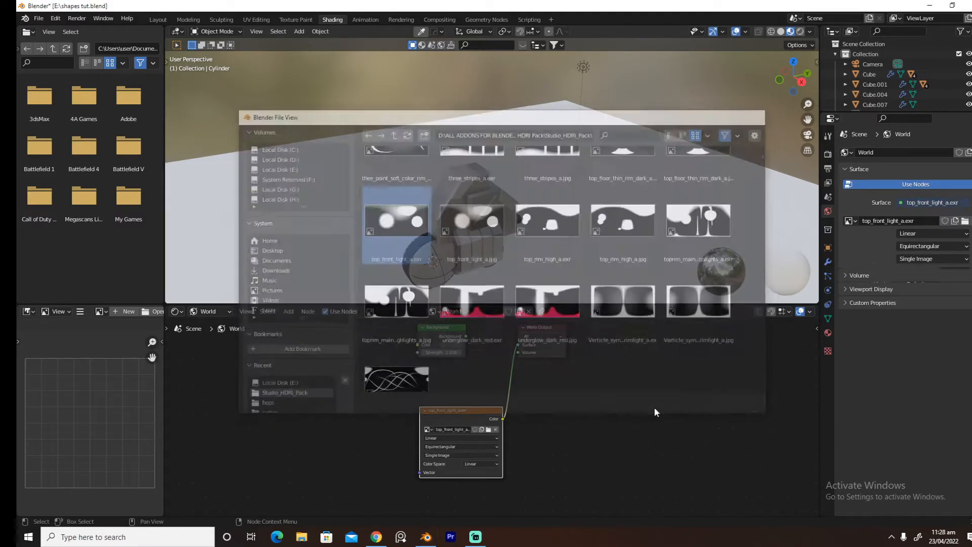
Show the scene in rendered shading and add Mapping and Texture Coordinate nodes to the environment texture
click(801, 31)
mouse_move(604, 239)
middle_down()
mouse_move(548, 226)
mouse_move(543, 215)
middle_up()
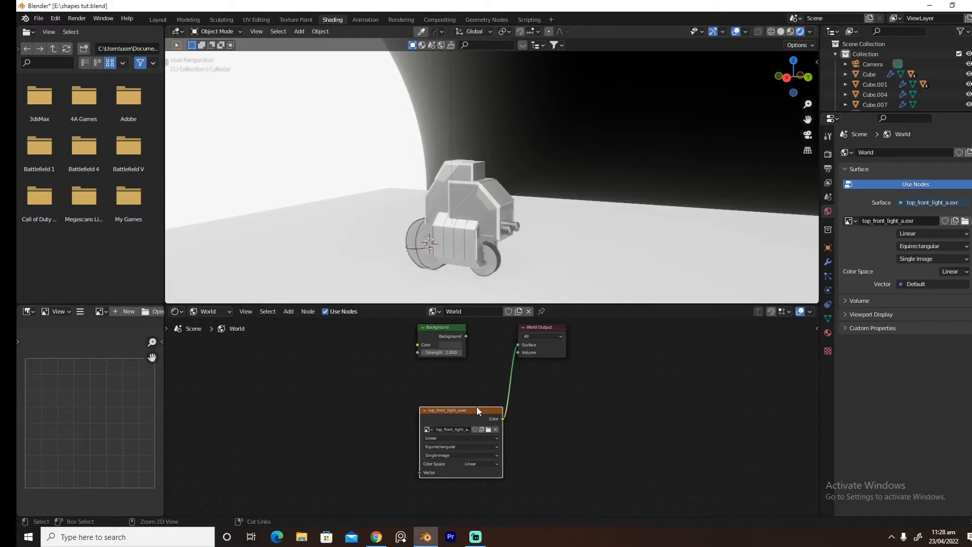
key(ctrl+t)
Bevel the three far corner vertices of the floor plane about 0.4 m wide with 61 segments
scroll(537, 253, down, 5)
click(539, 214)
key(Tab)
click(529, 259)
key(Tab)
click(475, 260)
middle_drag(475, 260, 480, 298)
scroll(436, 261, down, 4)
drag(377, 224, 583, 114)
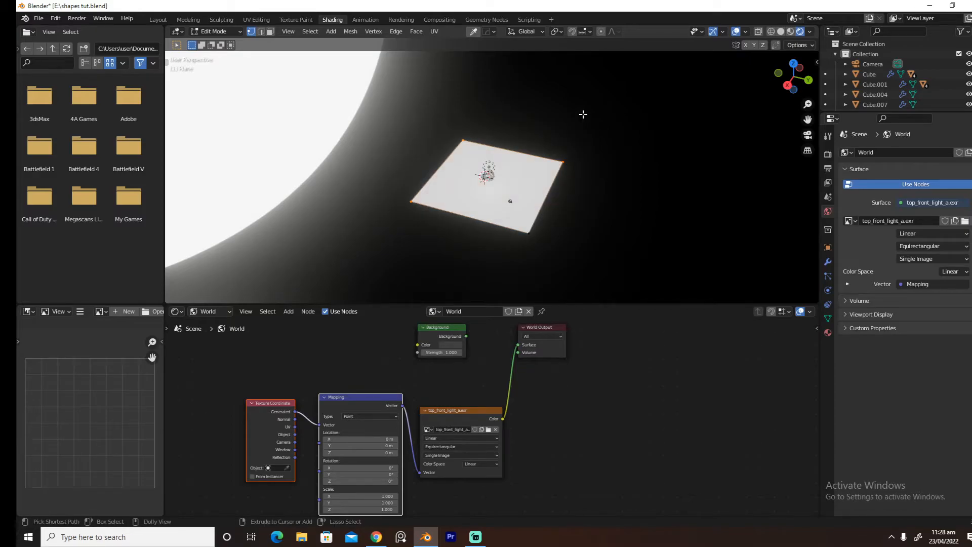
key(ctrl+shift+b)
scroll(628, 131, up, 20)
scroll(627, 133, up, 20)
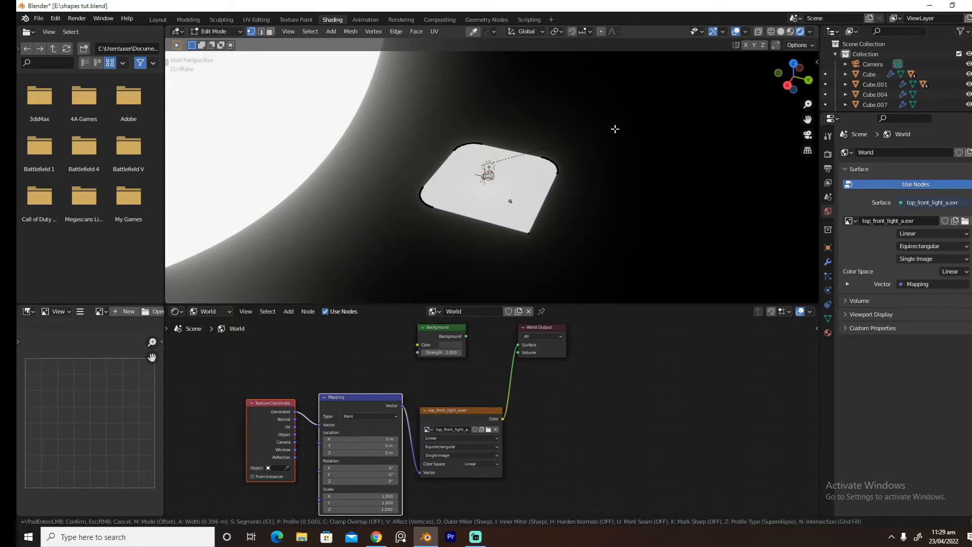
click(609, 132)
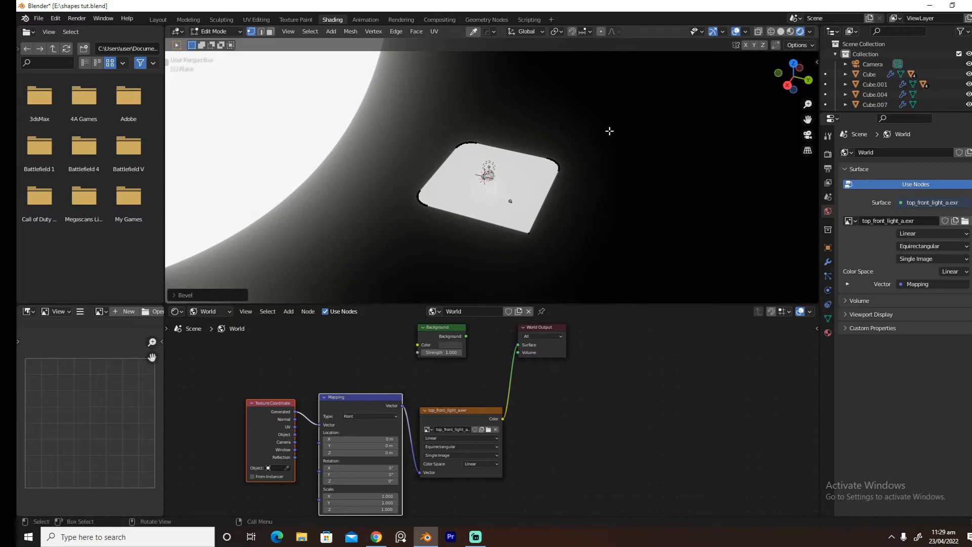
Extrude the floor plane's three rounded corners straight up along Z by about 29.6 m to form walls
drag(386, 226, 565, 126)
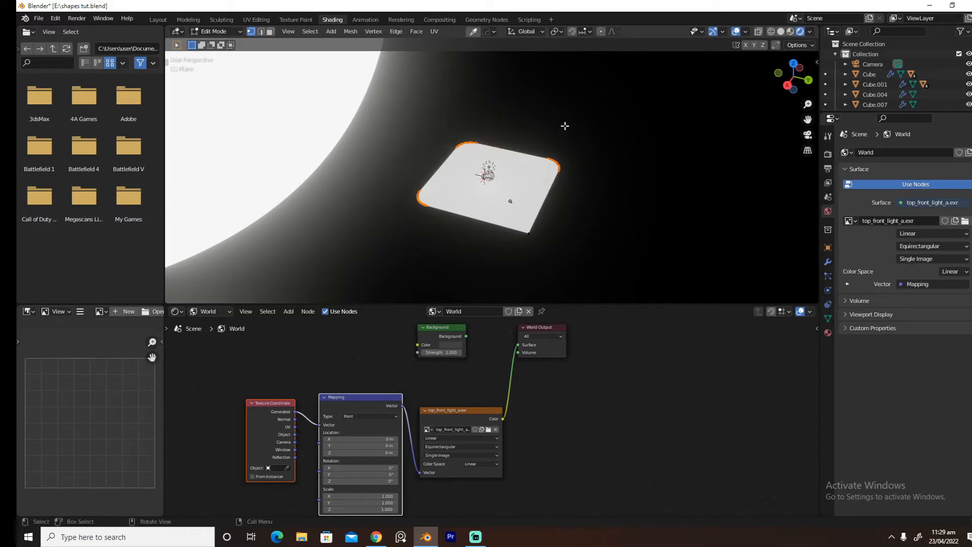
key(e)
right_click(565, 126)
key(ctrl+z)
key(e)
key(z)
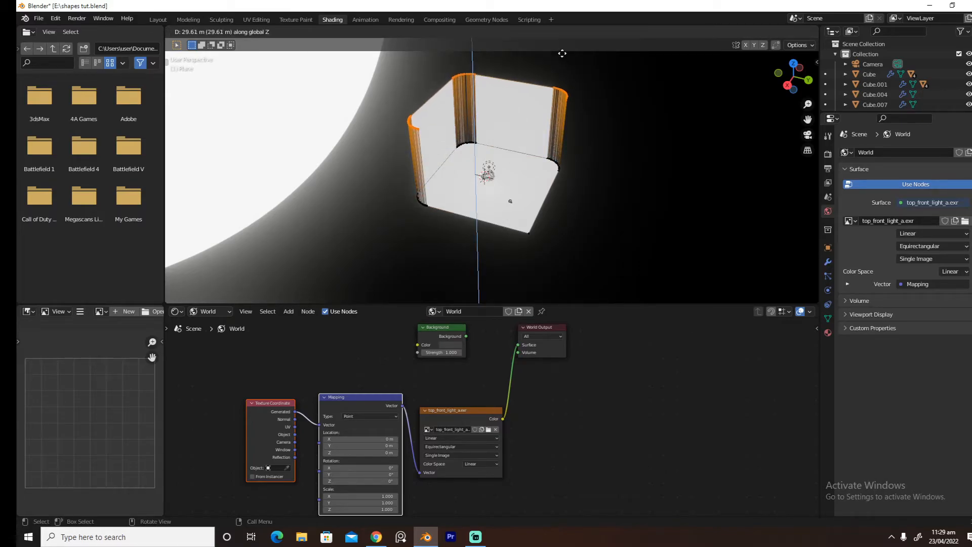
click(562, 58)
Try to select the edge loops where the floor meets the extruded walls
scroll(555, 113, up, 5)
key(Tab)
click(540, 188)
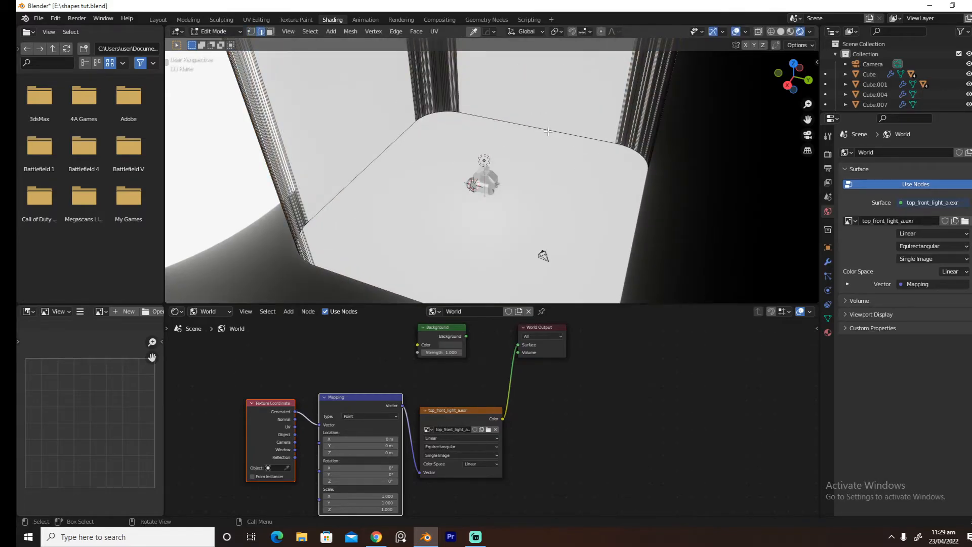
alt+click(549, 130)
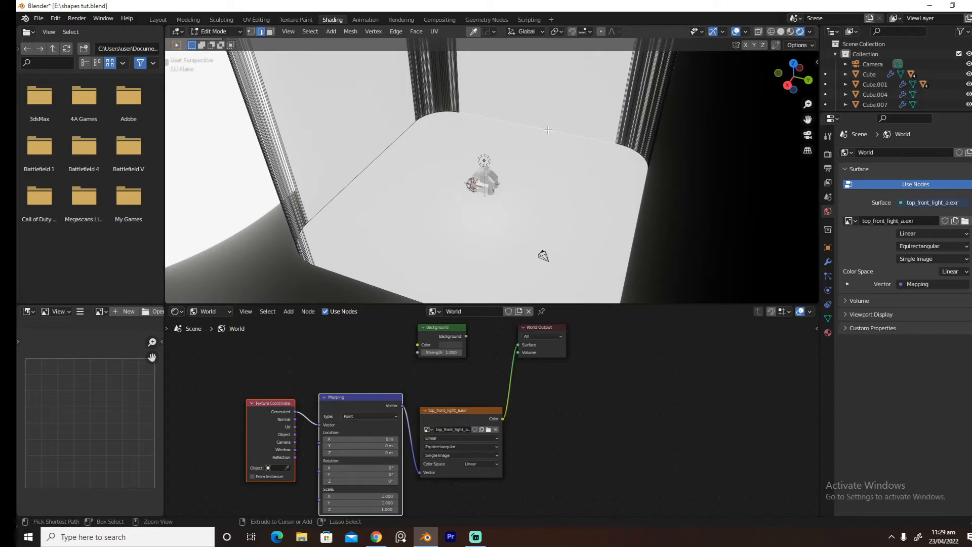
alt+shift+click(394, 142)
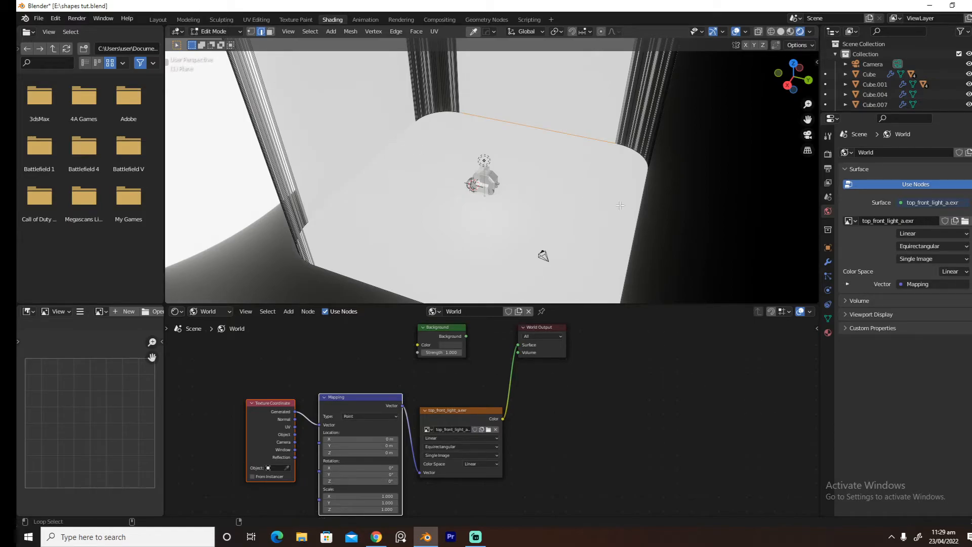
alt+shift+click(648, 168)
Switch the viewport to solid shading while editing the floor plane
key(Tab)
click(569, 186)
middle_drag(566, 196, 578, 183)
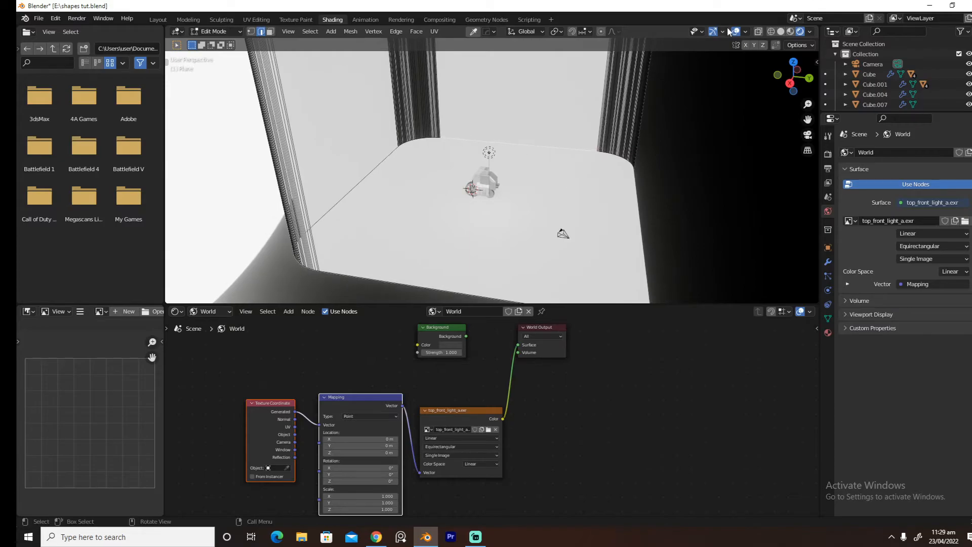
click(781, 32)
Select the floor's edges and rounded corners along the base of the walls, leaving out the vertical wall edges
alt+click(385, 161)
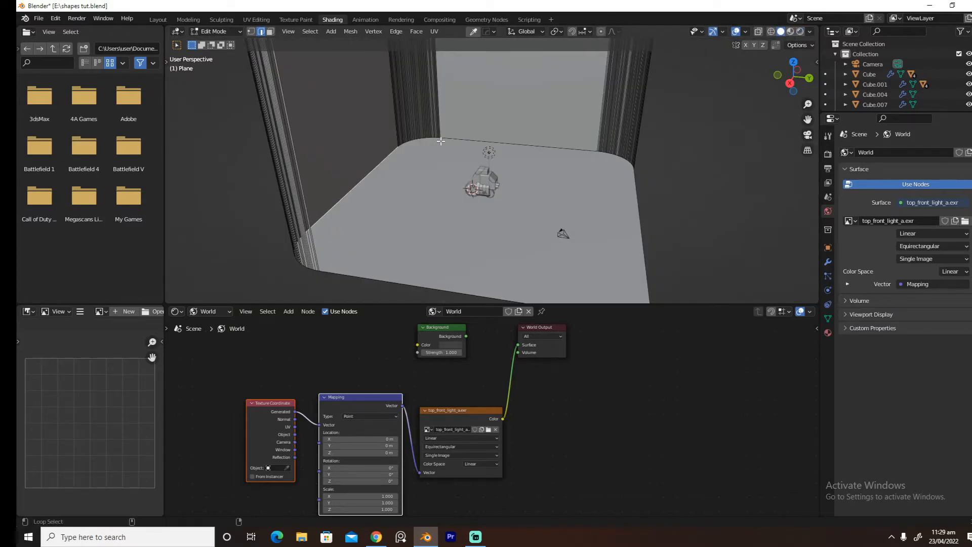
shift+drag(352, 167, 632, 107)
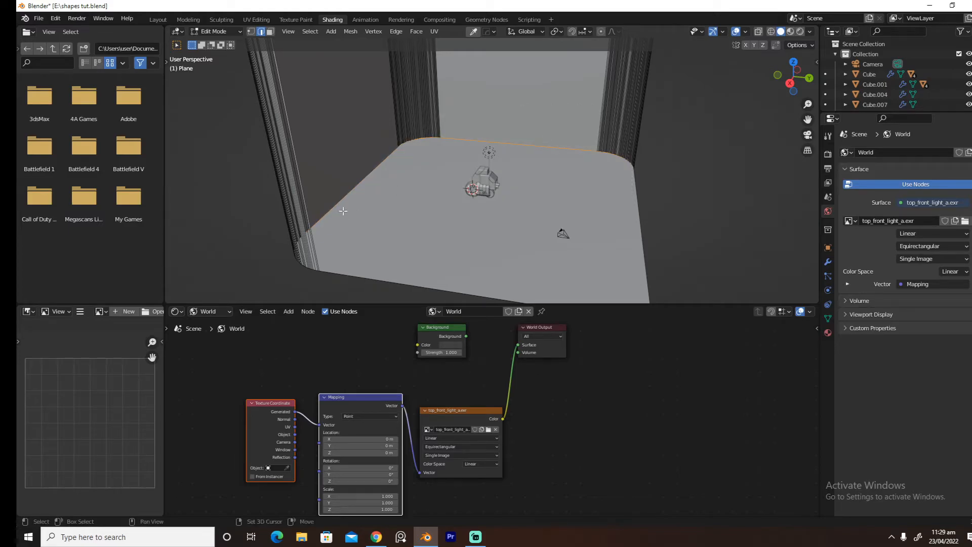
shift+drag(337, 220, 408, 128)
alt+click(392, 161)
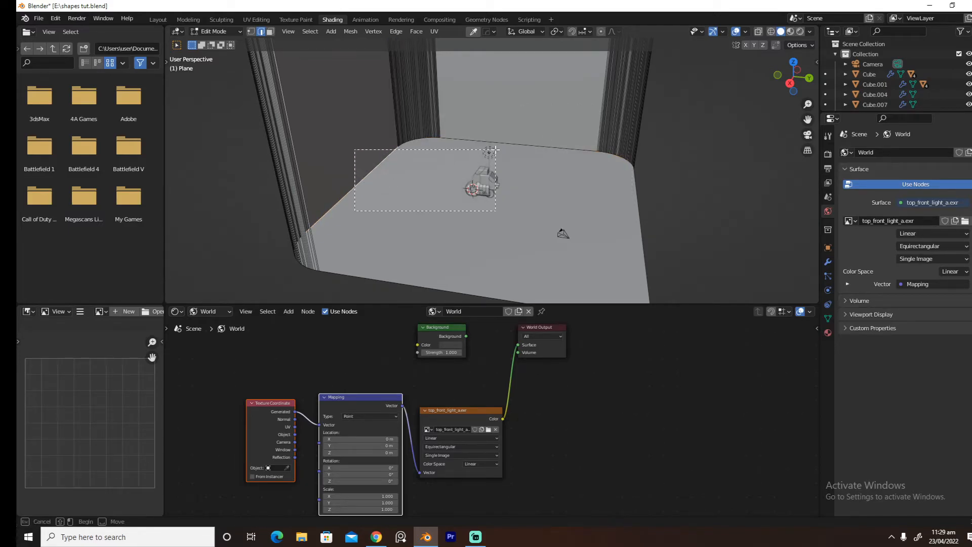
shift+drag(406, 168, 512, 133)
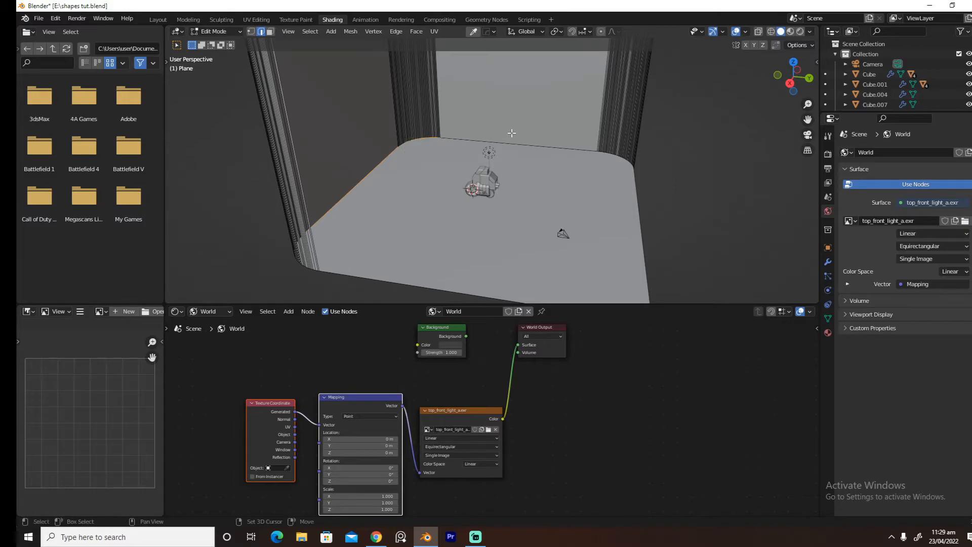
shift+drag(381, 169, 560, 130)
shift+drag(562, 181, 689, 151)
shift+drag(622, 173, 651, 158)
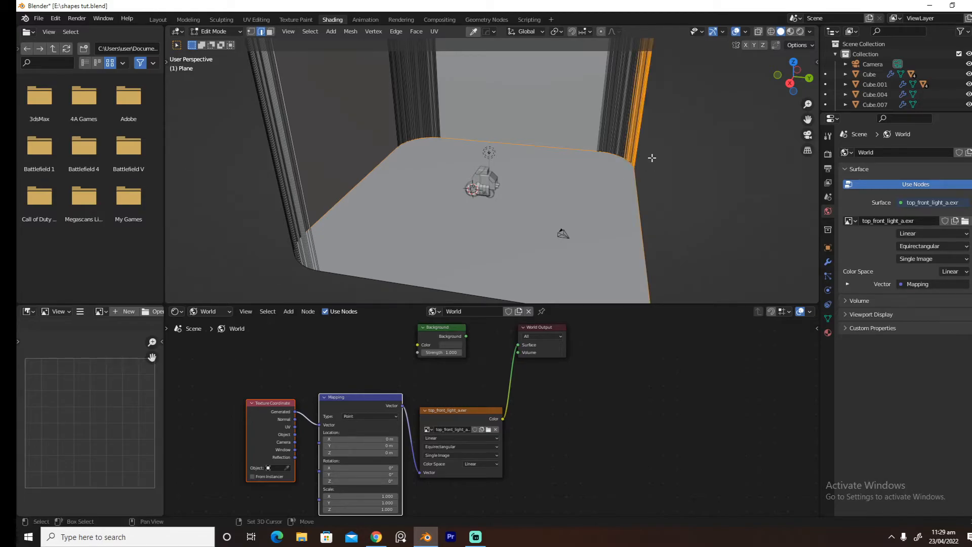
key(ctrl+z)
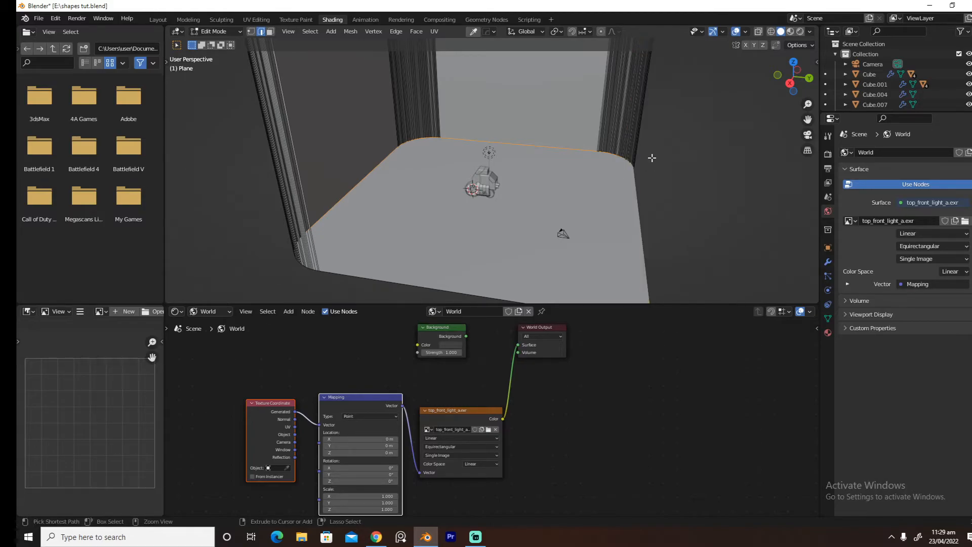
Try to bevel the selected floor edges with 61 segments and inspect the corners up close
key(ctrl+b)
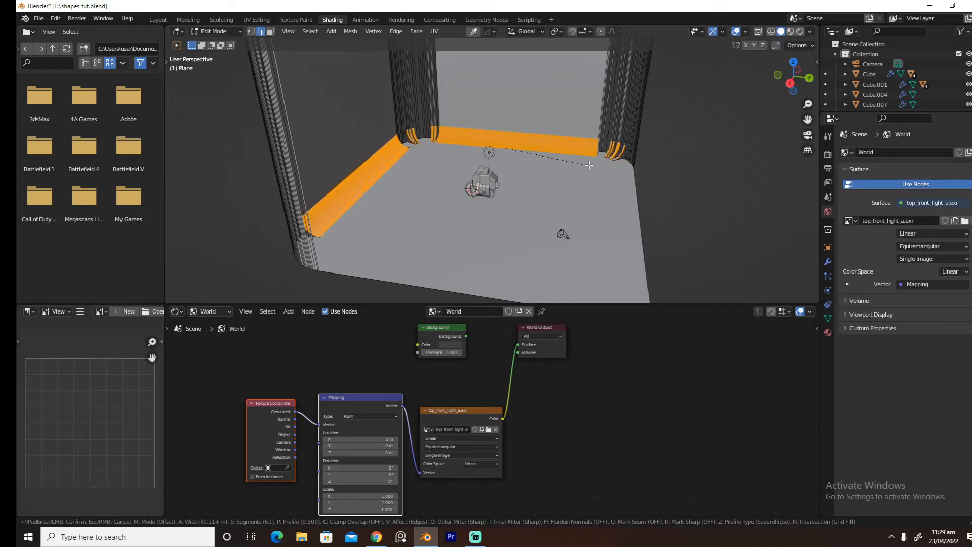
right_click(591, 165)
scroll(610, 171, up, 4)
middle_drag(636, 157, 633, 208)
scroll(634, 208, down, 8)
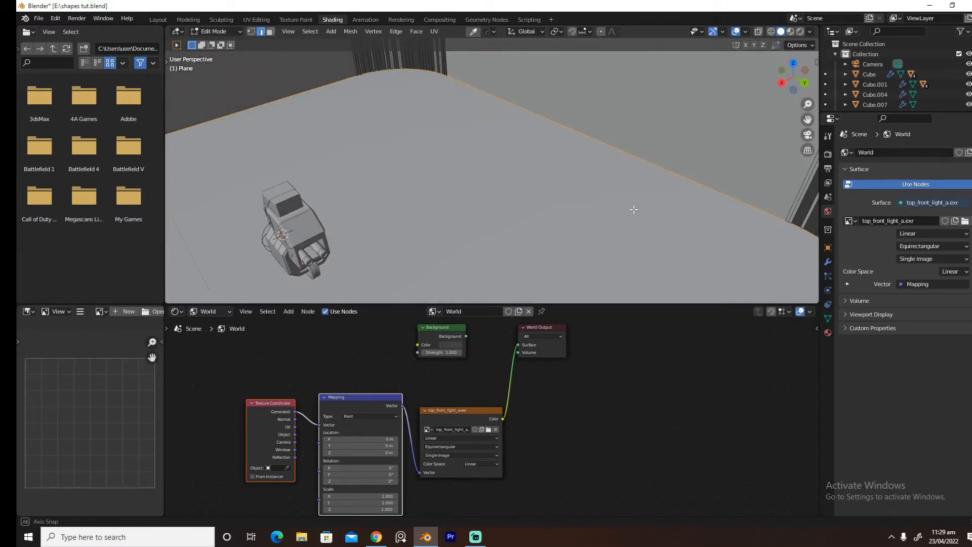
Undo the edge selections, wall extrusion and corner bevel back to the plain square floor plane
key(ctrl+z)
key(ctrl+z)
key(ctrl+z)
key(ctrl+z)
key(ctrl+z)
key(ctrl+z)
key(ctrl+z)
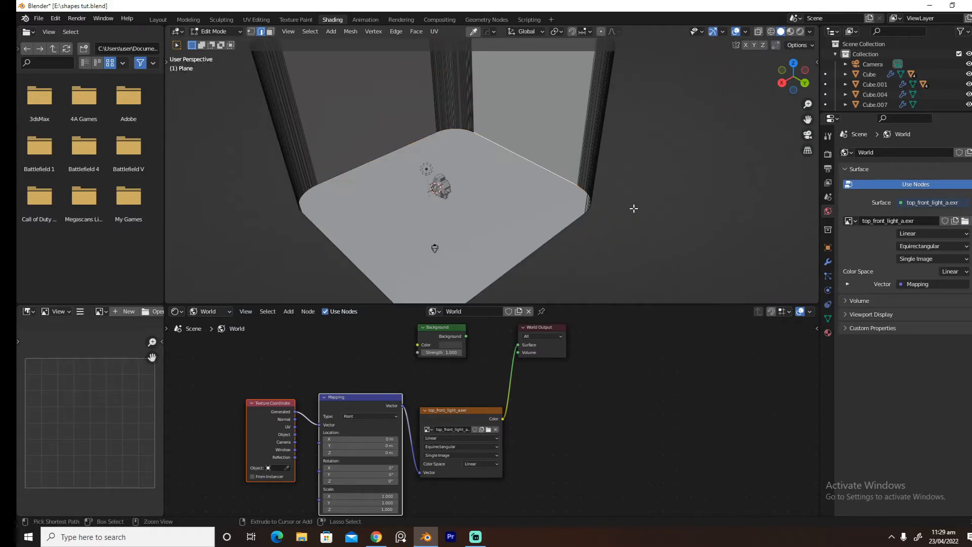
key(ctrl+z)
key(ctrl+z)
key(ctrl+z)
key(ctrl+z)
key(ctrl+z)
Try rounding all four corners of the floor plane with a 37-segment vertex bevel
key(ctrl+b)
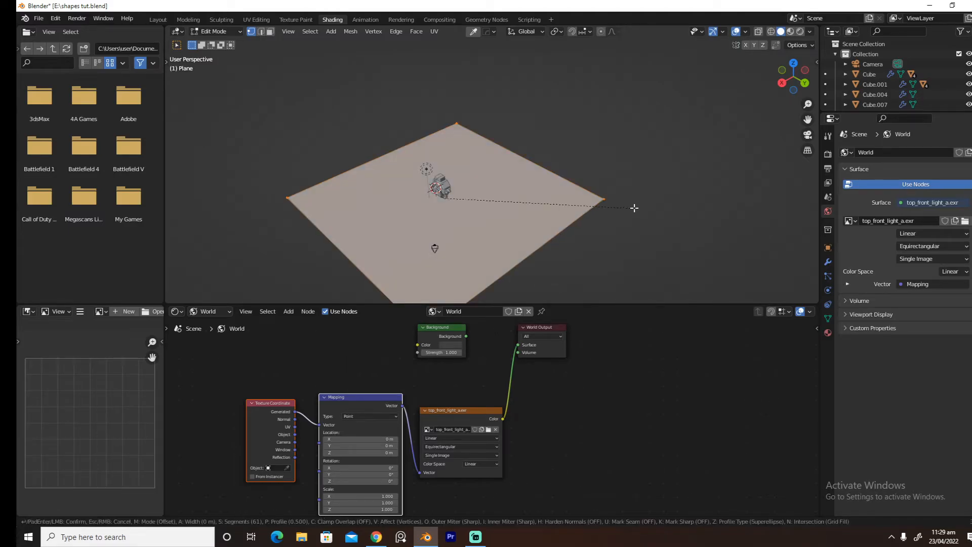
scroll(658, 202, down, 15)
scroll(704, 190, down, 9)
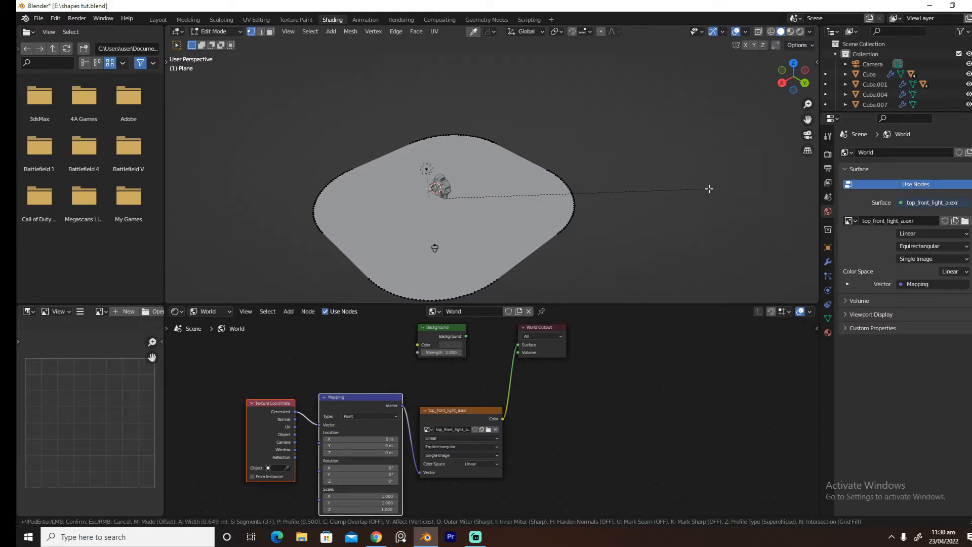
click(708, 189)
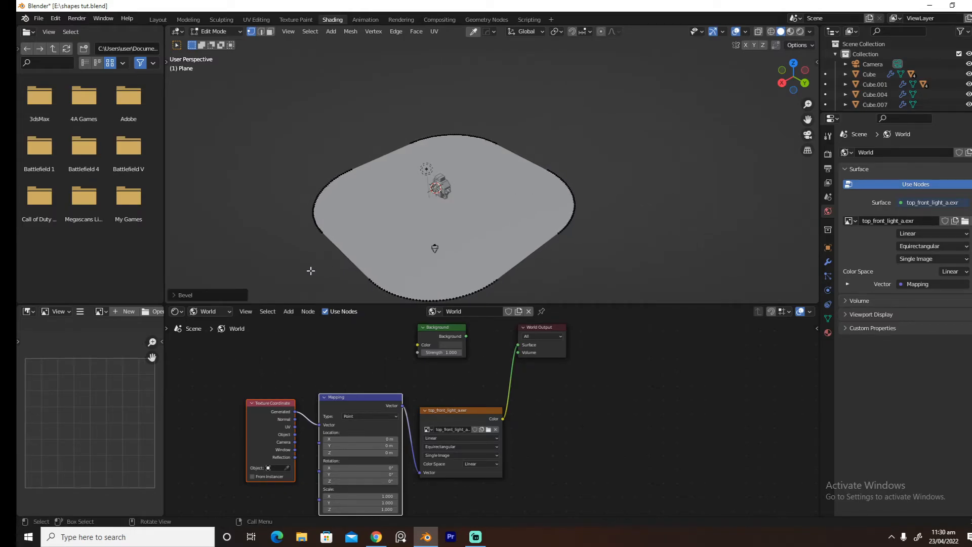
scroll(314, 268, down, 2)
key(ctrl+z)
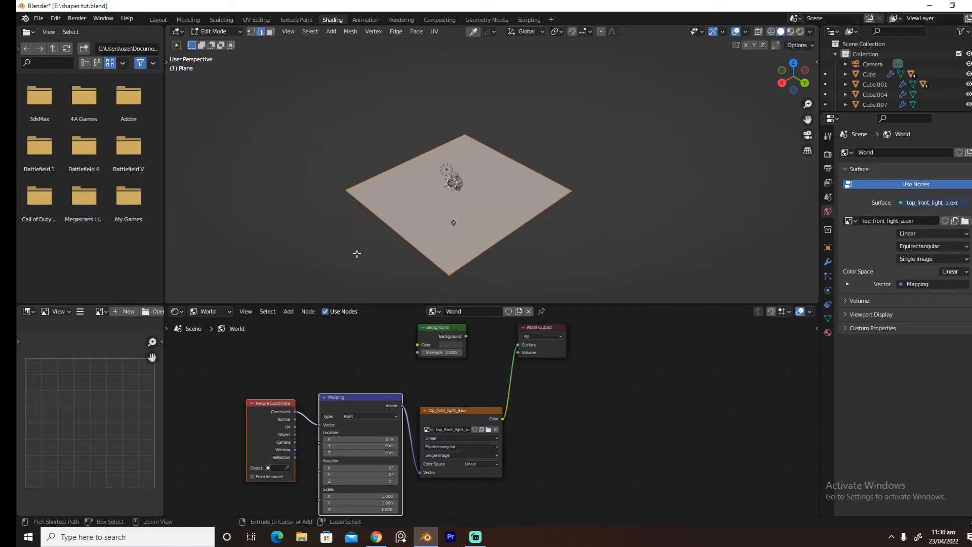
Bevel the floor plane's three far corner vertices about 0.71 m wide with 37 segments
key(Tab)
click(440, 204)
drag(313, 217, 614, 123)
key(ctrl+shift+b)
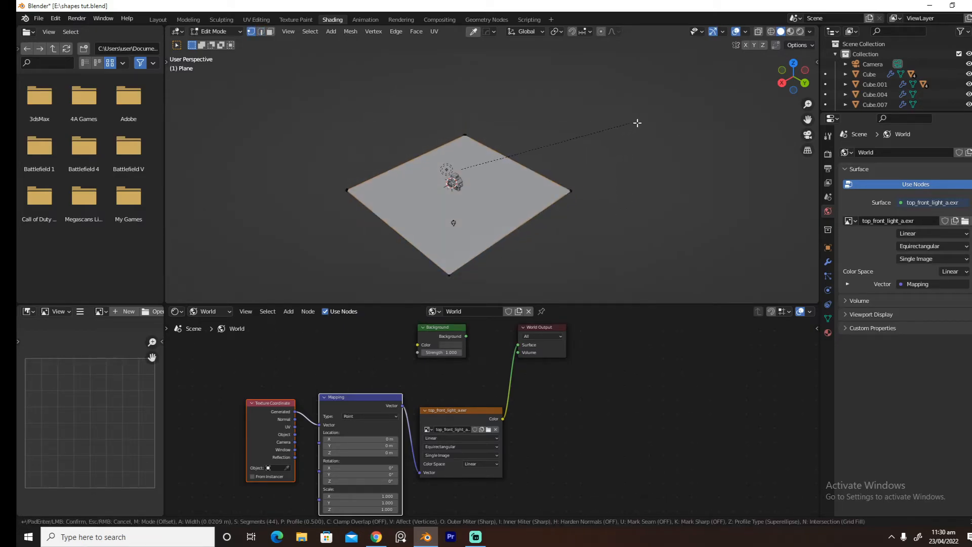
scroll(671, 122, down, 4)
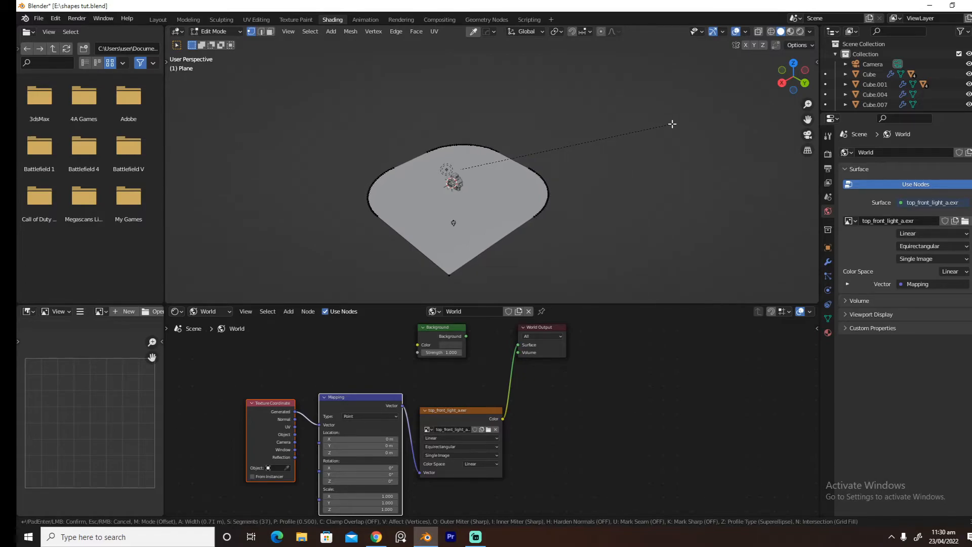
click(671, 124)
Extrude the three rounded corners of the floor plane straight up along Z to form a curved backdrop wall
drag(329, 233, 583, 136)
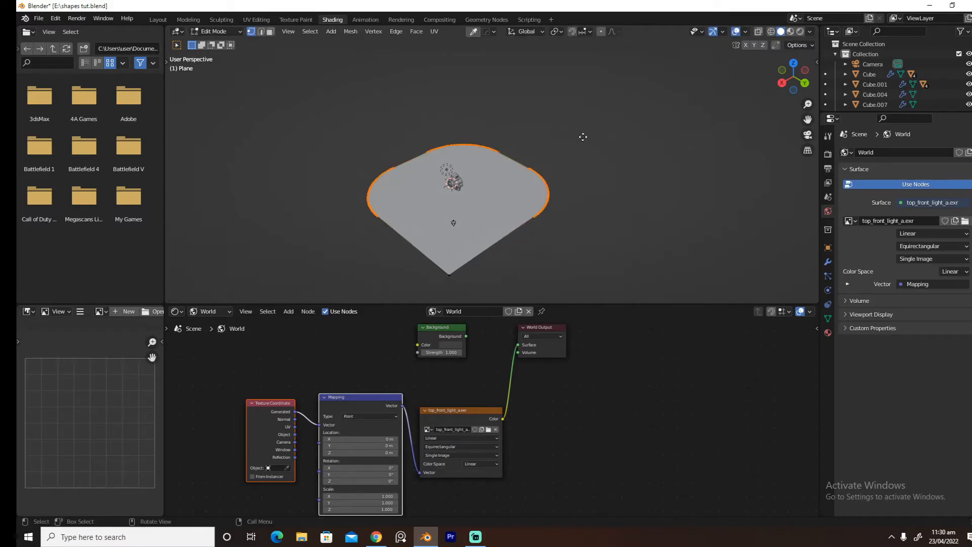
key(e)
key(z)
click(596, 295)
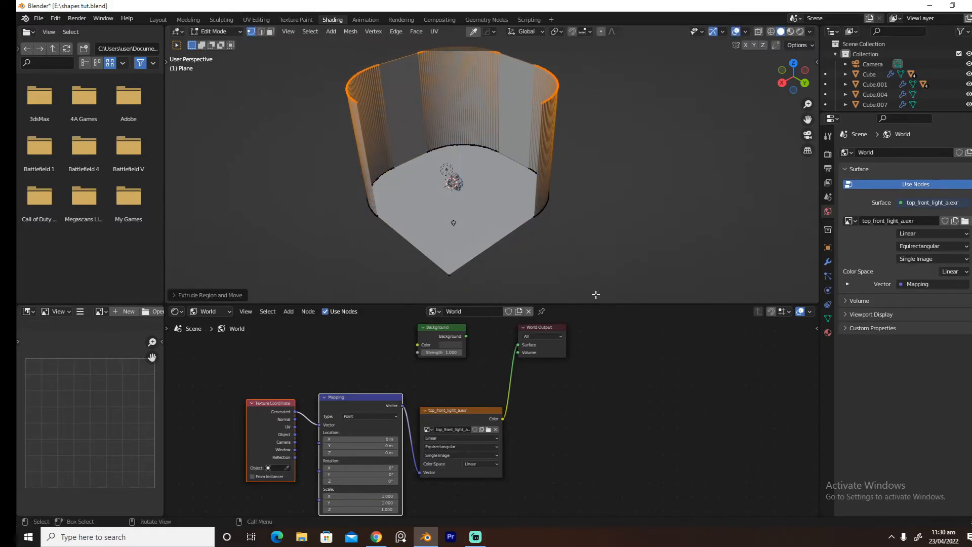
Bevel the edge loop where the floor plane meets the backdrop wall about 0.22 m wide with 39 segments
key(Tab)
click(503, 236)
alt+click(517, 164)
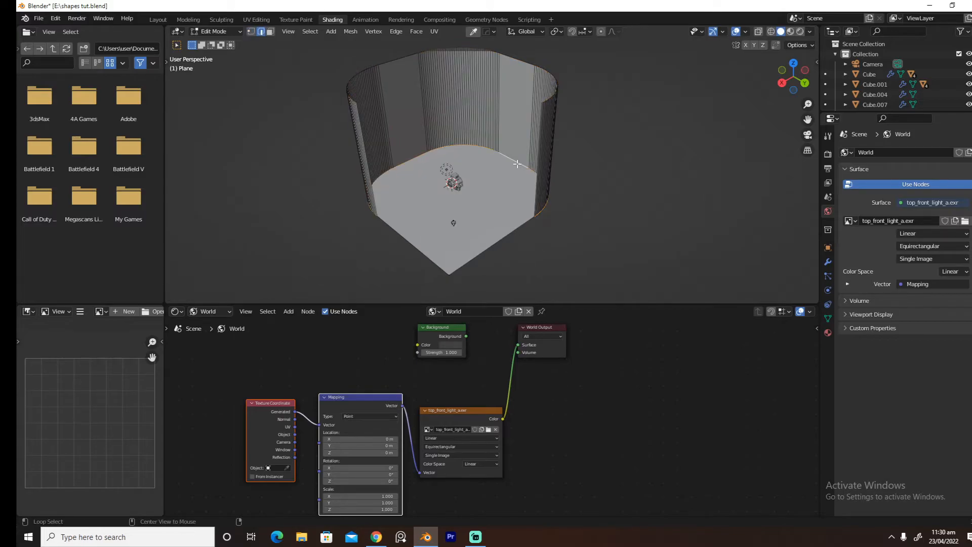
key(ctrl+b)
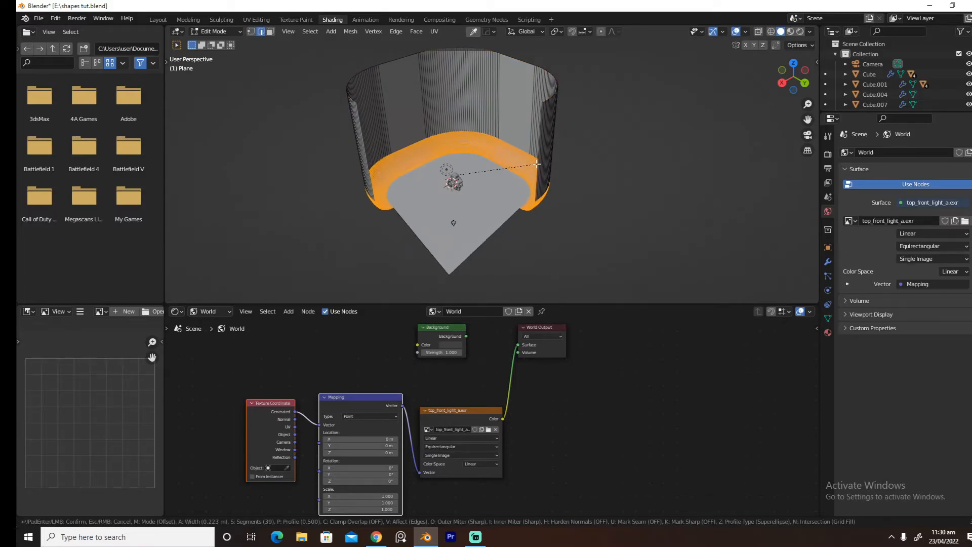
click(536, 163)
Return to object mode in the rendered camera view and apply the HardOps sharpen operation to the backdrop
key(KP_0)
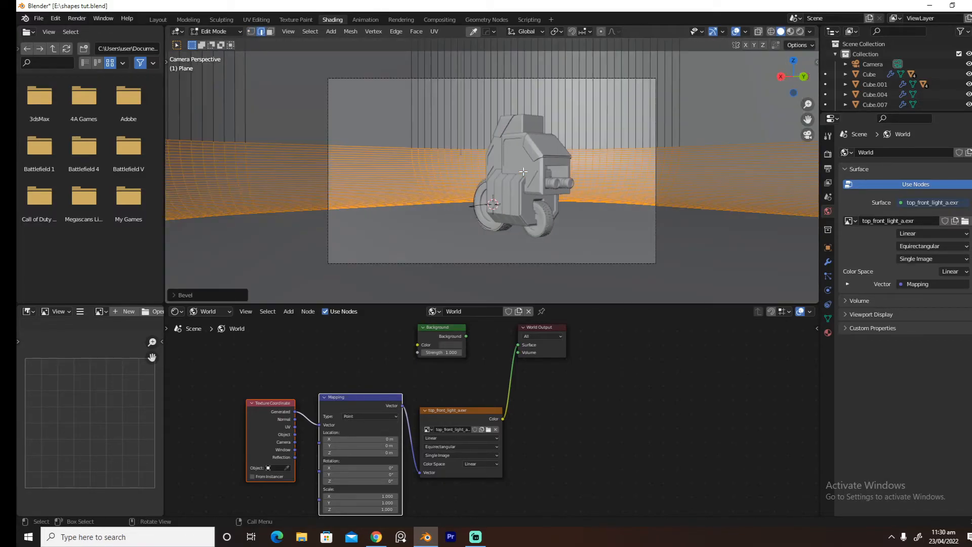
click(800, 32)
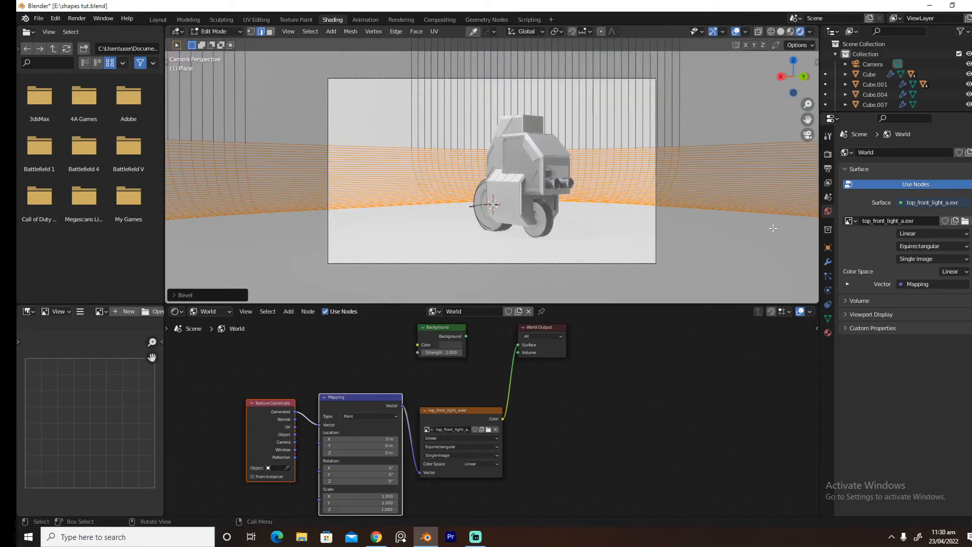
key(Tab)
click(744, 213)
key(q)
click(770, 250)
click(770, 250)
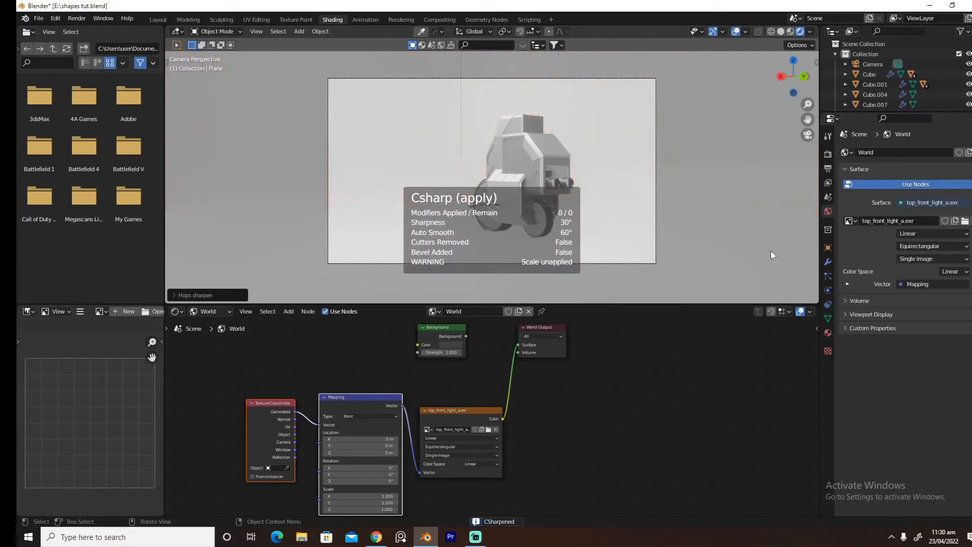
Add a new material to the backdrop and set its base color to black
click(828, 332)
click(921, 198)
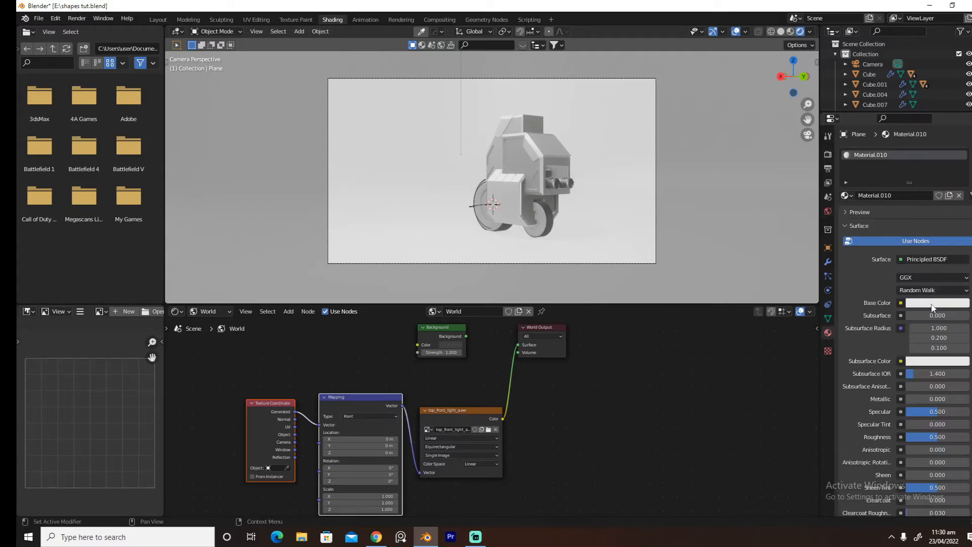
click(936, 302)
drag(962, 163, 961, 232)
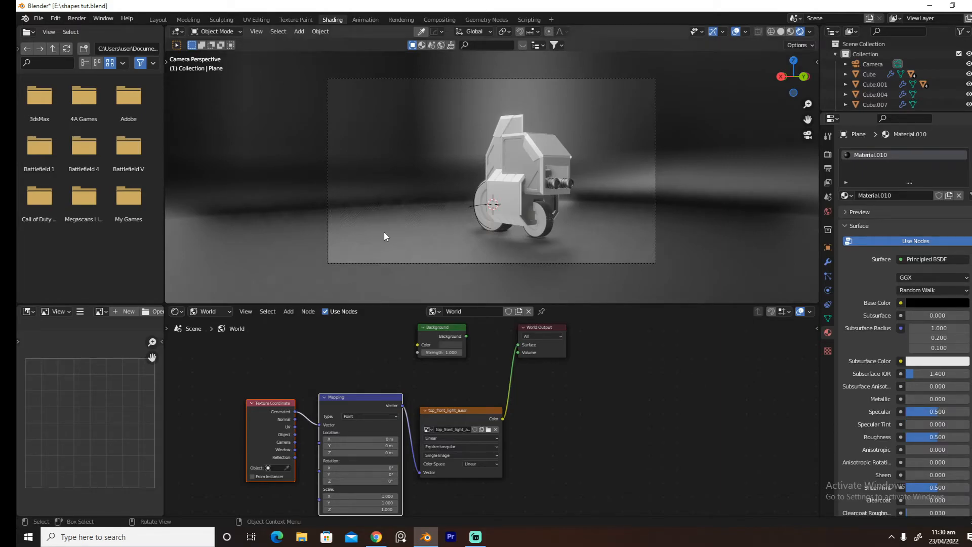
Set the HDRI Mapping node's location to X 3.3 m, Y -0.3 m and Z 0.1 m
drag(376, 439, 354, 446)
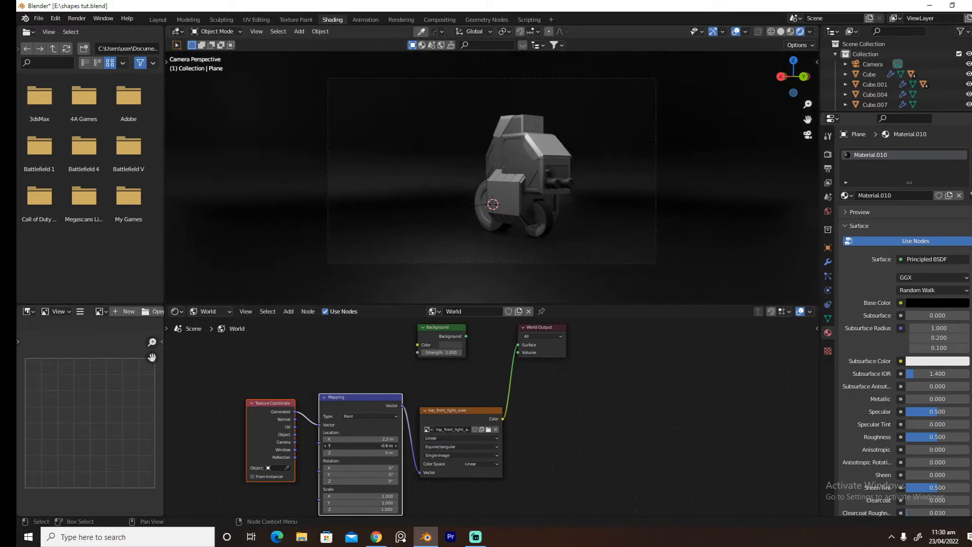
drag(354, 446, 390, 439)
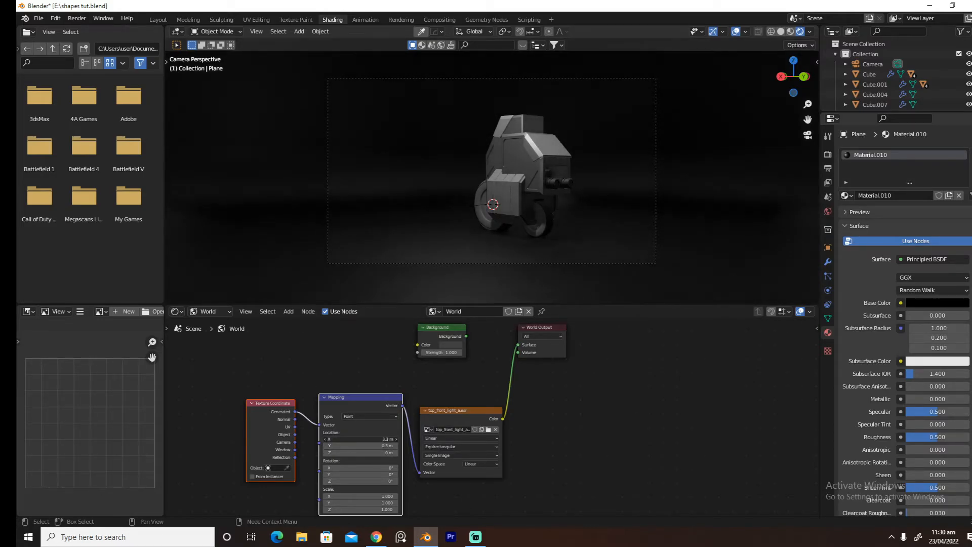
mouse_move(357, 453)
mouse_down()
mouse_move(380, 453)
mouse_move(369, 453)
mouse_up()
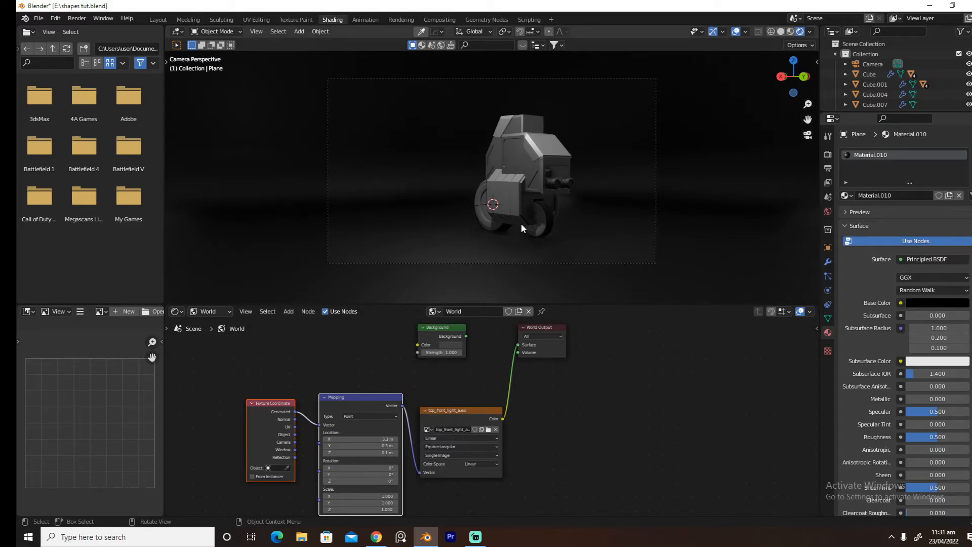
Switch to the Layout workspace and show the vehicle in the right orthographic view
middle_drag(518, 228, 564, 229)
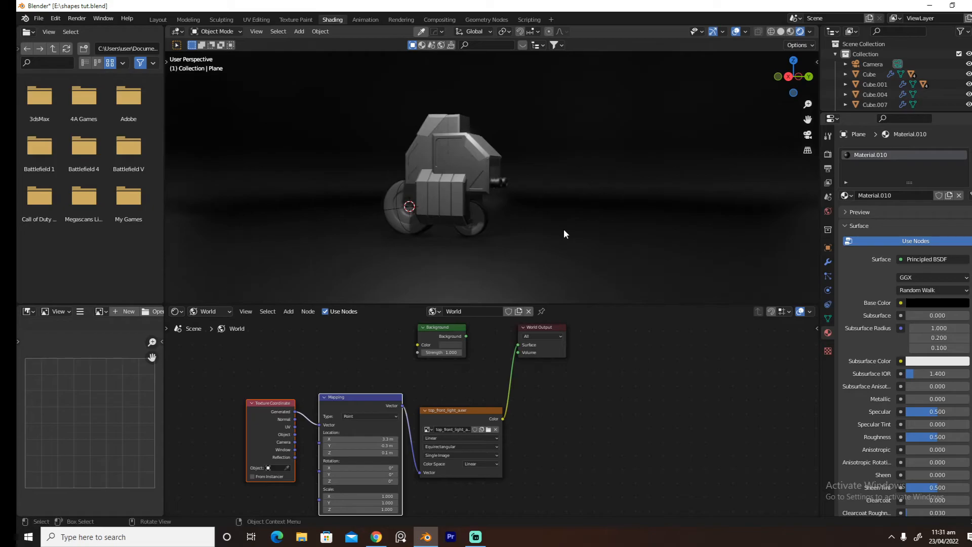
shift+middle_drag(503, 222, 577, 259)
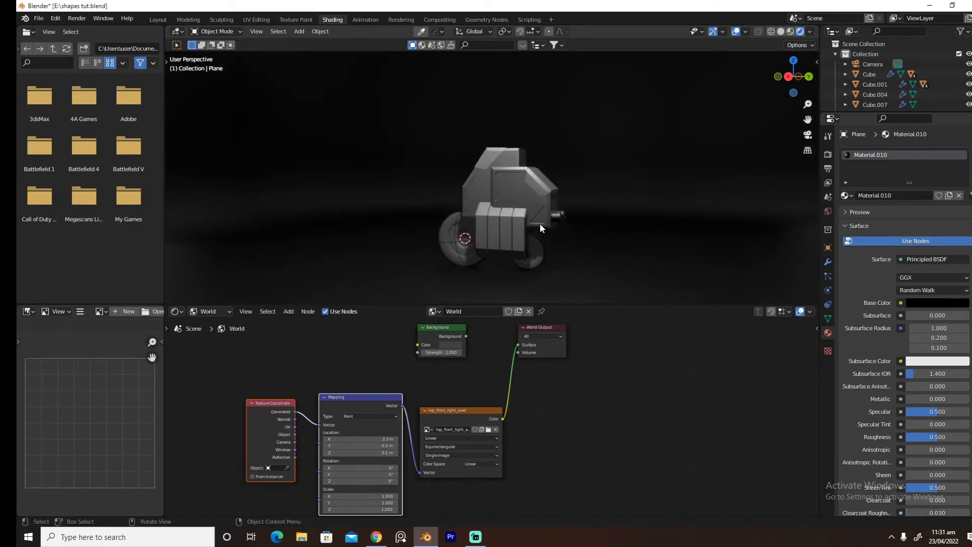
key(grave)
click(577, 223)
scroll(572, 243, up, 3)
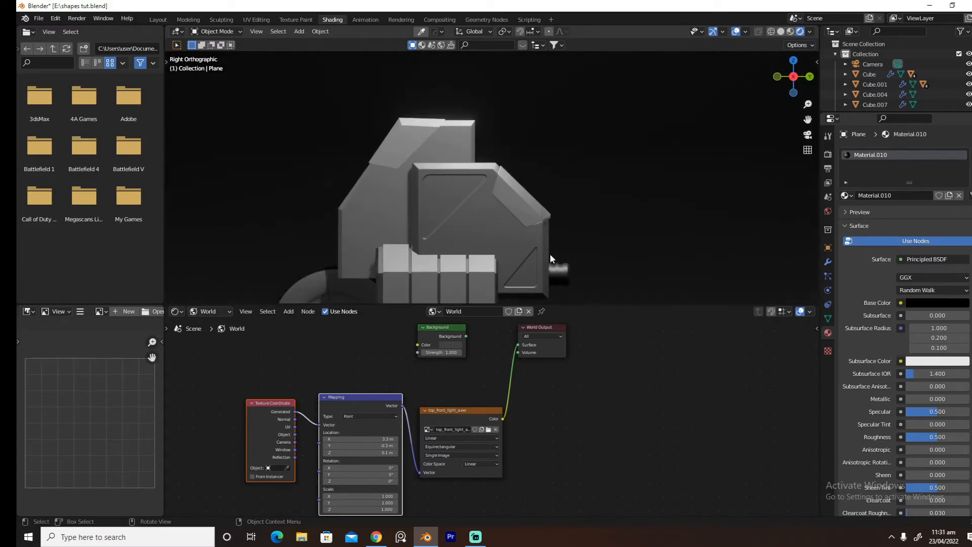
click(157, 19)
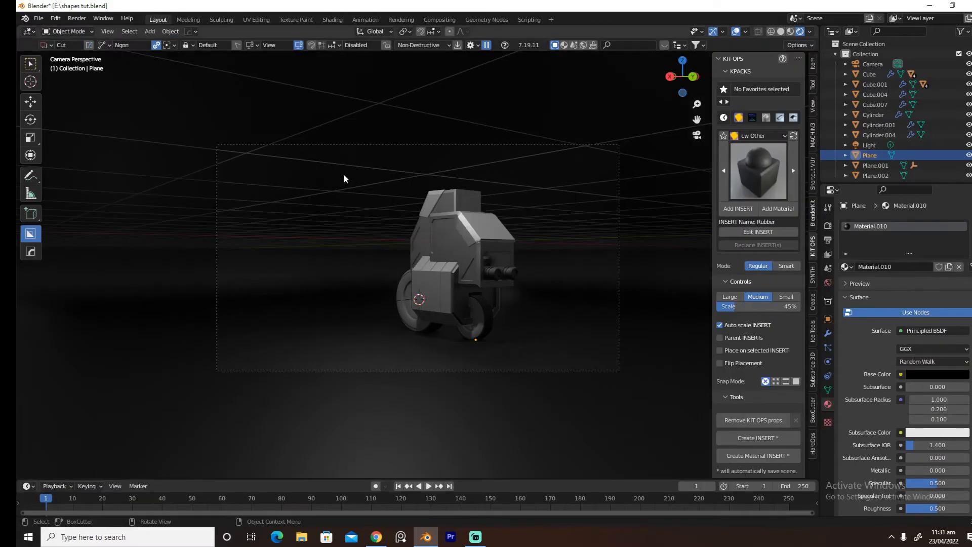
middle_drag(391, 239, 426, 246)
key(grave)
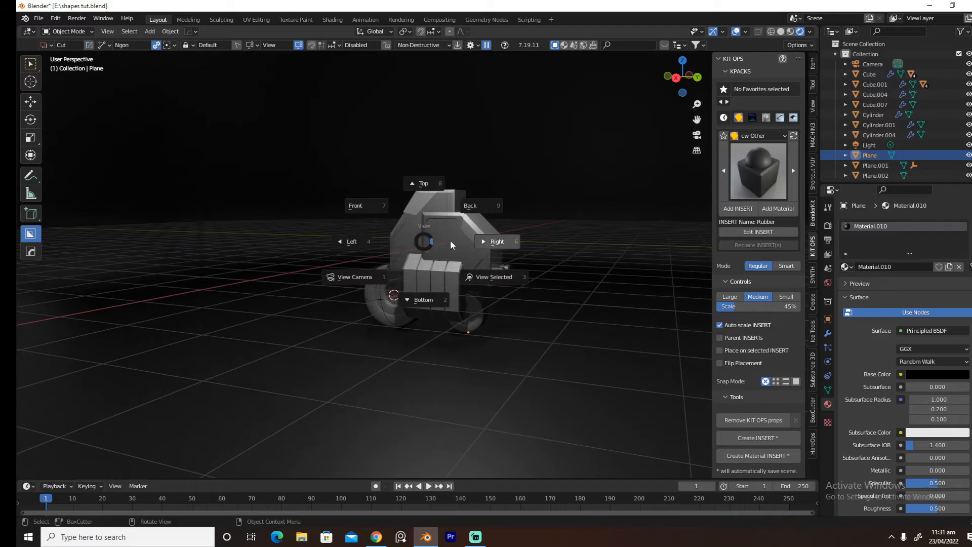
click(485, 252)
scroll(485, 252, up, 5)
Insert decal 002 from Blender Bros Scifi Info Decal Pack 2 onto the vehicle's front body block
click(482, 238)
key(d)
key(w)
key(d)
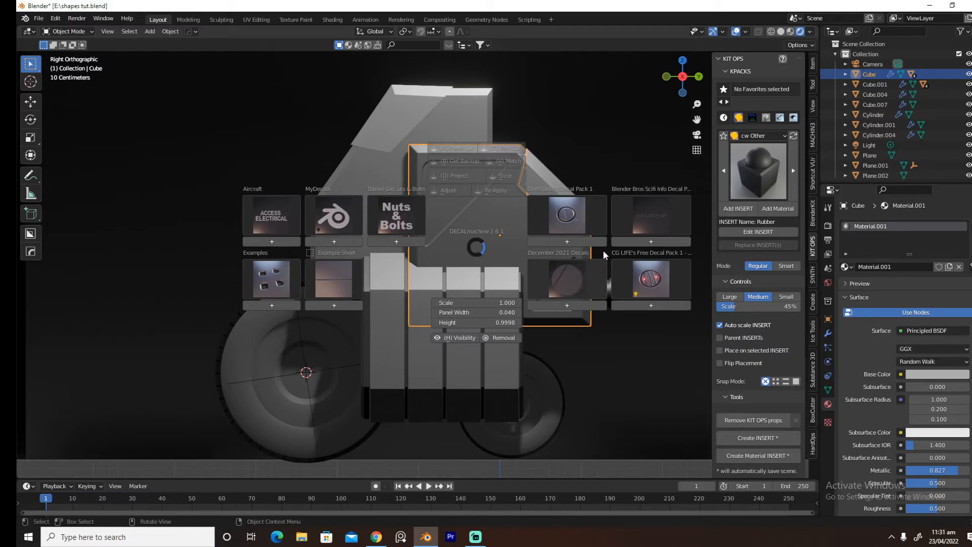
click(643, 220)
mouse_move(636, 220)
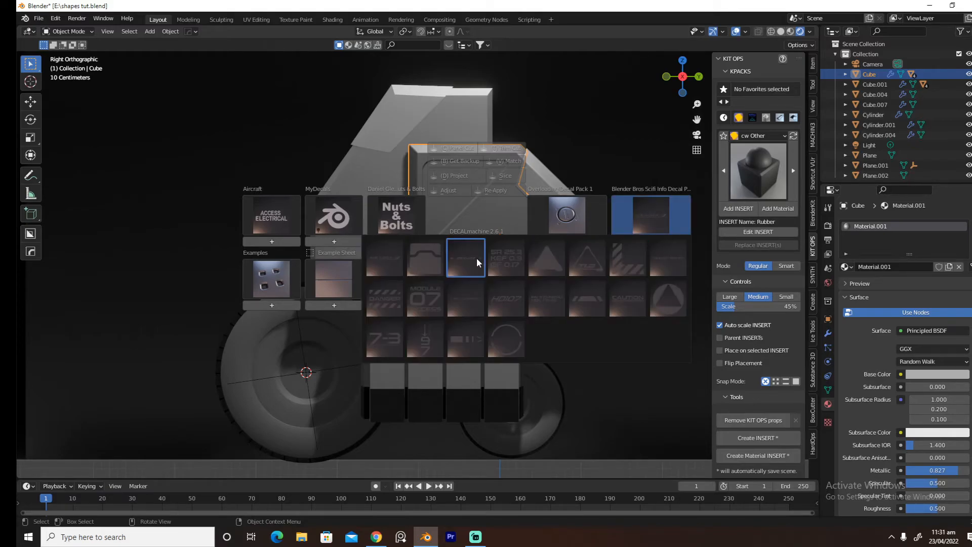
click(434, 257)
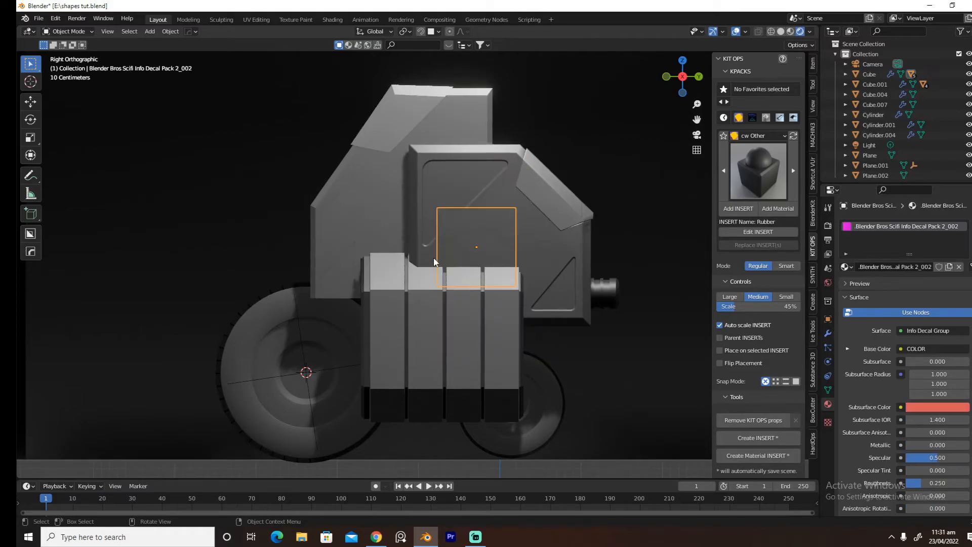
Move the decal about 0.38 m along Y and 0.07 m along Z, and scale it to about 0.617
click(620, 253)
key(s)
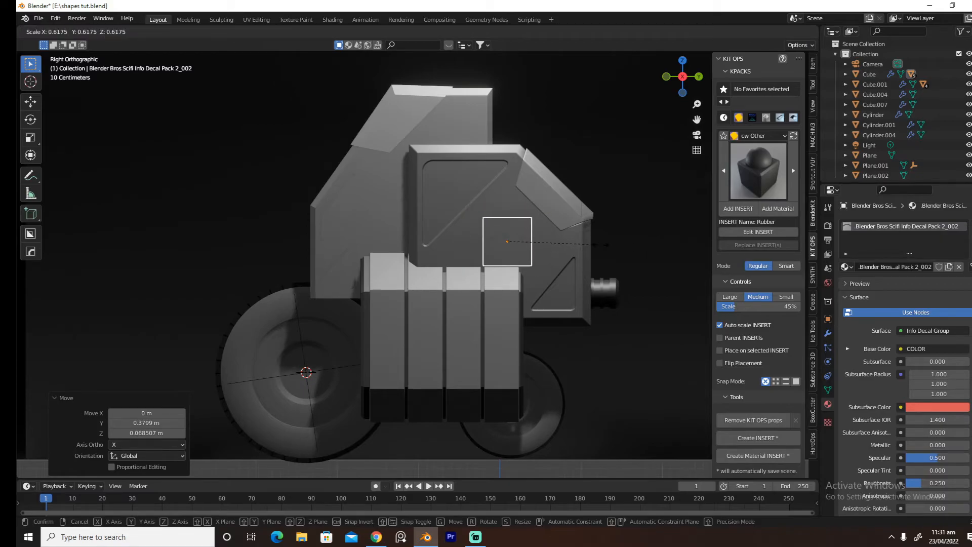
click(568, 266)
middle_drag(568, 266, 609, 275)
Try linking the cw-ImageTexture.003 group to the decal's base color and undo the change
click(917, 348)
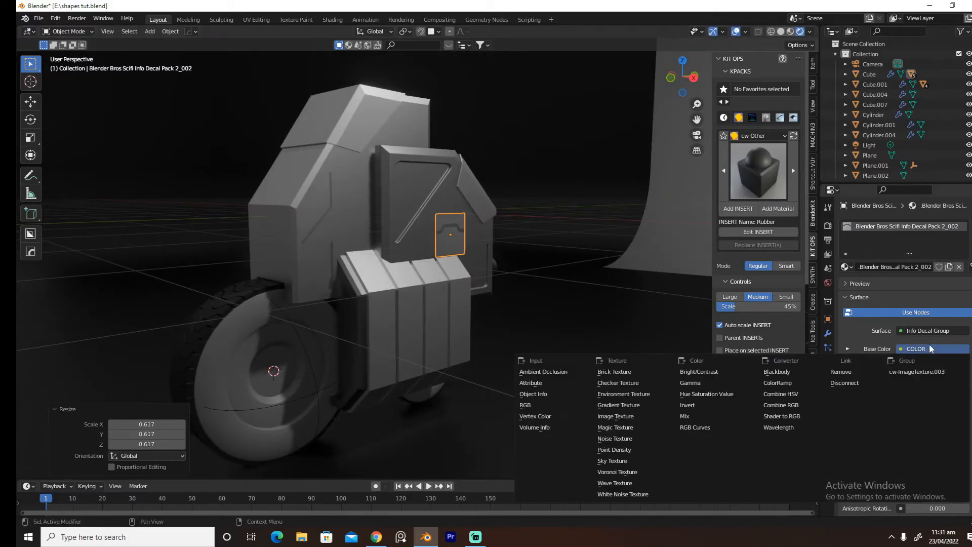
click(910, 371)
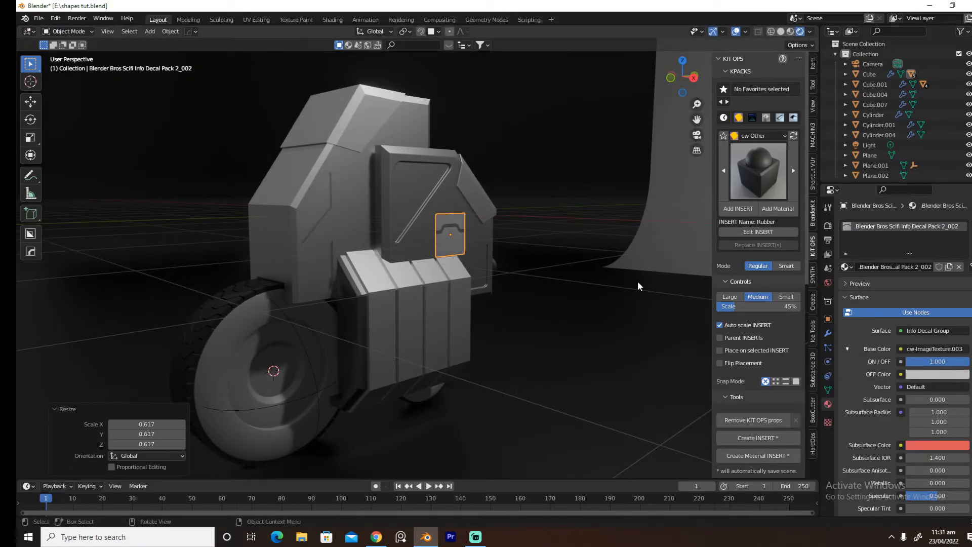
key(ctrl+z)
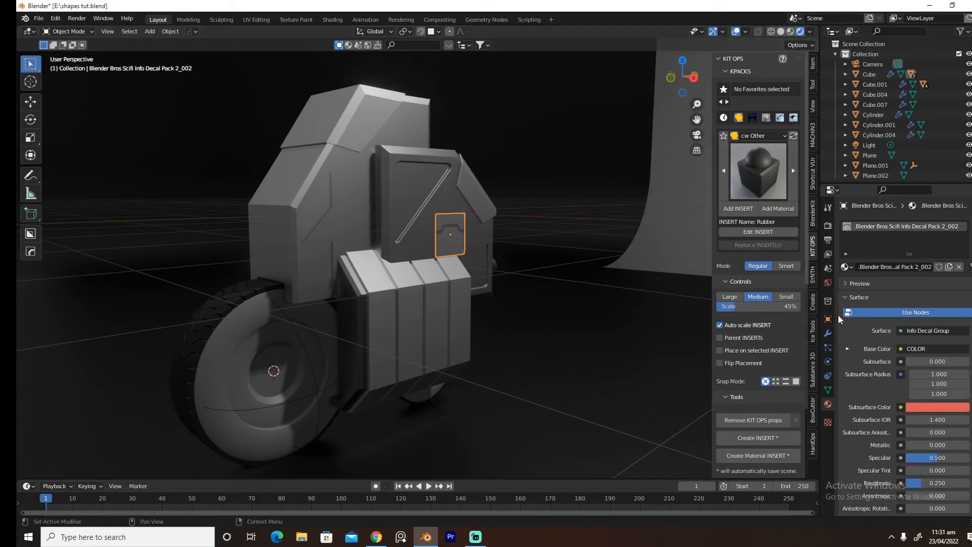
Remove the texture link from the decal's base color and set the color to pure white
click(922, 332)
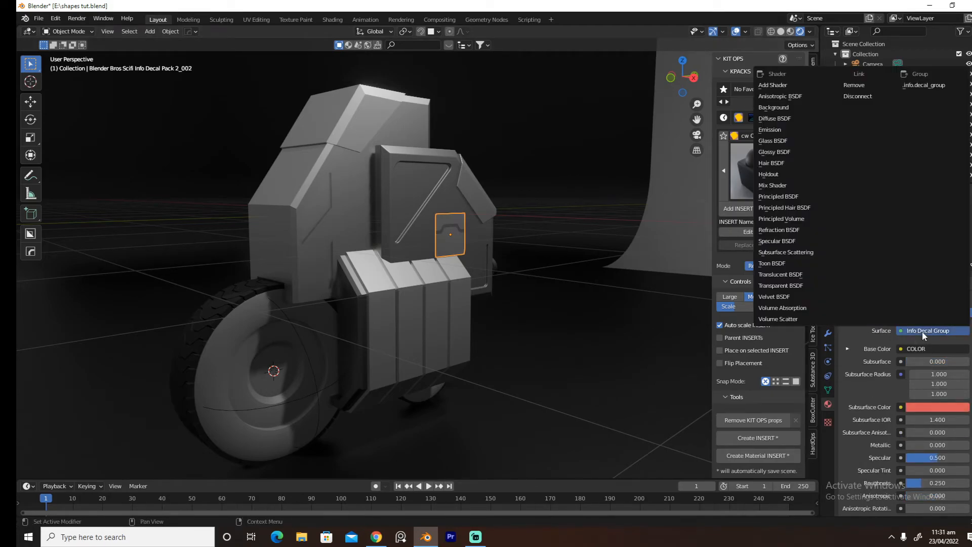
click(925, 348)
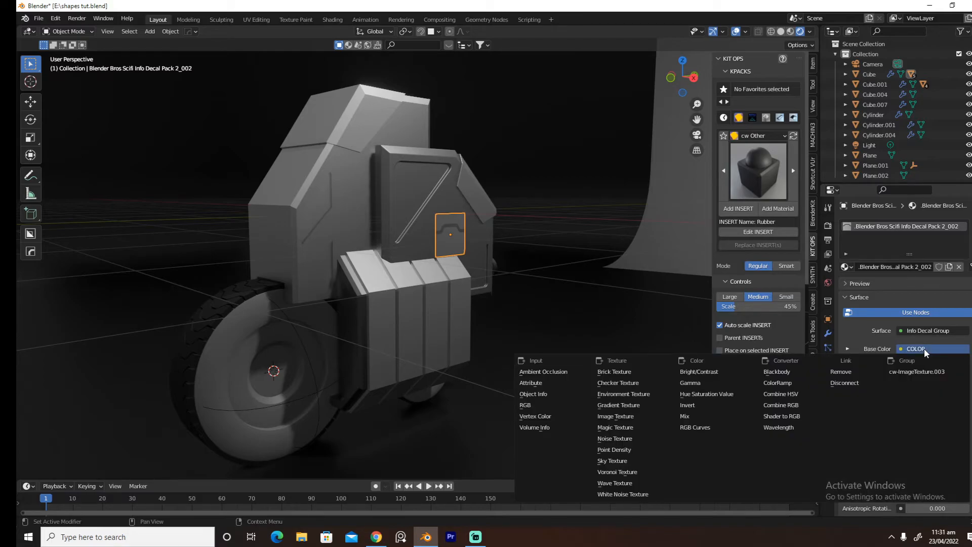
click(856, 375)
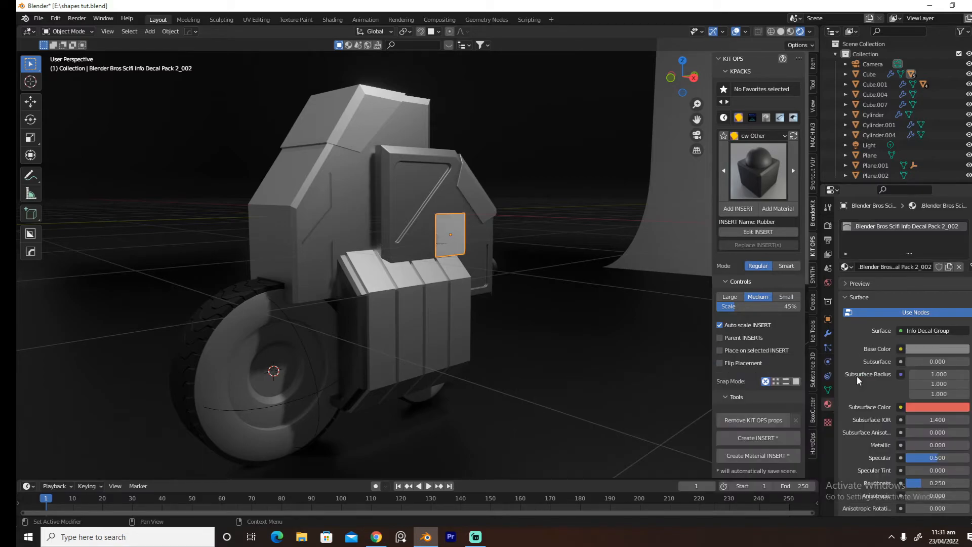
click(916, 348)
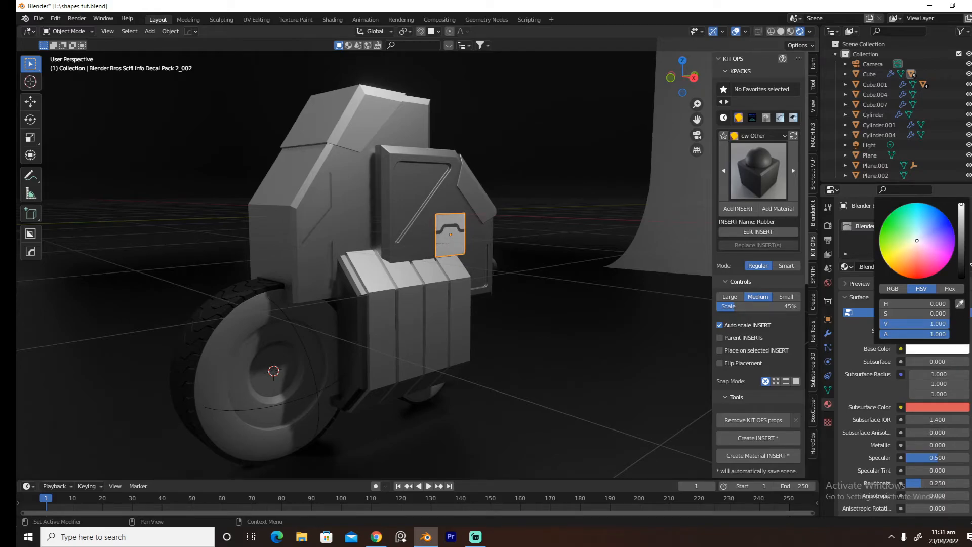
Scale the white decal on the front body block to about 0.828 of its size
scroll(639, 272, up, 3)
key(d)
click(528, 180)
click(533, 181)
key(s)
click(527, 198)
middle_drag(555, 266, 517, 274)
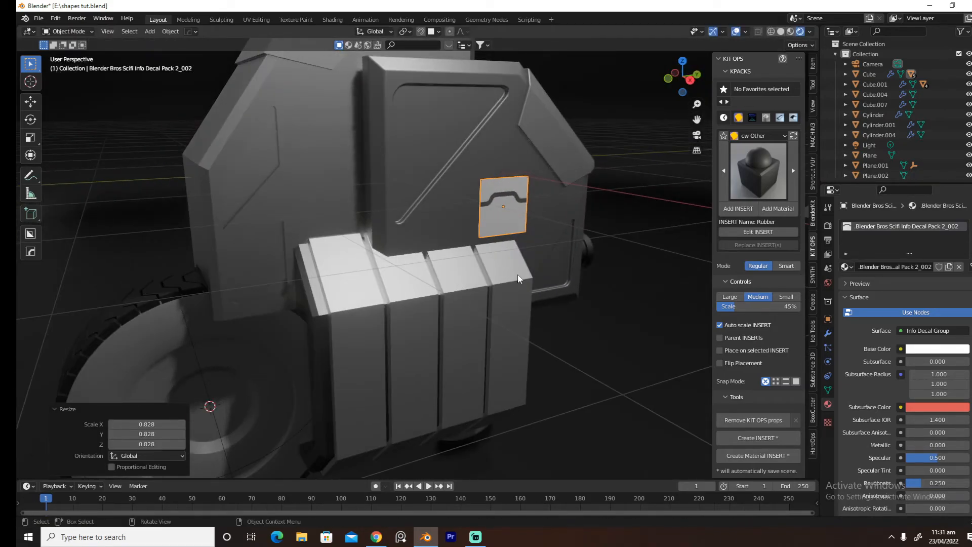
scroll(518, 275, down, 3)
Try deleting the decal with the viewport overlays hidden and undo the deletion
click(736, 32)
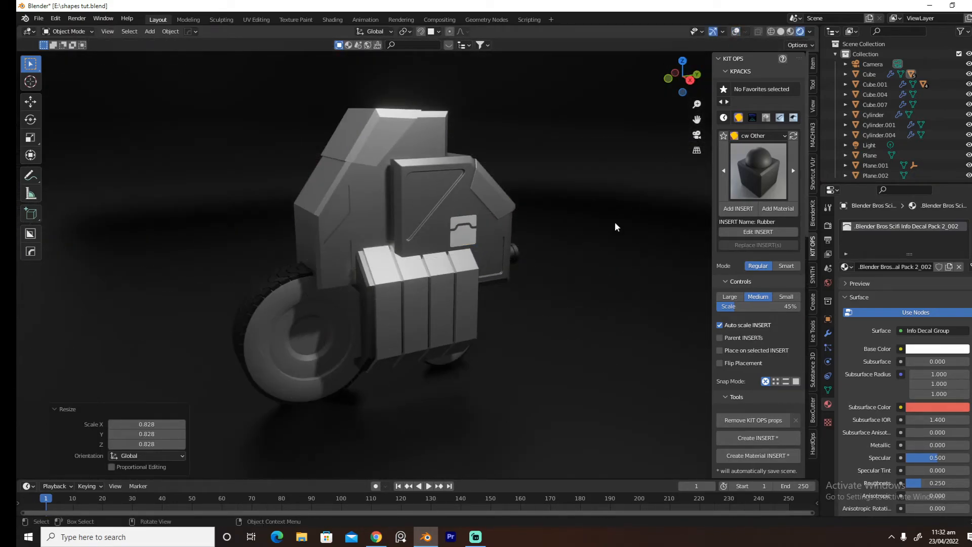
middle_drag(631, 197, 554, 233)
click(504, 239)
key(Delete)
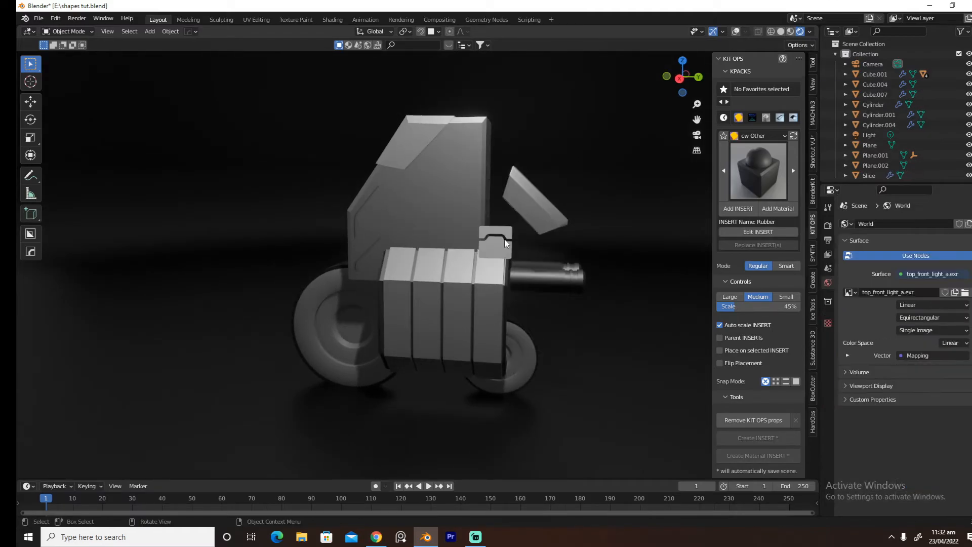
key(ctrl+z)
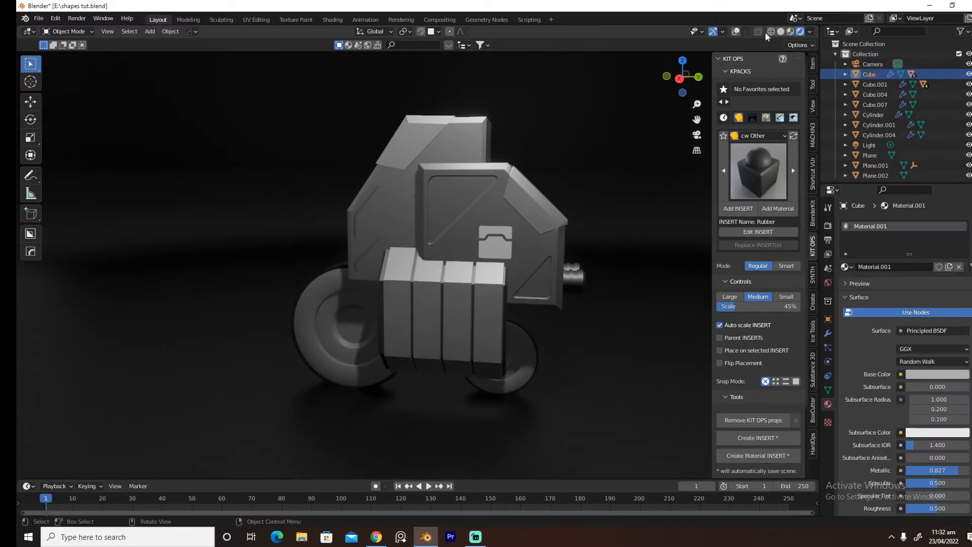
Show the viewport overlays again and delete the white decal from the front body block
click(736, 32)
click(500, 241)
key(Delete)
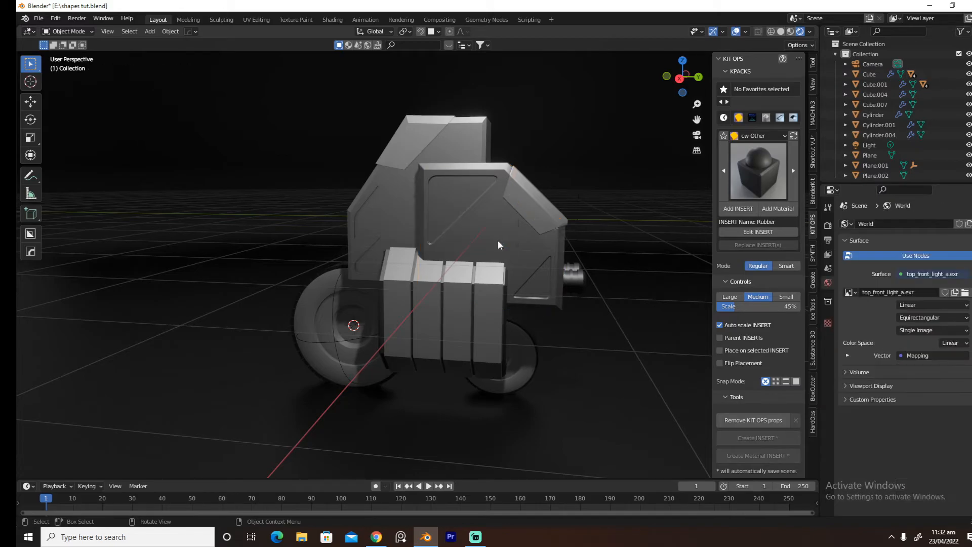
Insert the 07 decal from Blender Bros Scifi Info Decal Pack 2 on the front body block, scaled to about 0.39
click(496, 241)
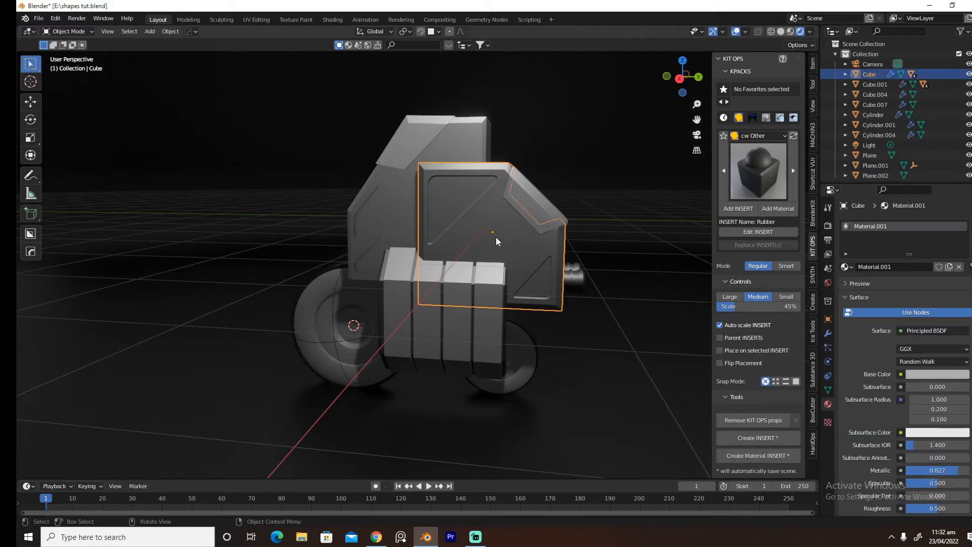
key(d)
click(679, 206)
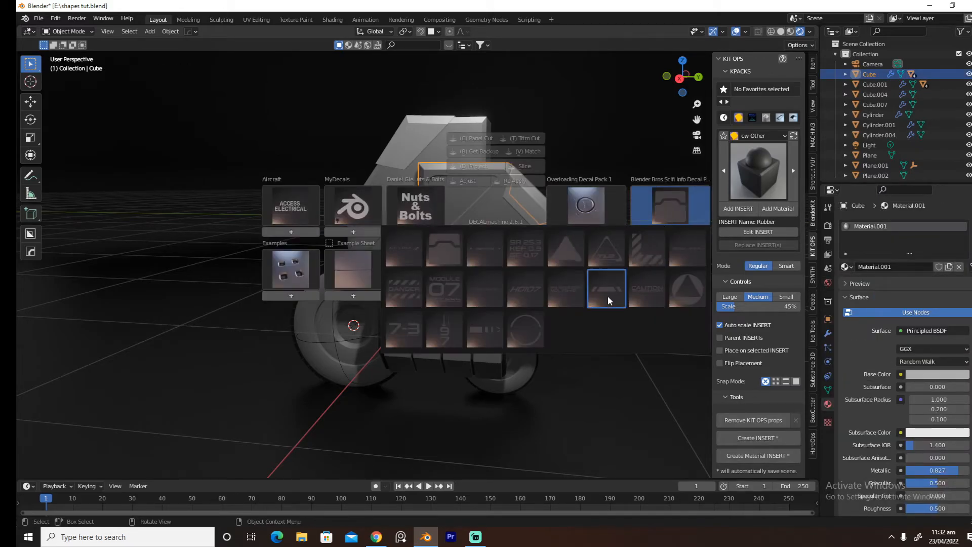
click(457, 293)
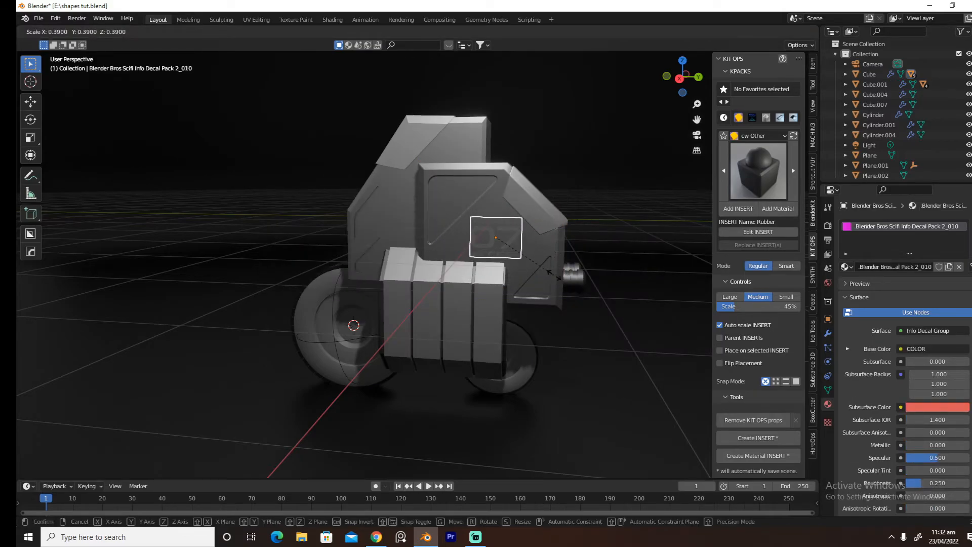
click(551, 275)
middle_drag(551, 275, 557, 264)
key(d)
click(506, 189)
click(522, 188)
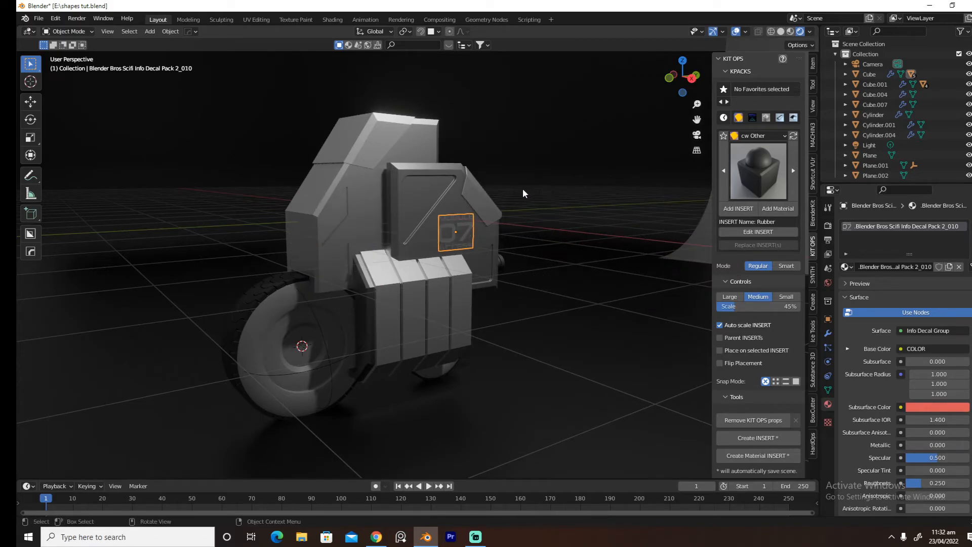
Remove the node linked to the 07 decal's base color and set the color to white with value 1.000
click(924, 349)
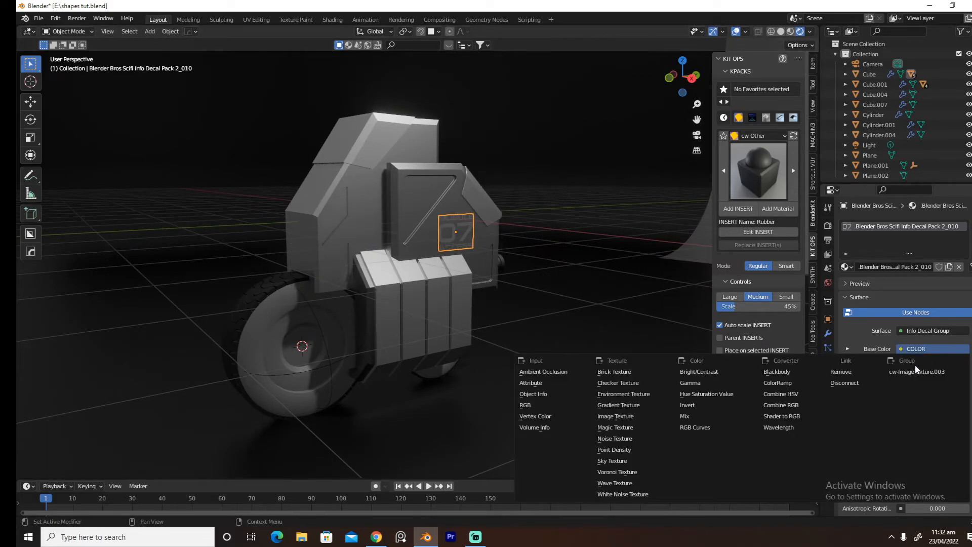
click(862, 371)
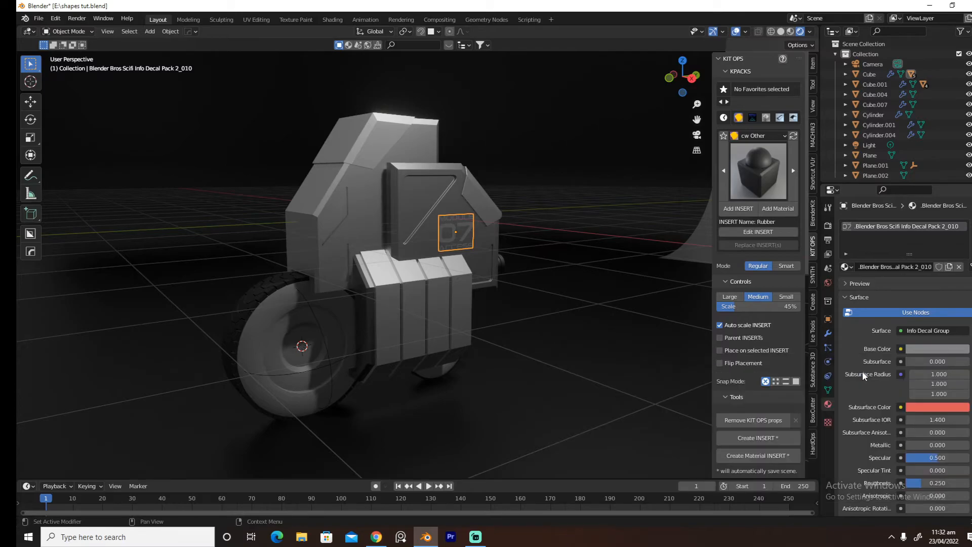
click(931, 349)
drag(967, 230, 961, 204)
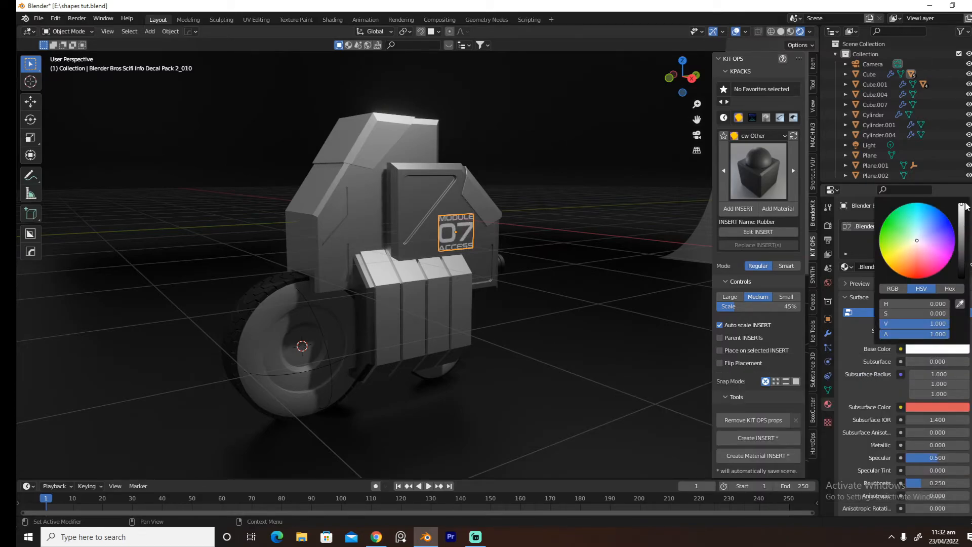
Try the SECURE decal from Blender Bros Scifi Info Decal Pack 2 on the sloped front panel, scaled to about 0.658, and delete it
middle_drag(615, 245, 588, 276)
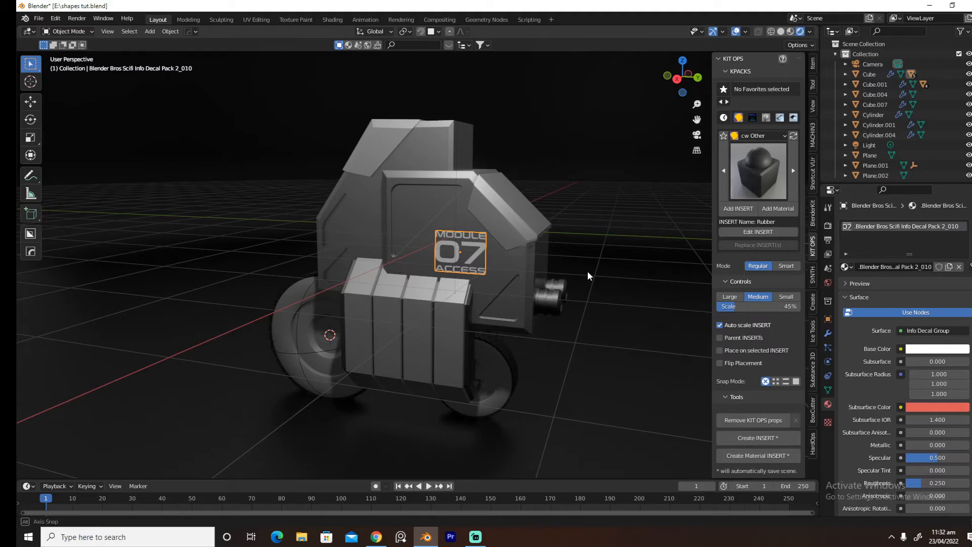
middle_drag(588, 272, 493, 243)
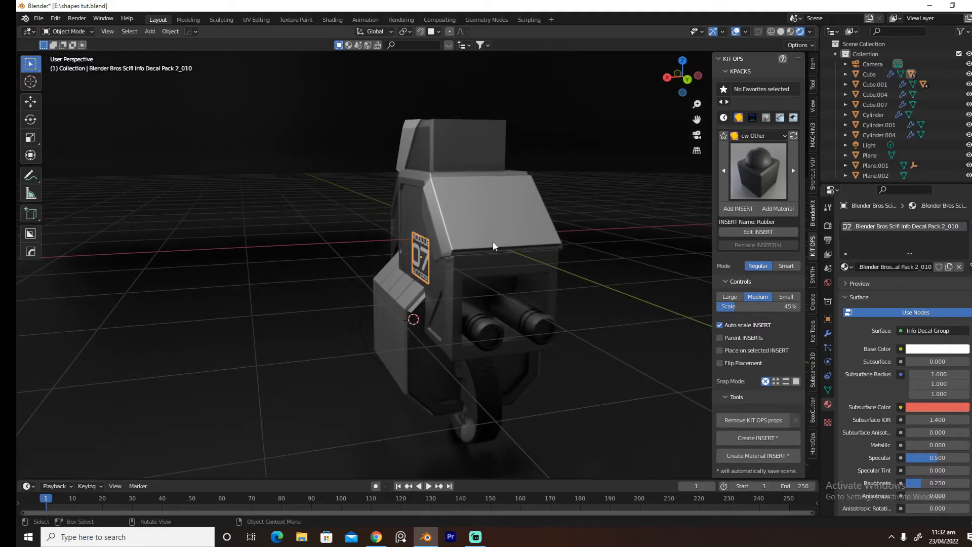
click(492, 240)
key(d)
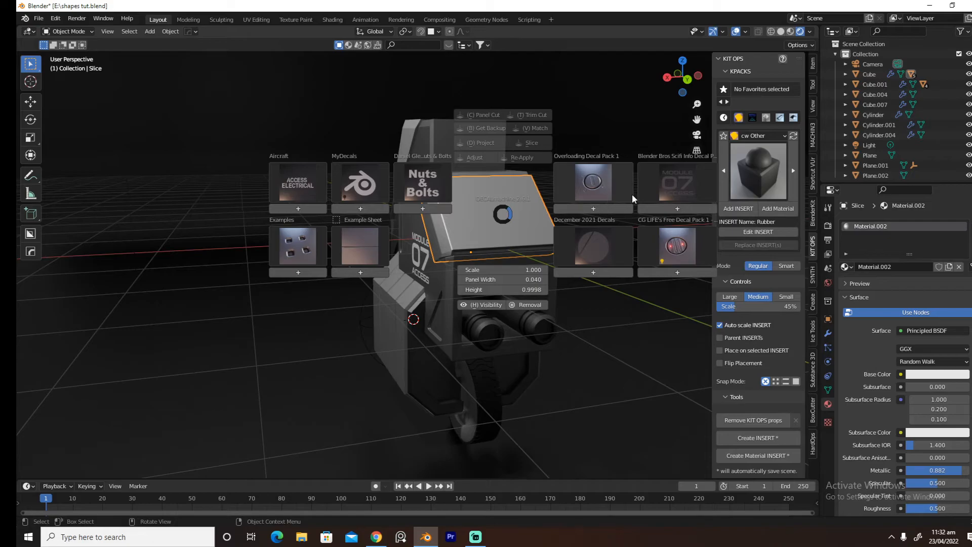
click(658, 189)
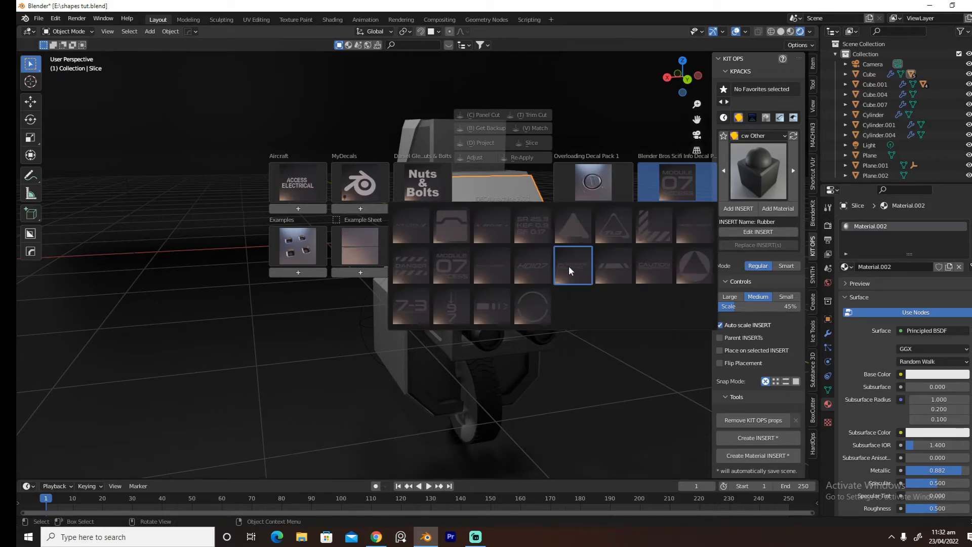
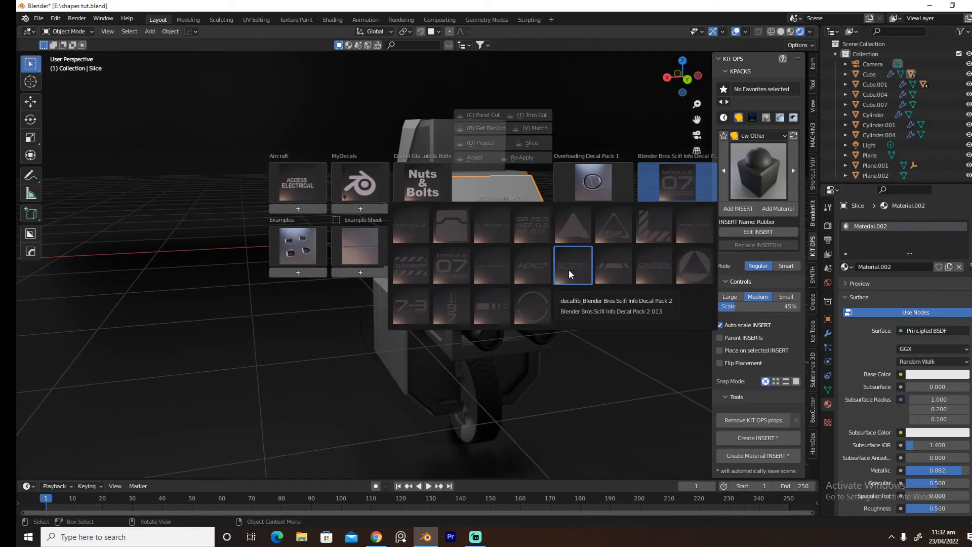
click(496, 224)
key(s)
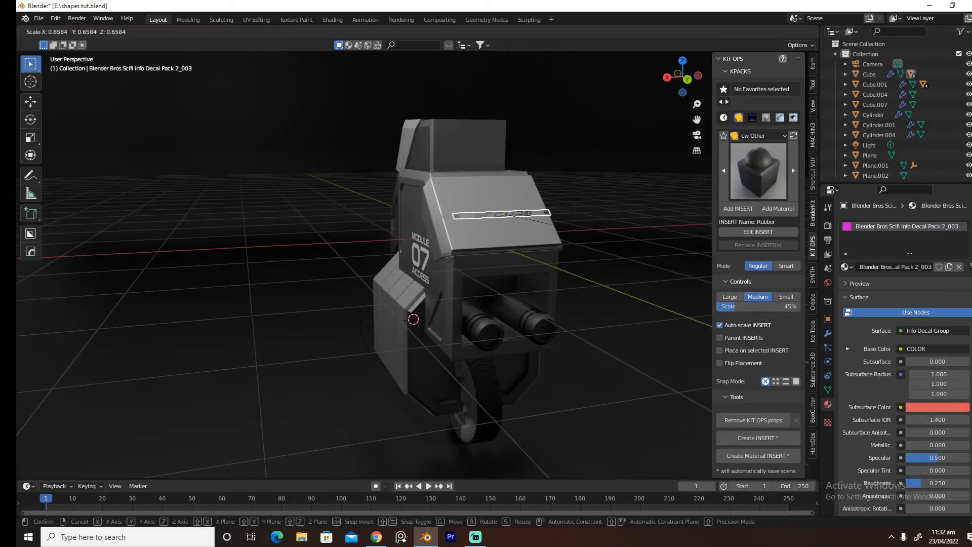
click(603, 234)
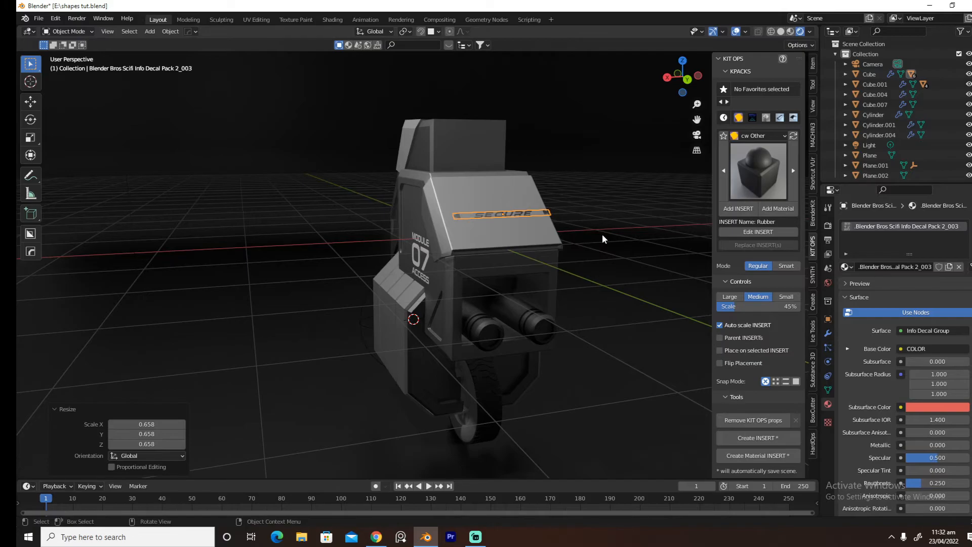
key(x)
click(603, 234)
Insert the Module 07 decal on the opposite side of the front body block, scaled to about 0.38, and nudge it into position
middle_drag(562, 236, 493, 226)
middle_drag(600, 258, 496, 258)
key(grave)
click(483, 258)
scroll(496, 258, up, 2)
click(366, 225)
key(d)
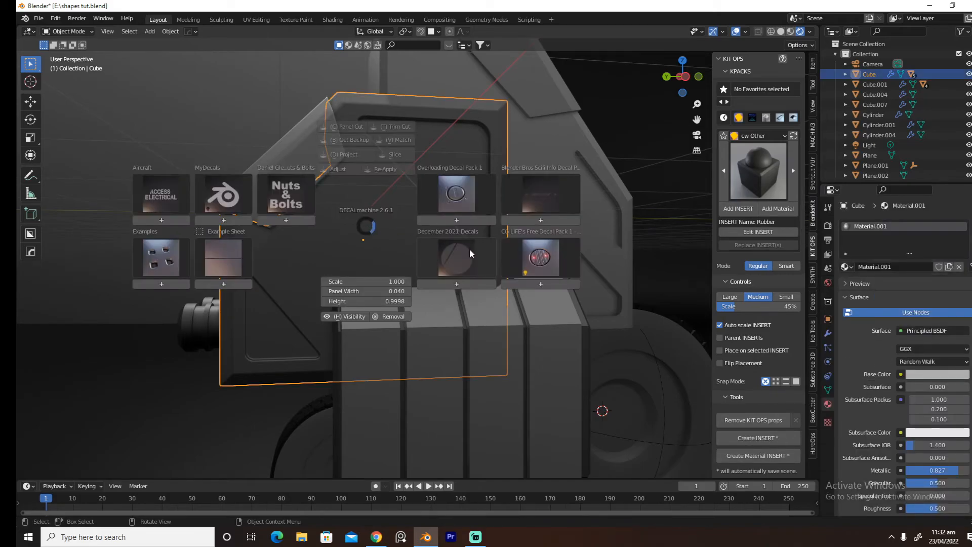
click(536, 196)
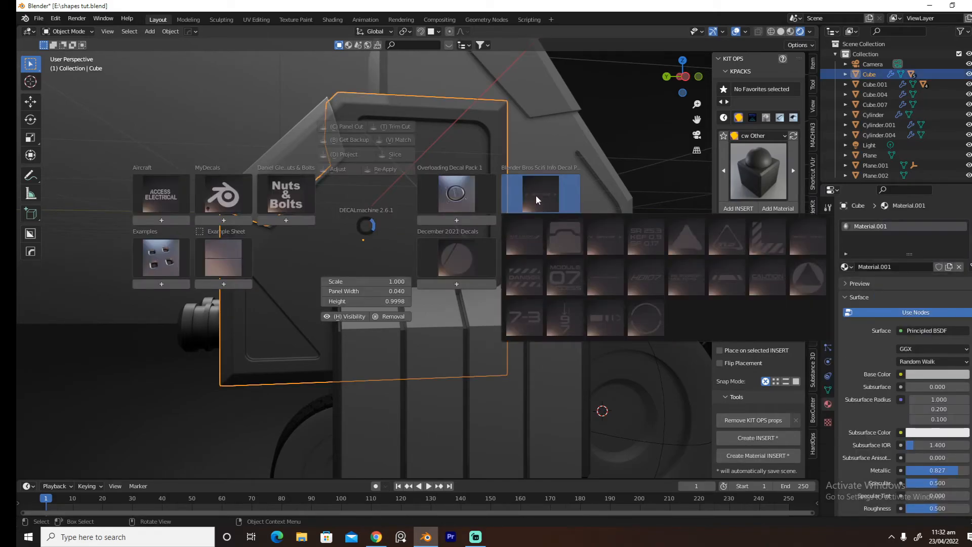
click(561, 275)
key(s)
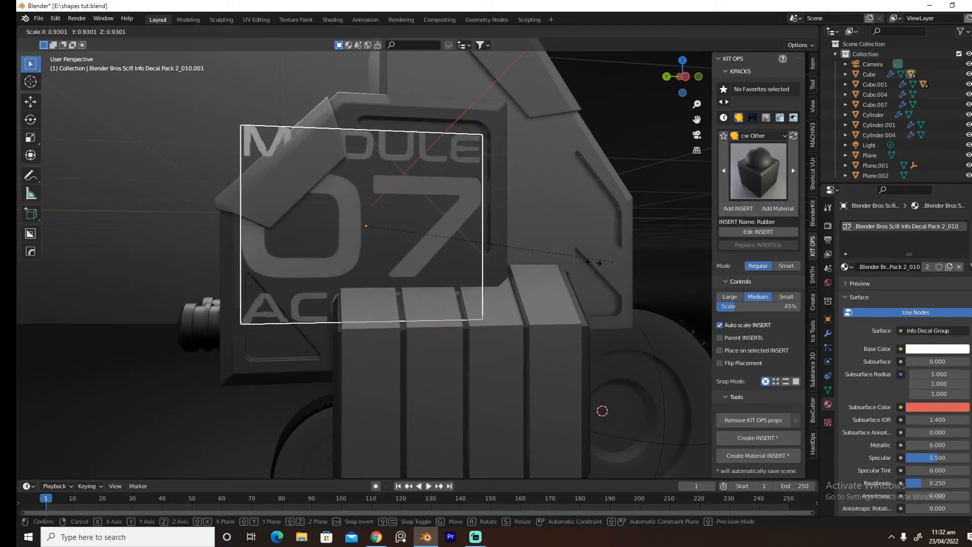
click(457, 271)
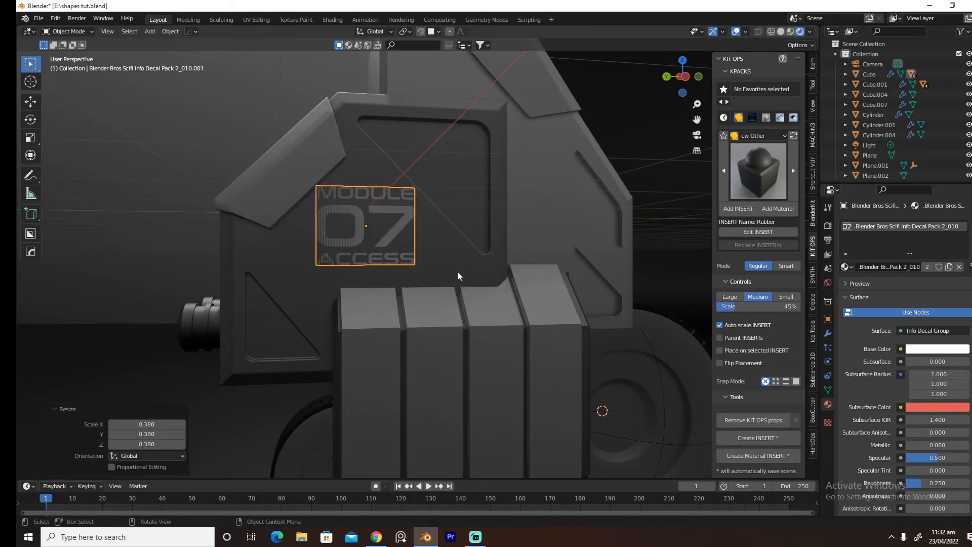
key(g)
click(466, 278)
Adjust the second Module 07 decal's height off the surface and move it about 0.015 m in X, 0.040 m in Y and -0.006 m in Z
middle_drag(466, 278, 525, 284)
scroll(526, 284, down, 3)
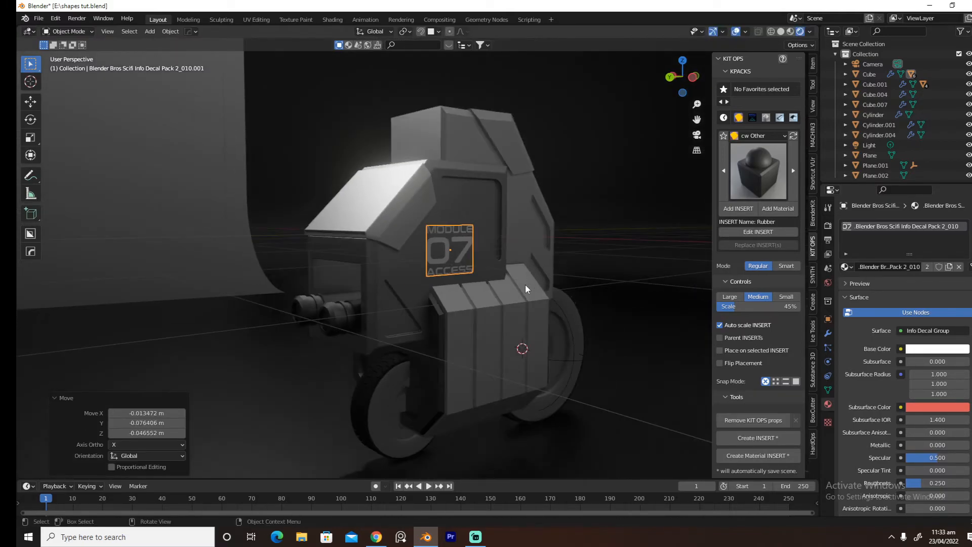
key(d)
click(470, 205)
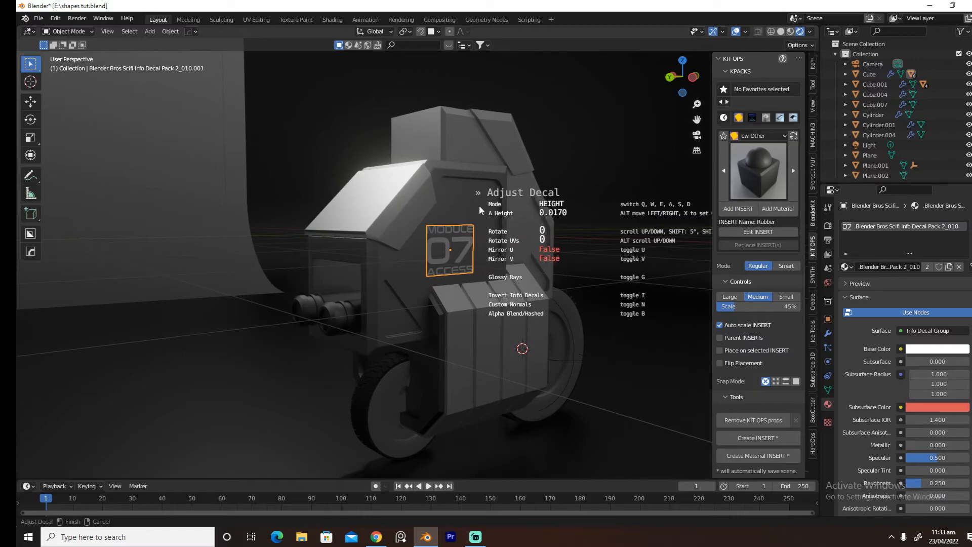
click(481, 205)
click(583, 212)
middle_drag(476, 251, 458, 210)
click(436, 254)
key(g)
click(432, 255)
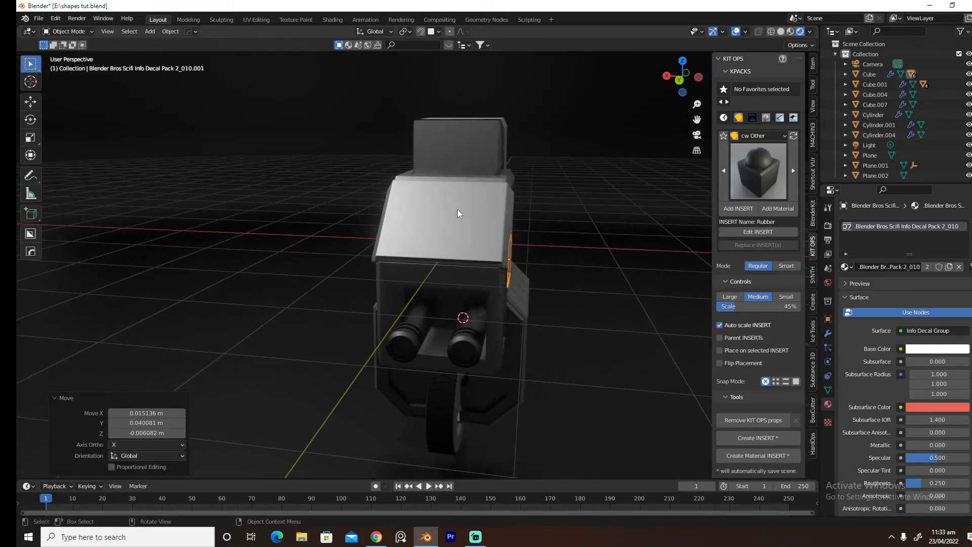
Insert the 7-3 decal from Blender Bros Scifi Info Decal Pack 2 on the sloped front panel and scale it down to fit
click(457, 210)
key(d)
click(594, 189)
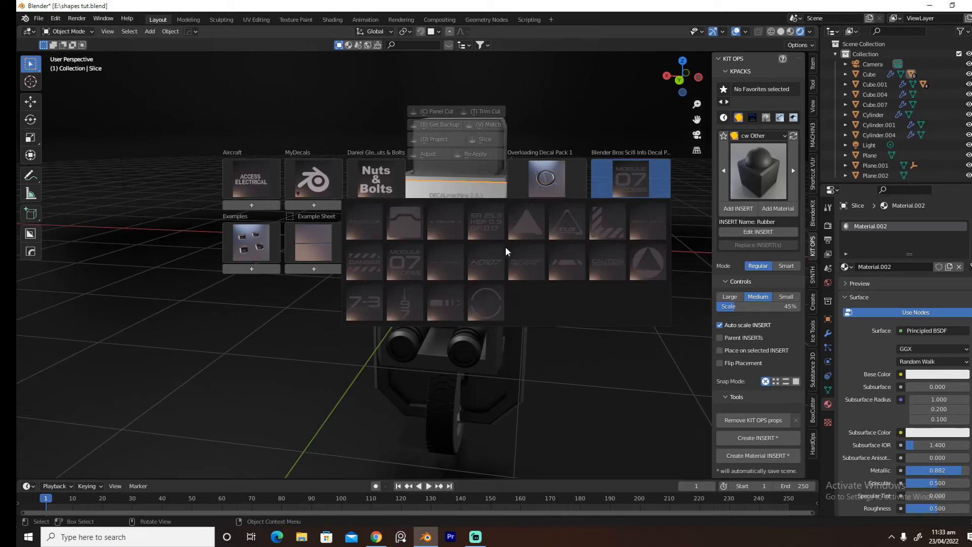
click(368, 304)
key(s)
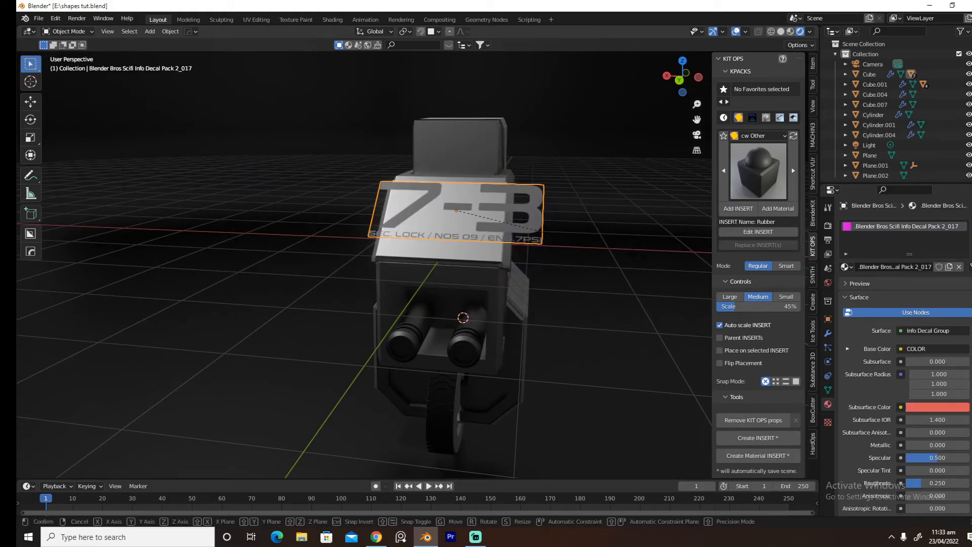
click(545, 254)
Adjust the 7-3 decal's height off the sloped panel and move it about 0.122 m along X
key(d)
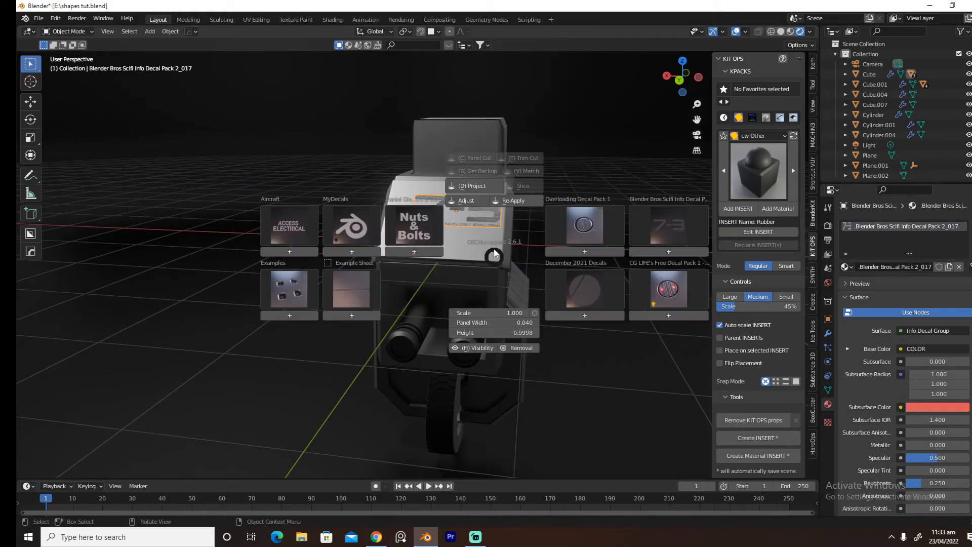
click(485, 203)
click(494, 200)
key(g)
key(y)
key(x)
click(485, 201)
Remove the node linked to the 7-3 decal's base color and set the color to white
middle_drag(573, 247, 589, 246)
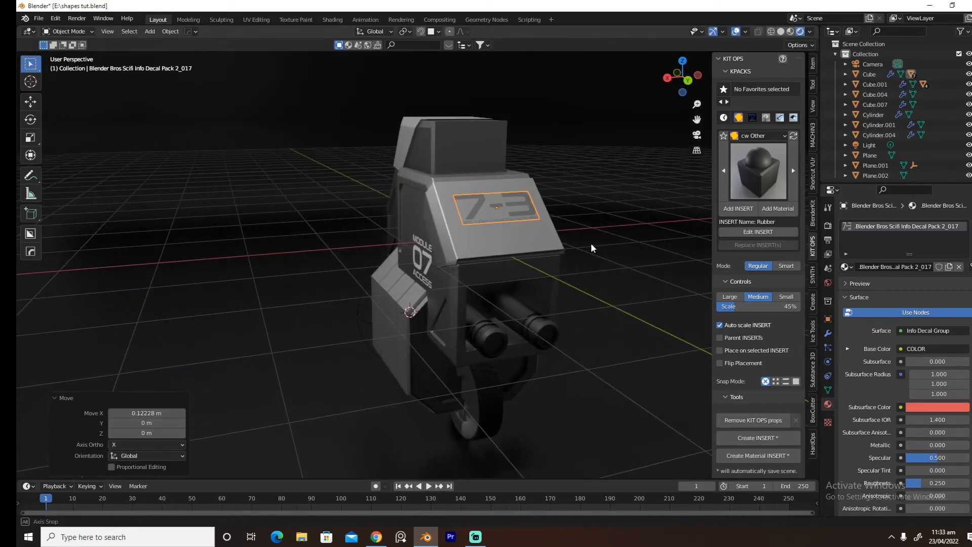
click(917, 349)
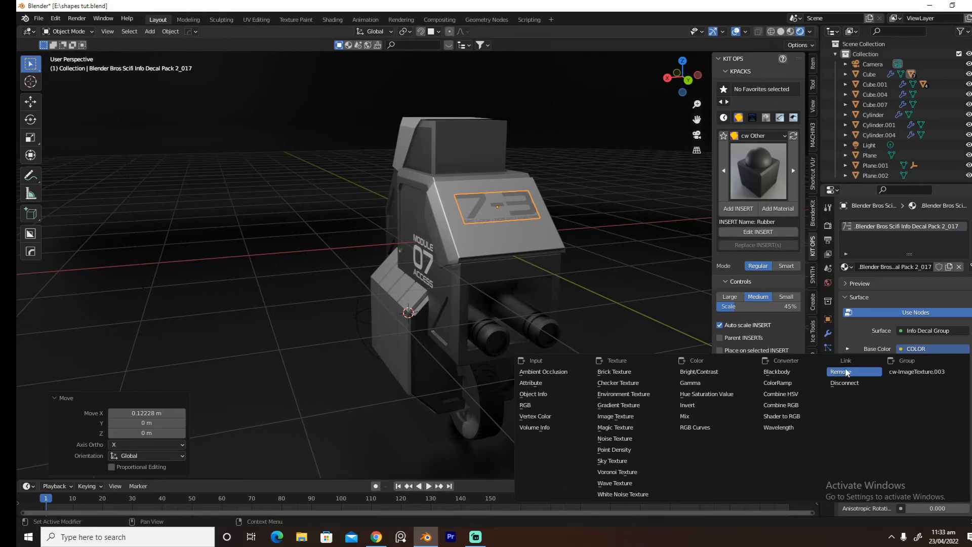
click(846, 371)
click(933, 349)
drag(961, 229, 962, 204)
Select the large wheel's cylinder and show it in the right orthographic view
middle_drag(594, 239, 625, 245)
scroll(564, 278, down, 3)
middle_drag(563, 277, 582, 293)
scroll(549, 297, up, 4)
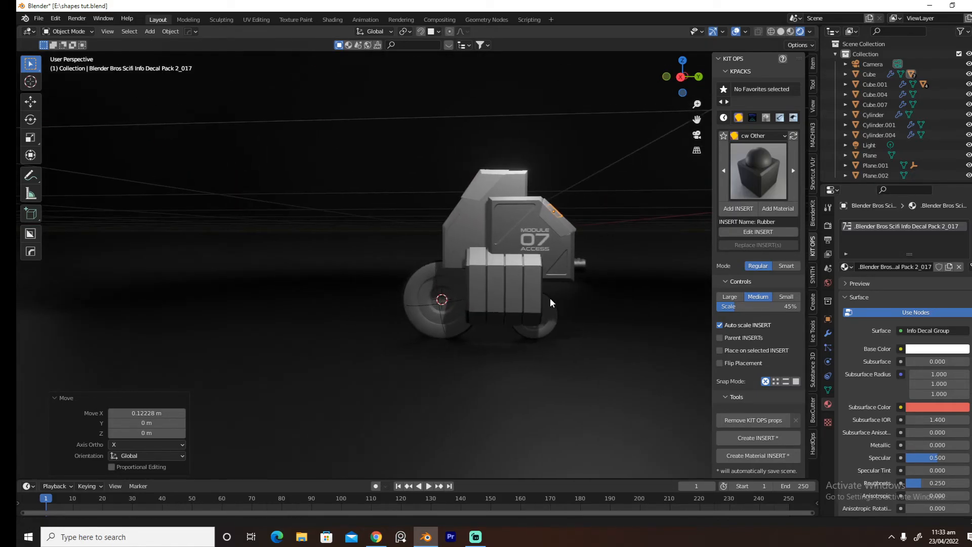
click(462, 348)
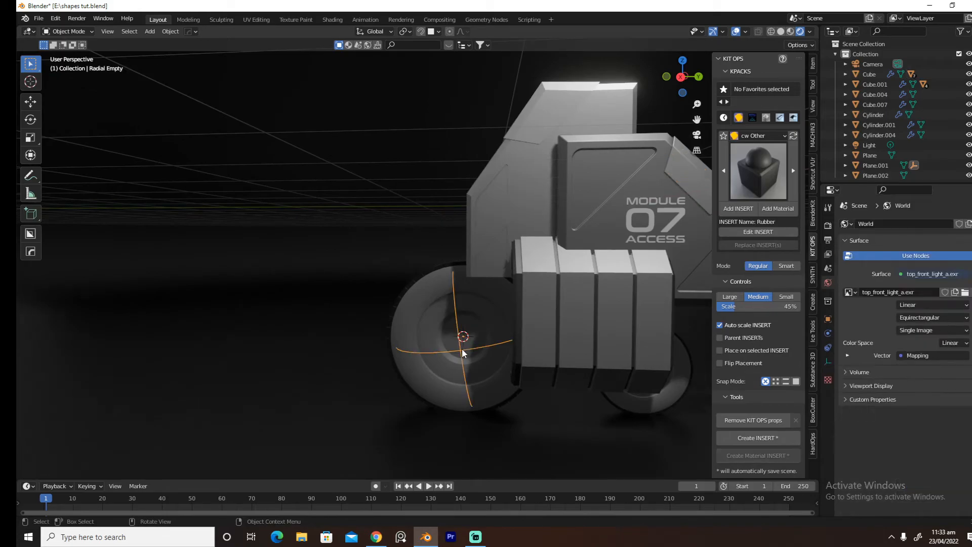
click(465, 343)
key(grave)
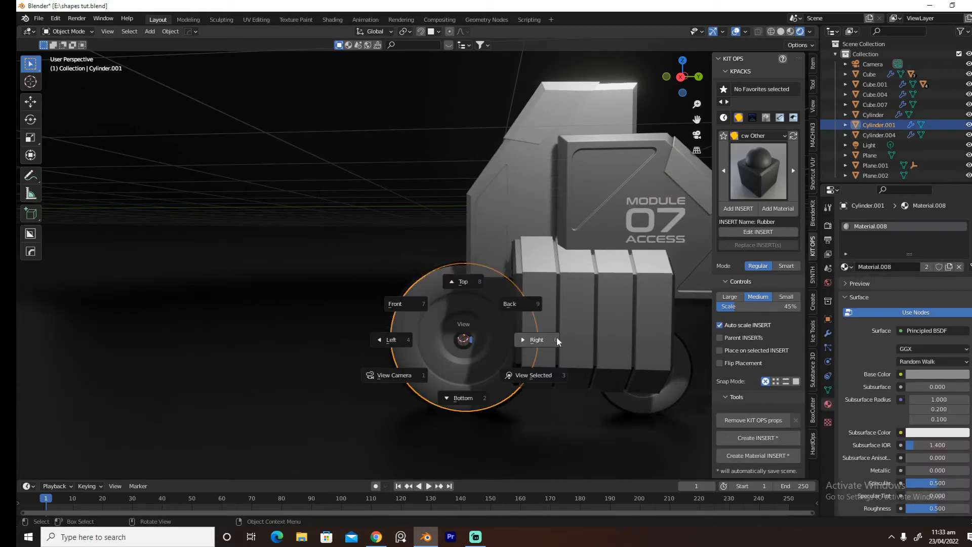
click(557, 337)
click(779, 32)
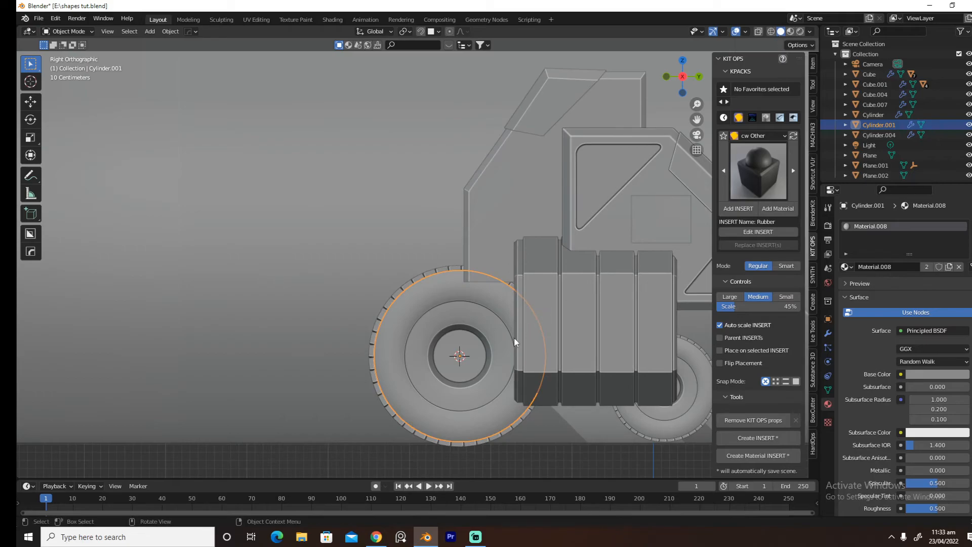
key(shift+a)
mouse_move(457, 309)
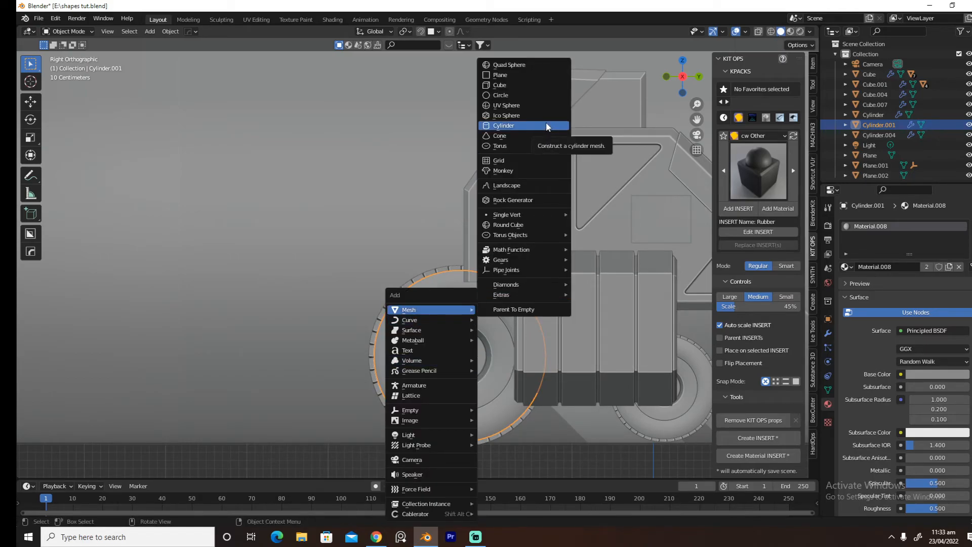
click(799, 31)
Insert the 014_Bolt_Dome_NONE decal from the Nuts & Bolts library on the large wheel's hub, scaled to about 0.168
click(460, 356)
click(460, 356)
key(d)
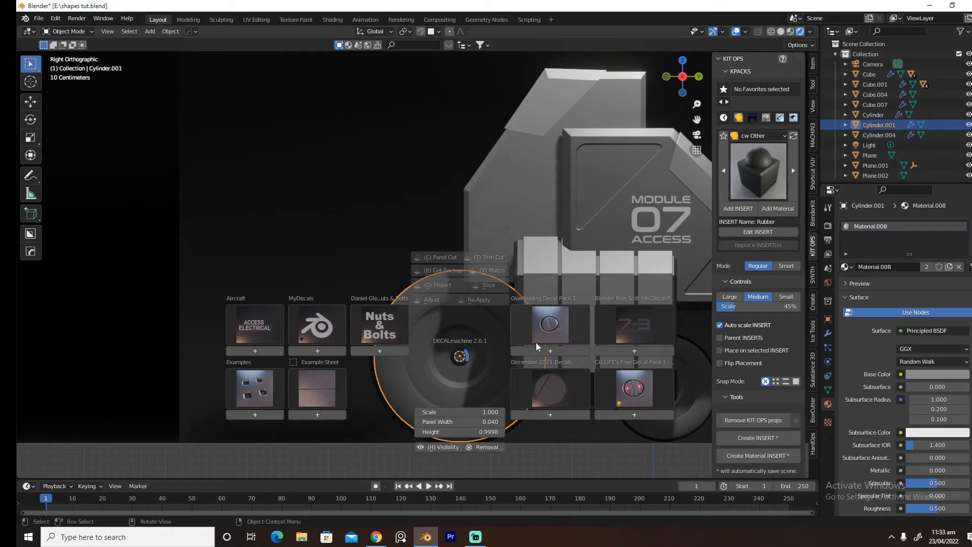
click(391, 322)
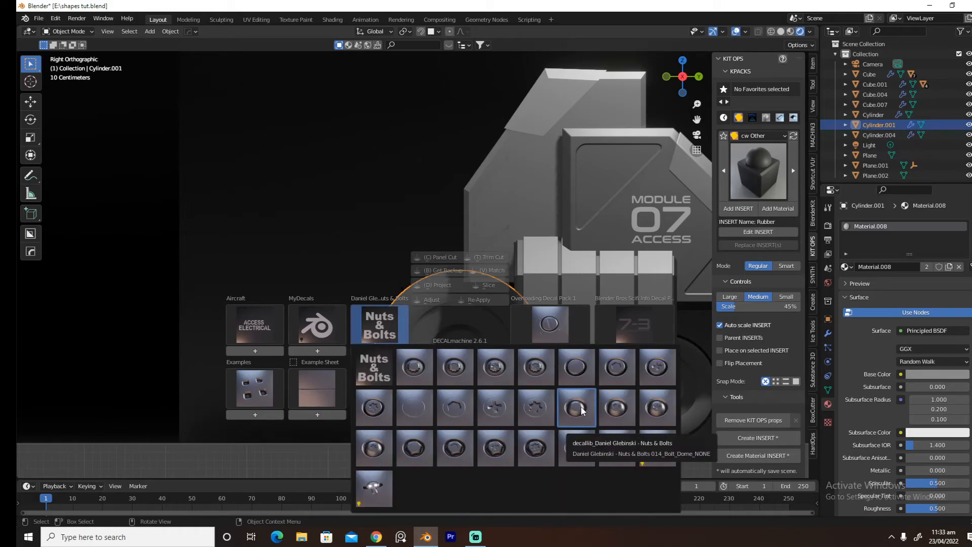
click(583, 410)
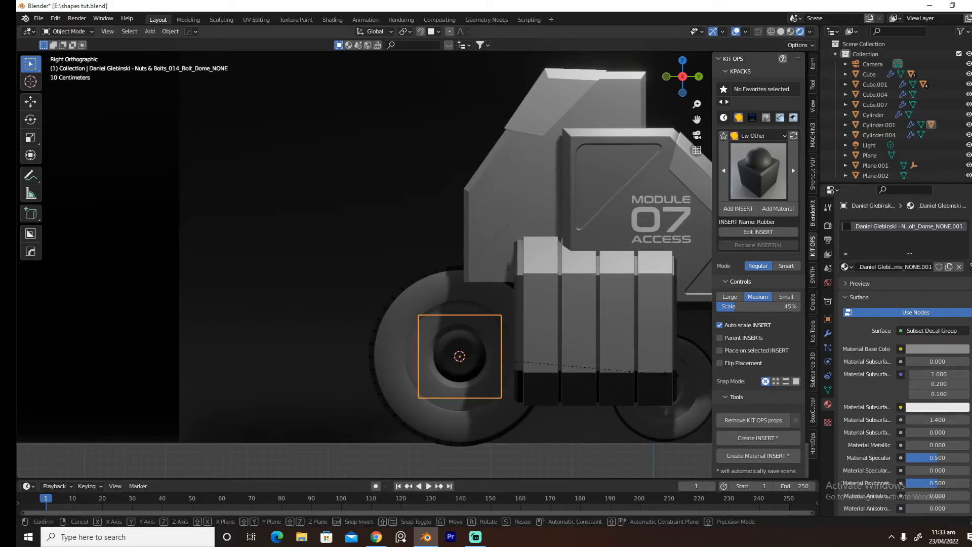
key(s)
click(492, 375)
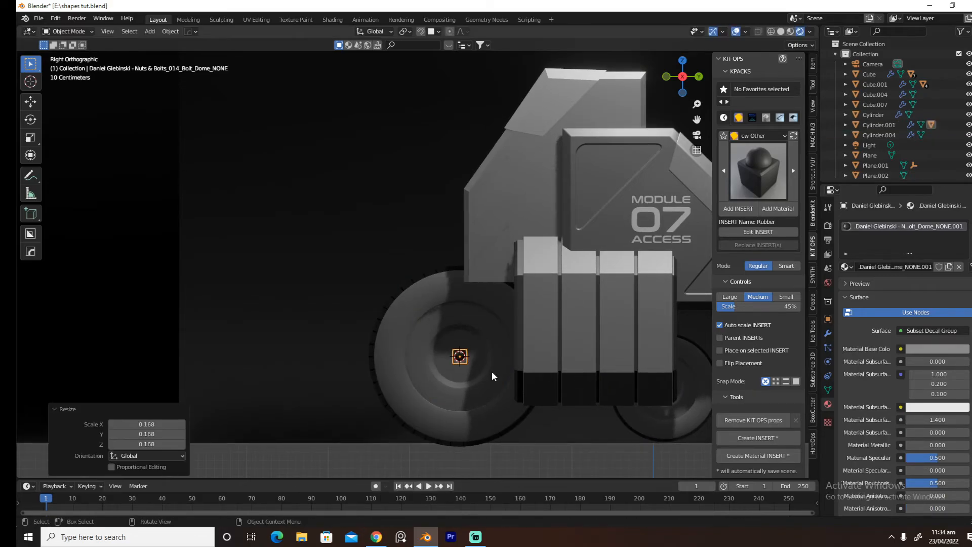
Move the bolt decal up about 0.51 m along Z onto the wheel's disc and adjust its height off the surface
key(g)
key(z)
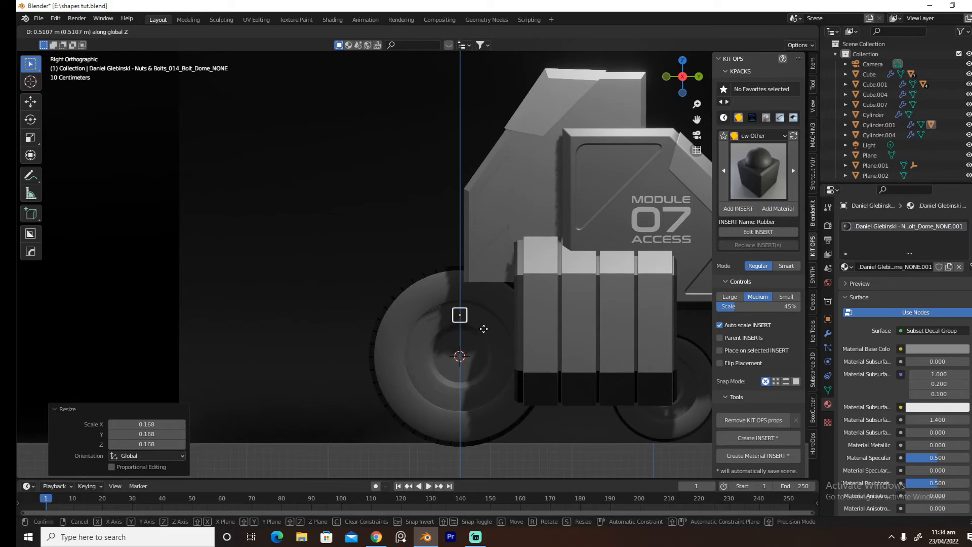
click(483, 327)
middle_drag(488, 356, 539, 357)
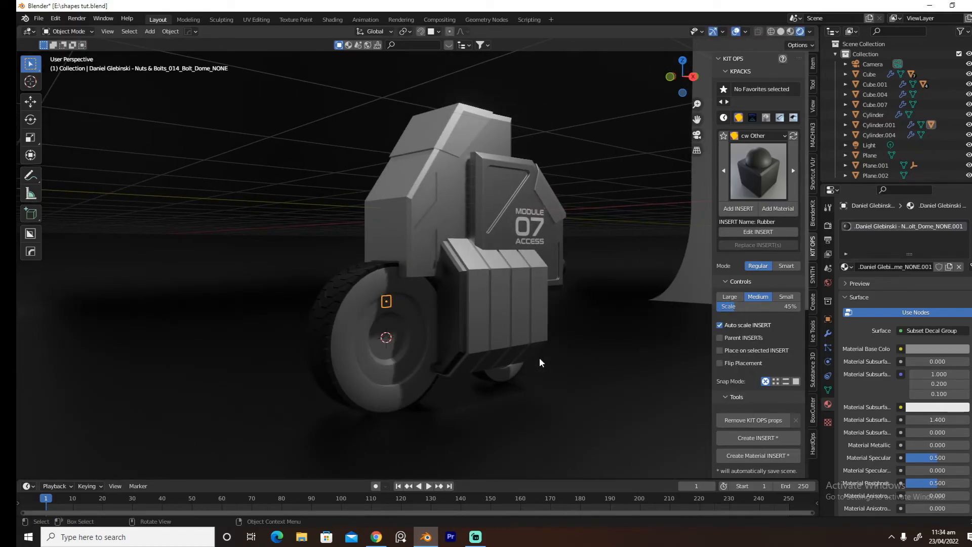
key(d)
click(522, 307)
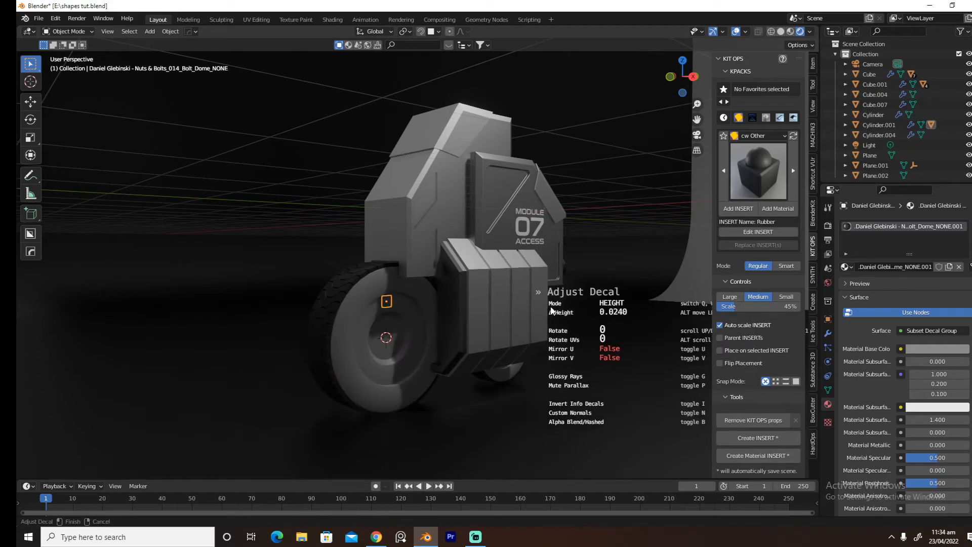
click(750, 308)
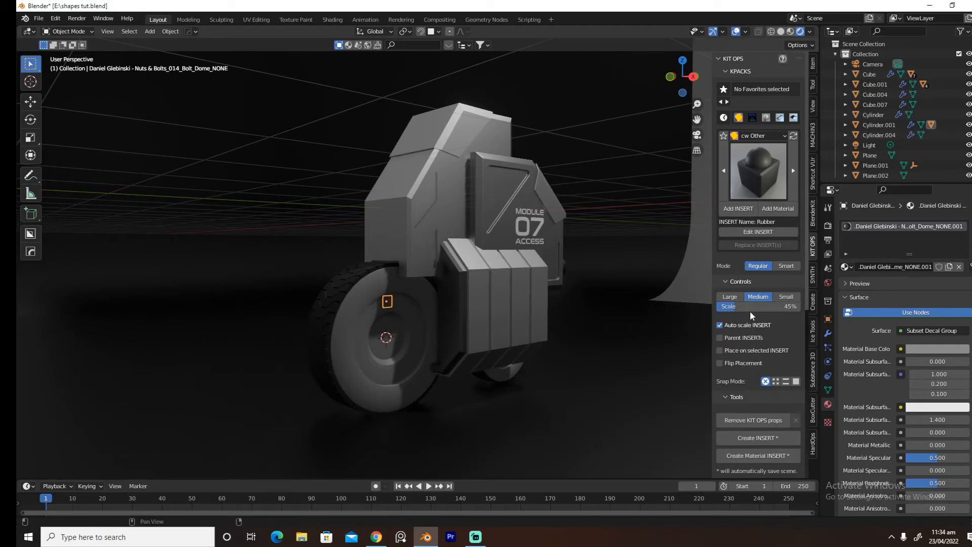
Switch the viewport to material preview and move the bolt decal about 0.09 m along X out of the large wheel's surface
click(790, 31)
scroll(525, 375, up, 3)
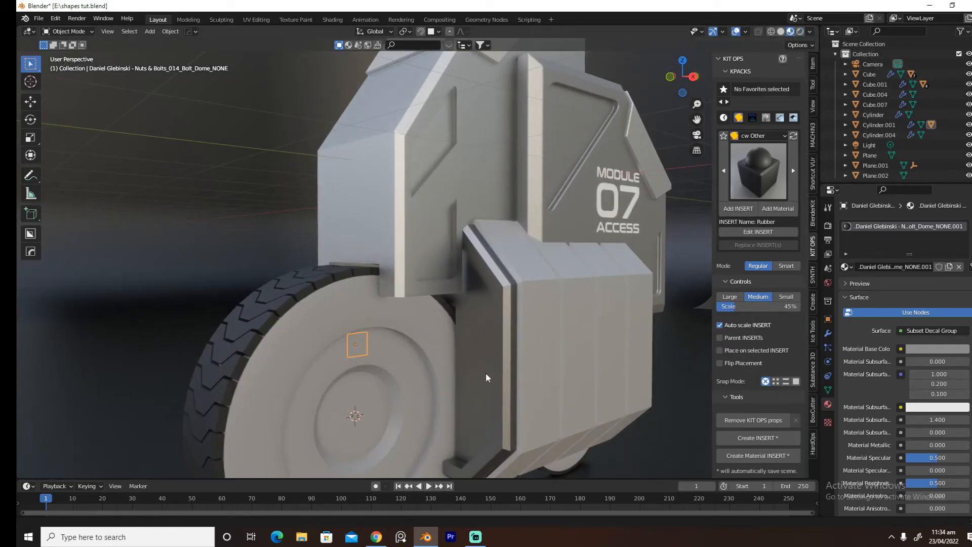
scroll(481, 380, up, 1)
key(g)
key(x)
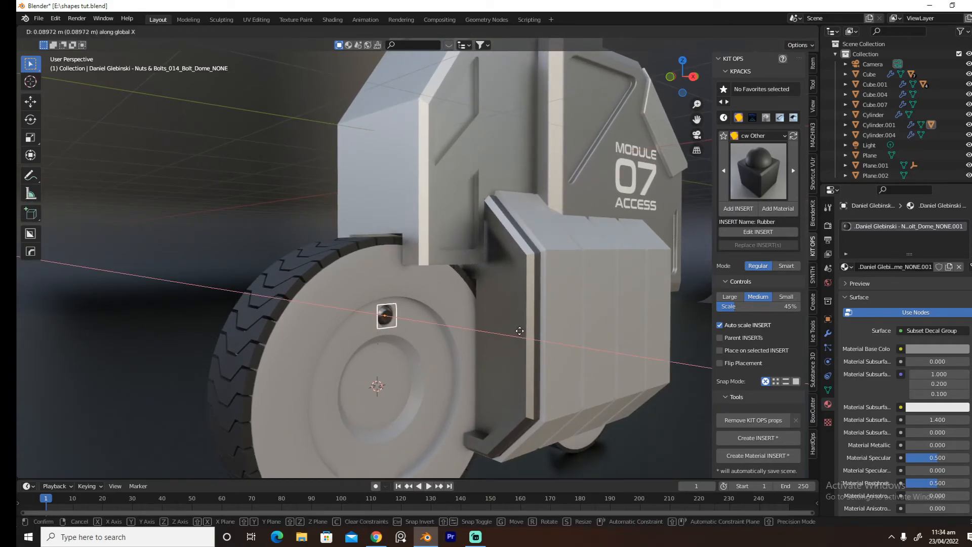
click(519, 331)
Radial-array the bolt decal around the 3D cursor on the Z axis with 14 segments, forming a ring on the large wheel
scroll(549, 357, down, 3)
key(shift+q)
click(500, 356)
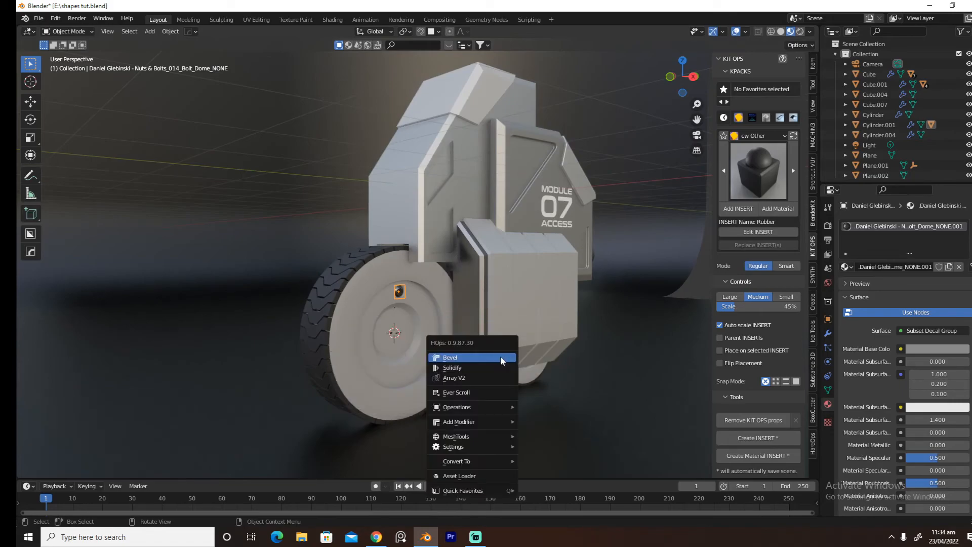
mouse_move(484, 432)
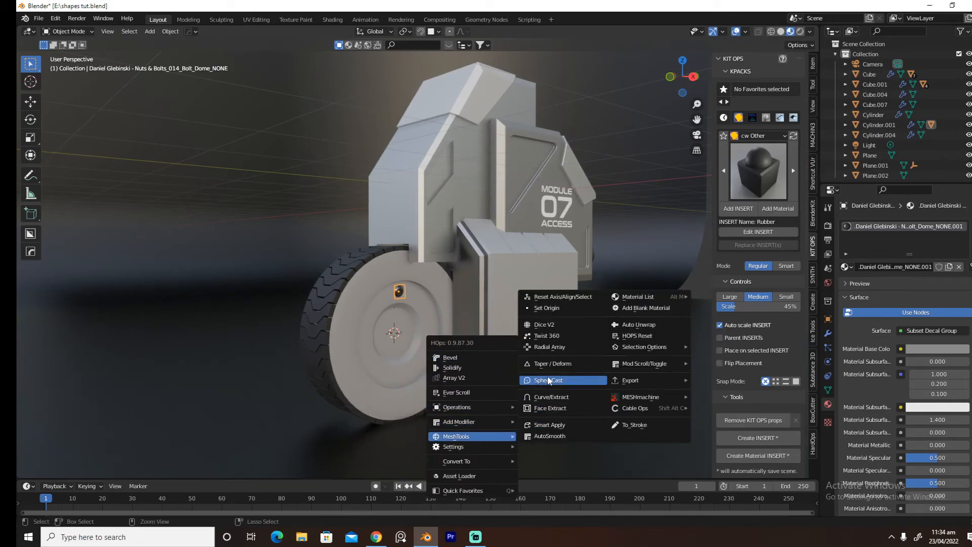
click(553, 347)
key(x)
key(x)
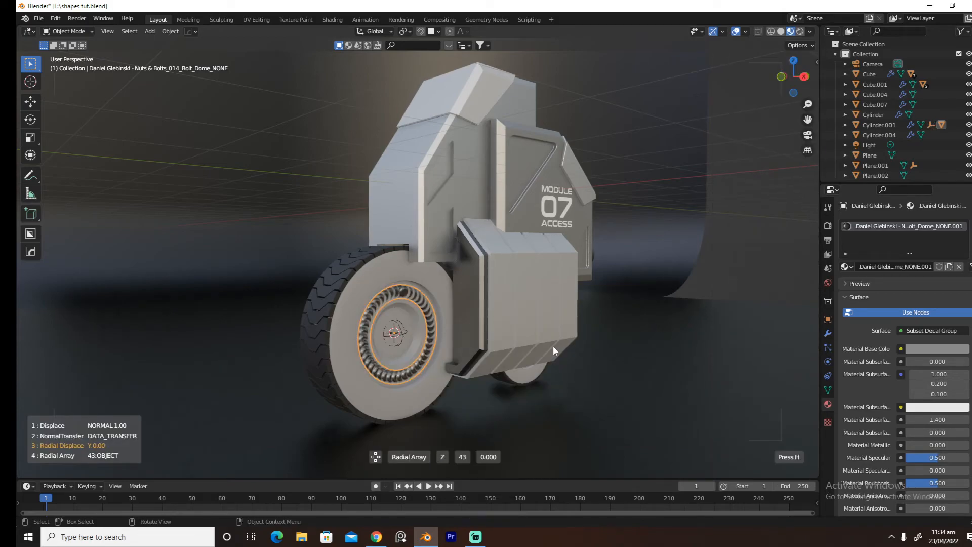
scroll(553, 347, down, 5)
scroll(553, 345, down, 20)
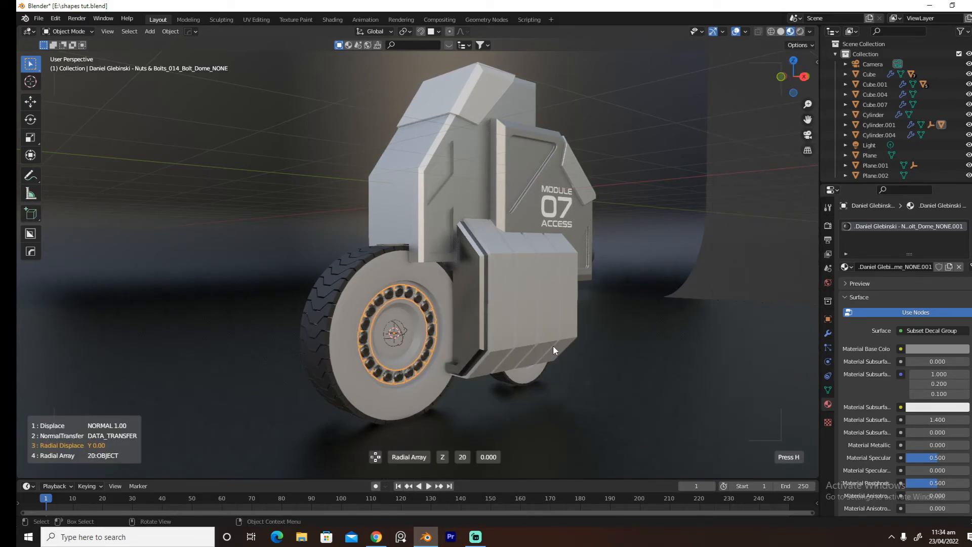
scroll(553, 345, down, 1)
click(553, 345)
key(n)
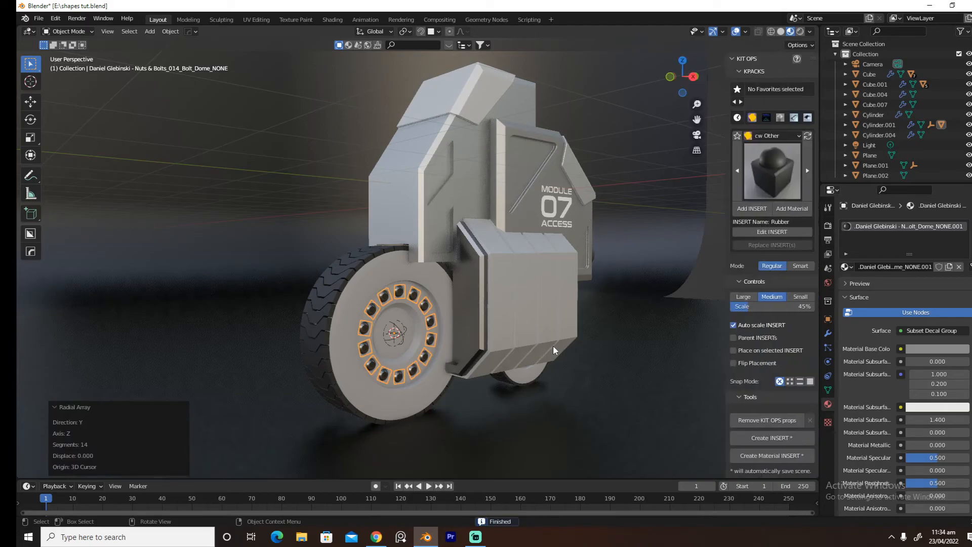
Mirror the bolt ring across the large wheel's cylinder along Z onto the wheel's opposite face
click(444, 377)
key(n)
key(alt+x)
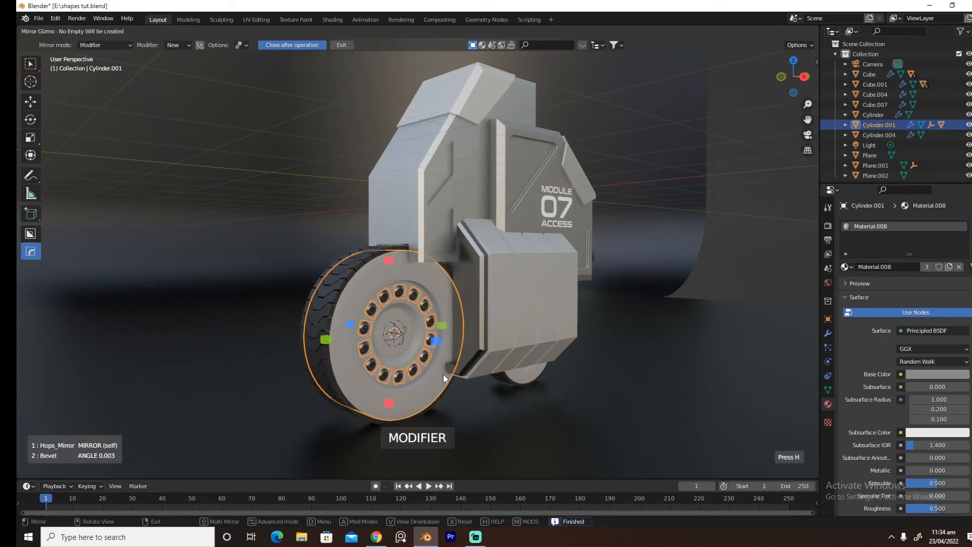
click(439, 346)
mouse_move(448, 354)
middle_down()
mouse_move(578, 352)
mouse_move(454, 362)
mouse_move(464, 361)
middle_up()
Try black as the base color of the large wheel's cylinder and undo the change
scroll(924, 394, down, 8)
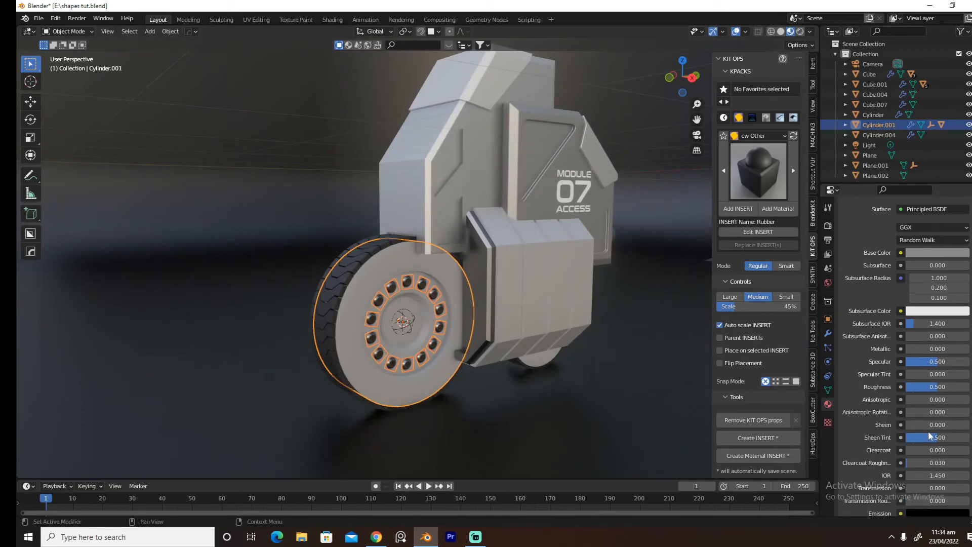
scroll(923, 400, up, 3)
click(937, 253)
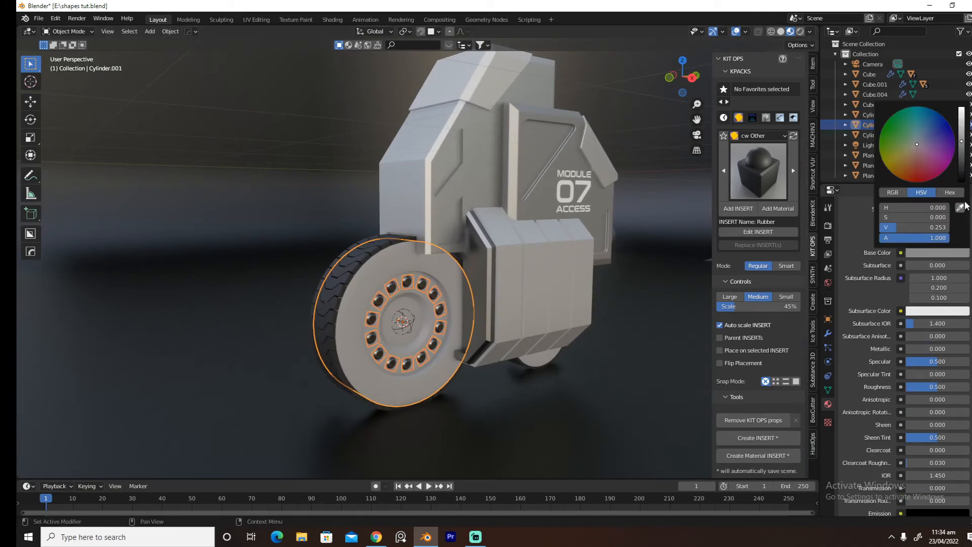
drag(964, 178, 964, 185)
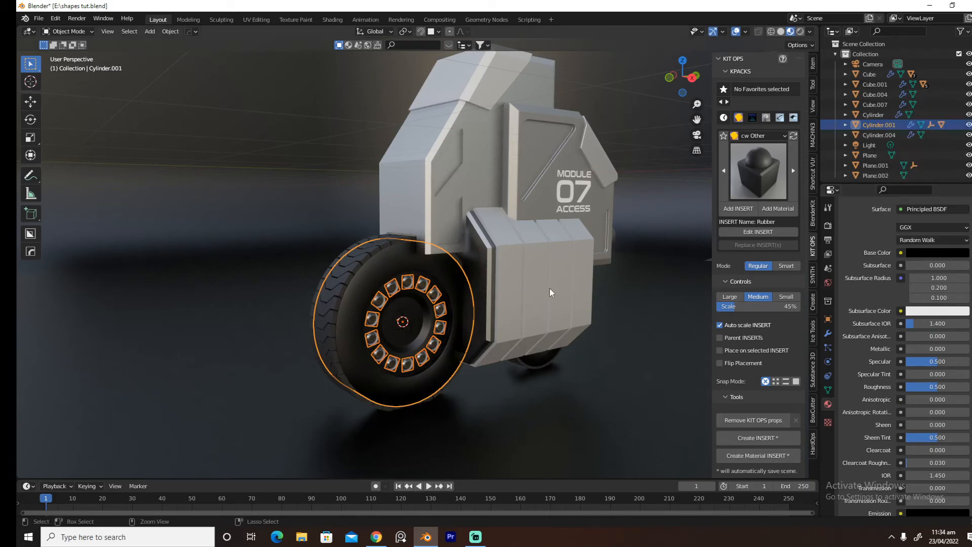
key(ctrl+z)
Save the file and switch the viewport to rendered shading
key(ctrl+s)
click(629, 253)
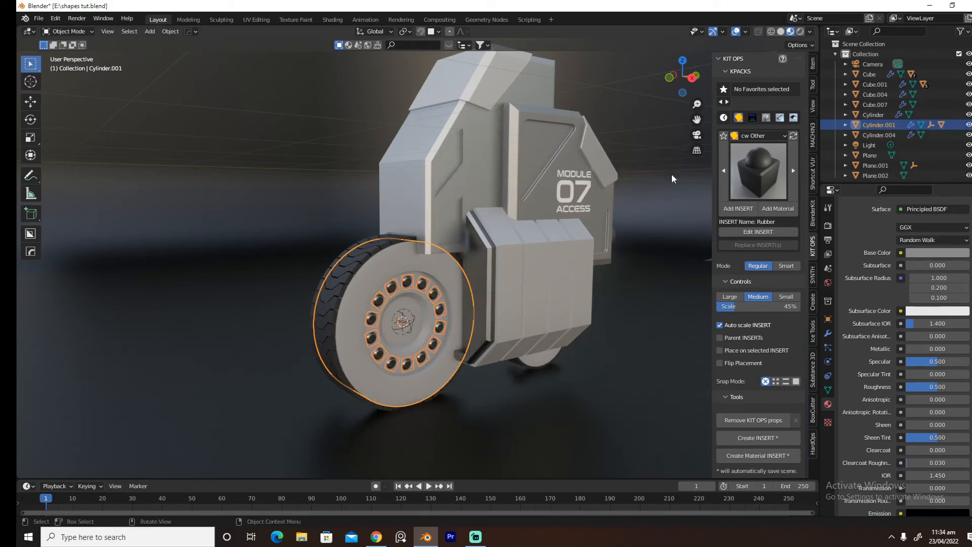
click(800, 32)
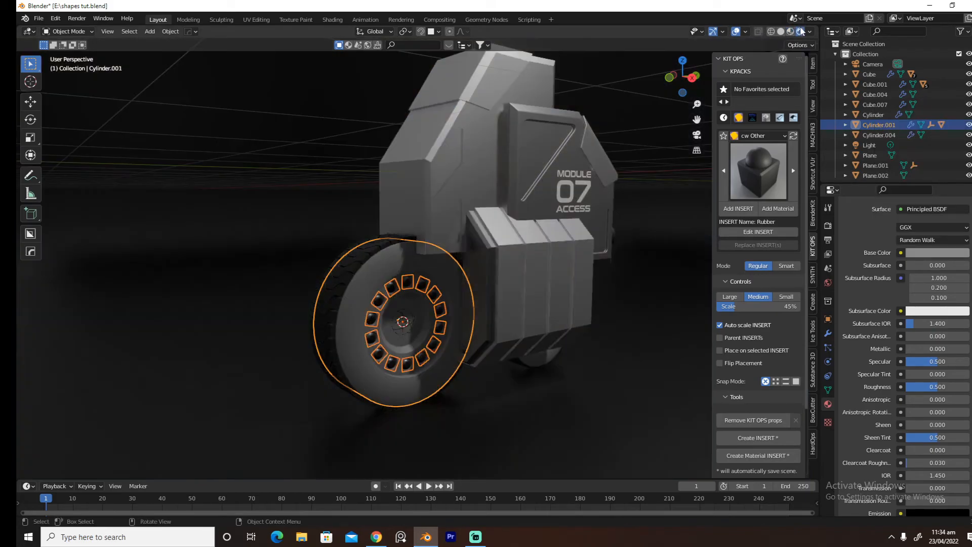
Select the large wheel's bolt decals and set their material base color to black
click(434, 299)
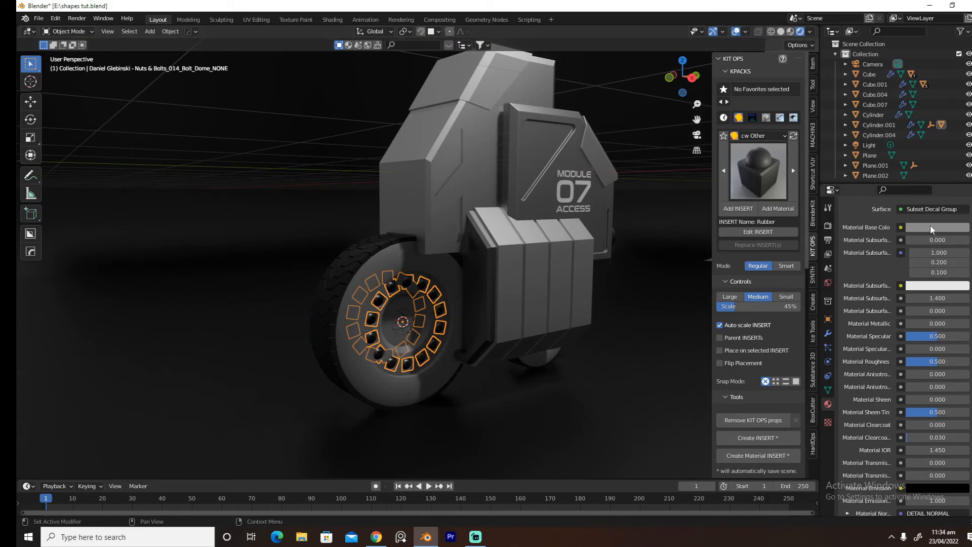
scroll(930, 229, up, 4)
click(931, 308)
drag(961, 205, 961, 237)
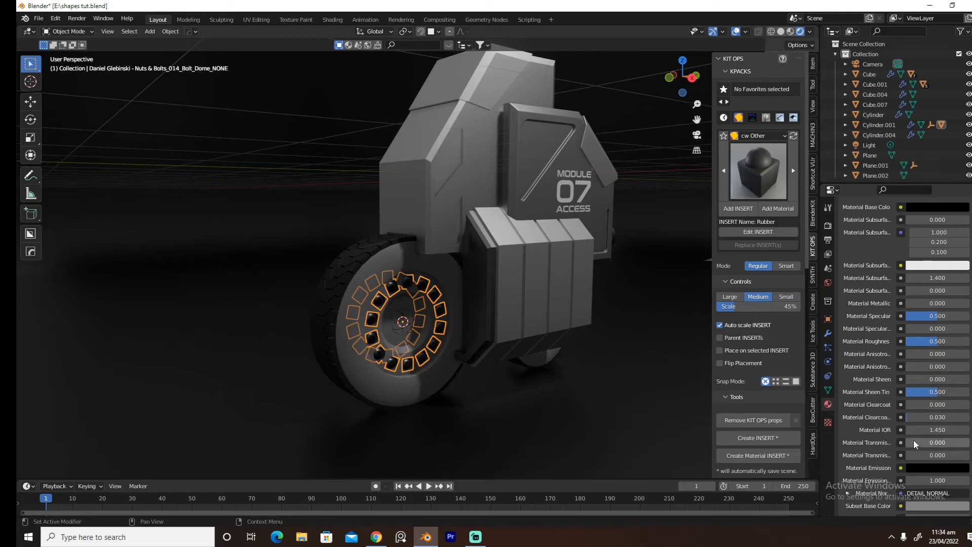
Set the bolt decals' material emission color to white and the emission strength to 5.6
scroll(914, 440, down, 9)
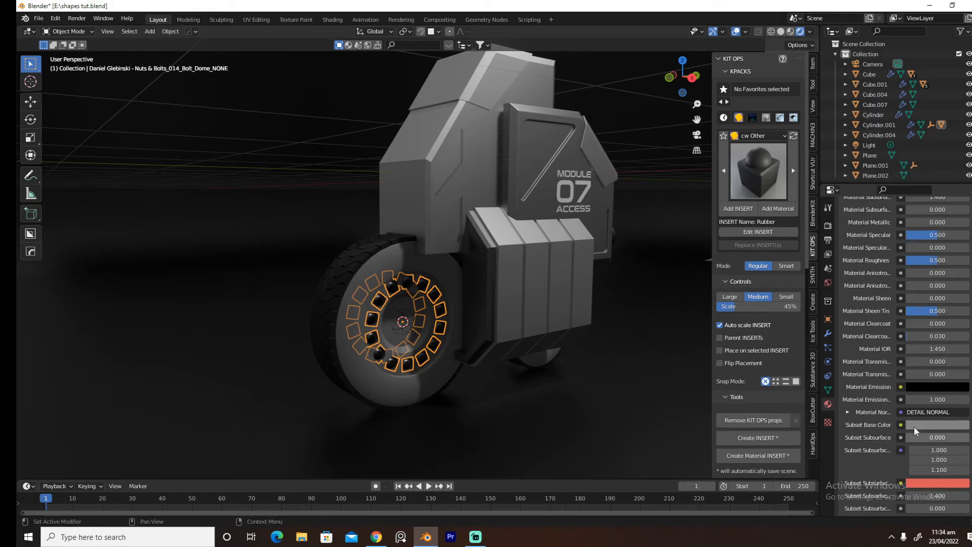
click(922, 384)
drag(959, 296, 961, 242)
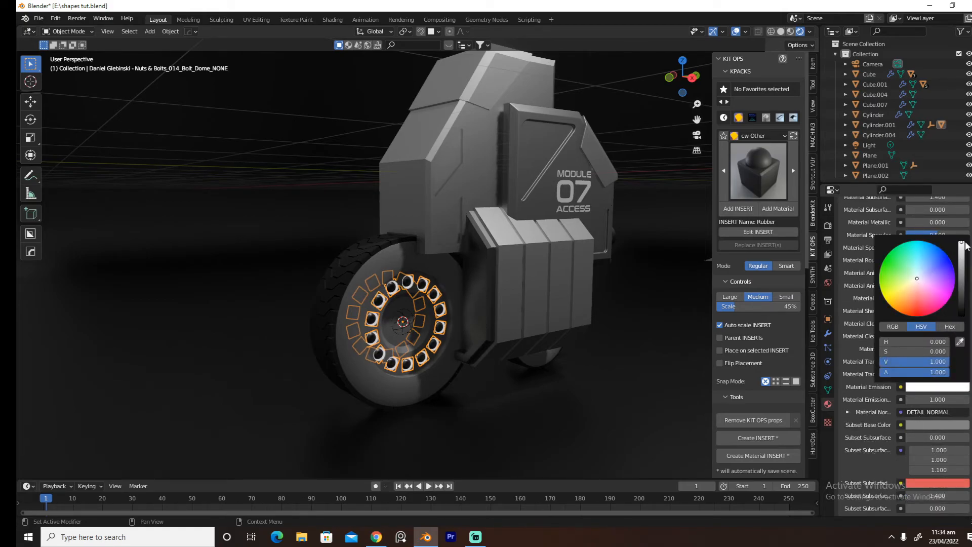
drag(934, 400, 961, 399)
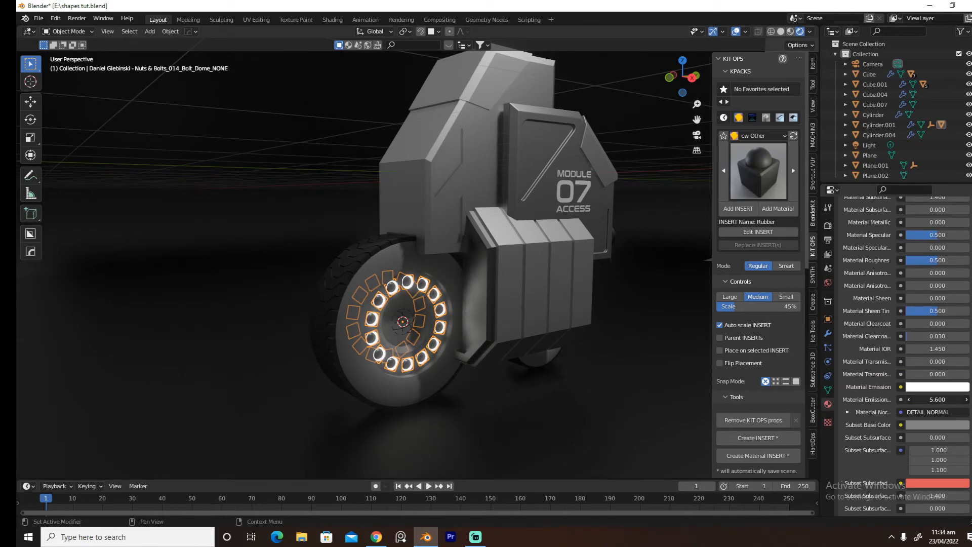
Examine the glowing bolt ring on the vehicle from a distance and through the camera view
click(649, 332)
middle_drag(651, 335, 605, 333)
scroll(611, 338, down, 1)
scroll(611, 338, down, 3)
scroll(606, 333, down, 2)
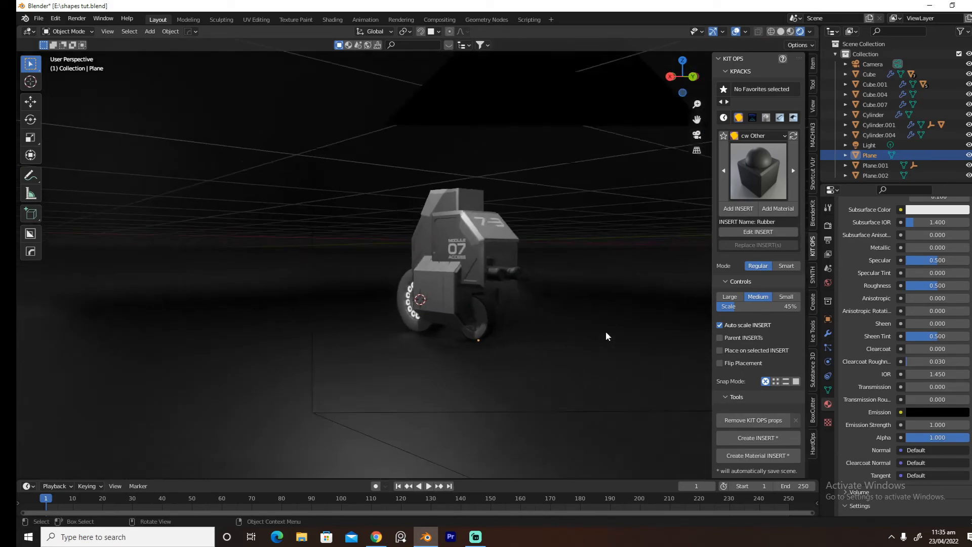
key(KP_0)
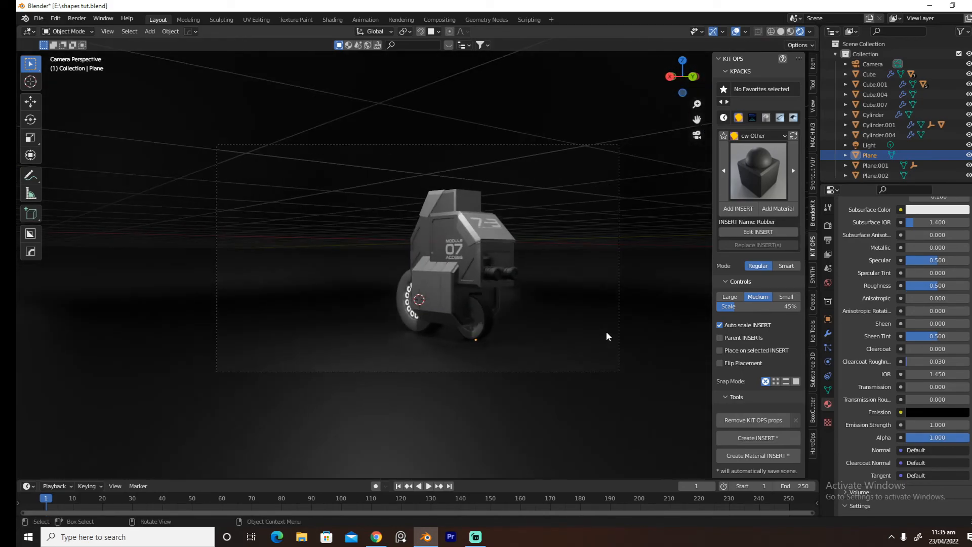
Select the large wheel's bolt decals and set their material emission to bright cyan-blue with hue 0.554 and saturation 0.975
click(479, 326)
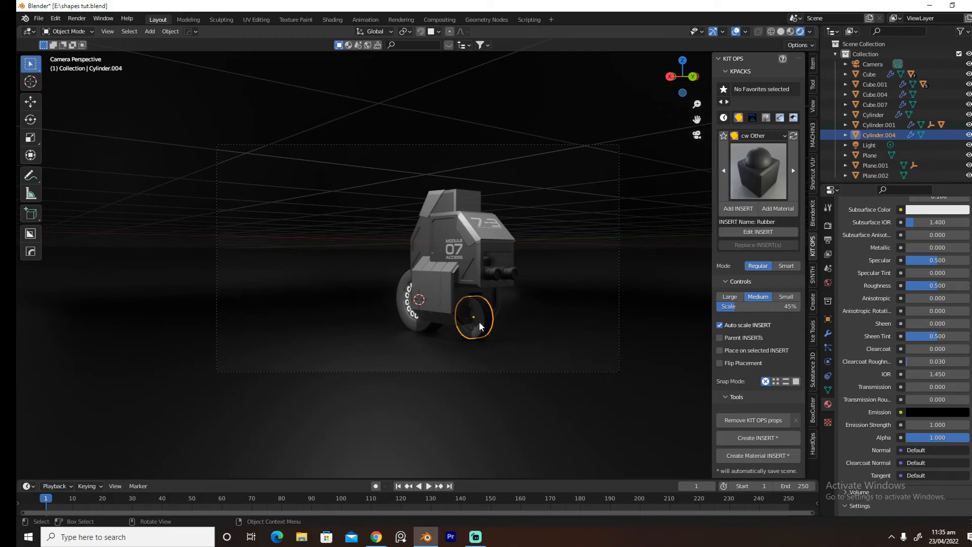
click(411, 298)
click(937, 387)
click(903, 310)
drag(903, 310, 923, 247)
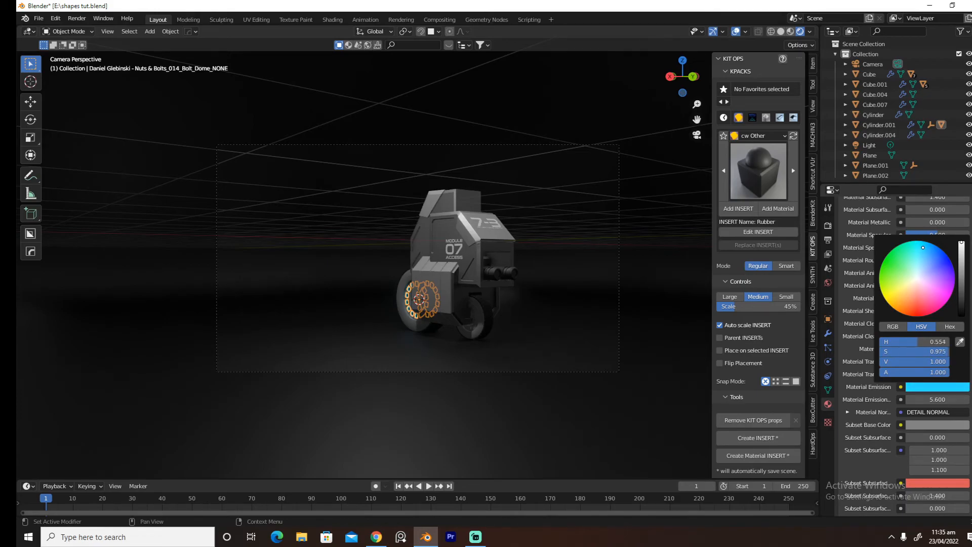
click(671, 250)
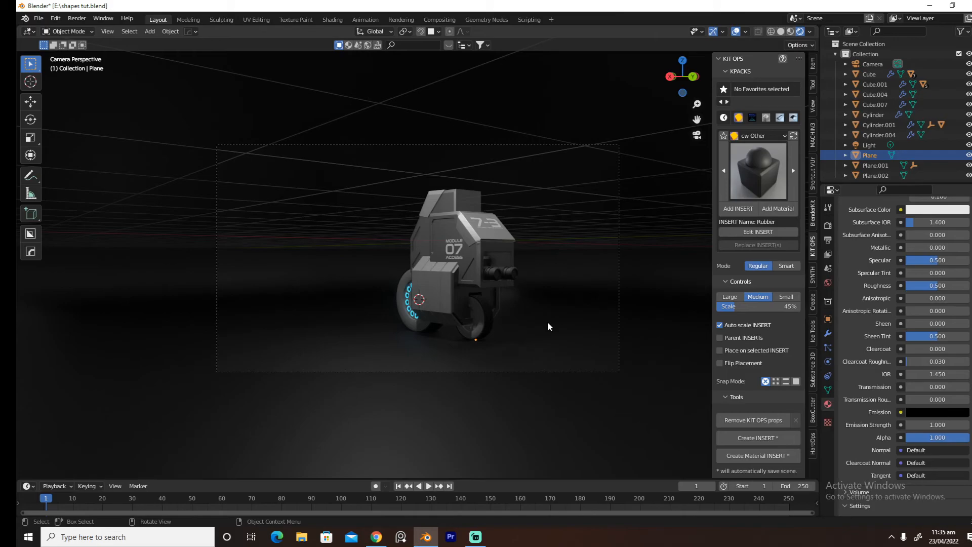
Show the vehicle in the right orthographic view and select the ribbed box on its side
middle_drag(543, 316, 577, 313)
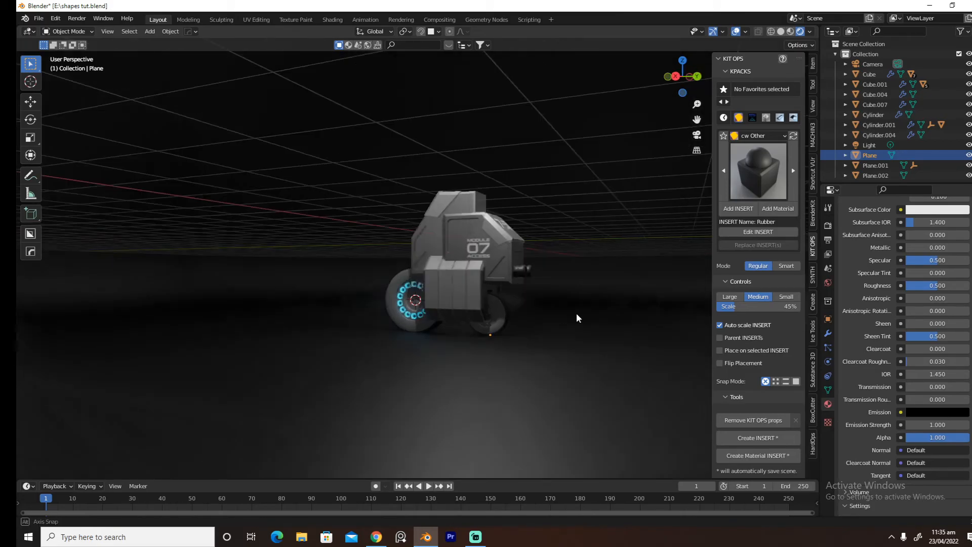
key(KP_3)
scroll(570, 342, up, 1)
scroll(502, 302, up, 2)
click(500, 302)
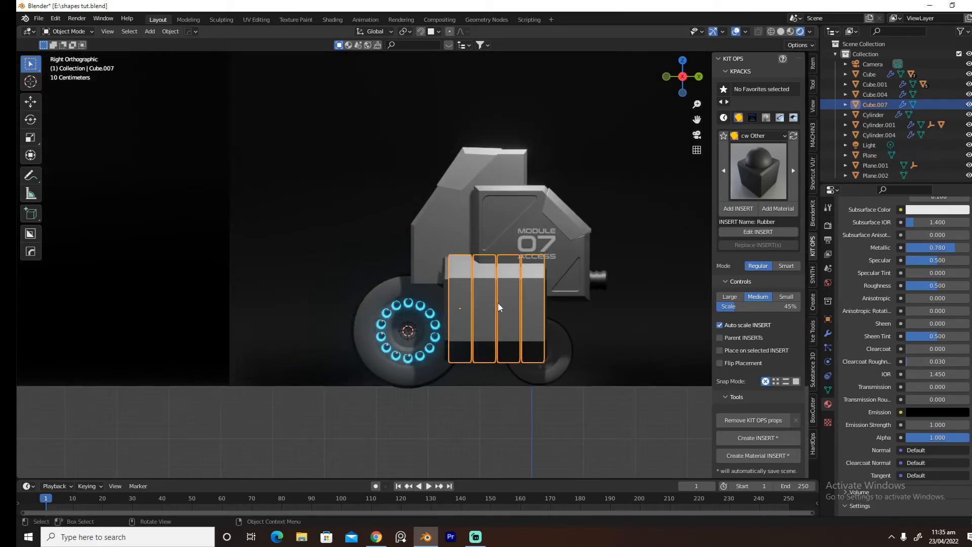
key(d)
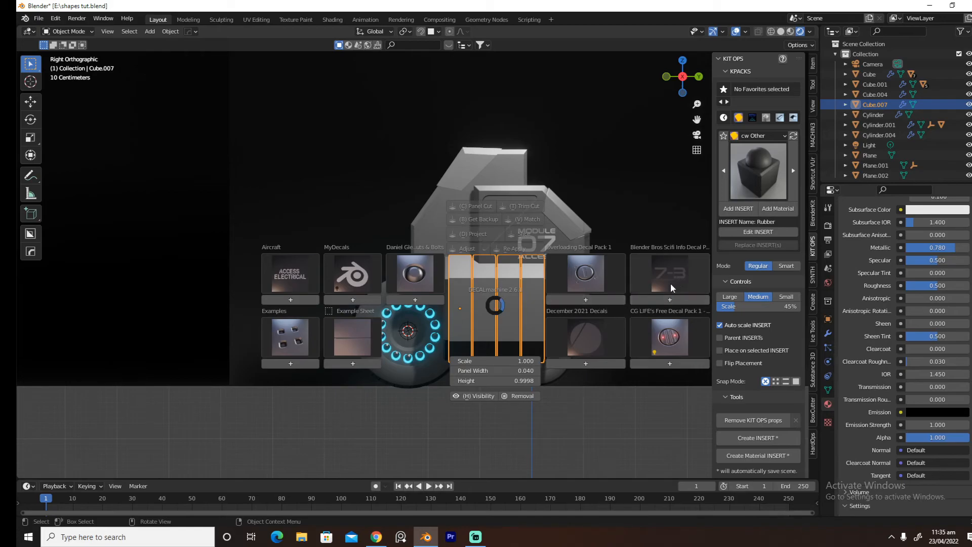
click(593, 330)
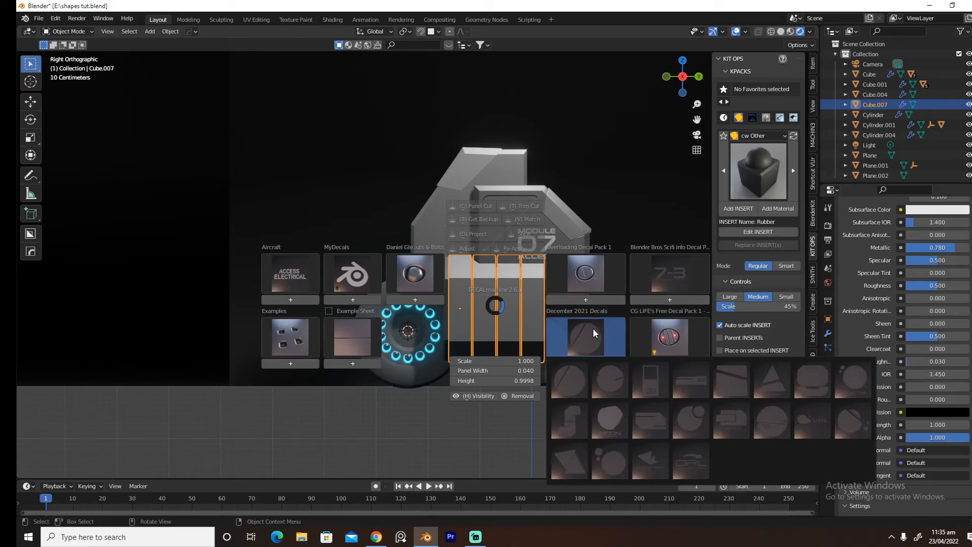
click(551, 155)
click(449, 232)
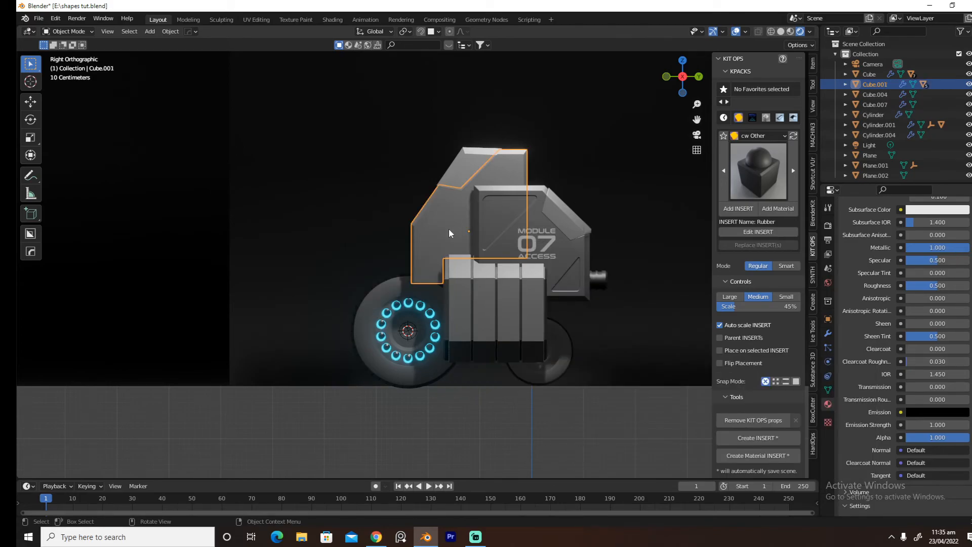
Insert the 002_ORION_Orbital decal from the December 2021 Decals library on the ribbed side box, scaled to about 0.65
click(484, 306)
key(d)
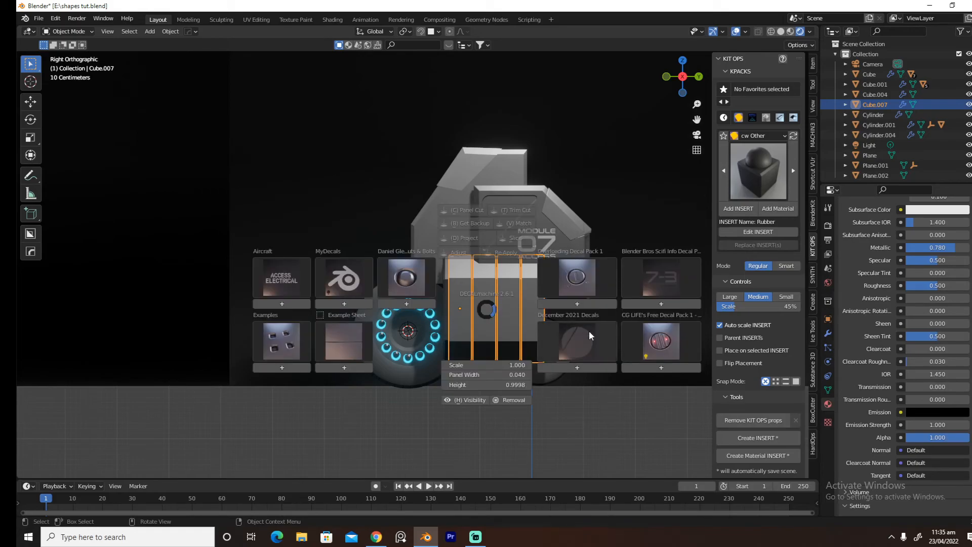
mouse_move(590, 333)
mouse_move(651, 286)
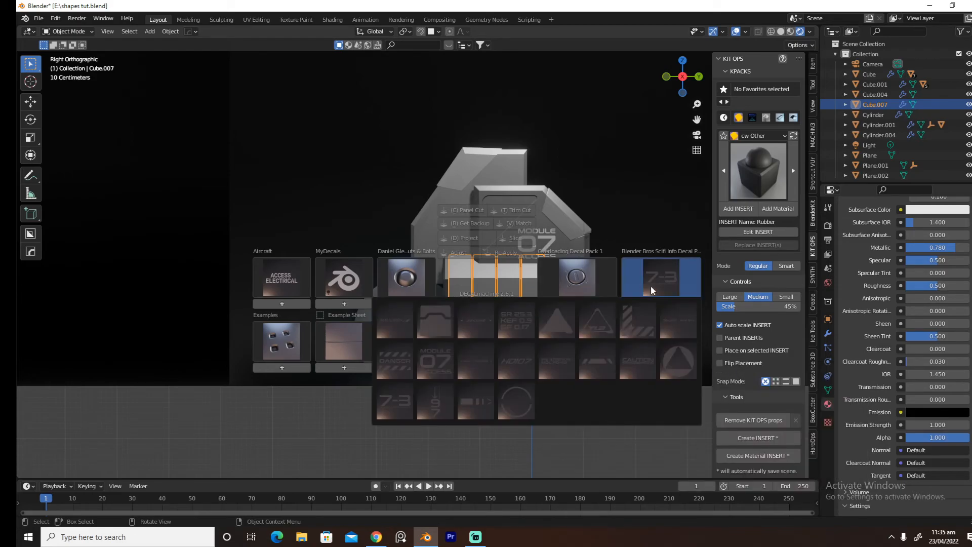
mouse_move(585, 353)
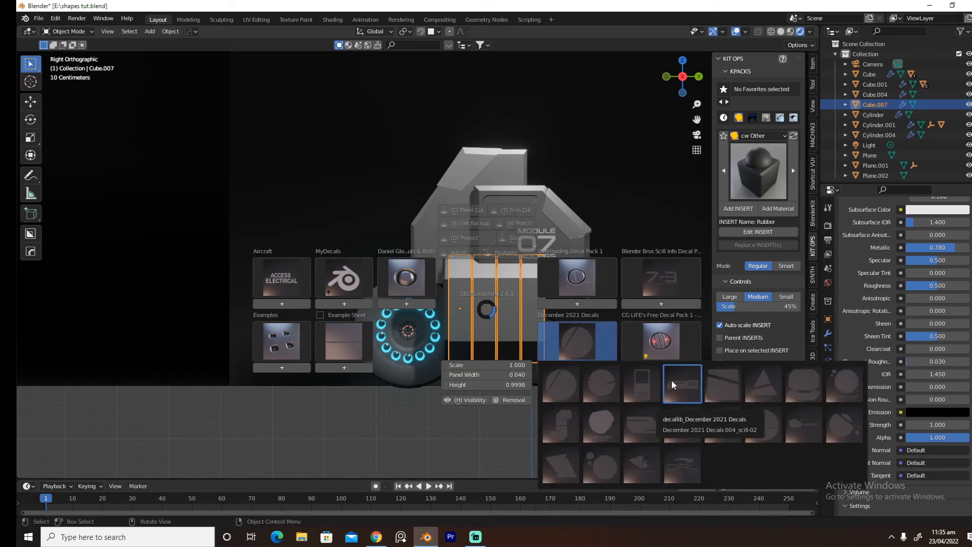
click(612, 381)
key(s)
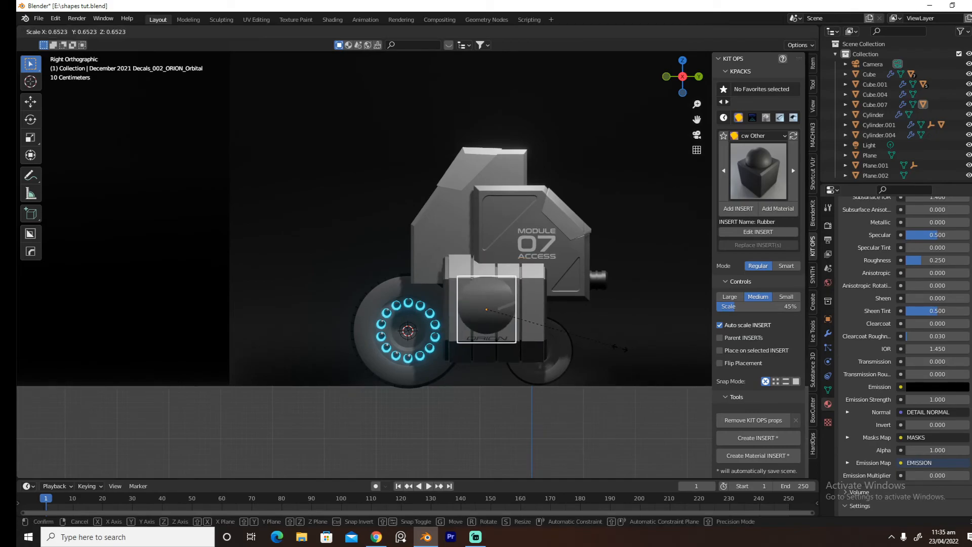
click(609, 345)
Move the ORION Orbital decal about 0.156 m along Y on the ribbed side box and view it in perspective
key(g)
key(y)
click(618, 346)
middle_drag(618, 346, 570, 348)
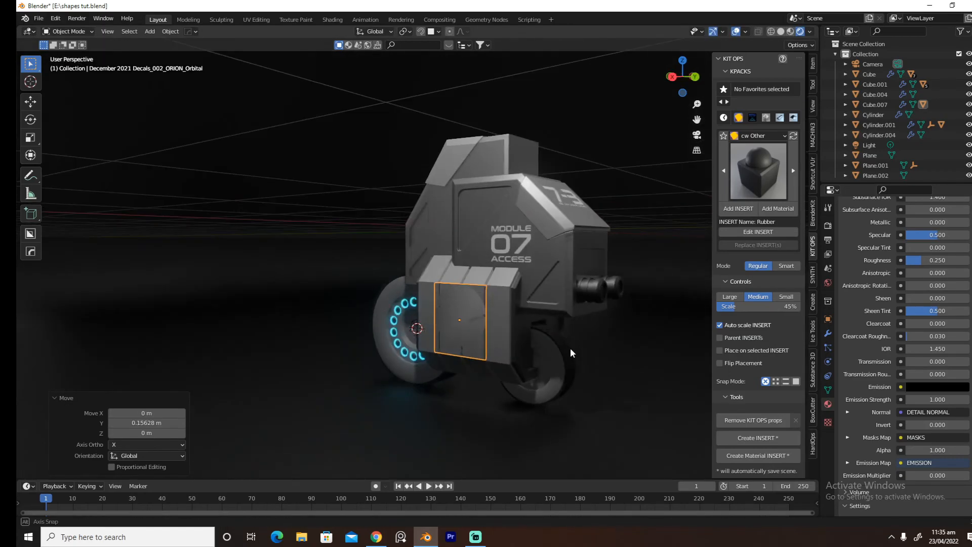
right_click(907, 320)
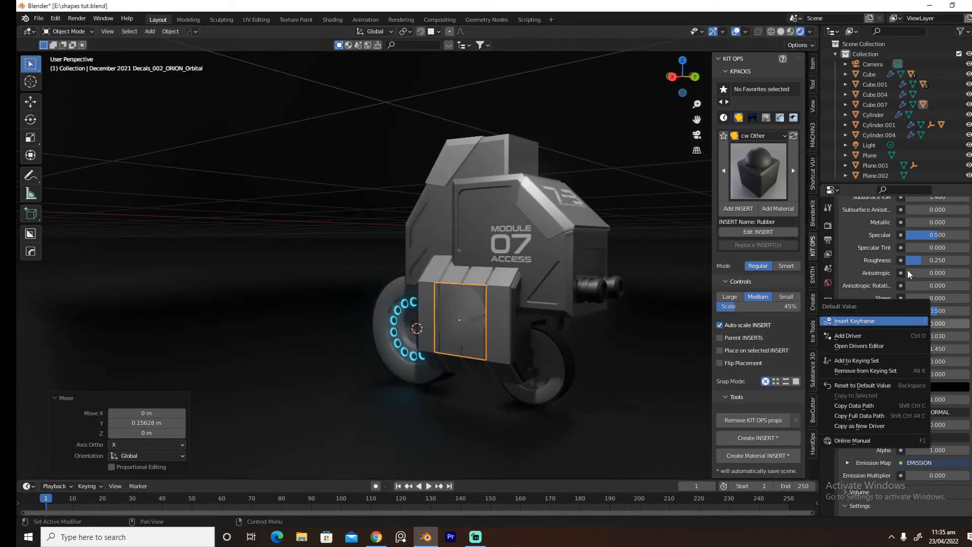
click(946, 260)
key(Return)
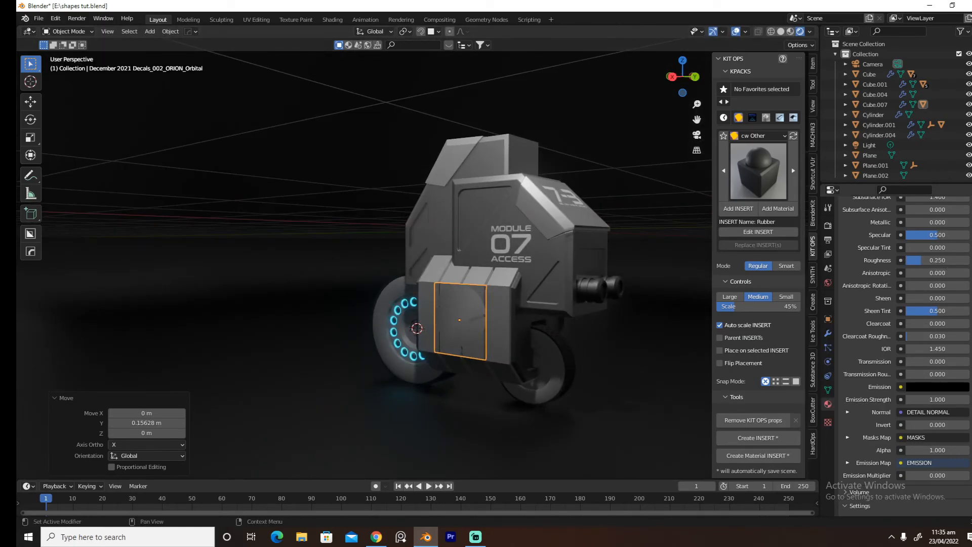
Link the ORION decal material's Base Color to the Color output of the Nuts & Bolts_014_Bolt_Dome group
scroll(942, 265, up, 7)
click(942, 266)
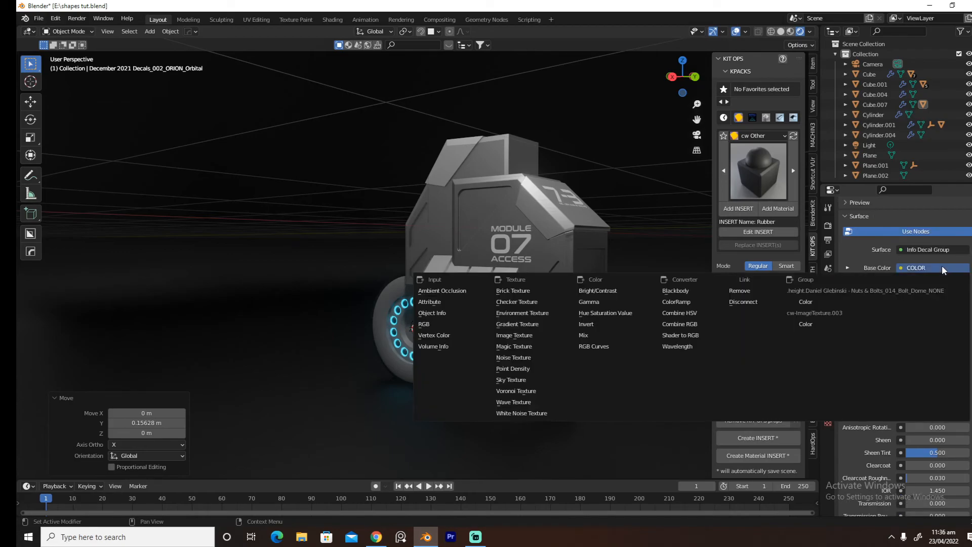
click(868, 304)
Project the ORION decal onto the ribbed side box and raise its height by about 0.059 with Adjust Decal
key(d)
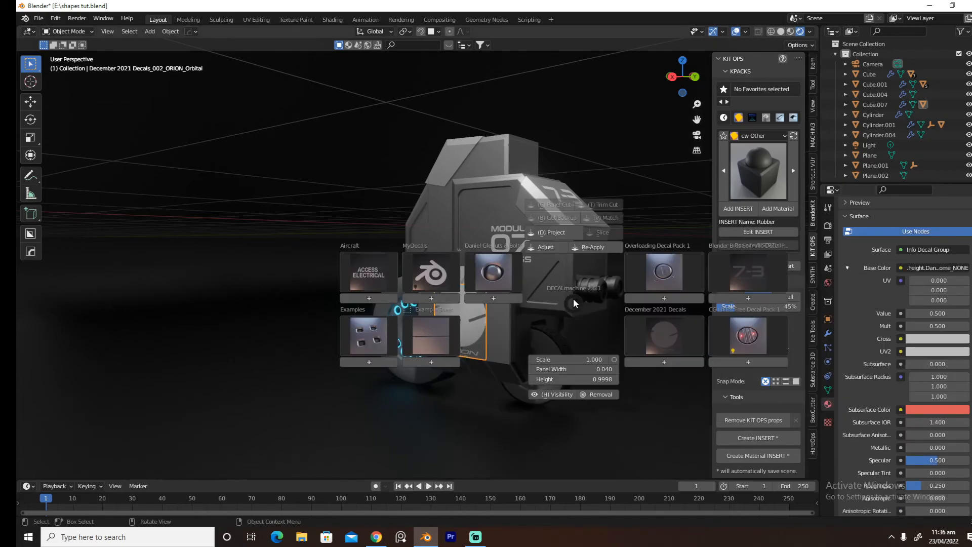
click(553, 235)
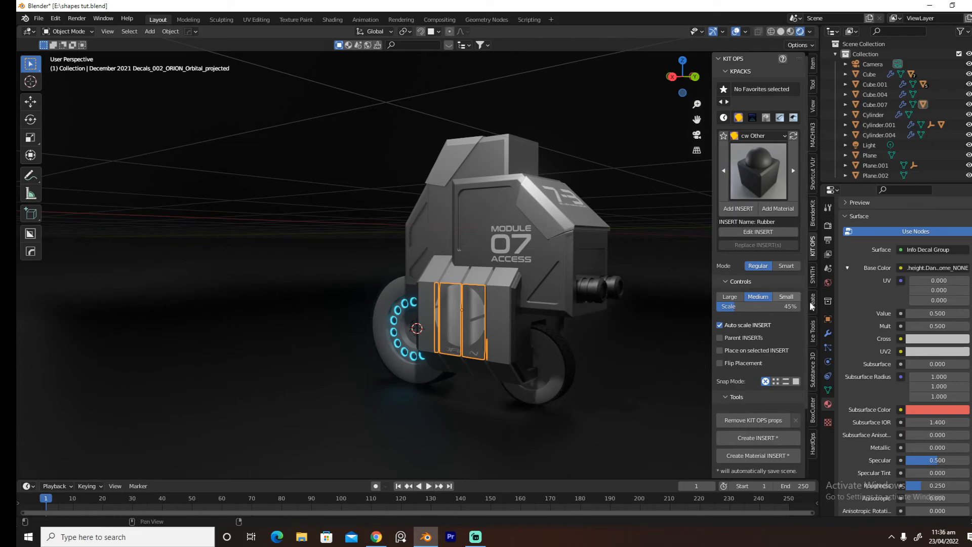
key(d)
click(558, 279)
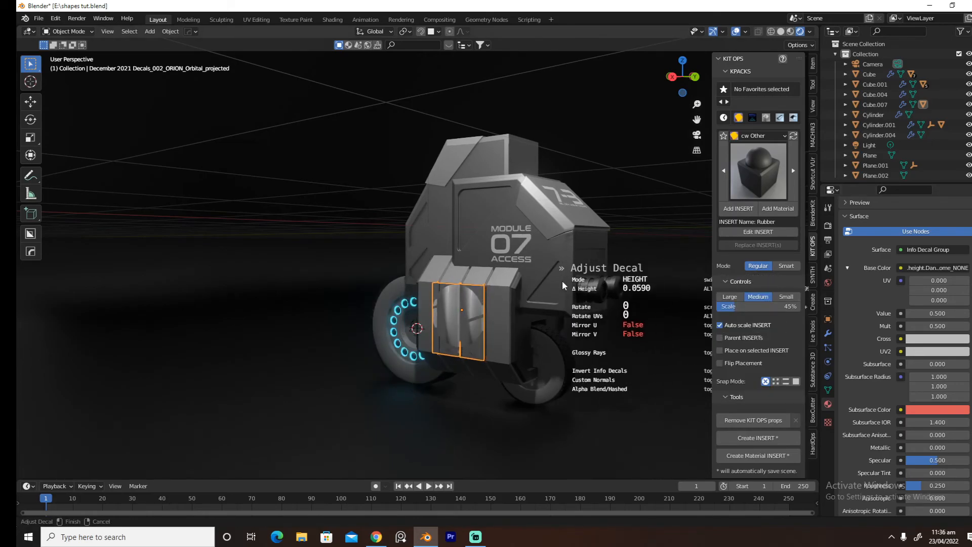
click(562, 280)
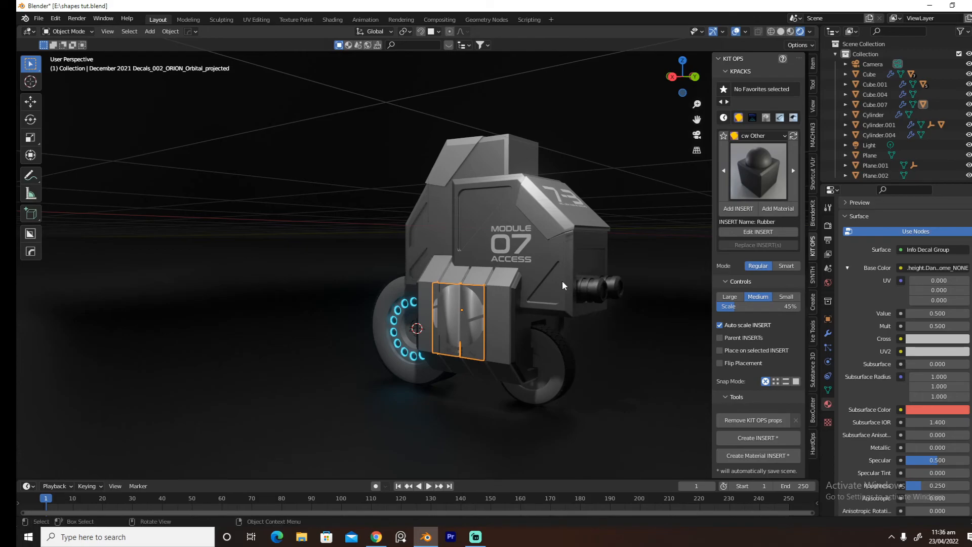
Set the ORION decal material's Cross and UV2 colours to pure white
click(924, 339)
click(961, 196)
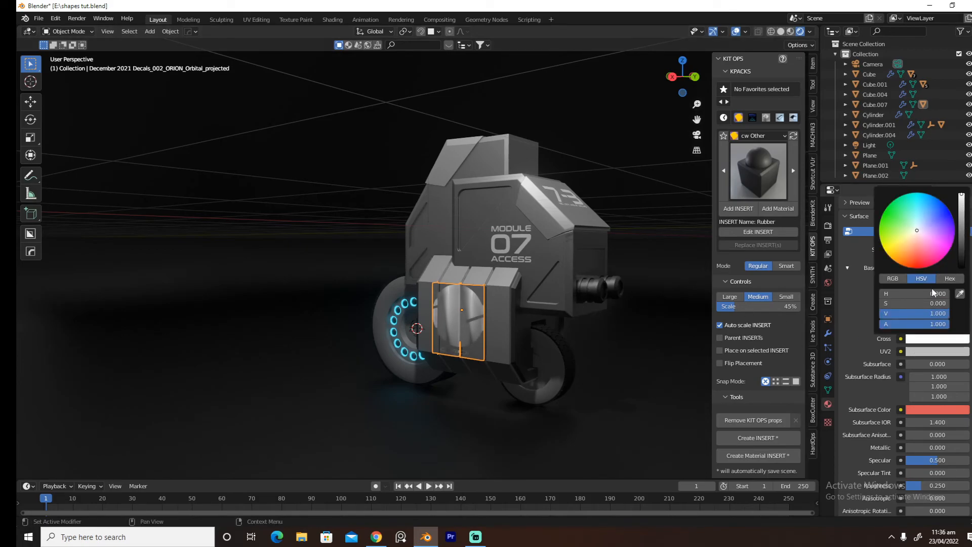
click(937, 351)
click(962, 209)
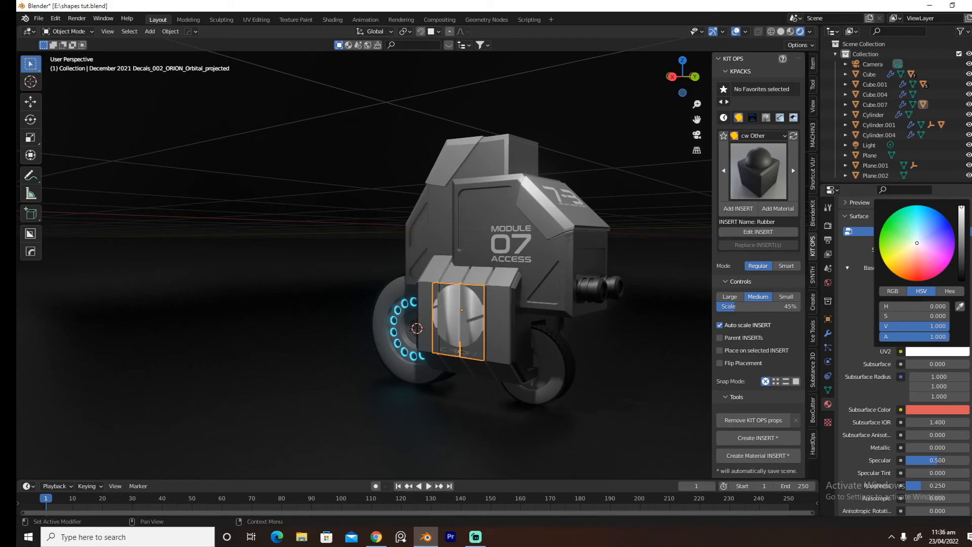
Check the ORION decal with the viewport overlays hidden, restore the overlays and delete the decal from the ribbed side box
click(736, 32)
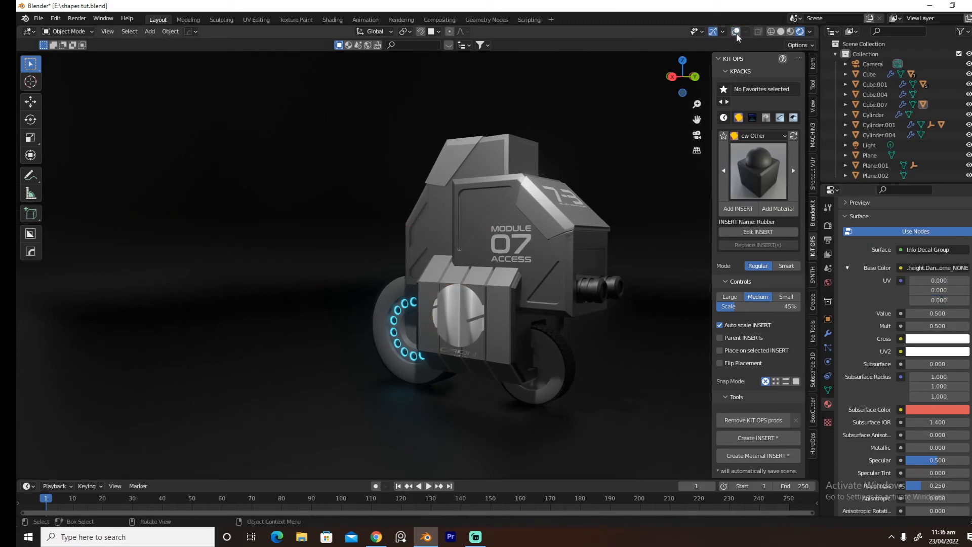
click(464, 314)
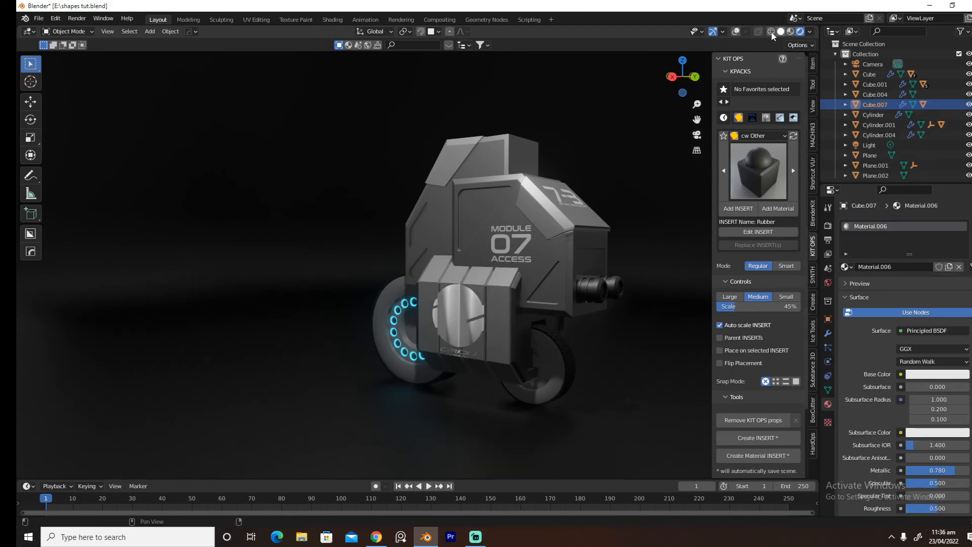
click(736, 31)
click(466, 313)
key(x)
click(465, 313)
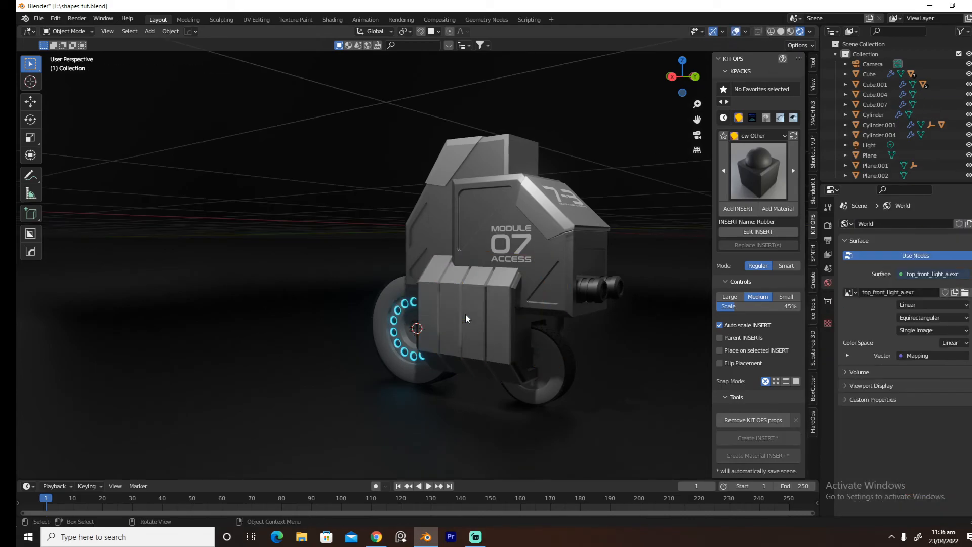
Show the vehicle through the camera and darken the small wheel's base colour to a value of about 0.077
scroll(600, 354, up, 1)
scroll(602, 355, down, 5)
middle_drag(602, 350, 605, 316)
key(KP_0)
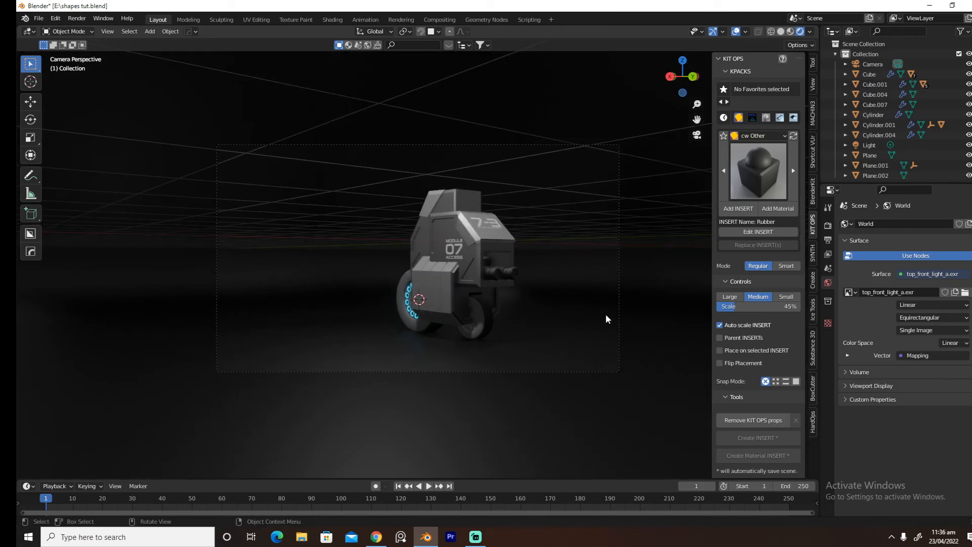
click(482, 311)
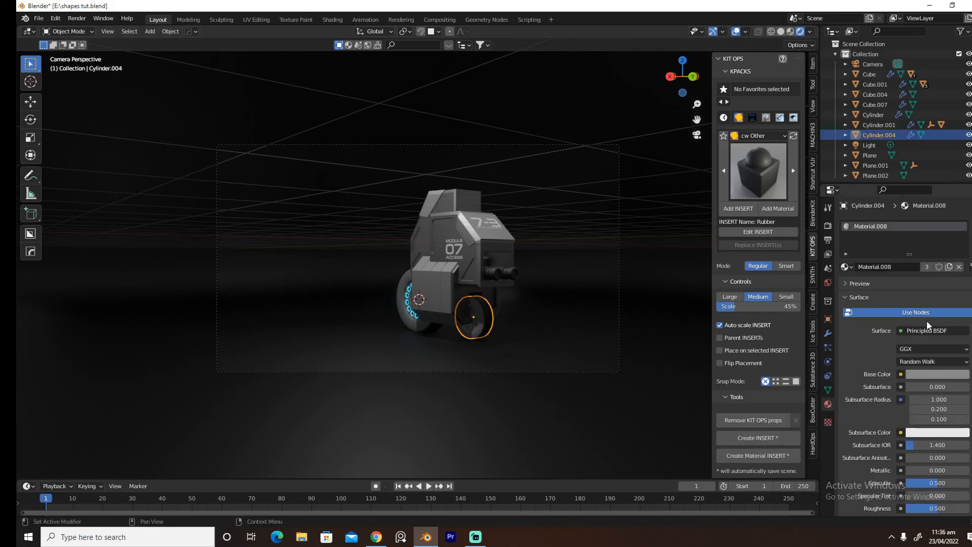
click(928, 372)
mouse_move(963, 272)
mouse_down()
mouse_move(962, 290)
mouse_move(962, 281)
mouse_up()
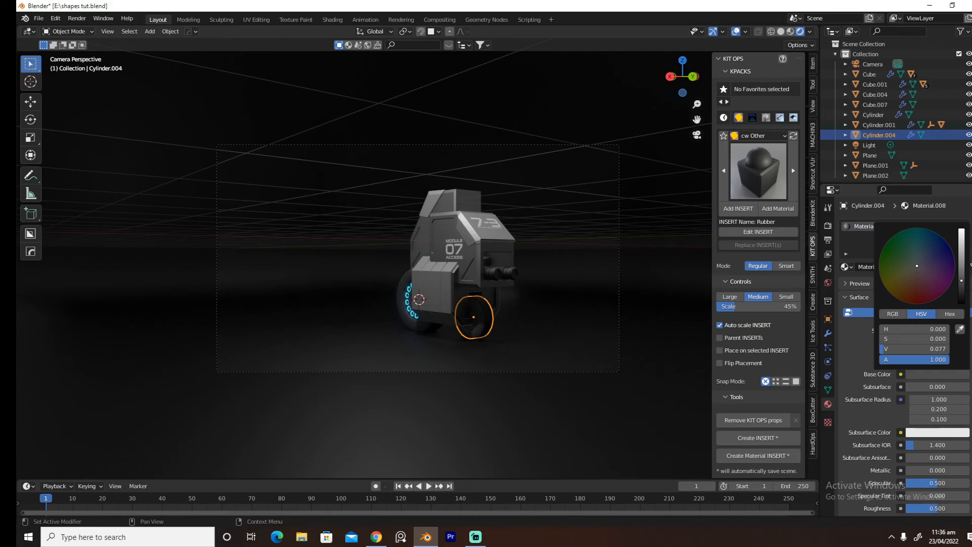
Isolate the small wheel in local view and show it in the right orthographic view
middle_drag(709, 349, 642, 366)
scroll(643, 366, up, 6)
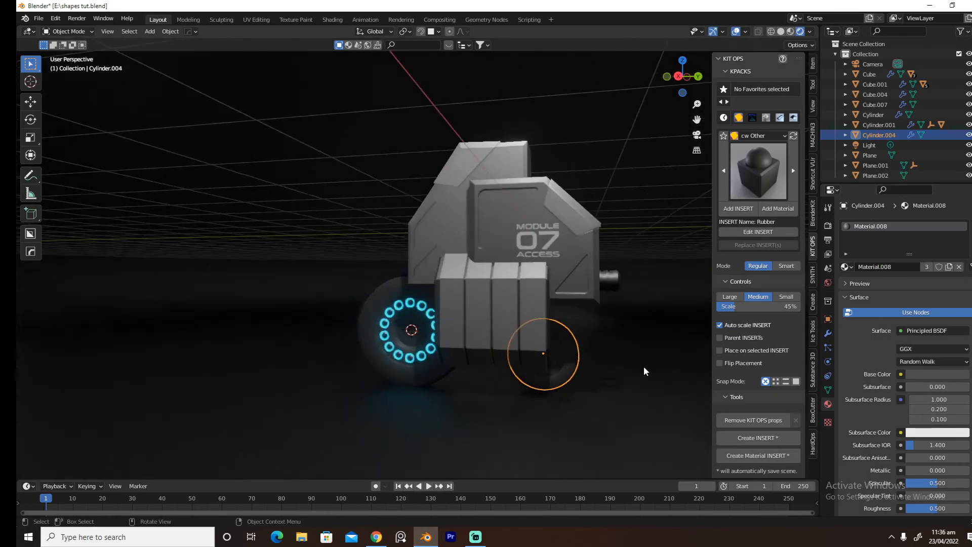
key(KP_Divide)
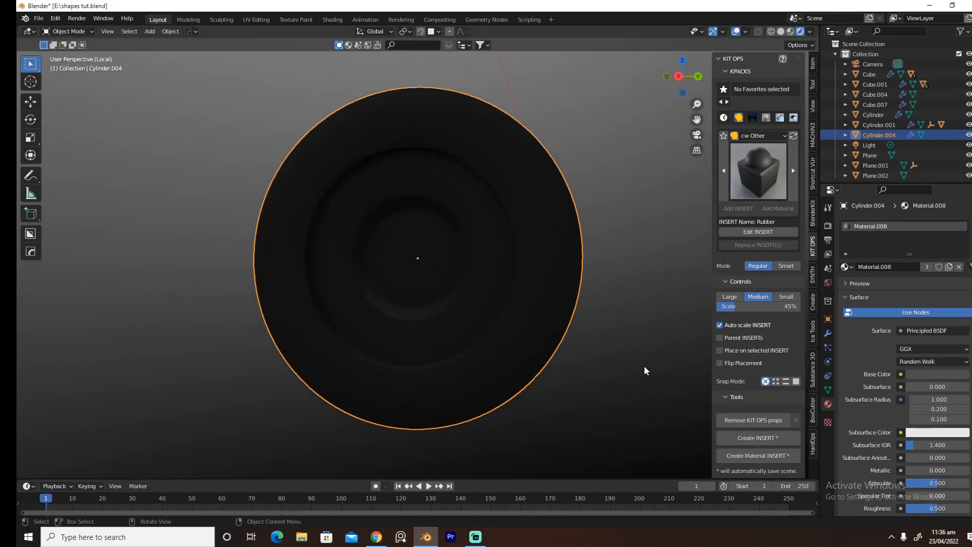
key(grave)
click(531, 292)
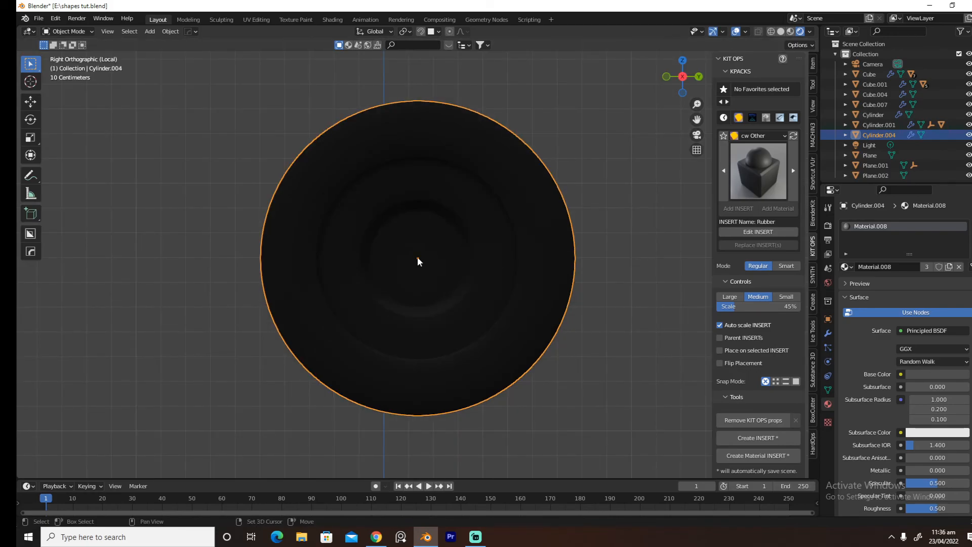
Insert the Nuts & Bolts_014_Bolt_Dome decal at the small wheel's centre and scale it down to bolt size
key(d)
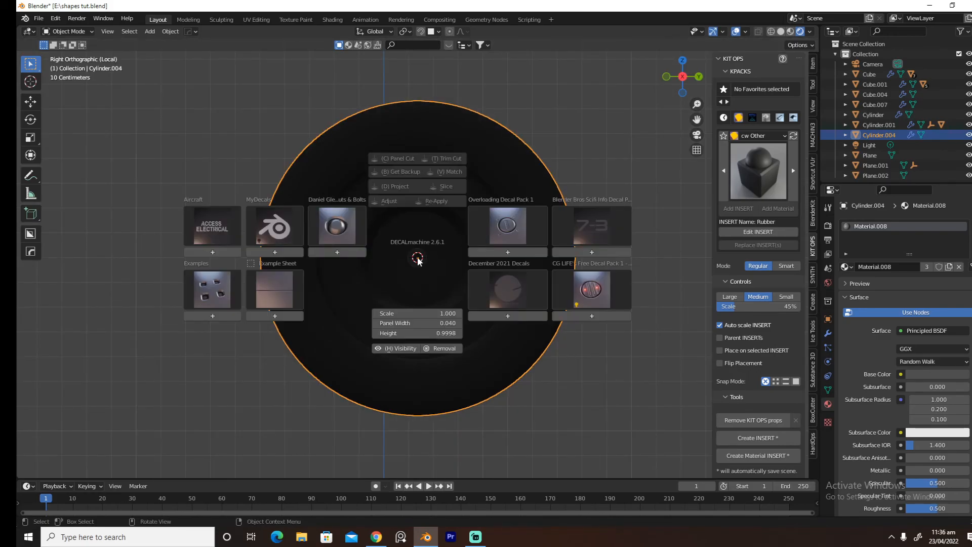
click(354, 252)
key(s)
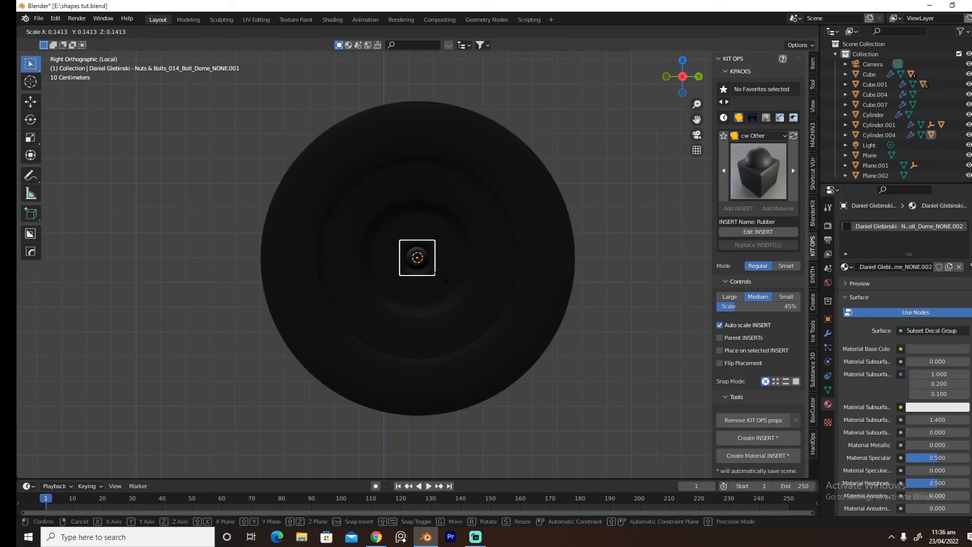
click(453, 277)
Move the bolt decal up along Z onto the ring between the small wheel's hub and tyre and scale it to 0.473
key(g)
key(z)
click(444, 196)
key(s)
click(462, 273)
Switch the viewport to material preview shading and move the bolt decal about 0.067 m along X out of the wheel's surface
middle_drag(462, 274, 533, 314)
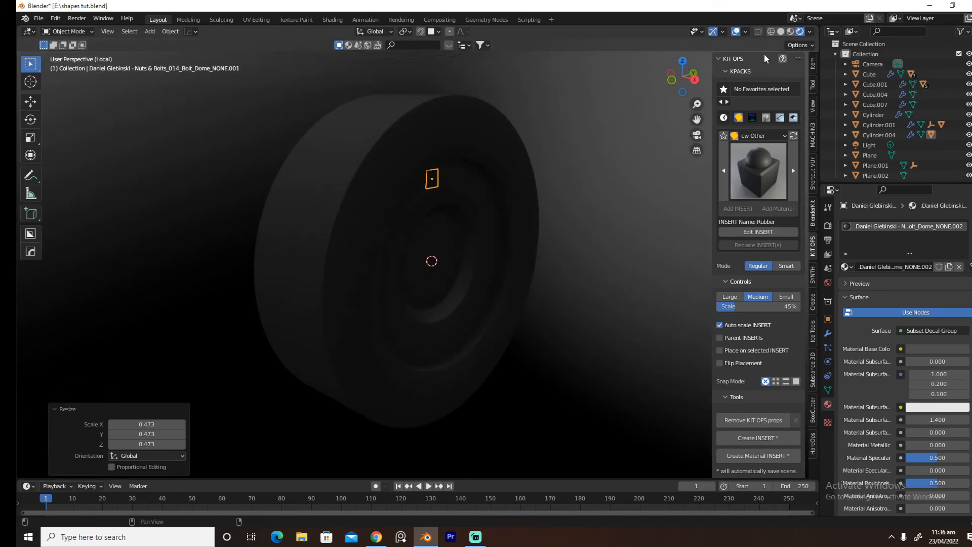
click(771, 32)
click(780, 32)
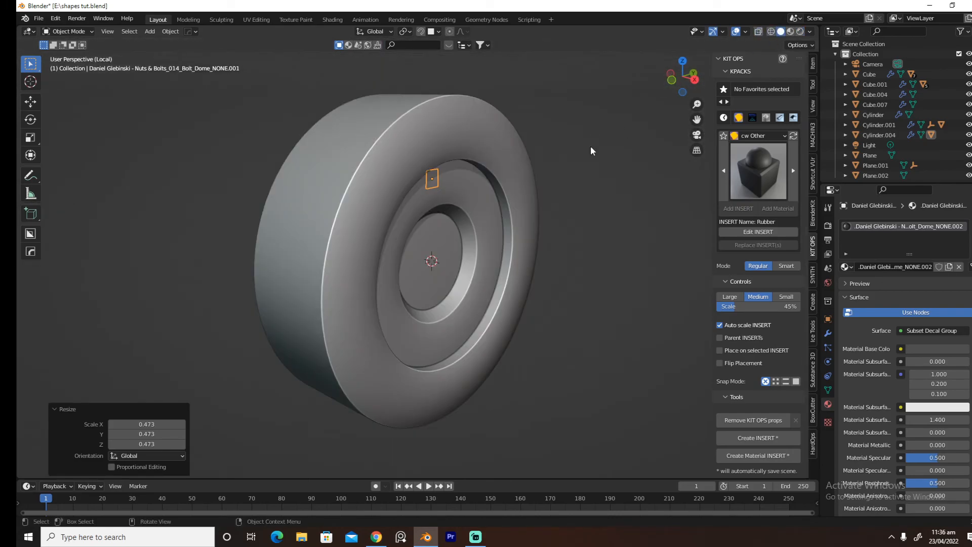
click(790, 31)
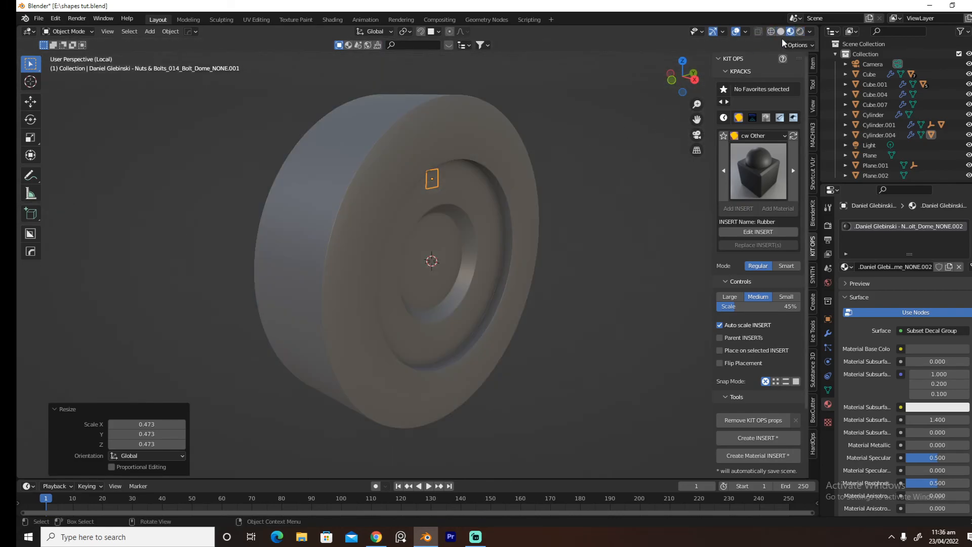
key(g)
key(x)
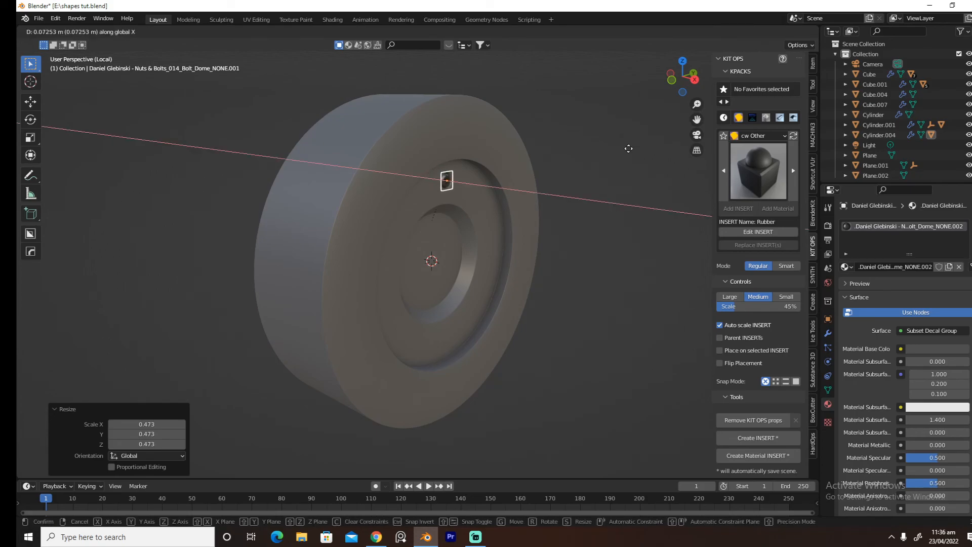
click(627, 147)
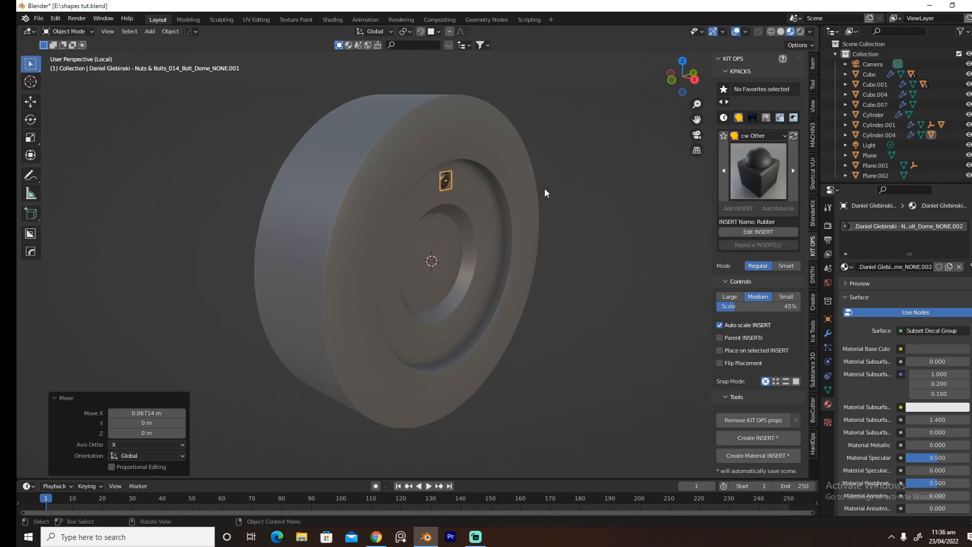
Create a Hard Ops radial array of 16 bolt decals around the small wheel's centre on the Z axis
key(q)
click(590, 217)
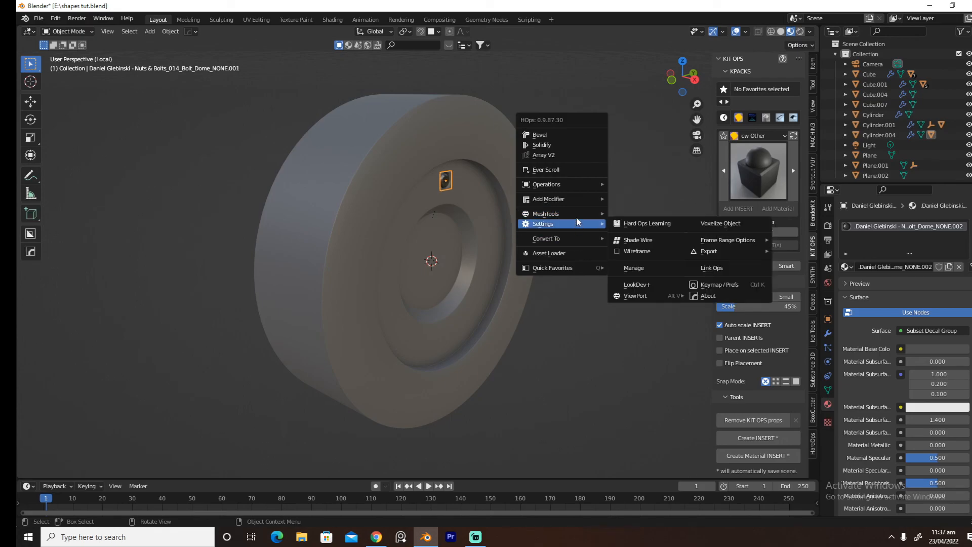
mouse_move(576, 214)
click(640, 263)
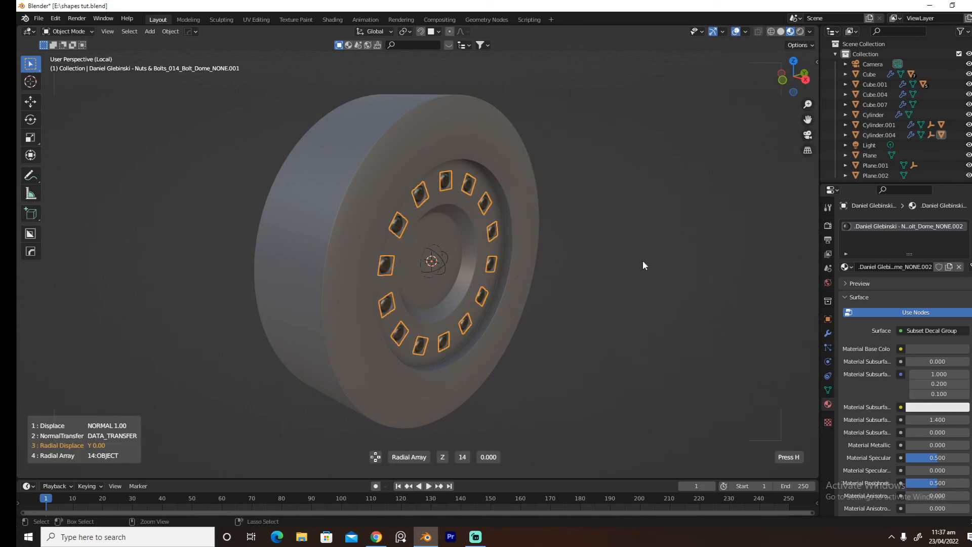
scroll(642, 261, up, 2)
click(643, 260)
Mirror the arrayed bolt decals across the small wheel to its opposite face
click(534, 254)
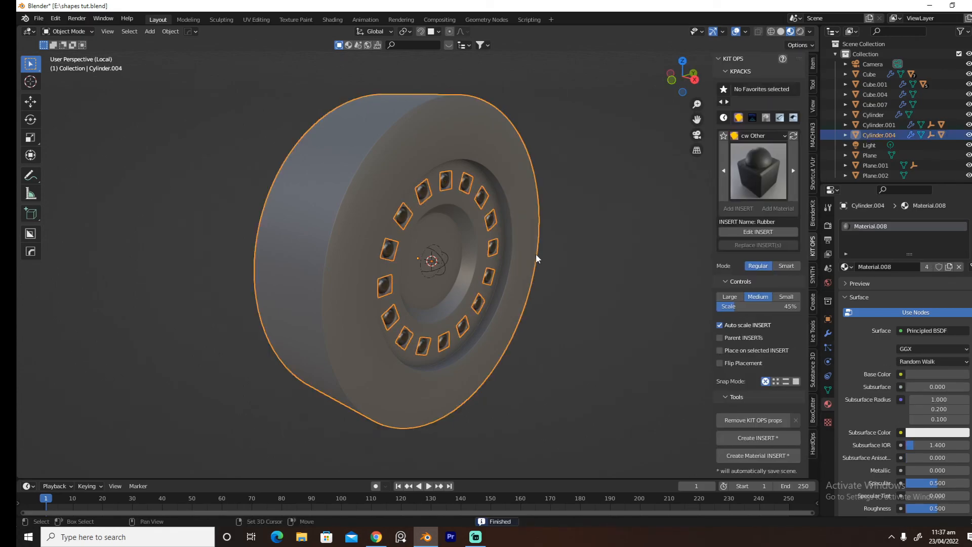
key(alt+x)
click(479, 275)
middle_drag(587, 278, 542, 268)
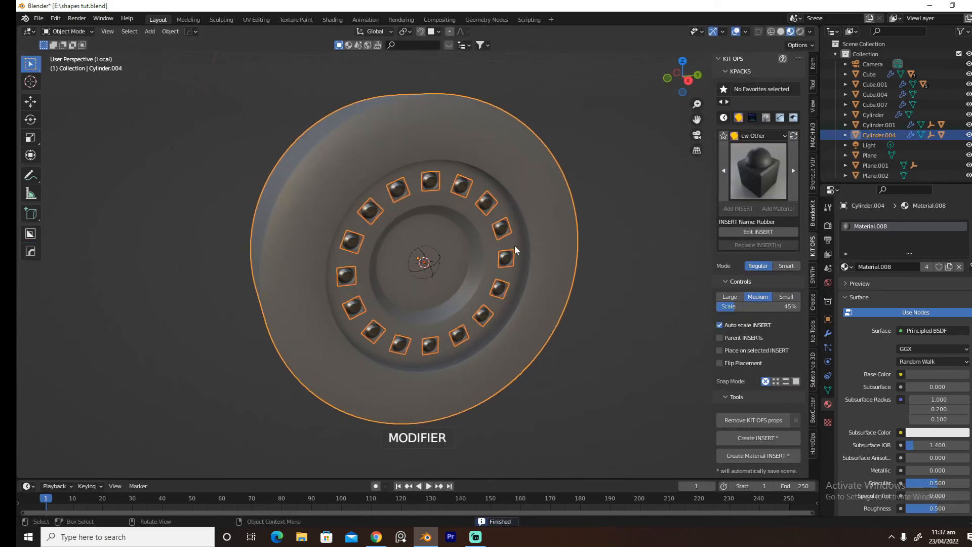
Select the small wheel's bolt decals, switch to rendered shading and set their material base colour to black
click(505, 232)
click(800, 31)
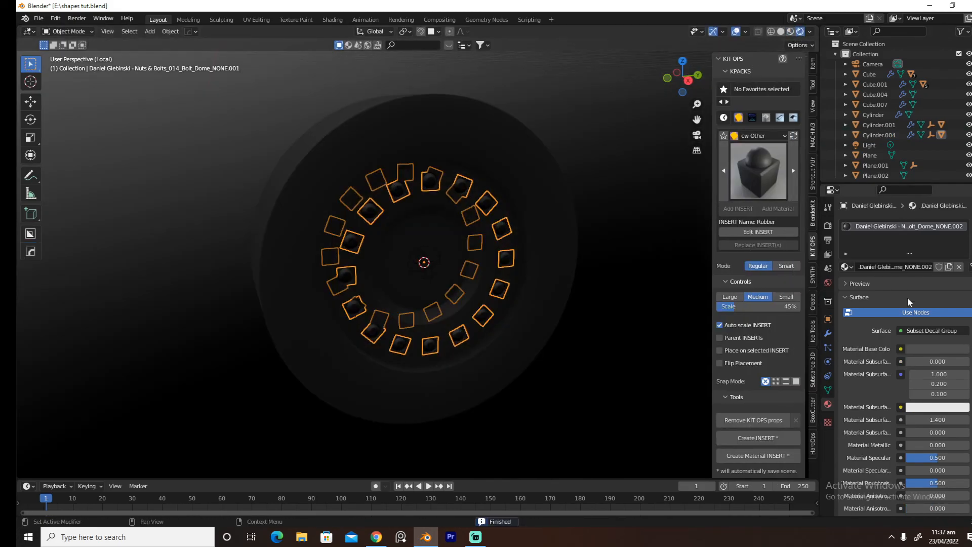
click(938, 348)
drag(961, 255, 959, 292)
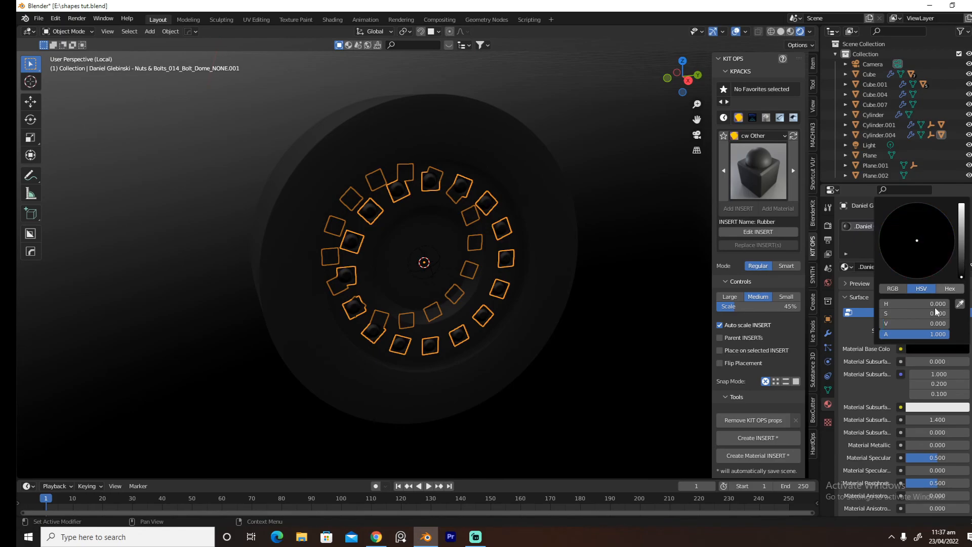
Set the bolt decals' material emission to white with an emission strength of 4.5
scroll(895, 412, down, 8)
click(931, 407)
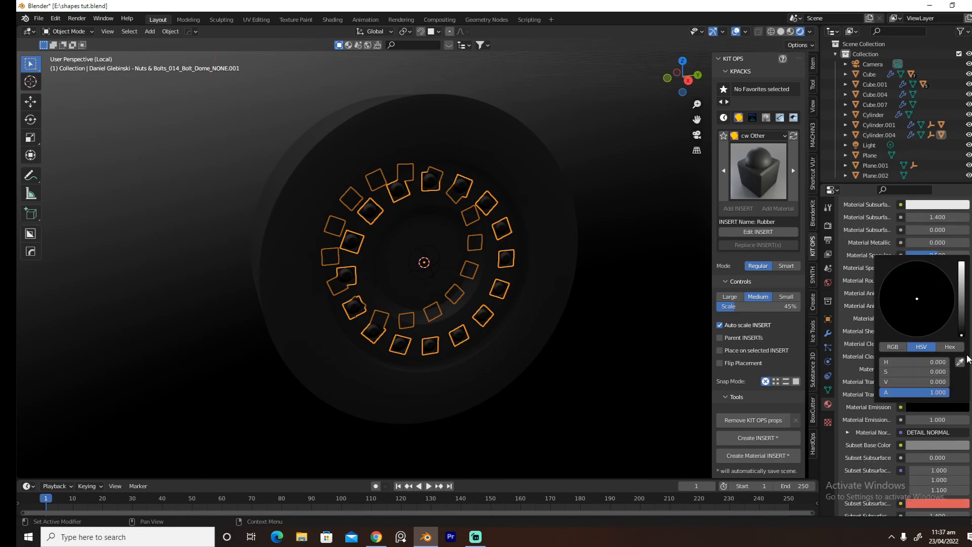
scroll(946, 317, up, 20)
drag(937, 419, 965, 419)
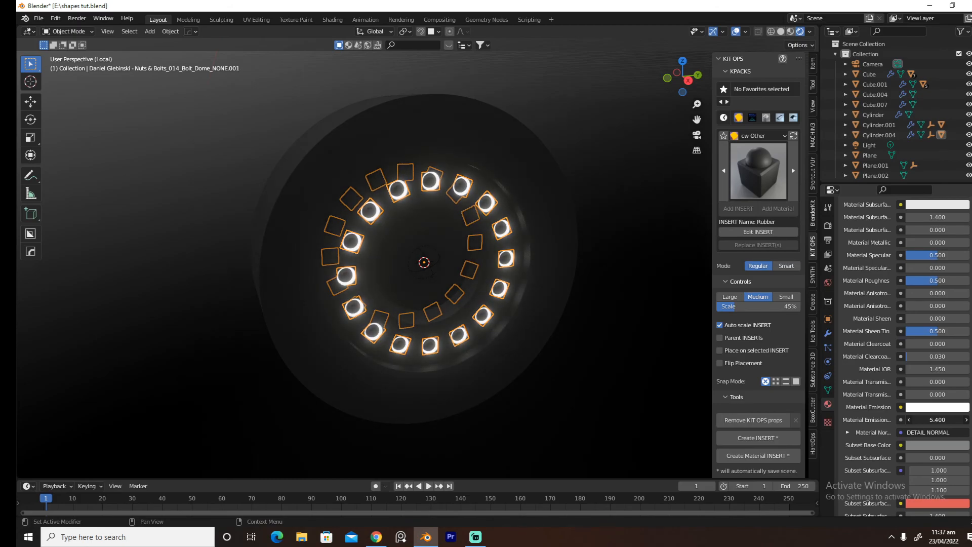
Leave local view and sample the large wheel's cyan bolt glow as the small wheel decals' emission colour
click(934, 407)
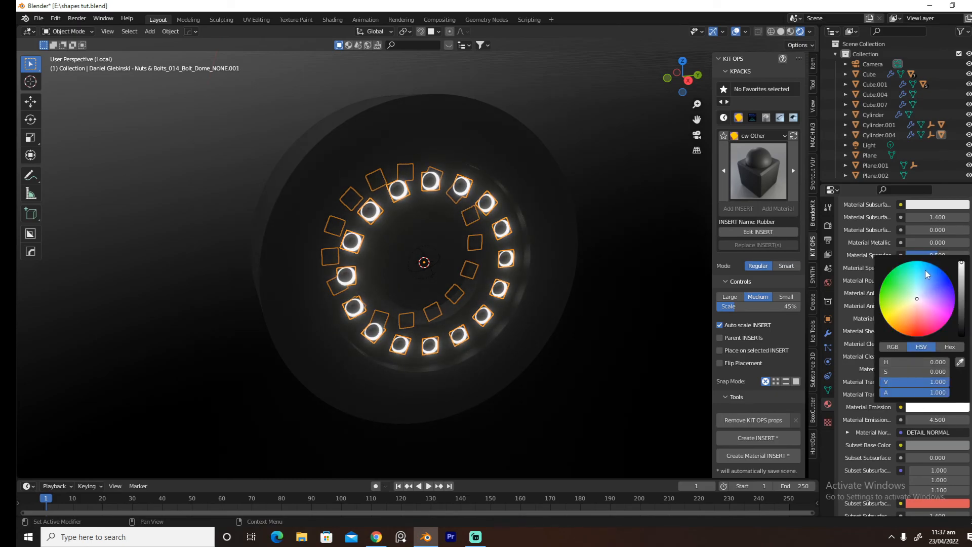
key(KP_Divide)
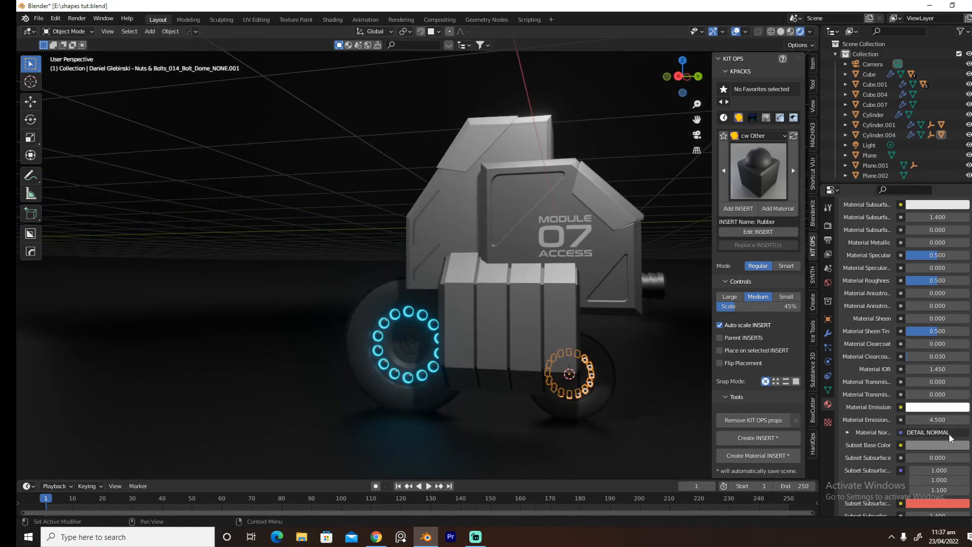
click(947, 407)
click(959, 363)
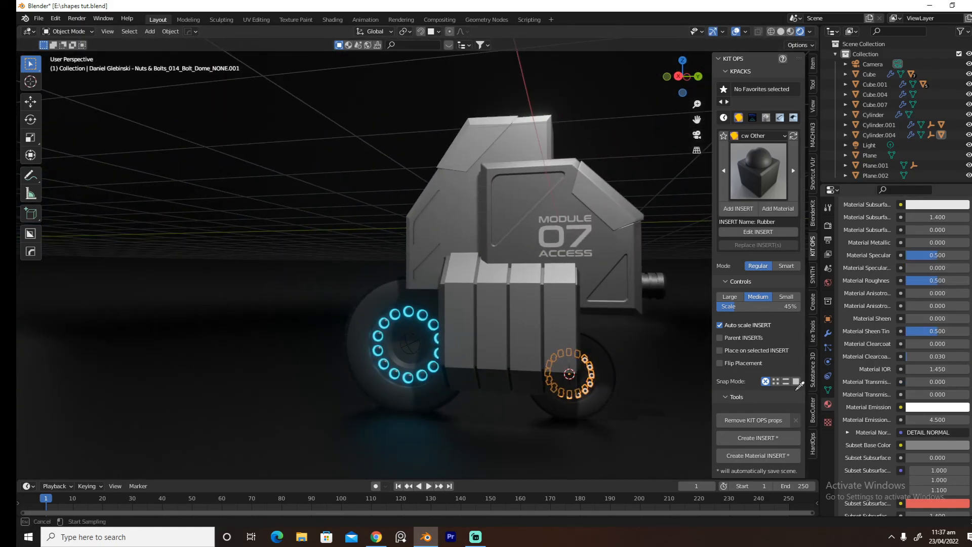
click(412, 315)
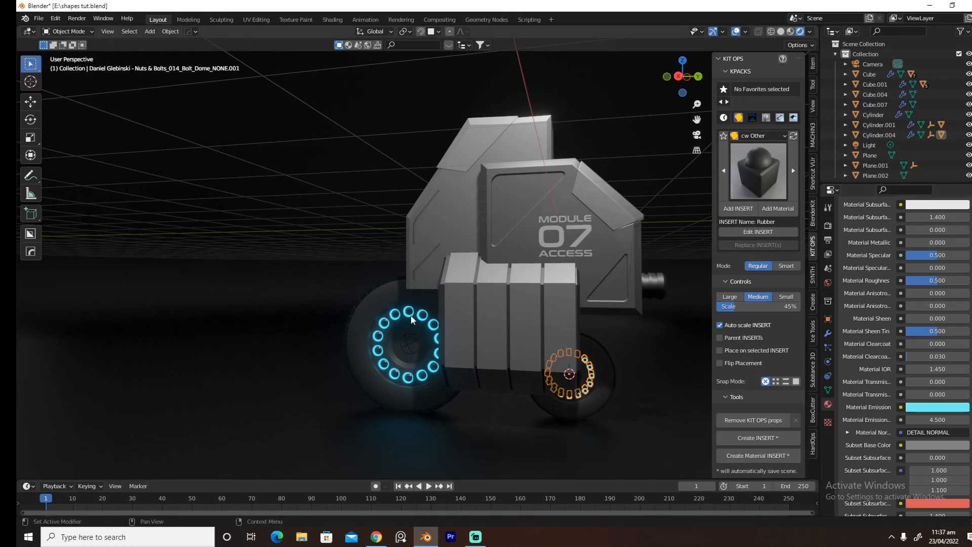
Check the camera view without overlays, and darken the base colour of the ribbed side box's material
key(KP_0)
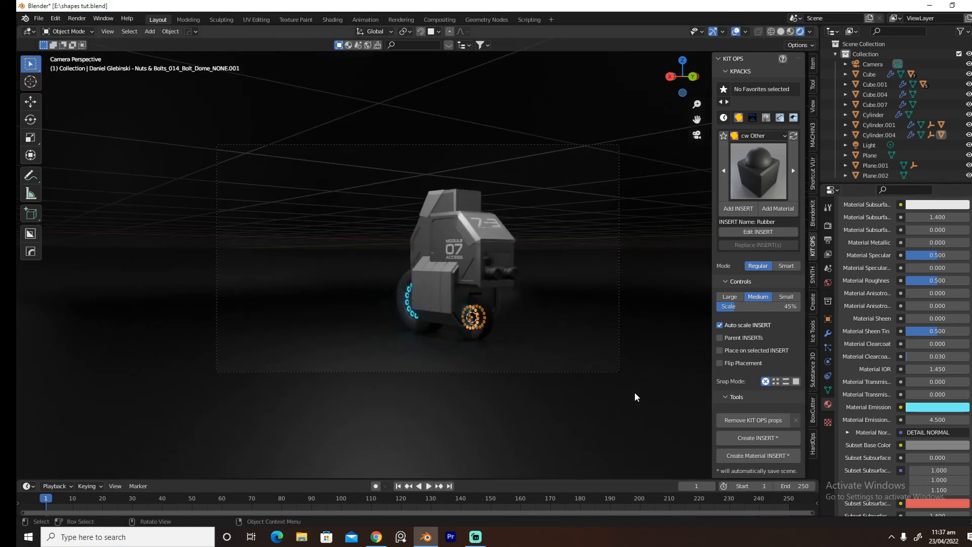
click(737, 32)
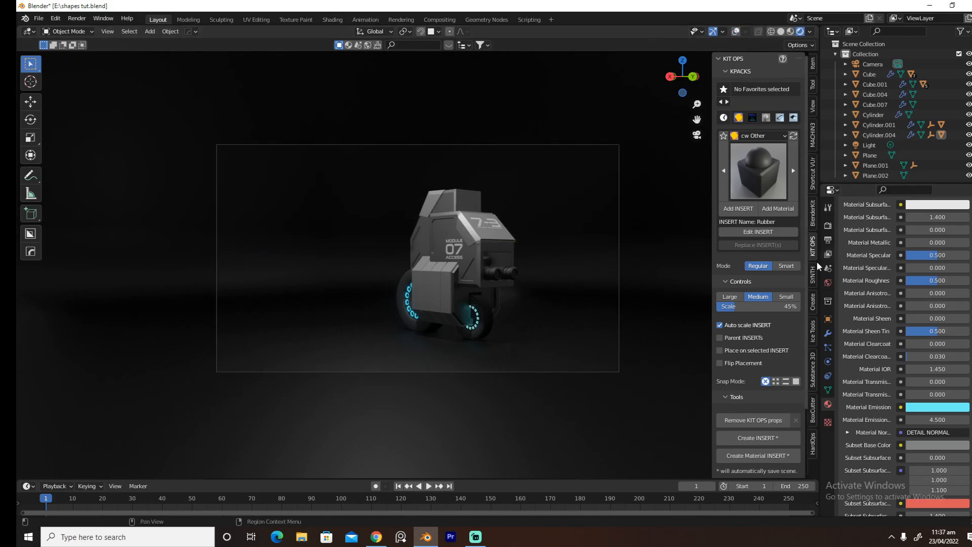
click(442, 279)
click(736, 32)
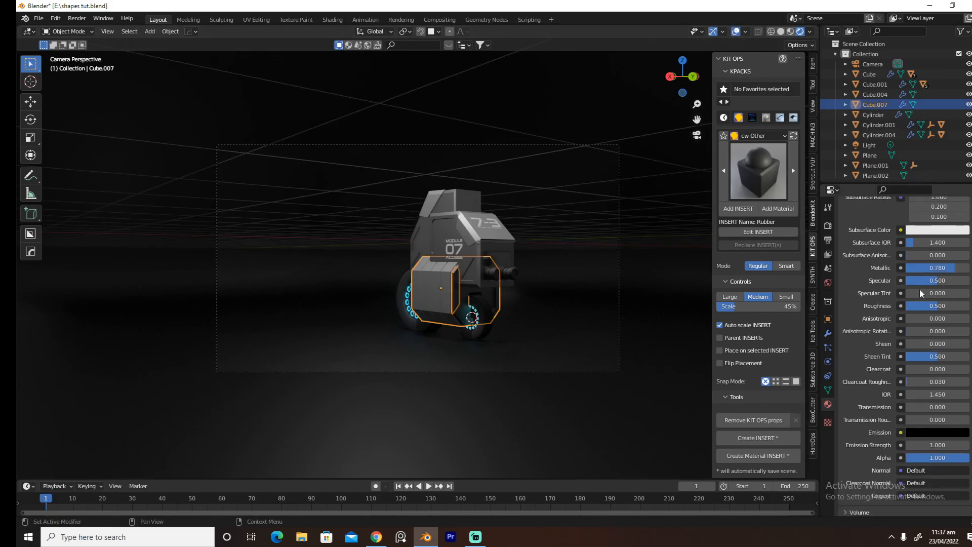
scroll(921, 287, up, 6)
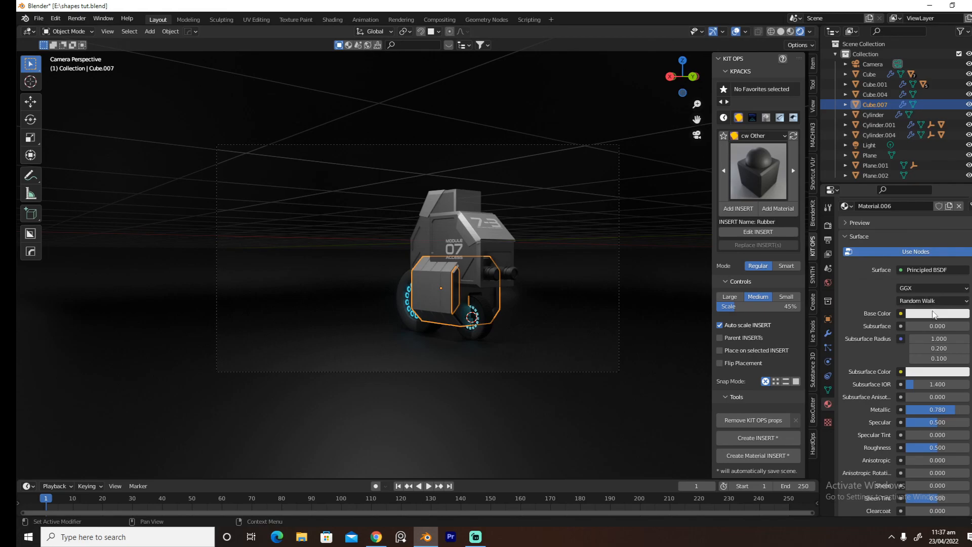
click(933, 313)
drag(962, 202, 961, 205)
click(674, 212)
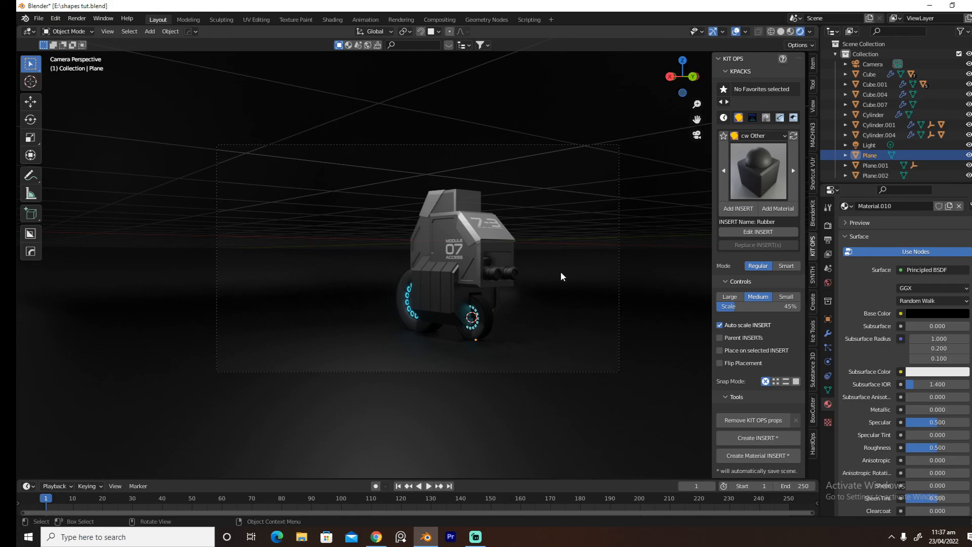
Switch the render engine to Cycles with GPU Compute and preview the camera shot without viewport overlays
click(827, 225)
click(909, 223)
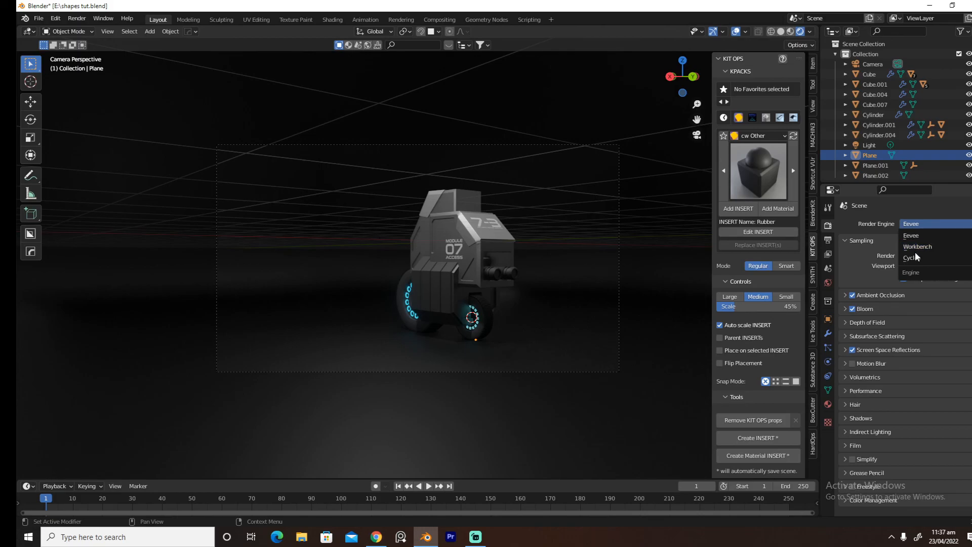
click(914, 257)
click(929, 249)
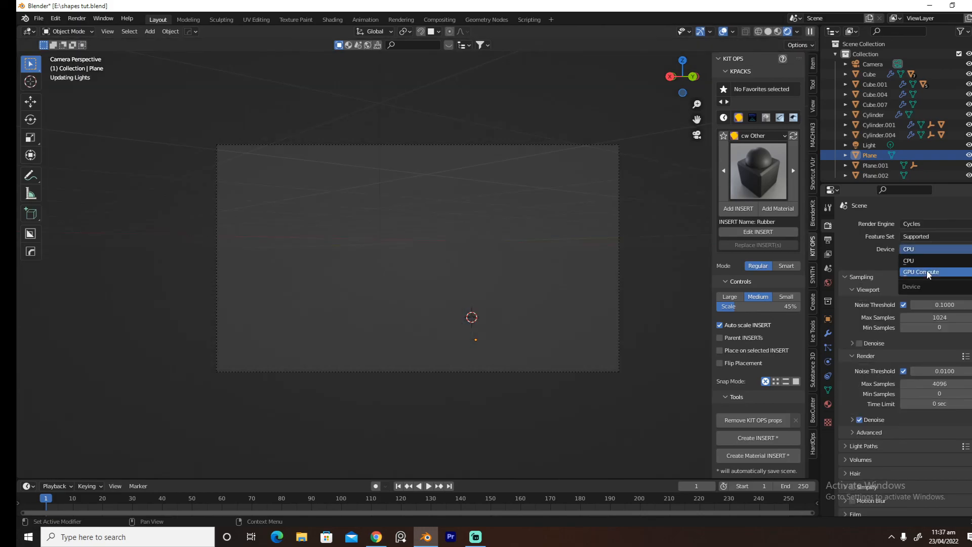
click(927, 271)
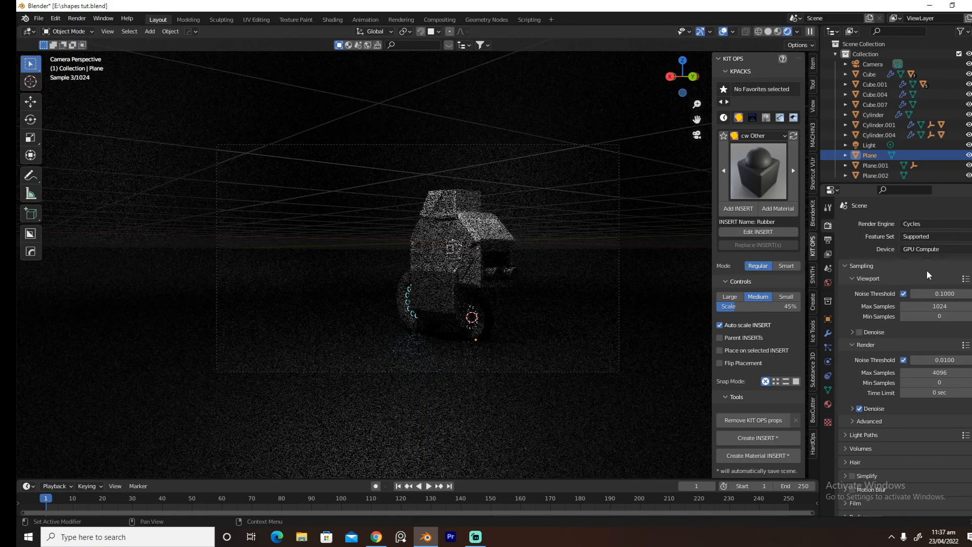
click(724, 32)
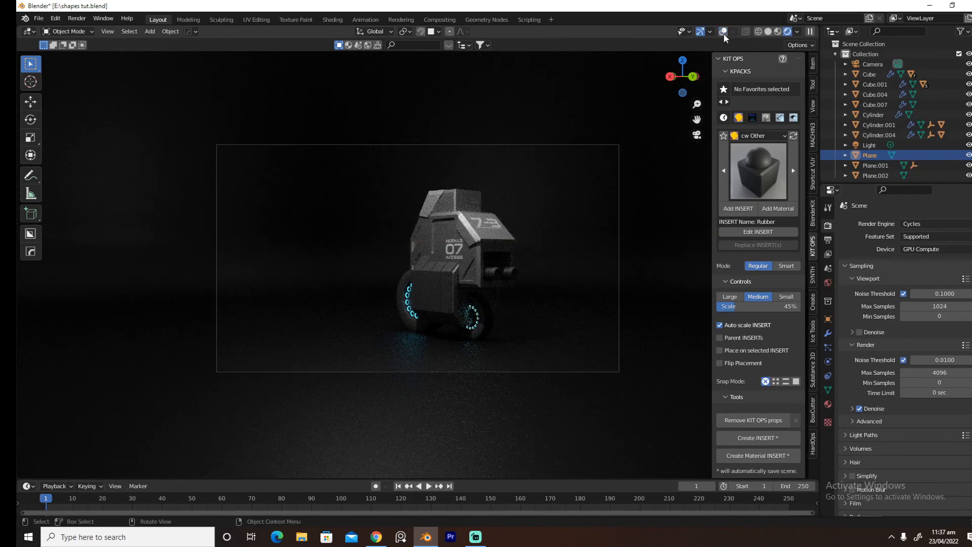
Reframe the shot with walk navigation by moving the camera slightly down and to the left
key(shift+grave)
key(q)
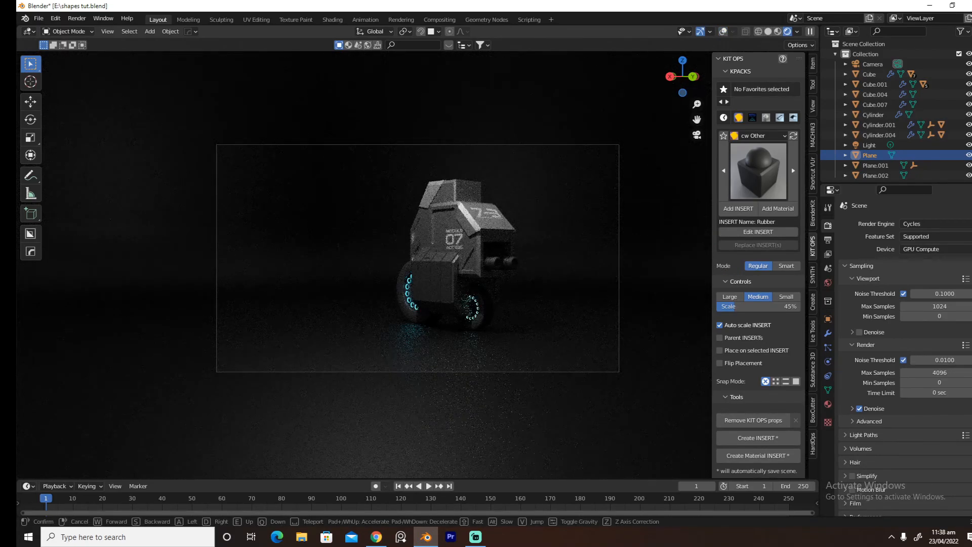
key(a)
key(a)
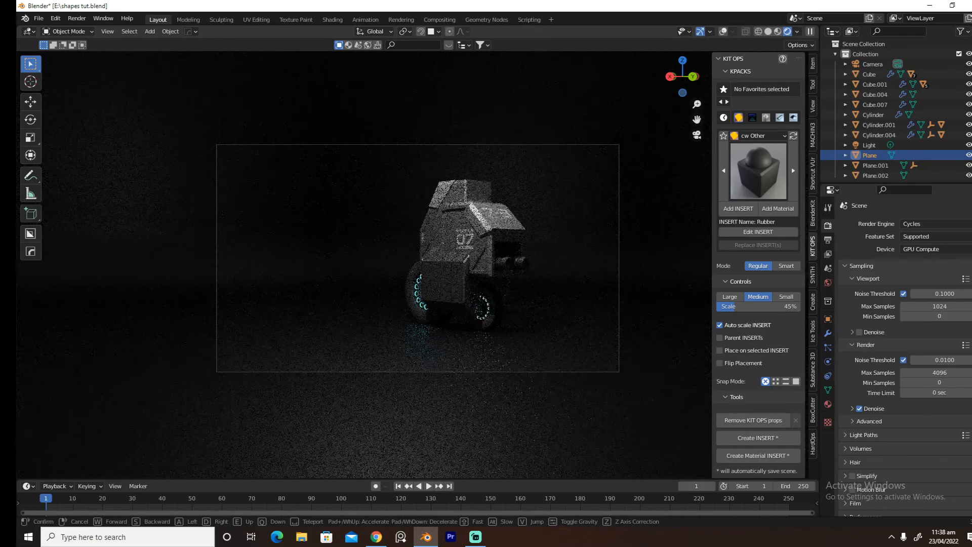
click(417, 257)
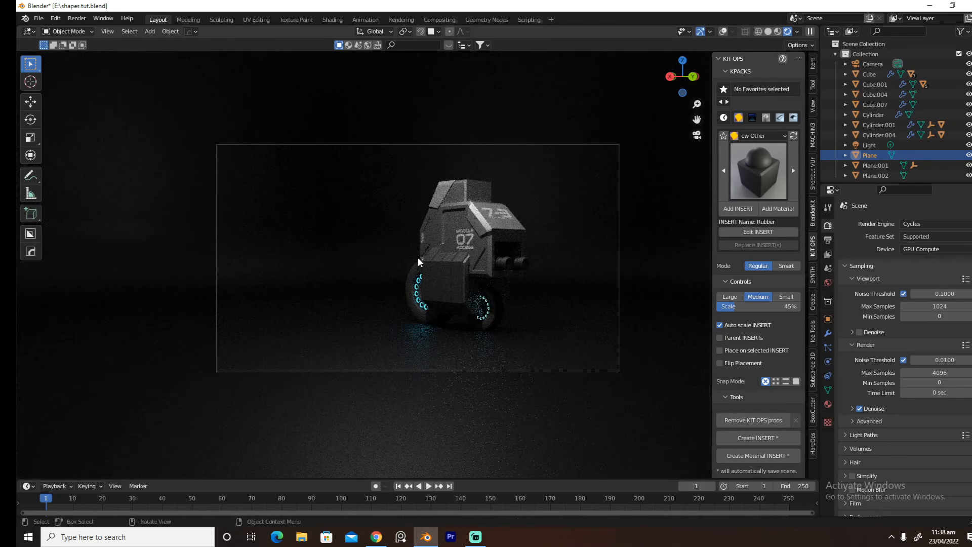
Show the viewport overlays again, set the render engine to Eevee and render the image
click(724, 33)
click(914, 224)
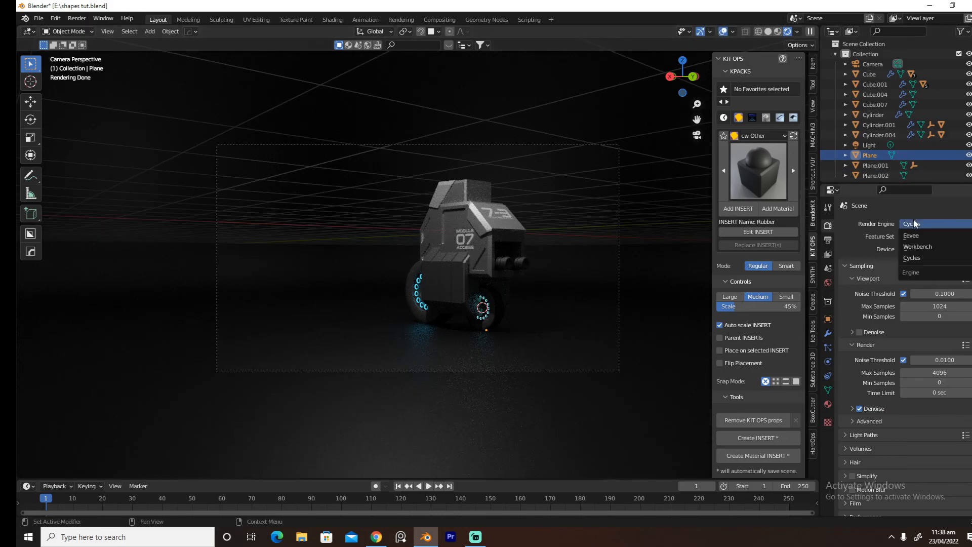
click(911, 235)
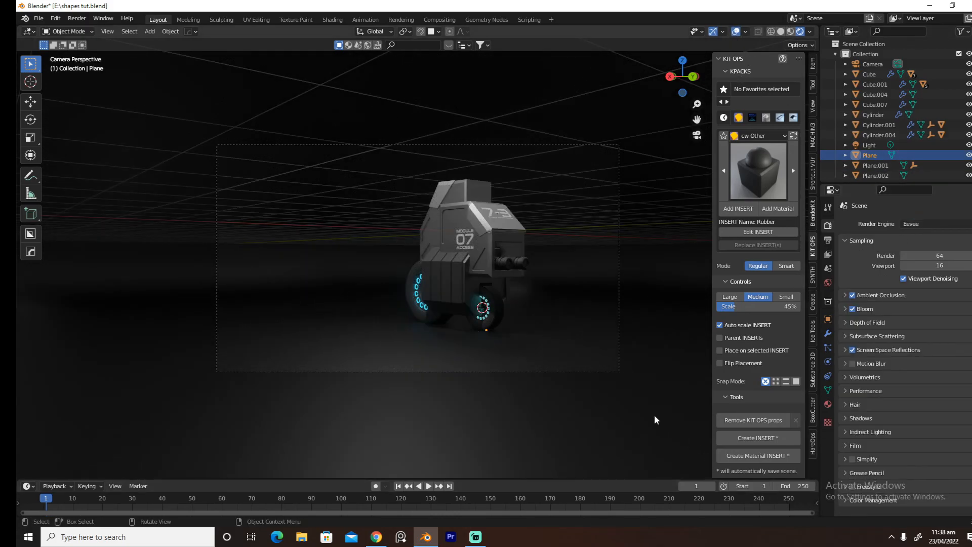
click(77, 18)
click(83, 26)
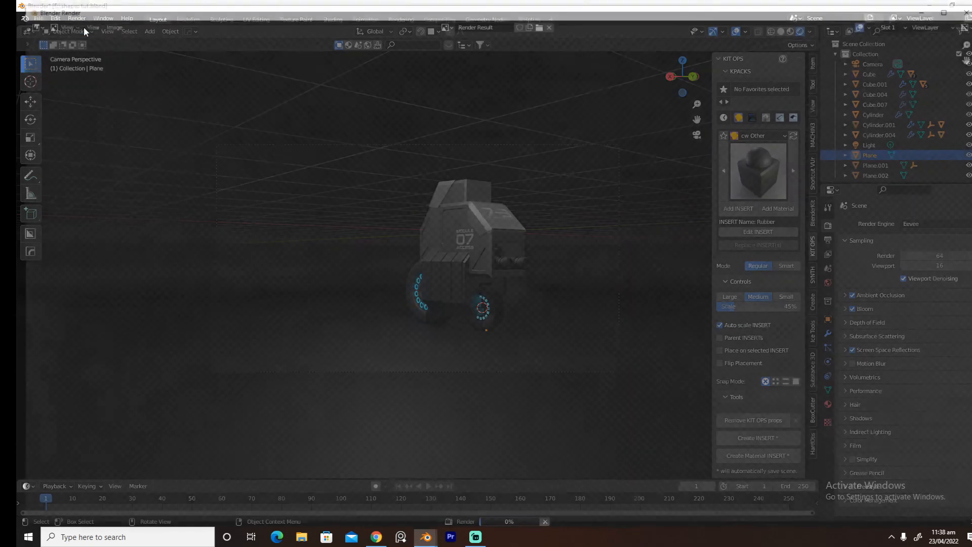